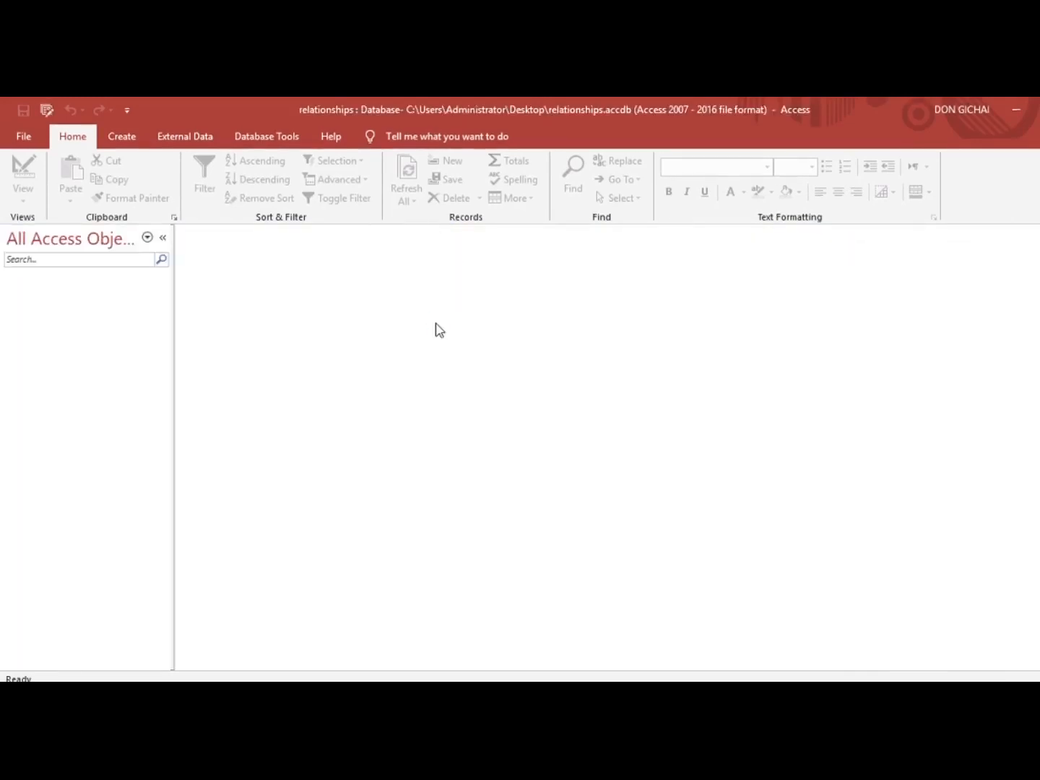
# Step: Create a new table in design view and name its first field Teacher_id
pyautogui.click(128, 139)
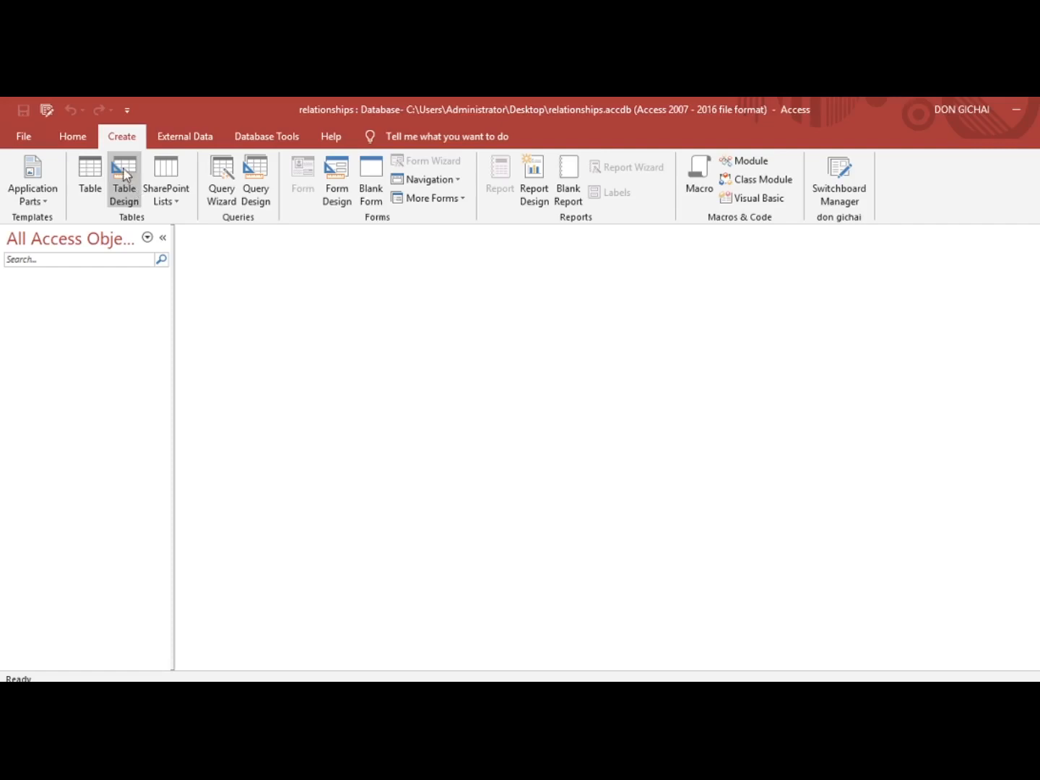
pyautogui.click(123, 175)
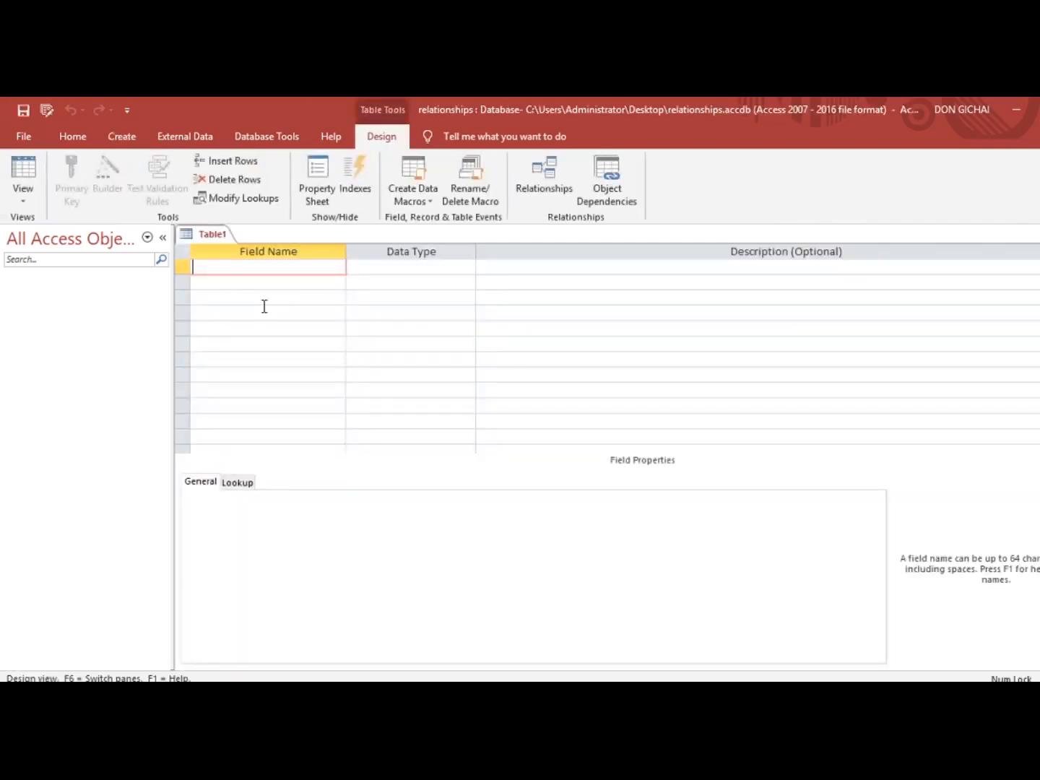
pyautogui.write('tea')
pyautogui.press('BackSpace')
pyautogui.press('BackSpace')
pyautogui.press('BackSpace')
pyautogui.press('capslock')
pyautogui.write('T')
pyautogui.press('capslock')
pyautogui.write('eacher_id')
# Step: Set the Teacher_id field's data type to AutoNumber and make it the primary key
pyautogui.click(392, 264)
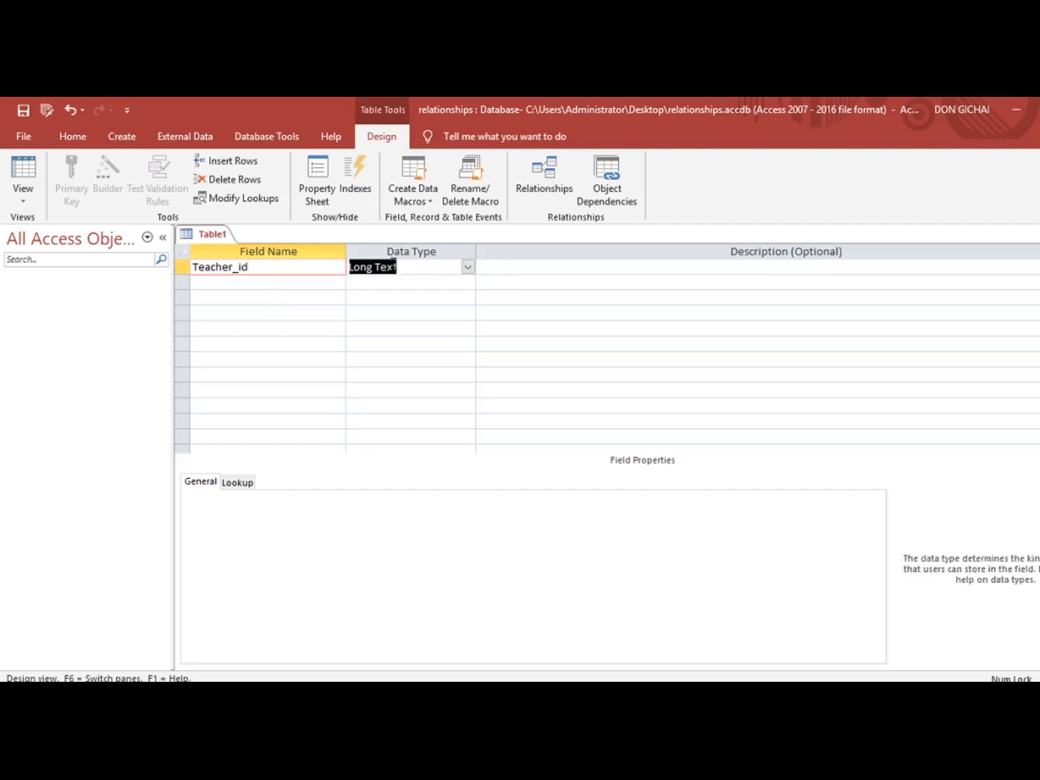
pyautogui.doubleClick(393, 266)
pyautogui.doubleClick(394, 266)
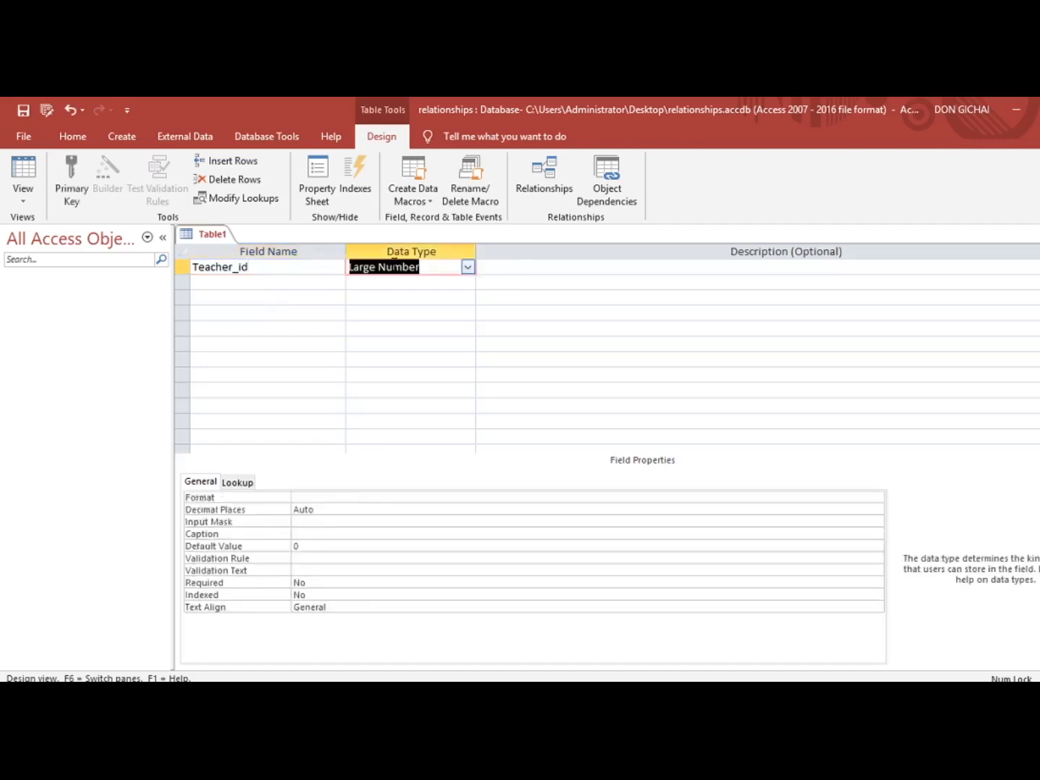
pyautogui.write('a')
pyautogui.press('BackSpace')
pyautogui.write('a')
pyautogui.click(300, 270)
pyautogui.rightClick(301, 270)
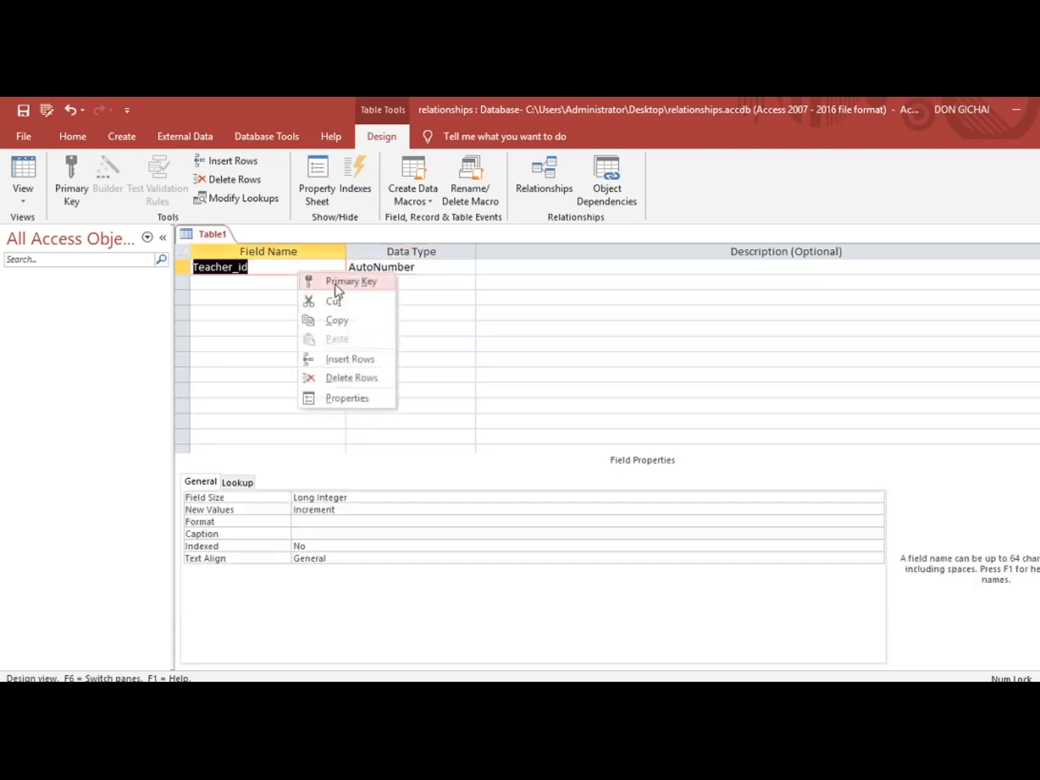
pyautogui.click(335, 286)
# Step: Add the fields Teacher_name and Qualifications below Teacher_id
pyautogui.click(262, 285)
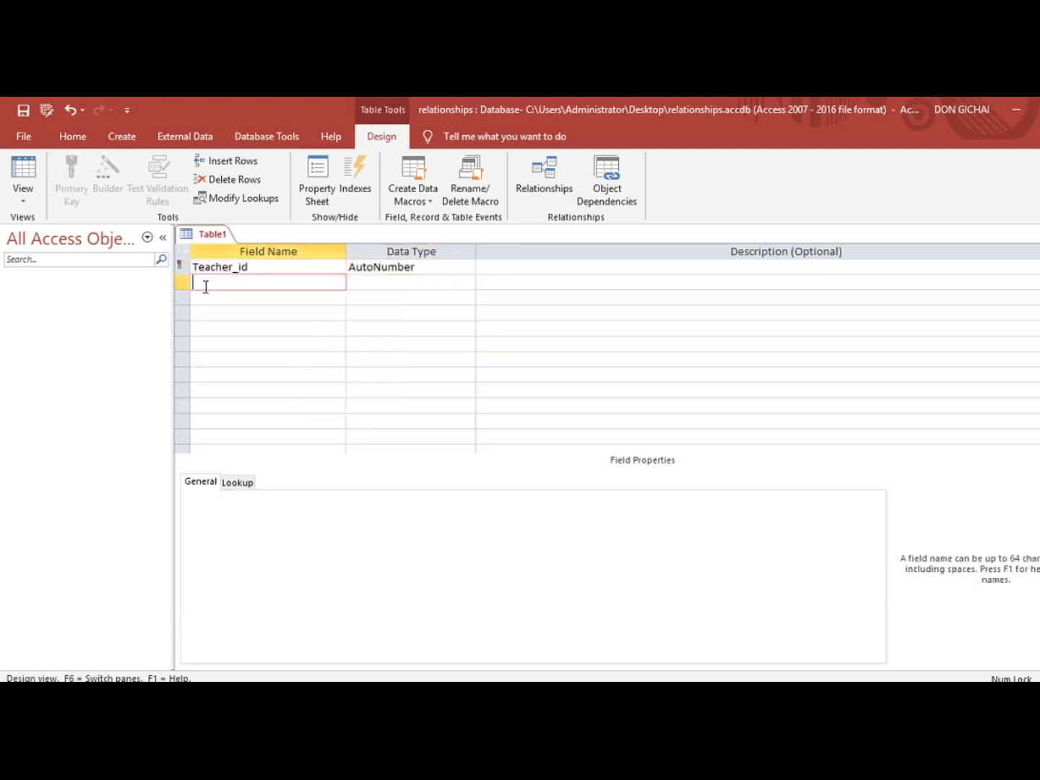
pyautogui.write('Teacher_name')
pyautogui.click(205, 296)
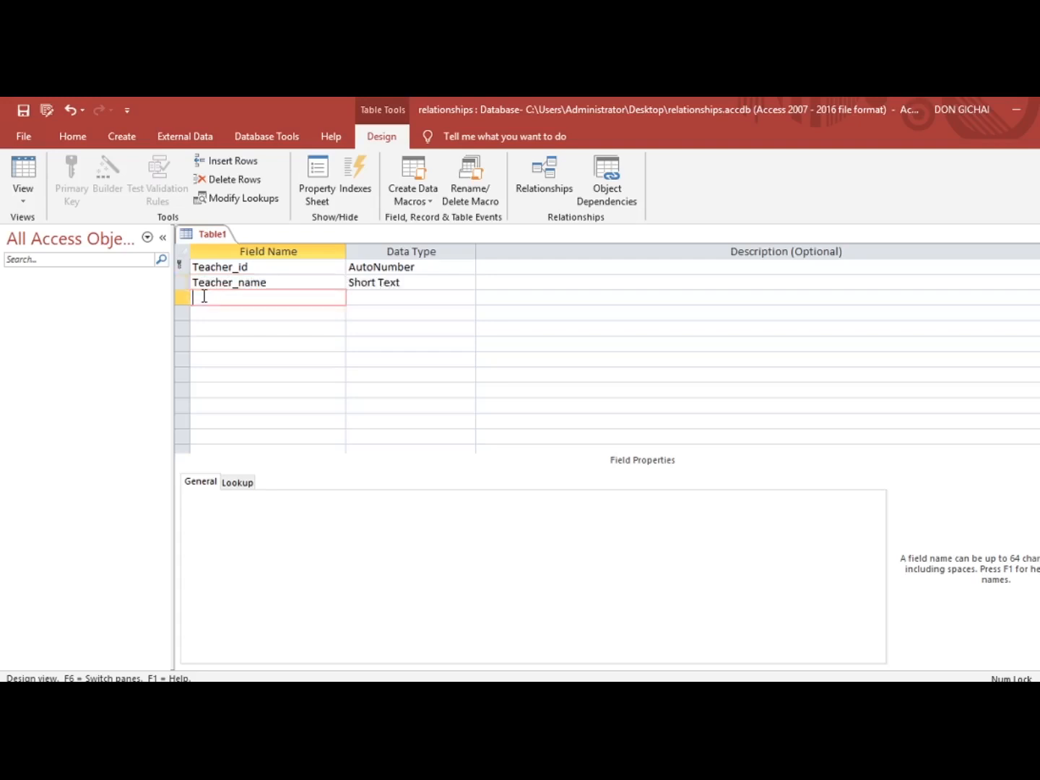
pyautogui.write('Qualifications')
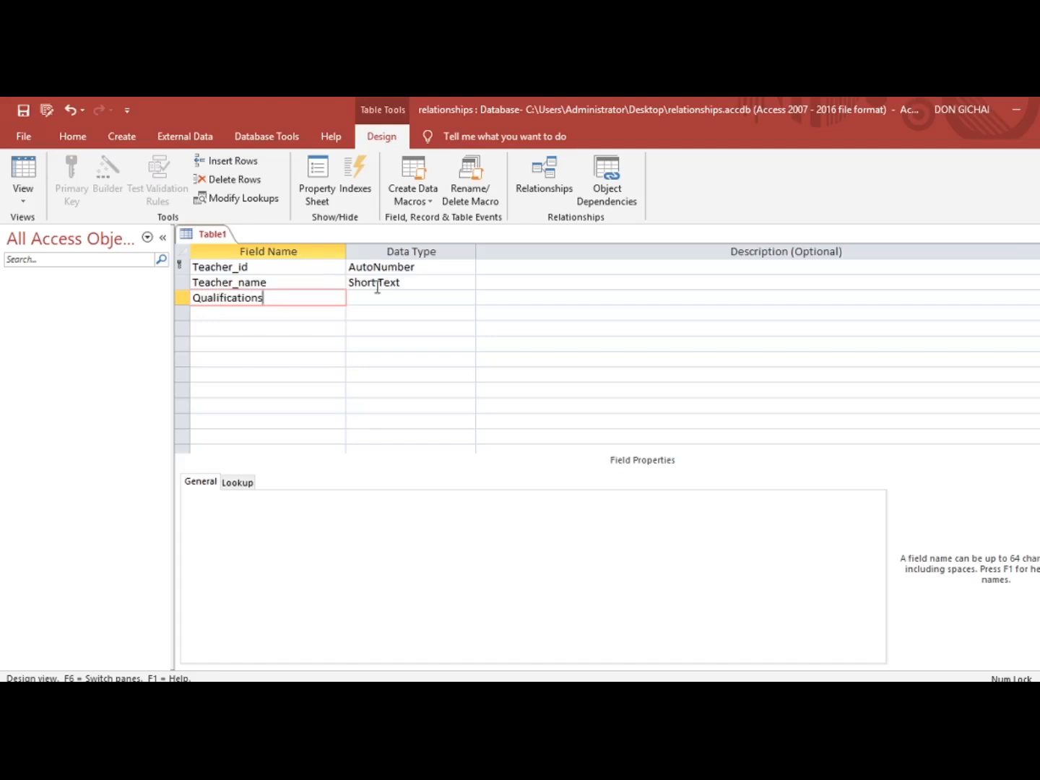
# Step: Start the Lookup Wizard for the Qualifications field and choose to type in the values manually
pyautogui.click(377, 296)
pyautogui.click(468, 298)
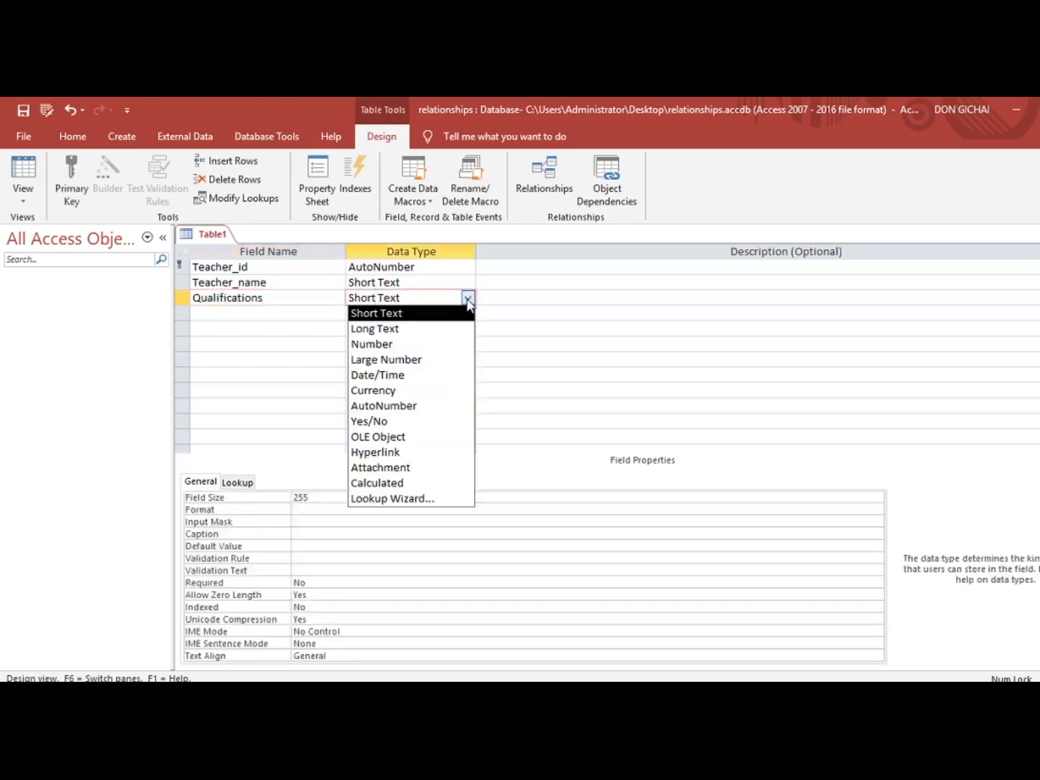
pyautogui.click(426, 498)
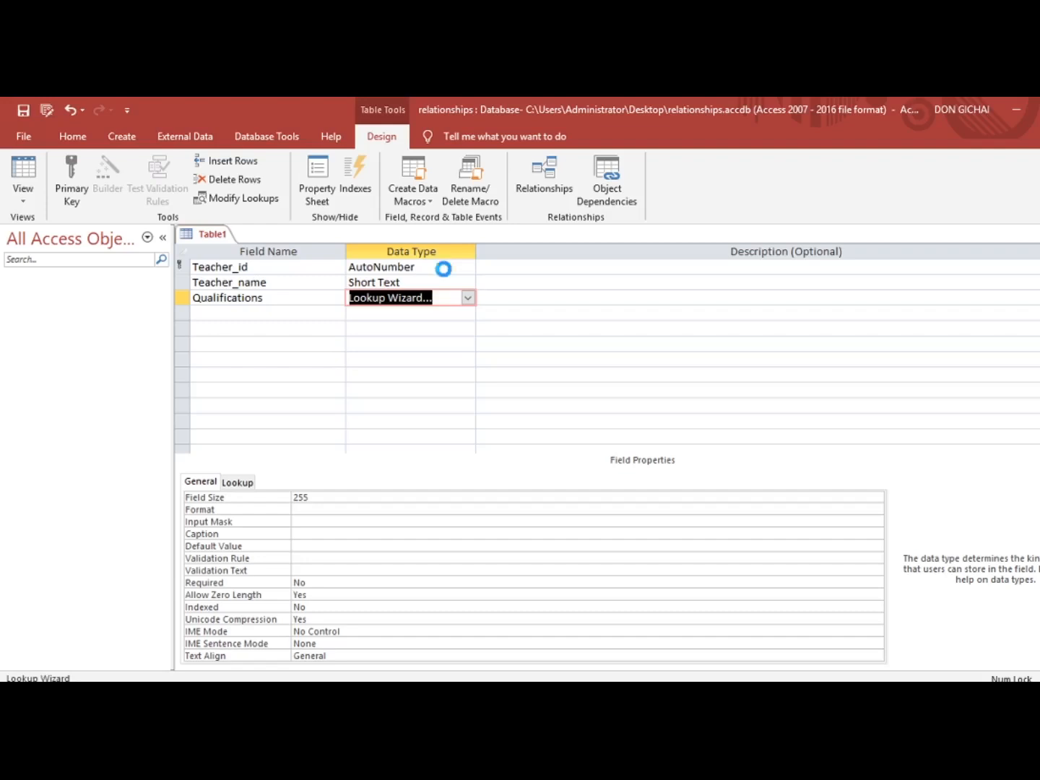
pyautogui.click(498, 319)
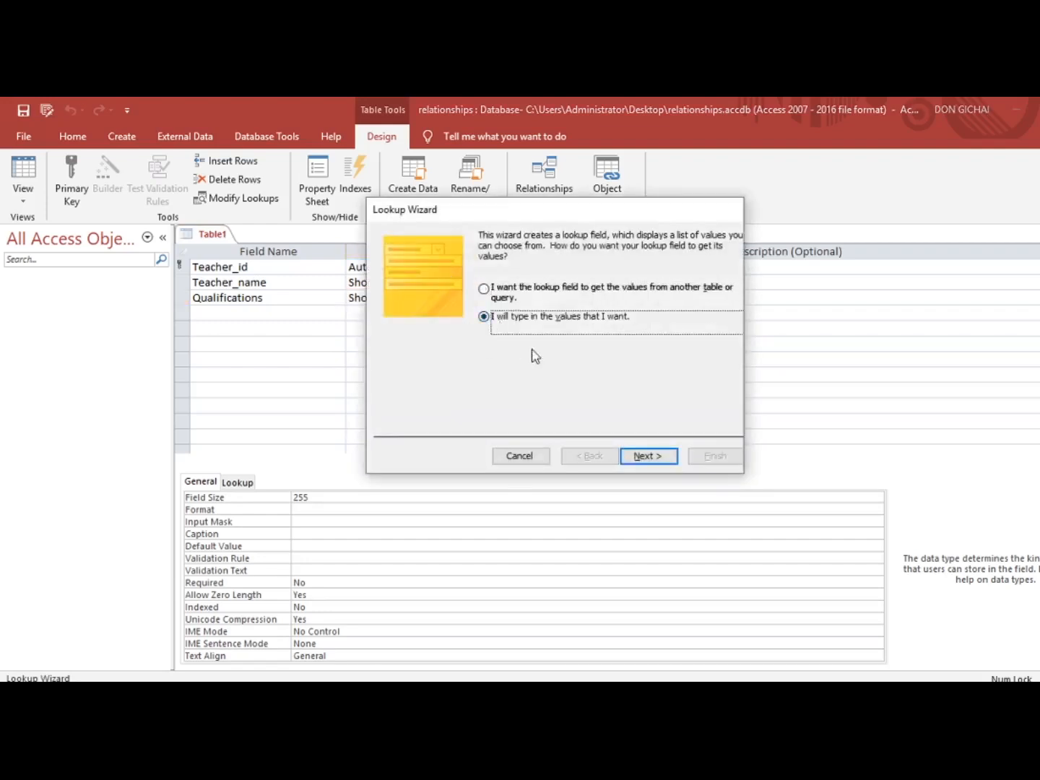
pyautogui.click(637, 454)
pyautogui.click(411, 332)
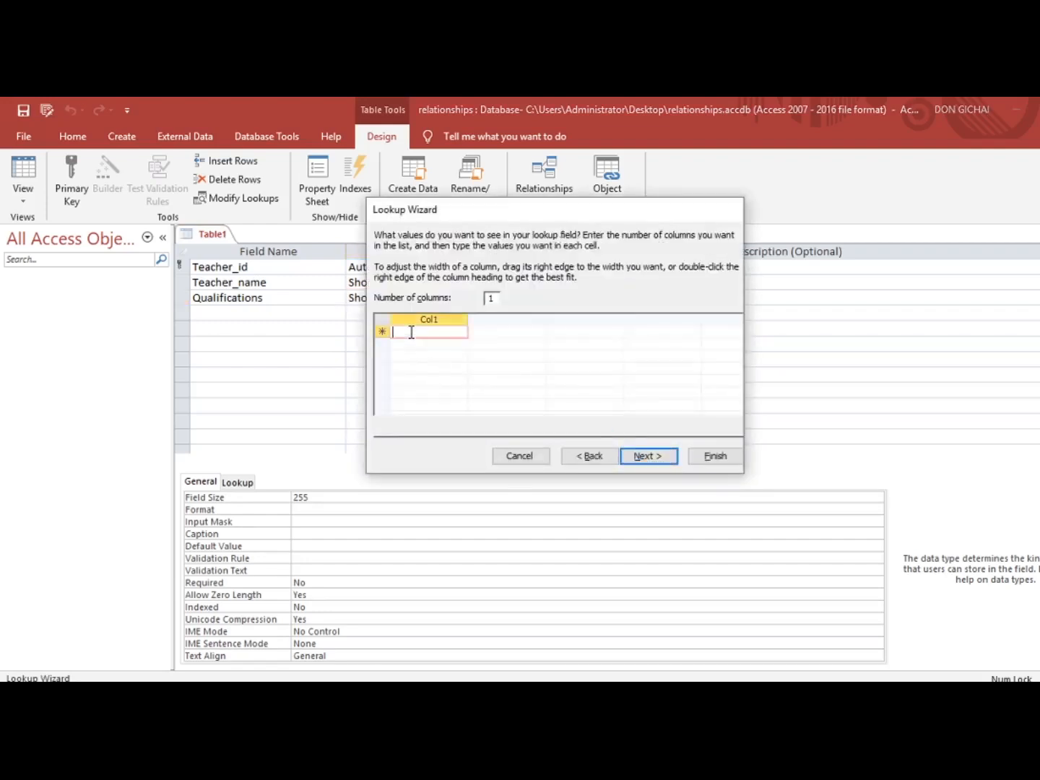
# Step: Enter DIPLOMA, DEGREE and MASTERS as the lookup values for Qualifications and finish the wizard
pyautogui.press('capslock')
pyautogui.write('DIPLOMA')
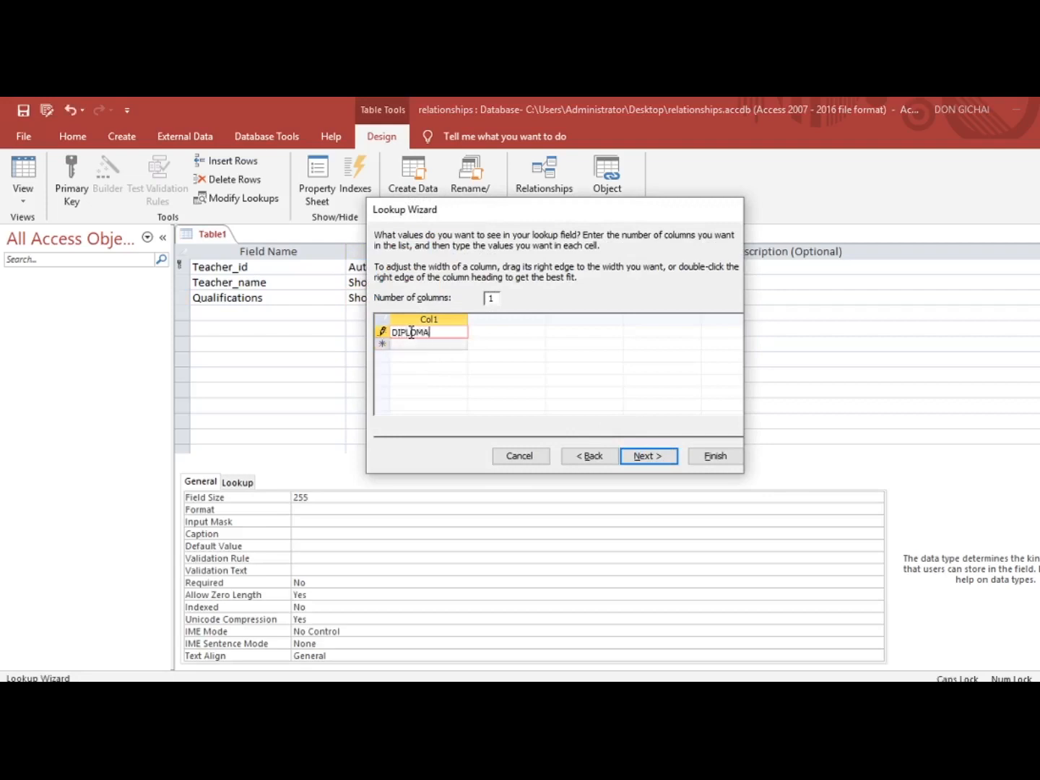
pyautogui.press('Down')
pyautogui.write('CRT')
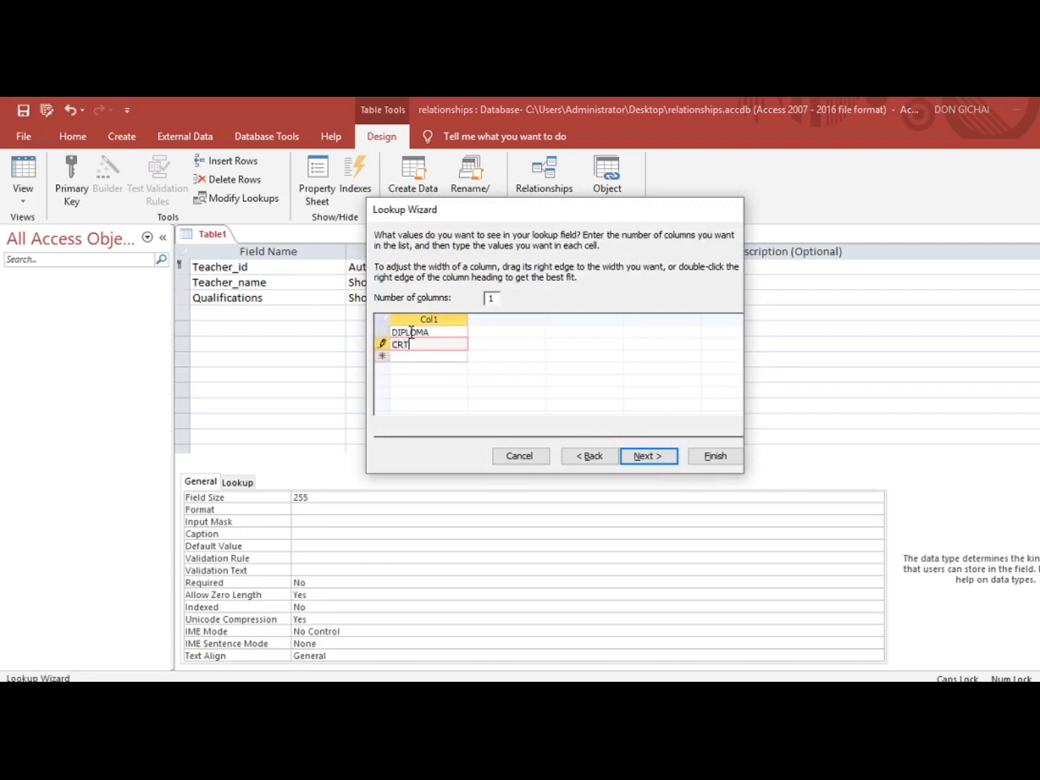
pyautogui.press('BackSpace')
pyautogui.press('BackSpace')
pyautogui.press('BackSpace')
pyautogui.write('DEGREE')
pyautogui.press('Down')
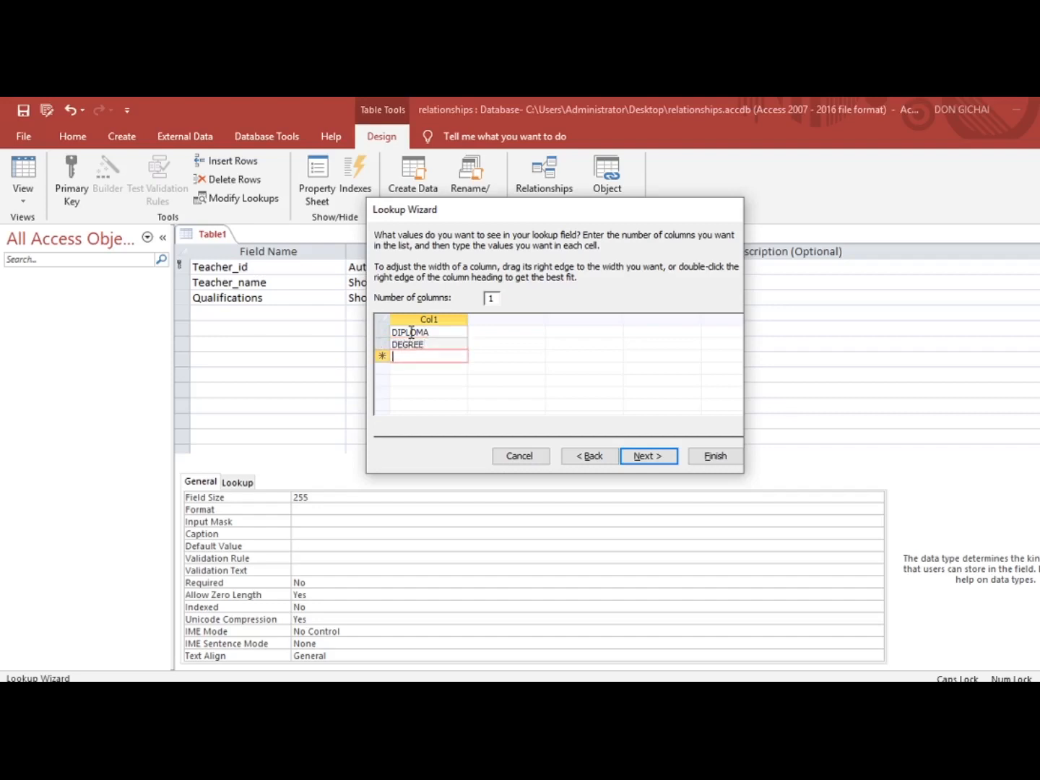
pyautogui.write('MASTERS')
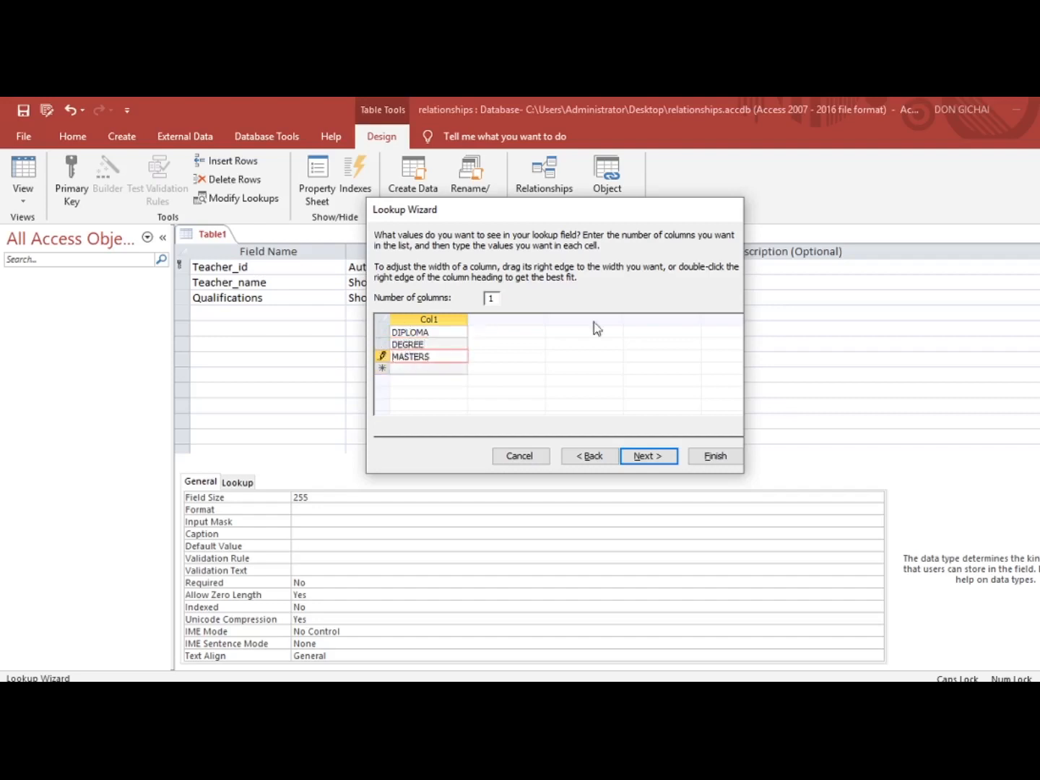
pyautogui.click(723, 459)
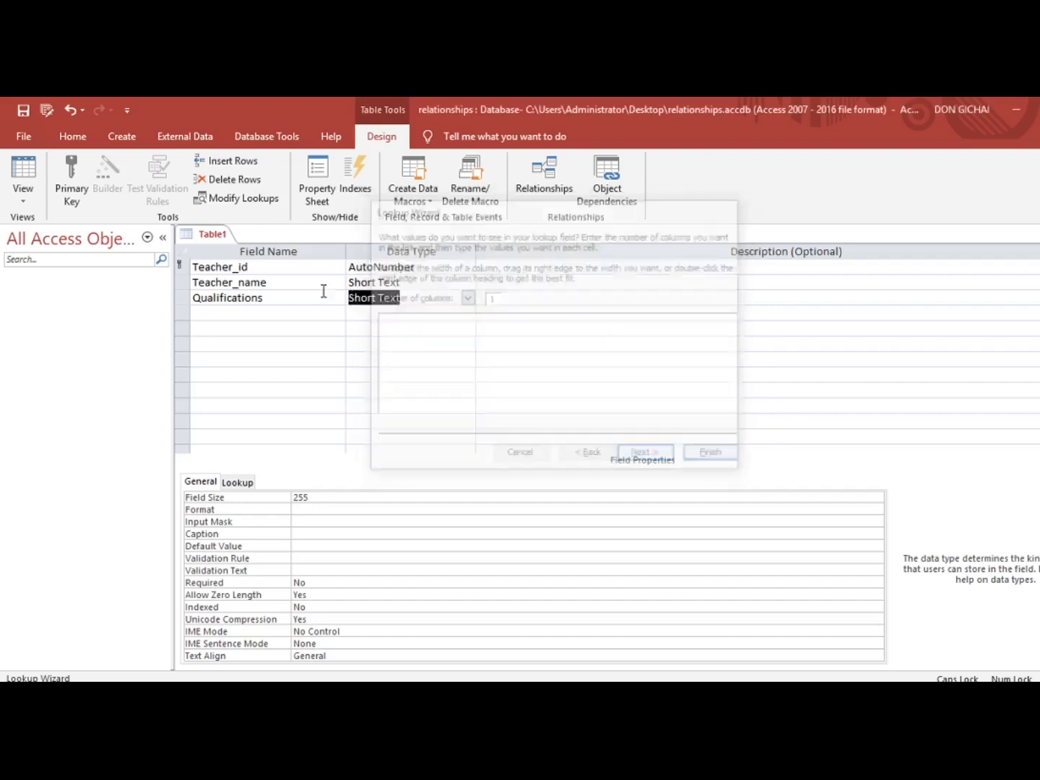
# Step: Save the table as TEACHER and close it
pyautogui.click(23, 109)
pyautogui.write('TEACHER')
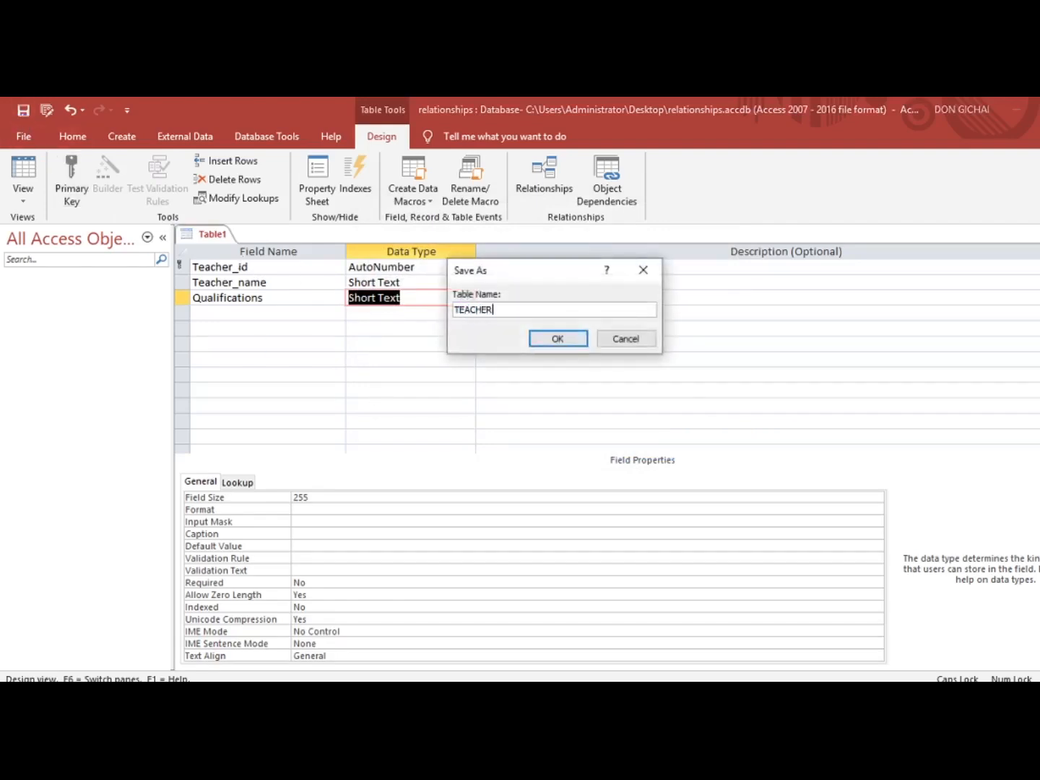
pyautogui.press('Return')
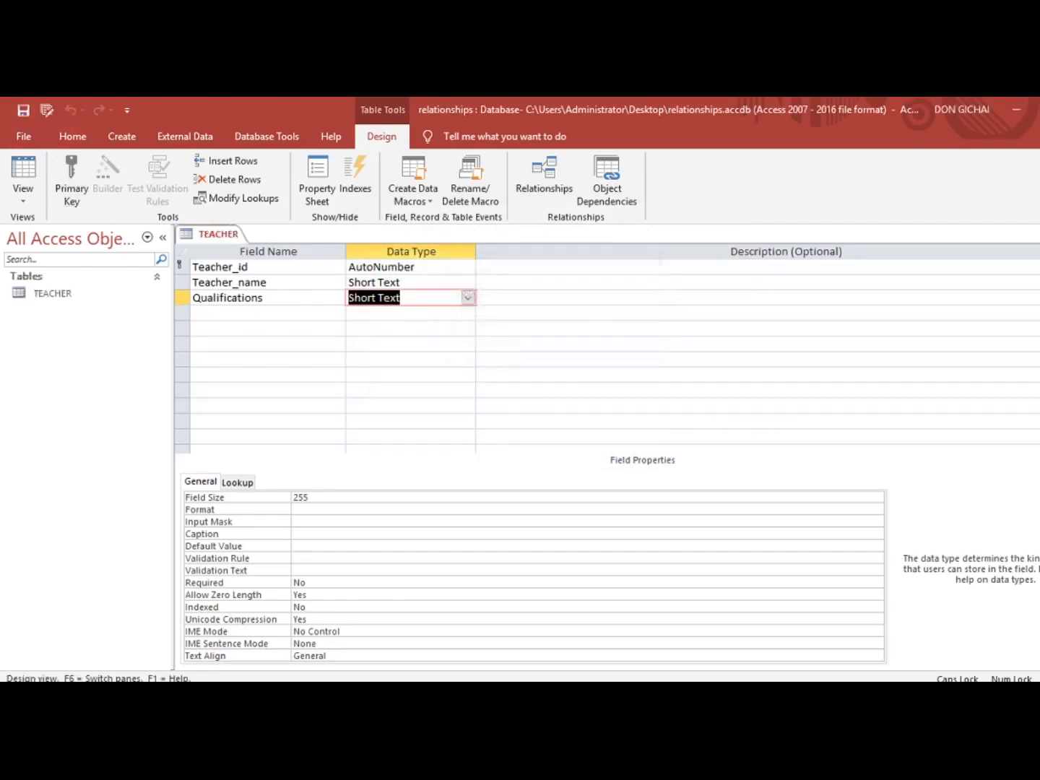
pyautogui.hotkey('ctrl', 'w')
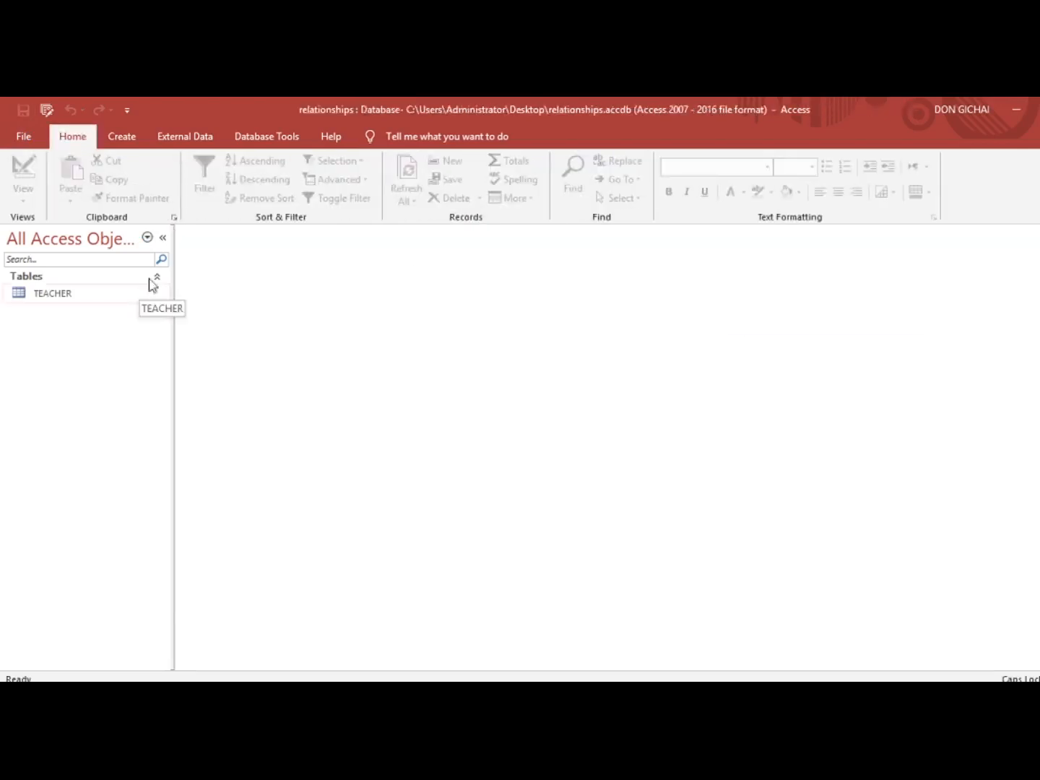
# Step: Create another table in design view with a first field named ADMNO
pyautogui.click(117, 140)
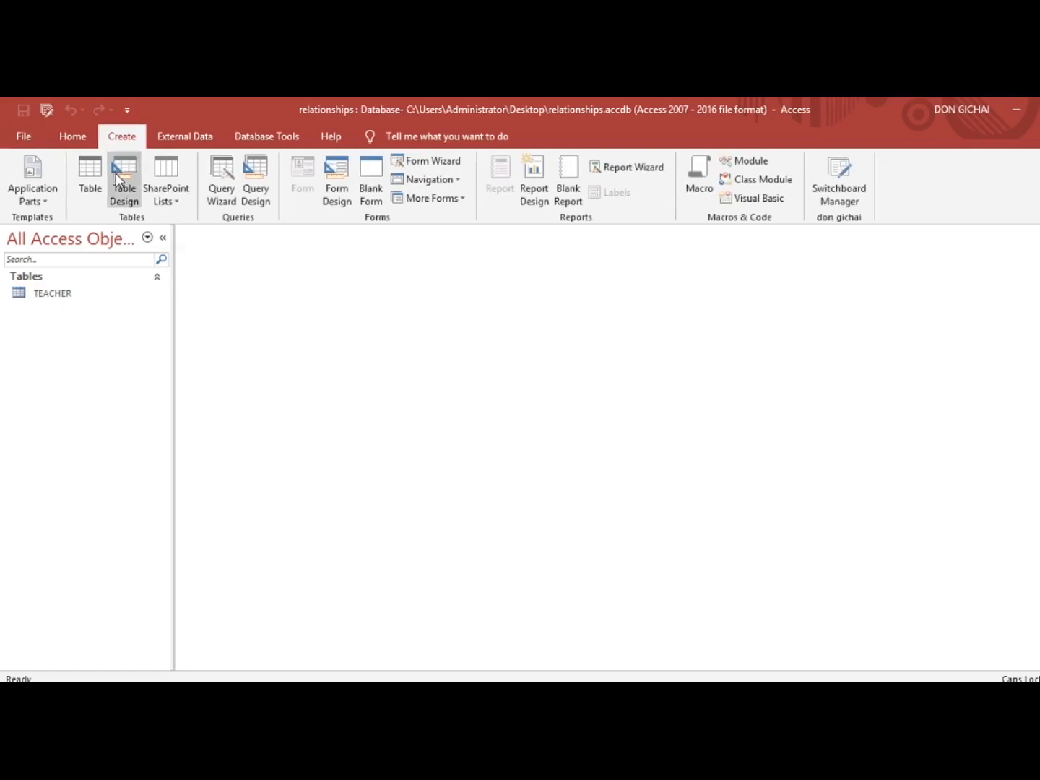
pyautogui.click(120, 173)
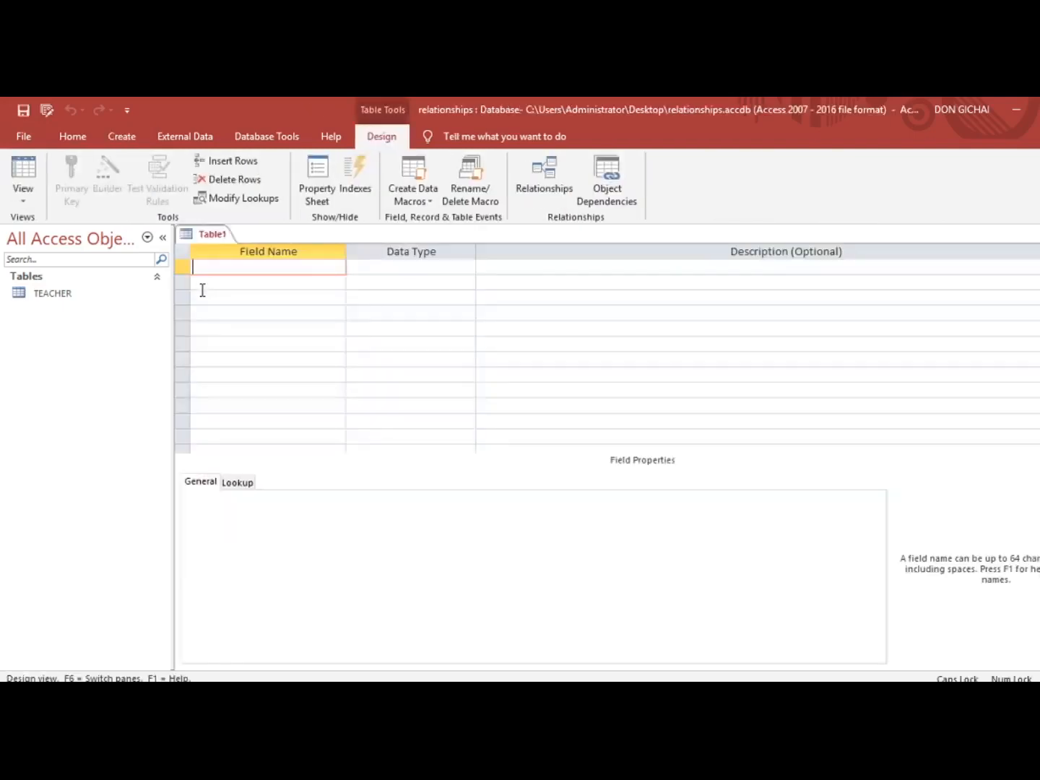
pyautogui.write('ADMNO')
# Step: Add the fields _CLASS and _CLASSTEACHER below ADMNO with the default Short Text data type
pyautogui.click(203, 289)
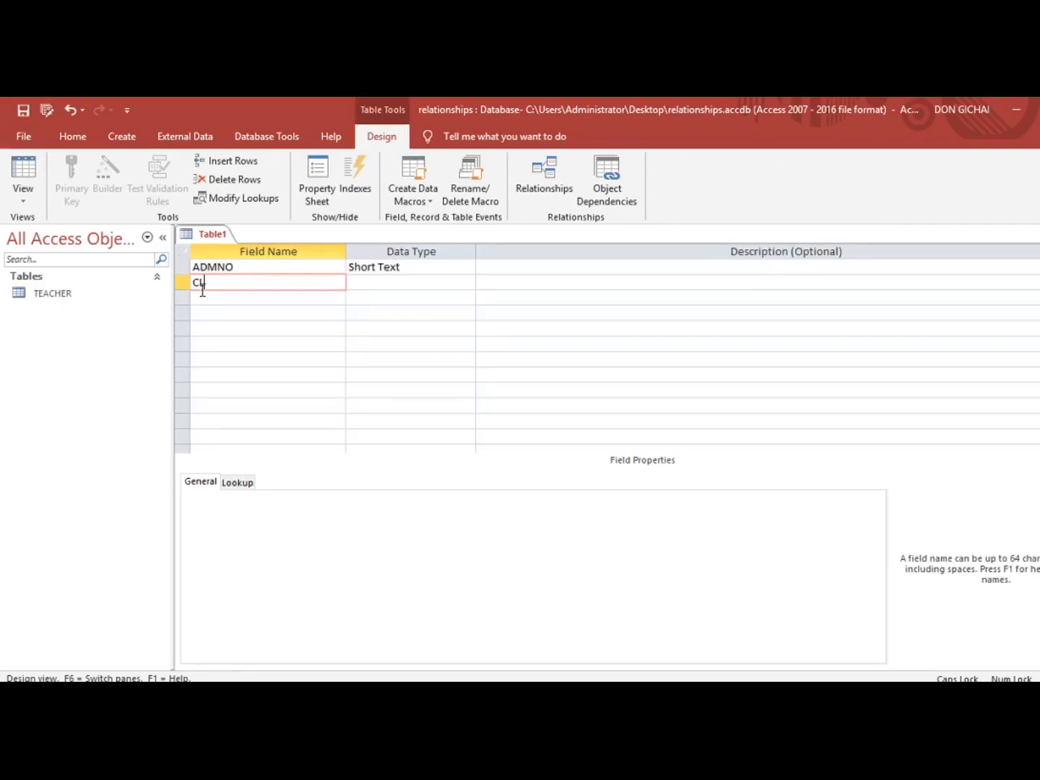
pyautogui.write('SUJ')
pyautogui.press('BackSpace')
pyautogui.press('BackSpace')
pyautogui.press('BackSpace')
pyautogui.write('_CLASS')
pyautogui.click(213, 300)
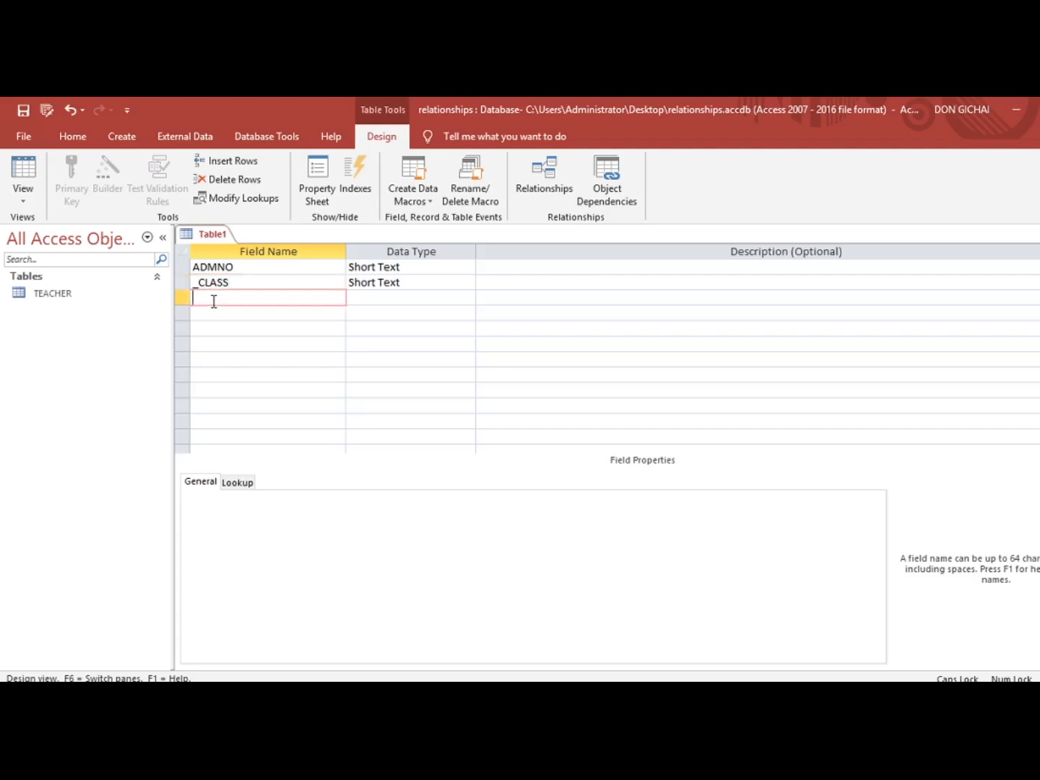
pyautogui.write('_CLASSTEACHER')
pyautogui.click(414, 304)
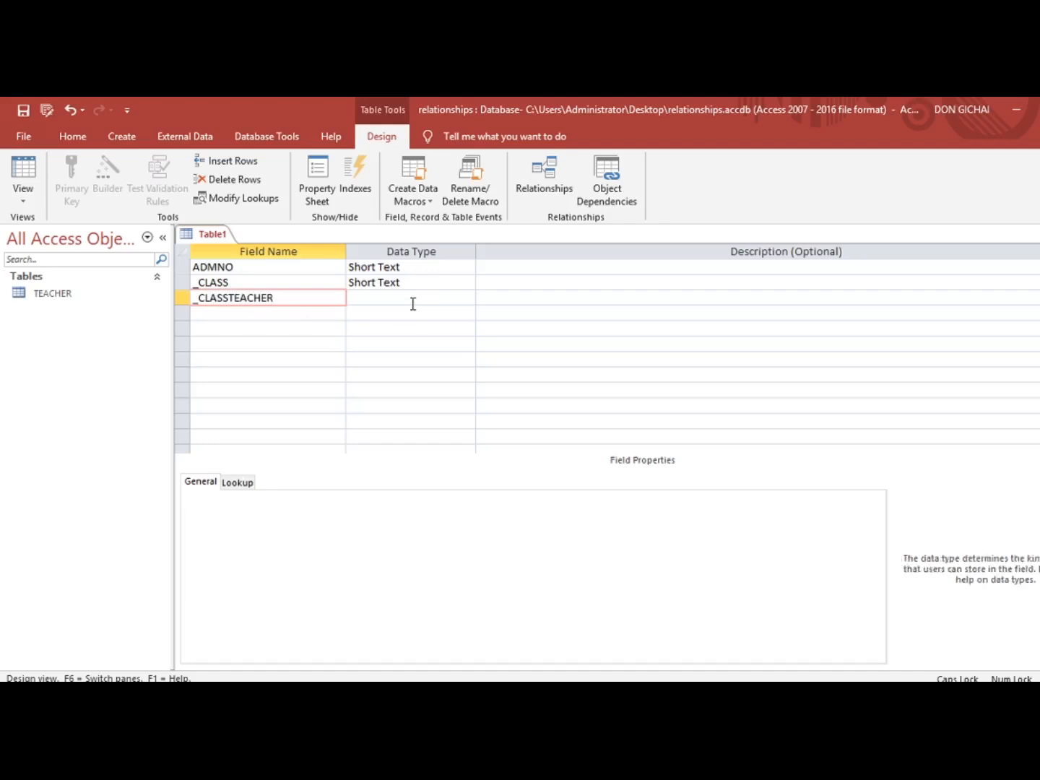
# Step: Set the ADMNO field's data type to AutoNumber and make it the primary key
pyautogui.doubleClick(413, 268)
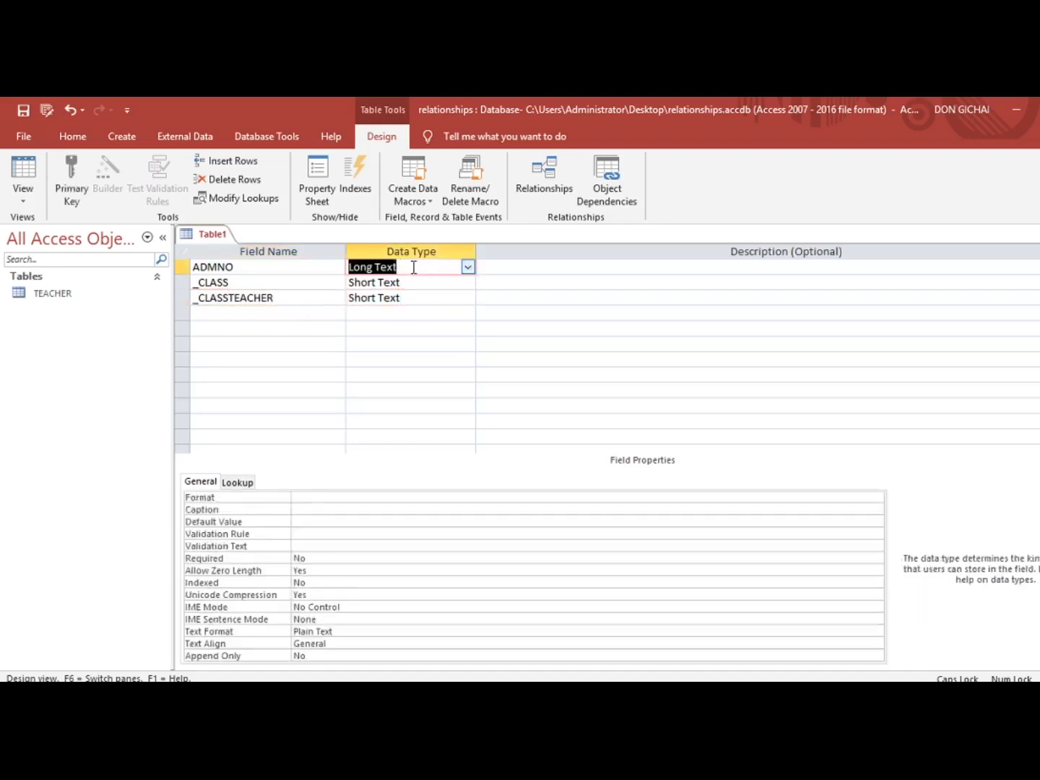
pyautogui.rightClick(414, 268)
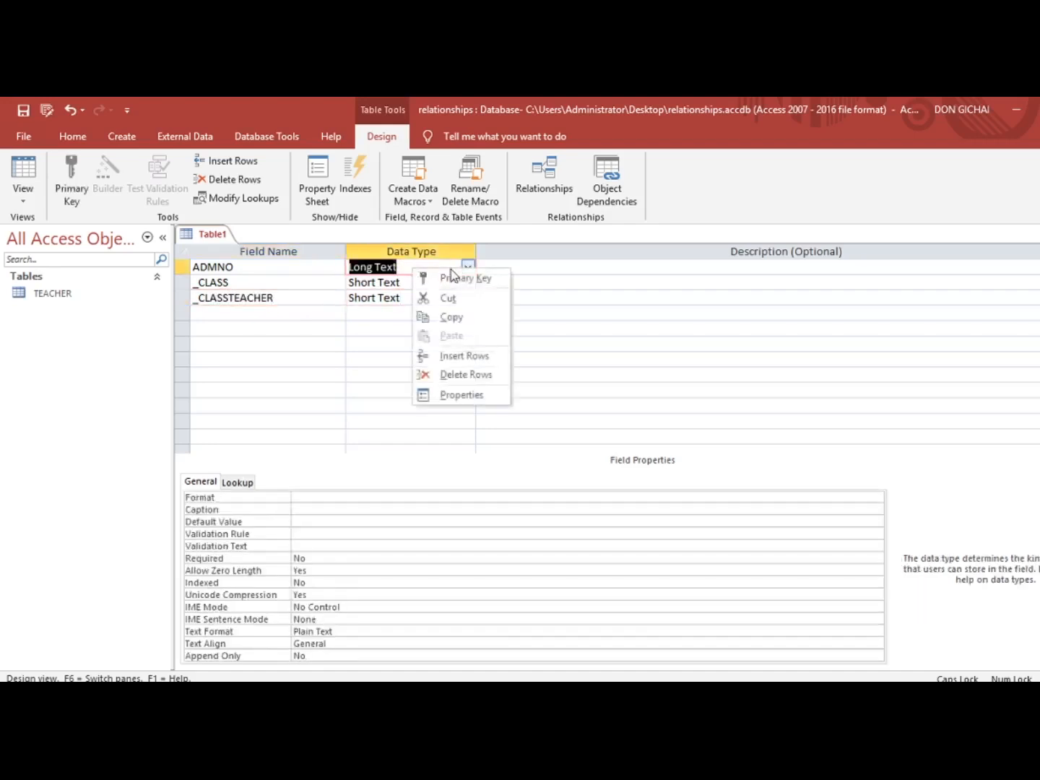
pyautogui.click(390, 265)
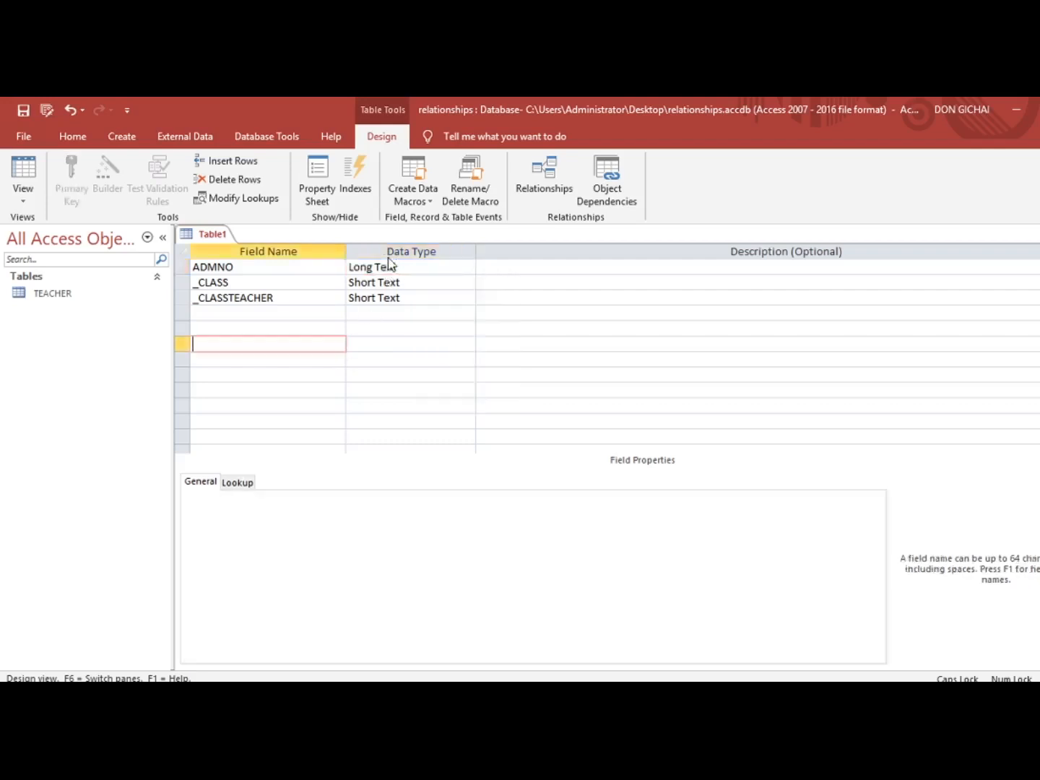
pyautogui.doubleClick(402, 271)
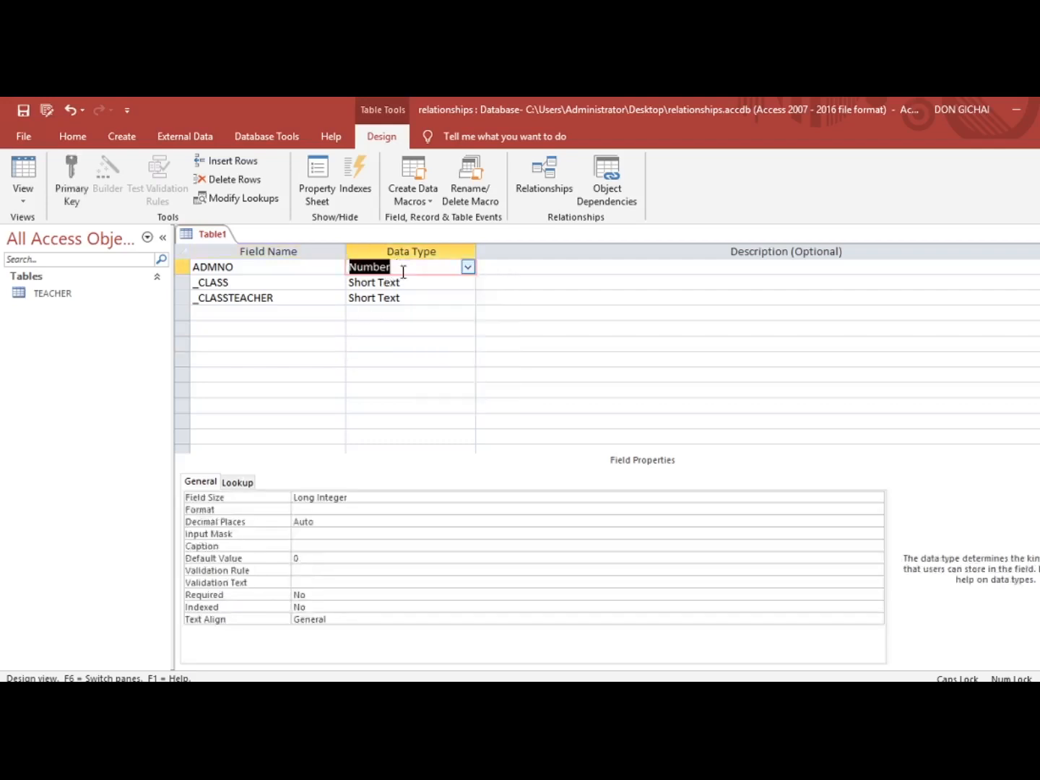
pyautogui.write('auto')
pyautogui.rightClick(409, 275)
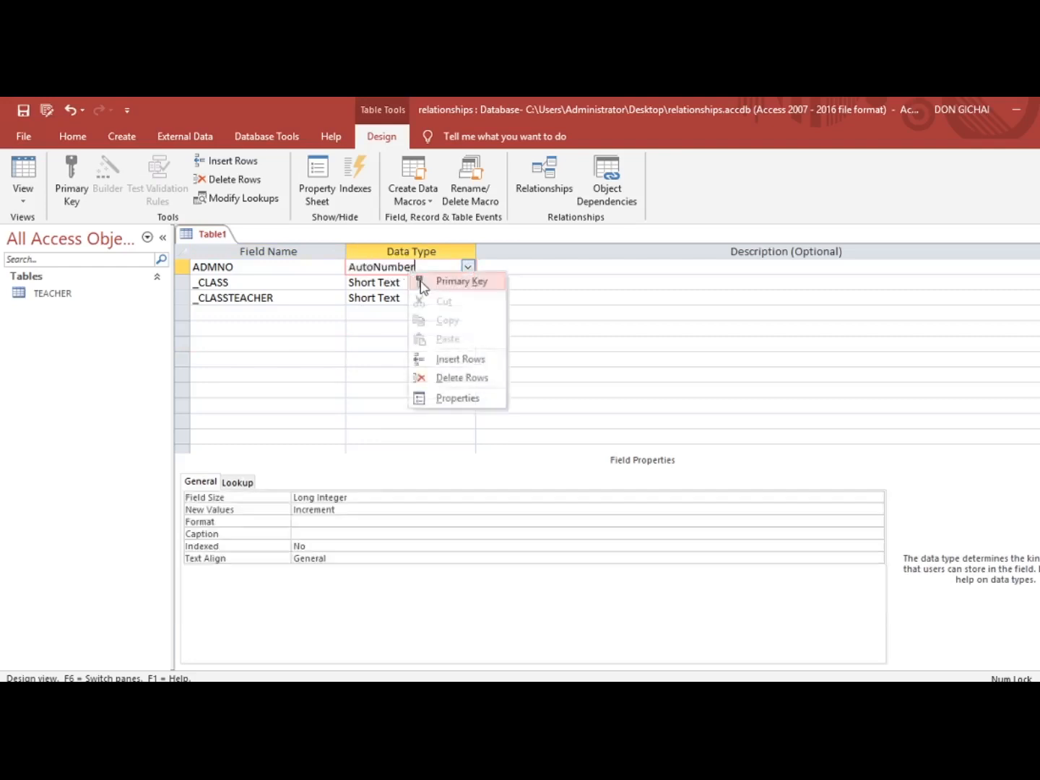
pyautogui.click(423, 286)
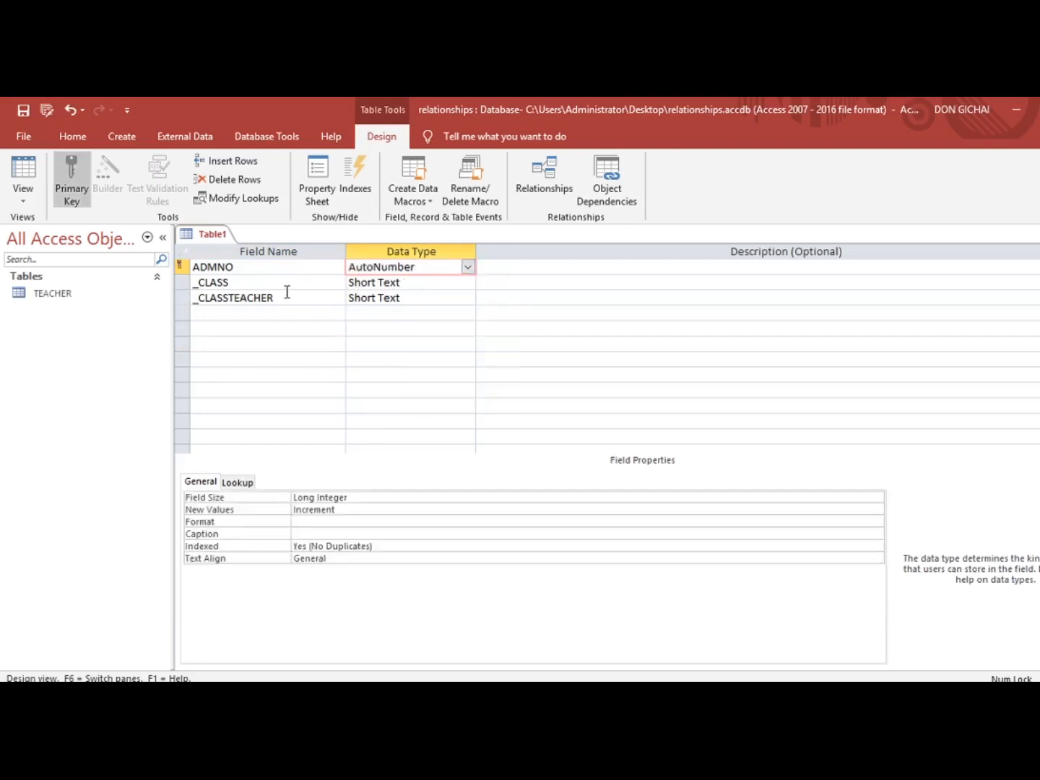
# Step: Save the new table as student
pyautogui.click(23, 109)
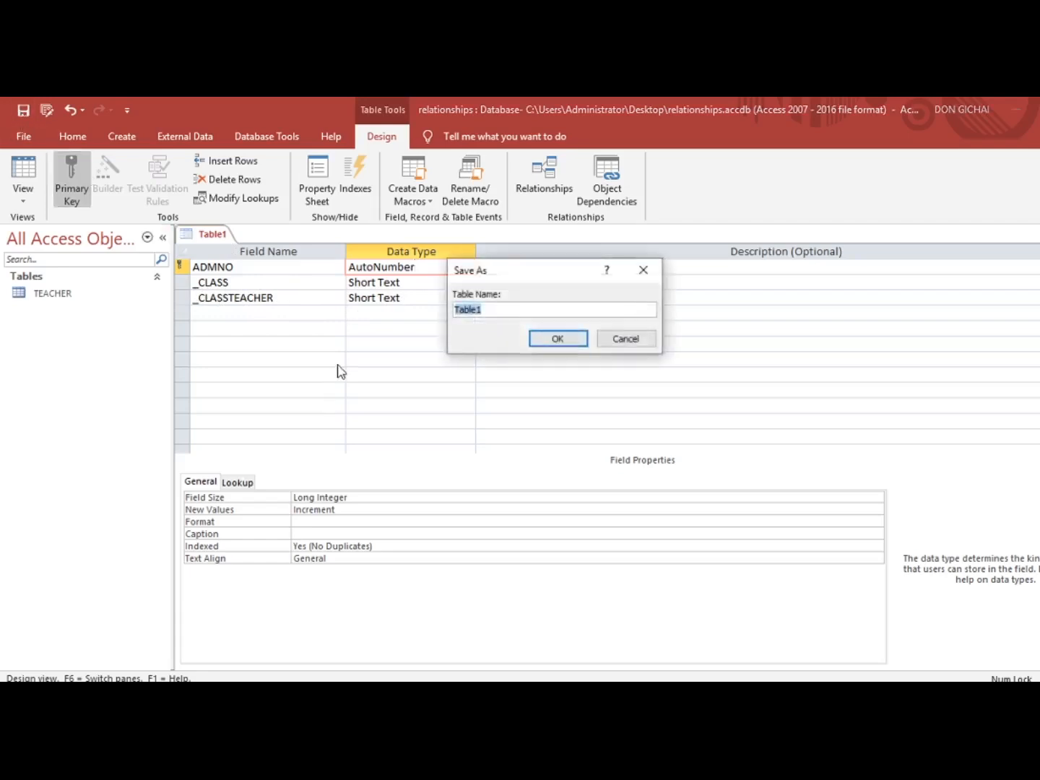
pyautogui.write('student')
pyautogui.press('Return')
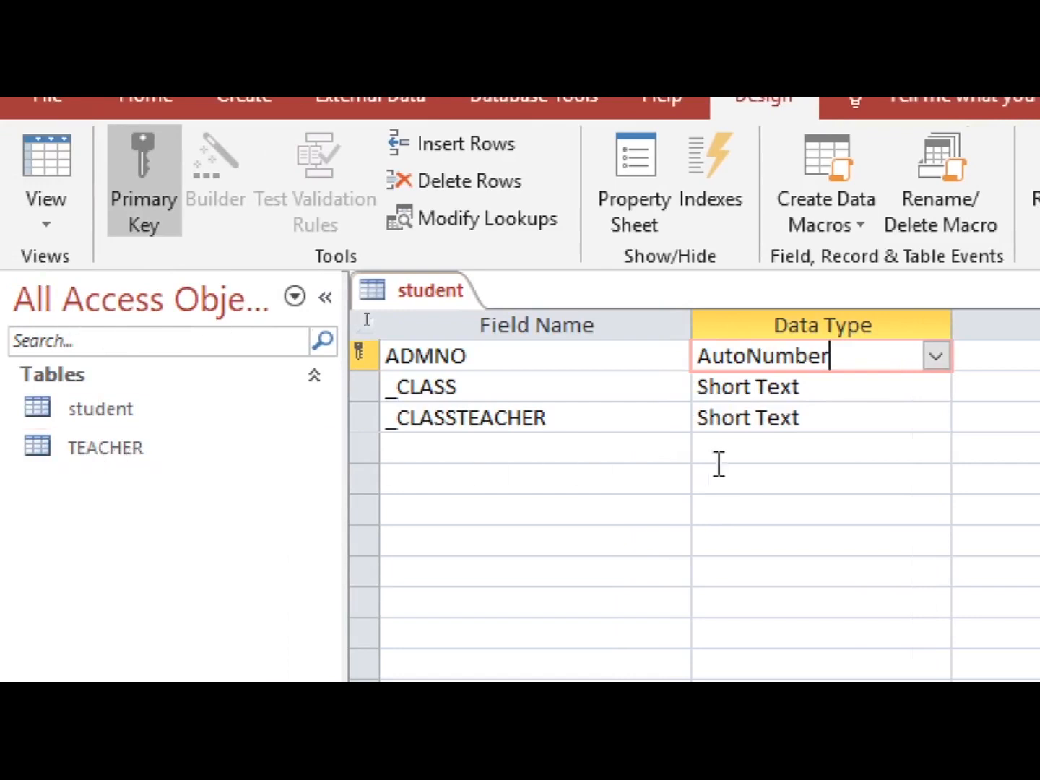
# Step: Start a lookup for the _CLASSTEACHER field that gets its values from another table, using TEACHER as the source
pyautogui.click(828, 422)
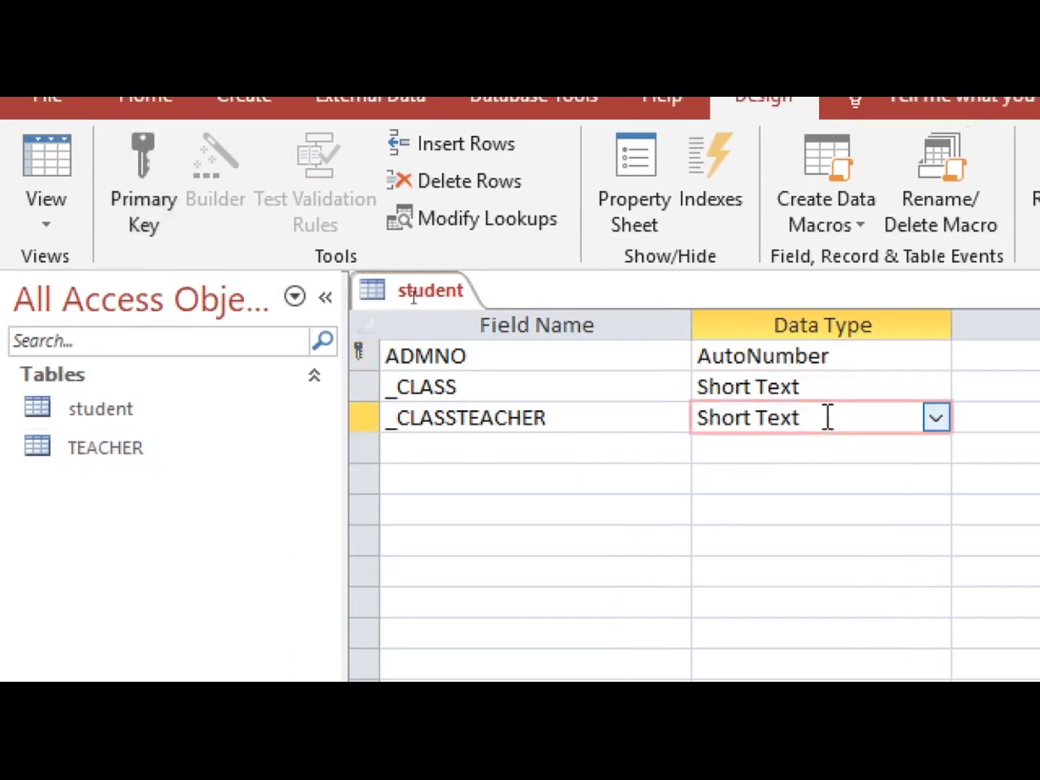
pyautogui.click(939, 430)
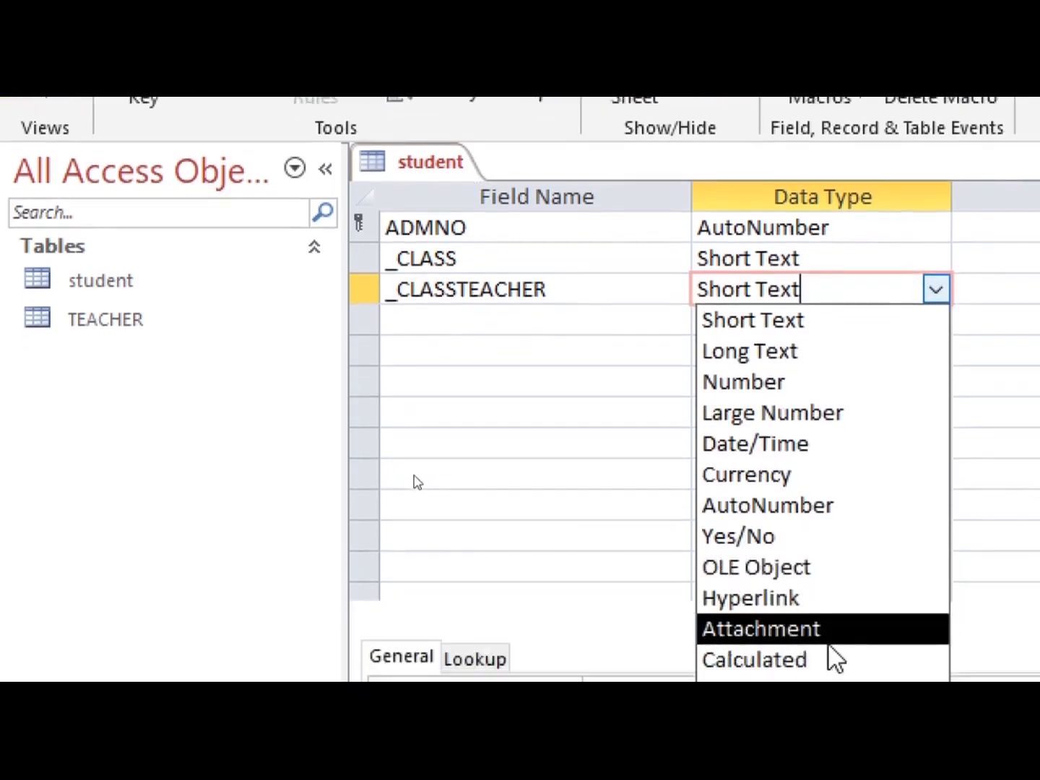
pyautogui.click(828, 651)
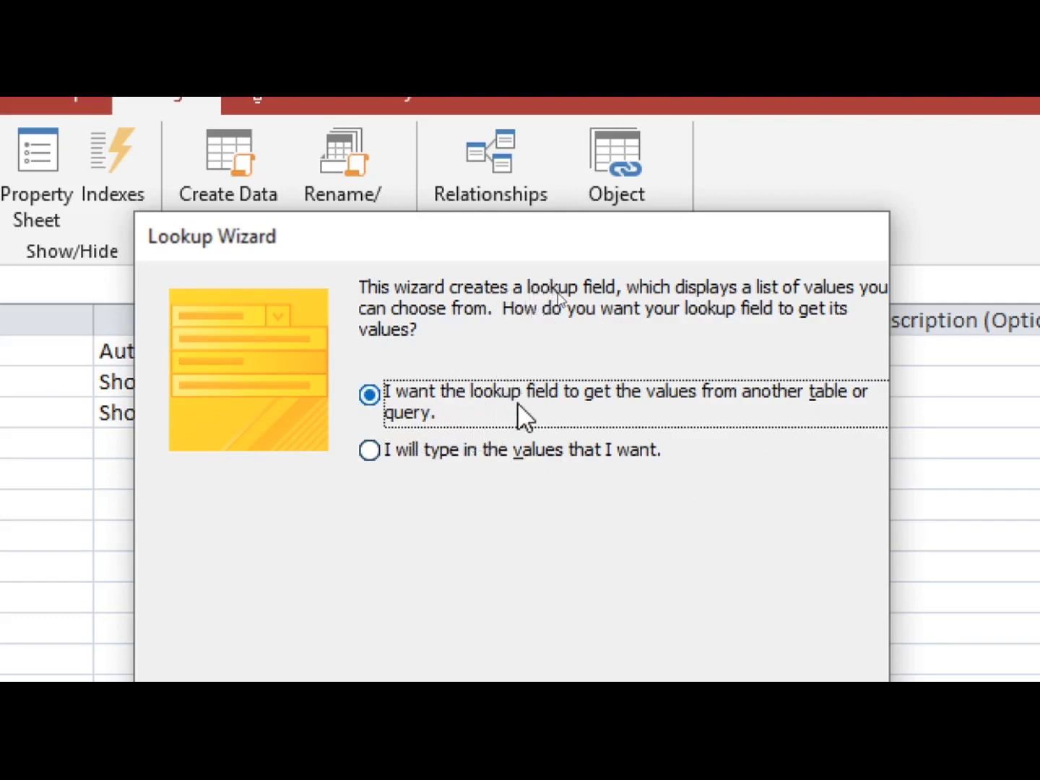
pyautogui.click(672, 646)
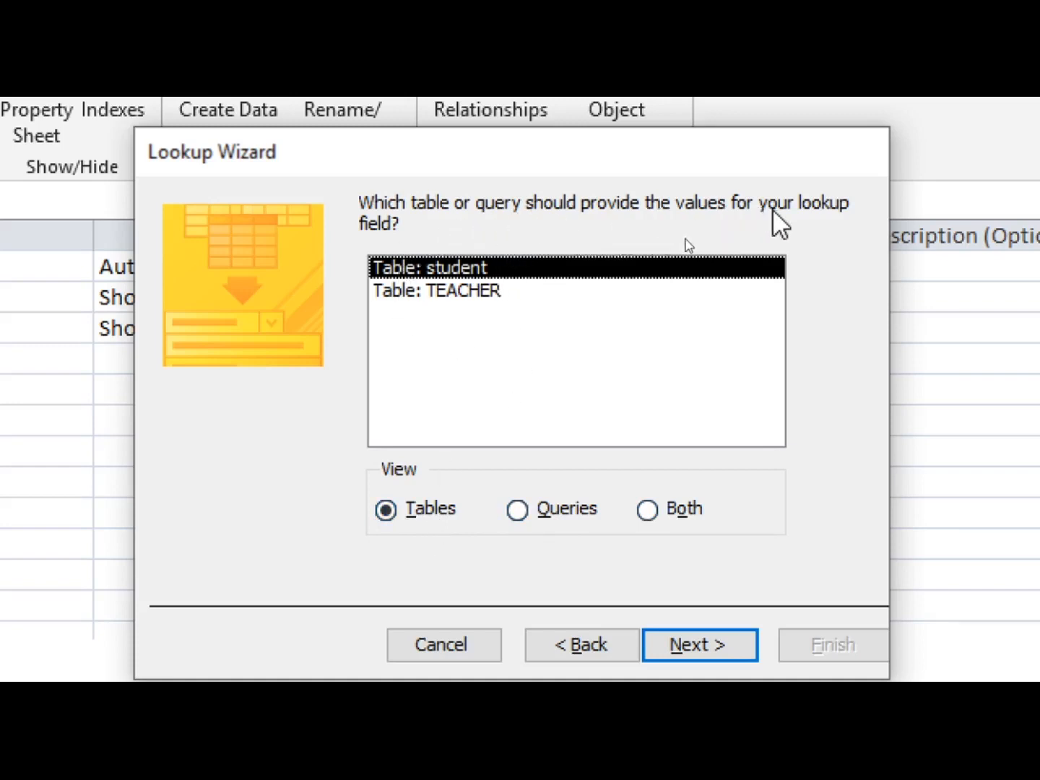
pyautogui.click(474, 295)
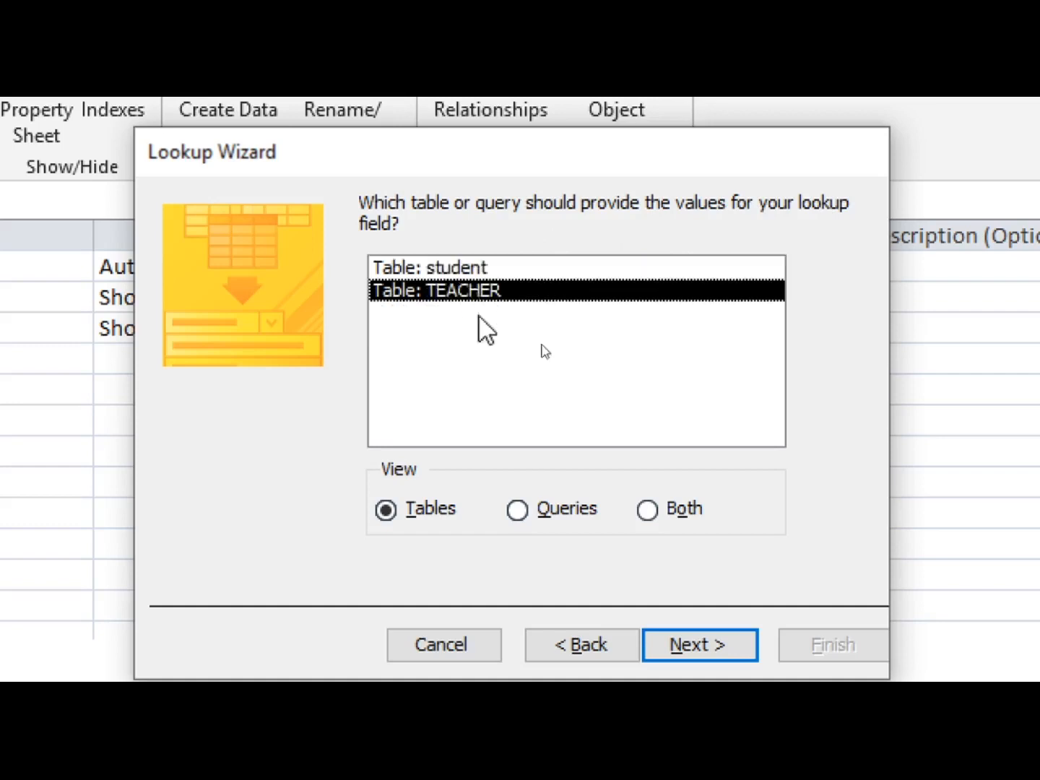
pyautogui.click(695, 650)
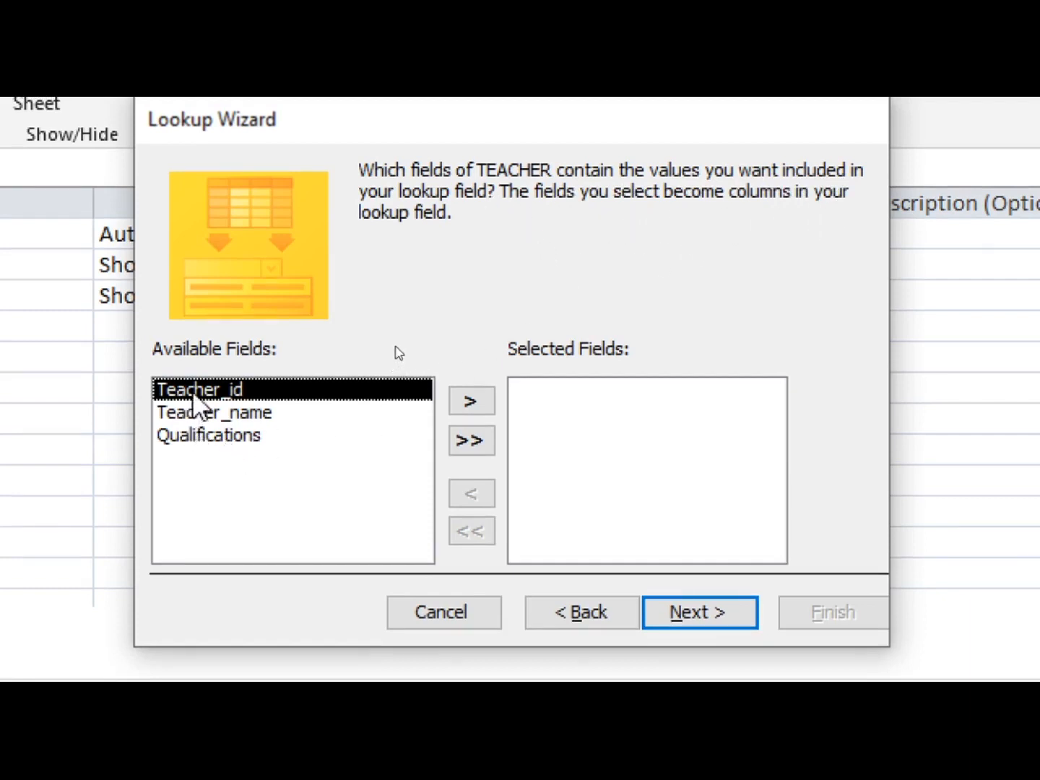
# Step: Use Teacher_name as the lookup column without a sort order, keep the key column hidden, then finish the lookup and save the table
pyautogui.click(236, 415)
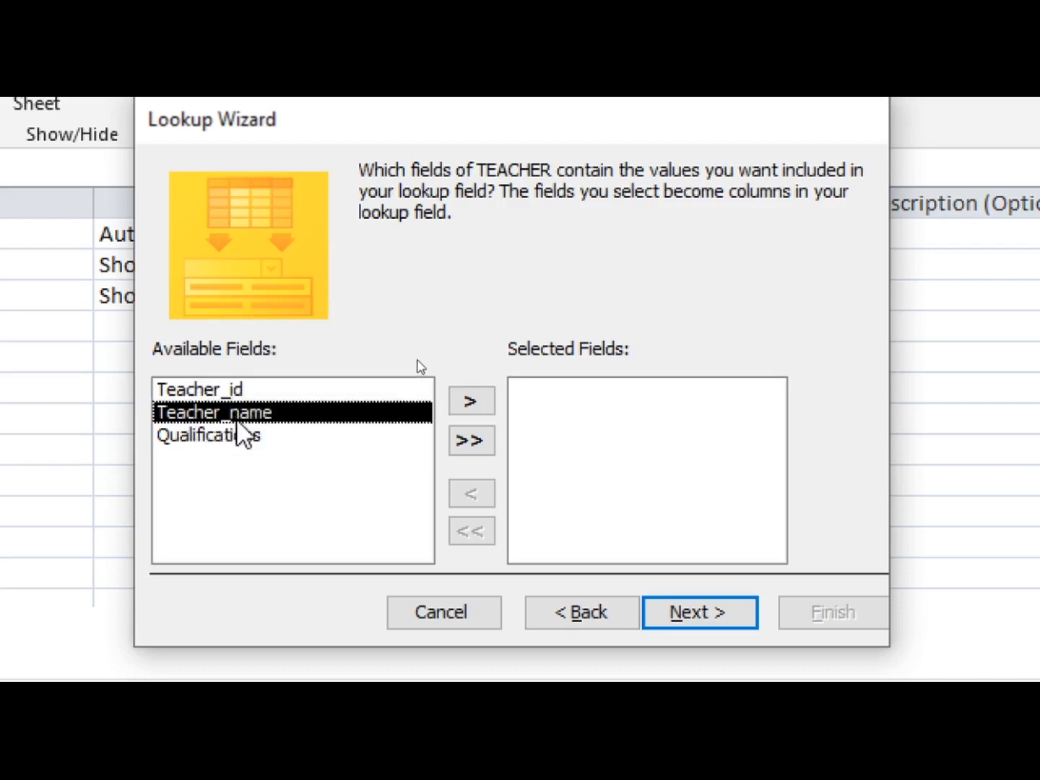
pyautogui.click(468, 403)
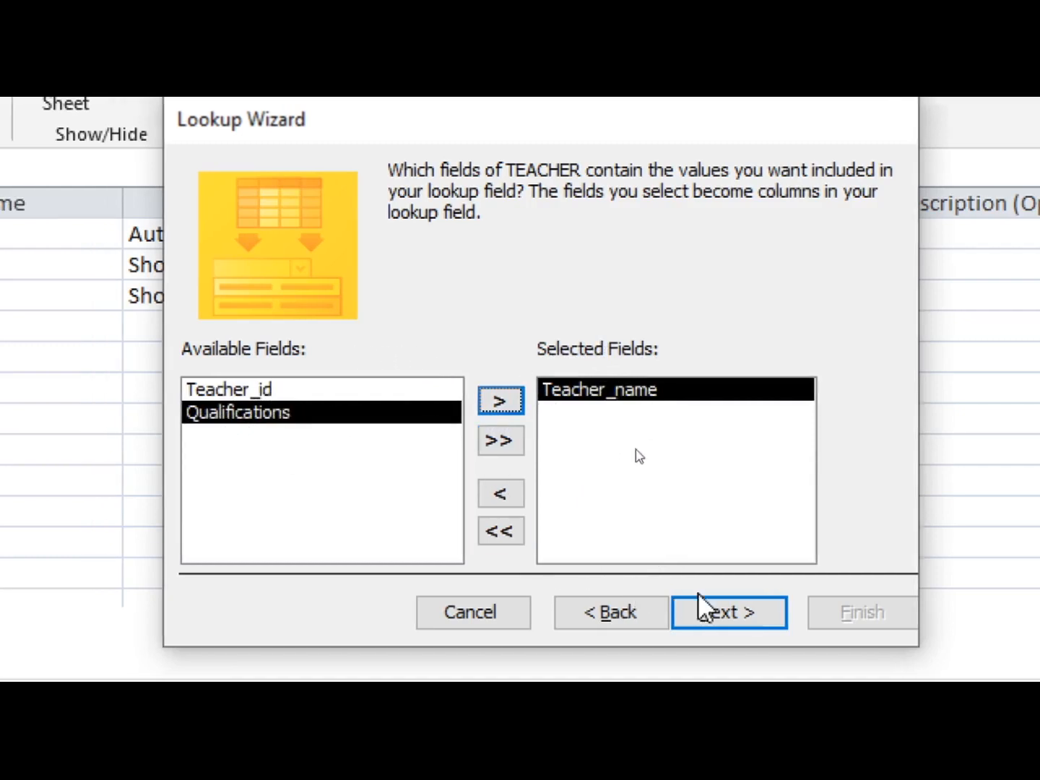
pyautogui.click(711, 612)
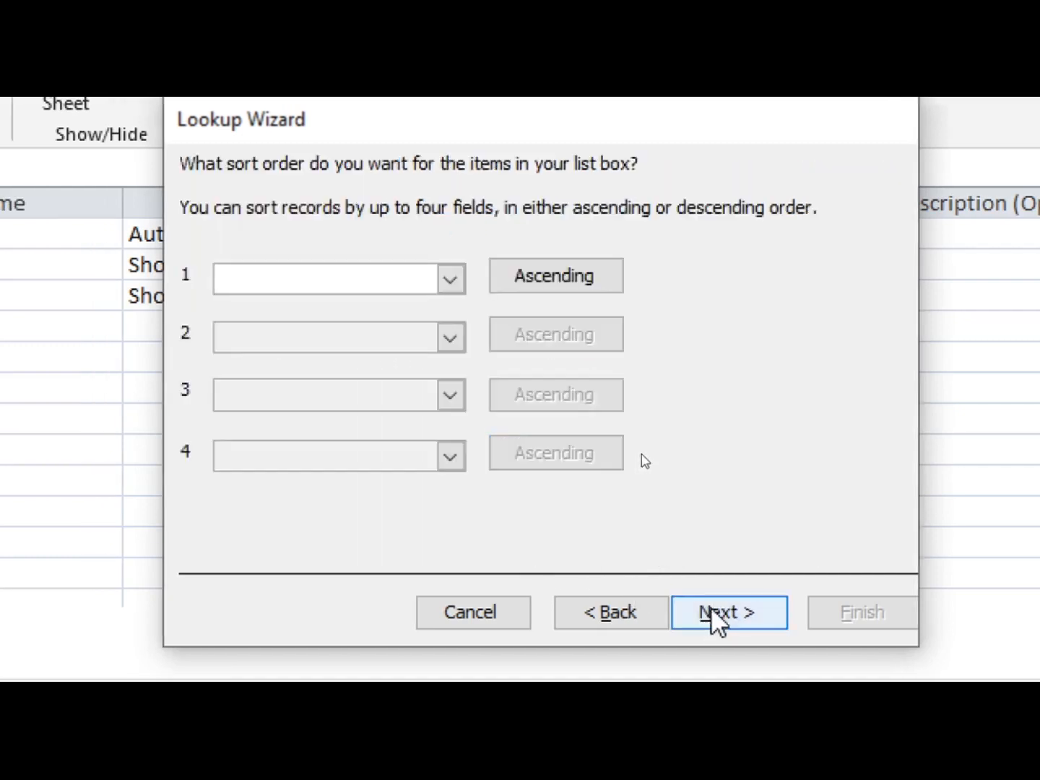
pyautogui.click(711, 610)
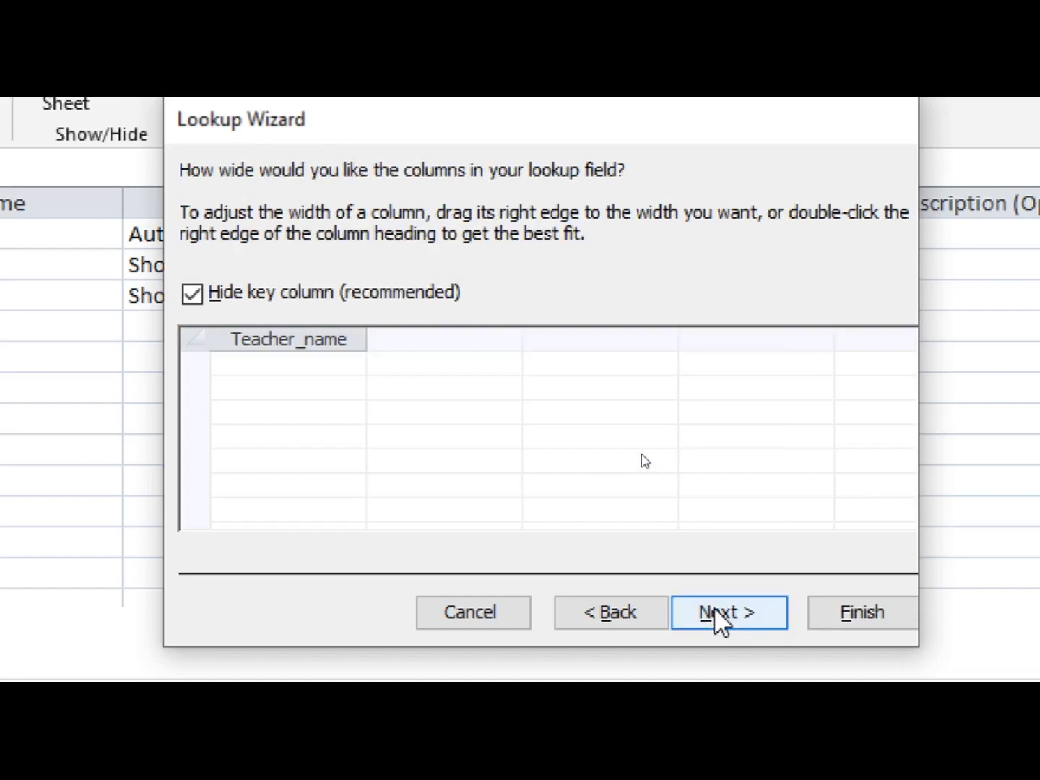
pyautogui.click(845, 620)
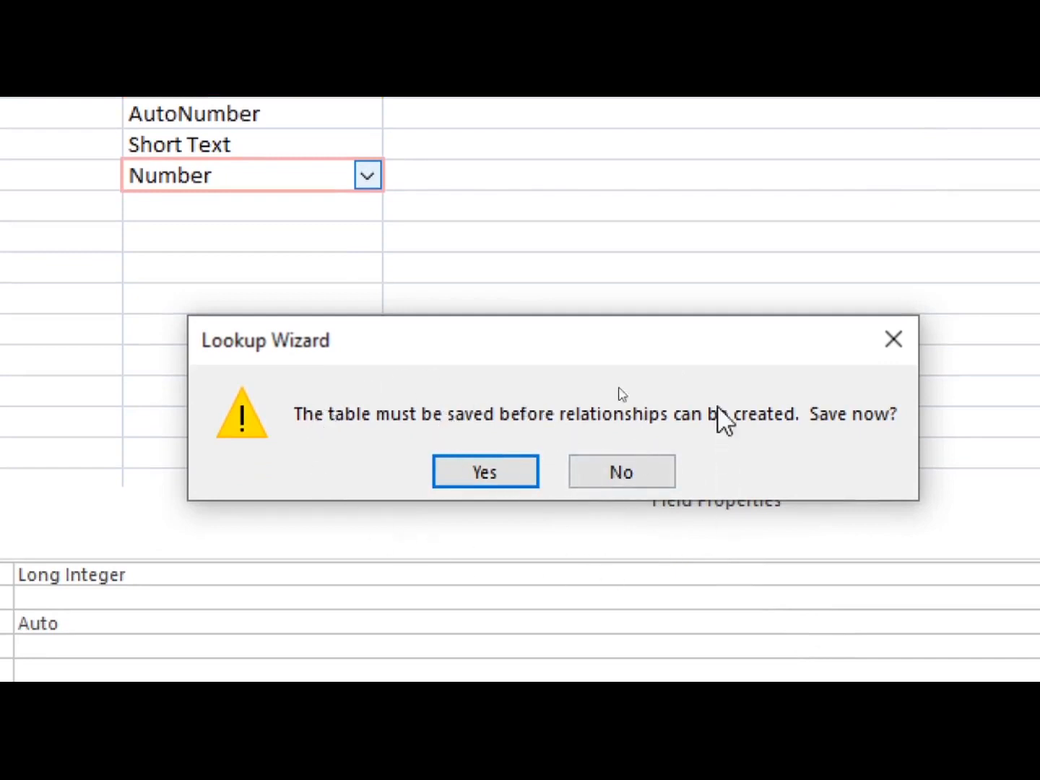
pyautogui.click(496, 472)
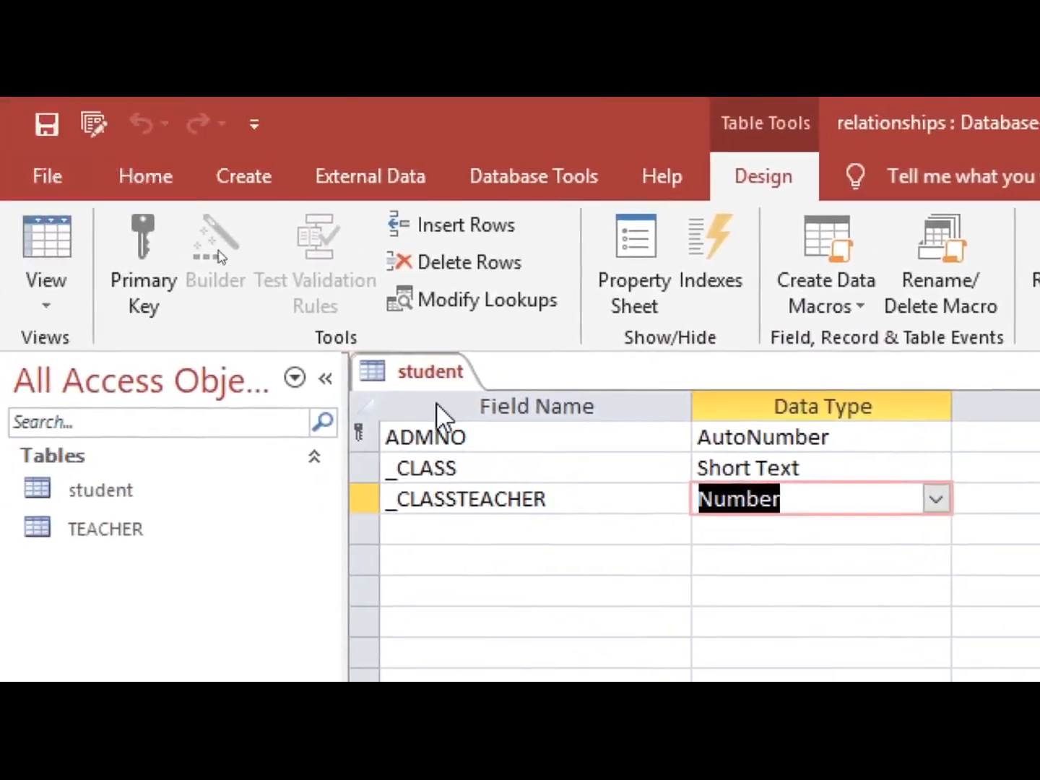
# Step: Close the student table and open the TEACHER table in datasheet view
pyautogui.rightClick(447, 373)
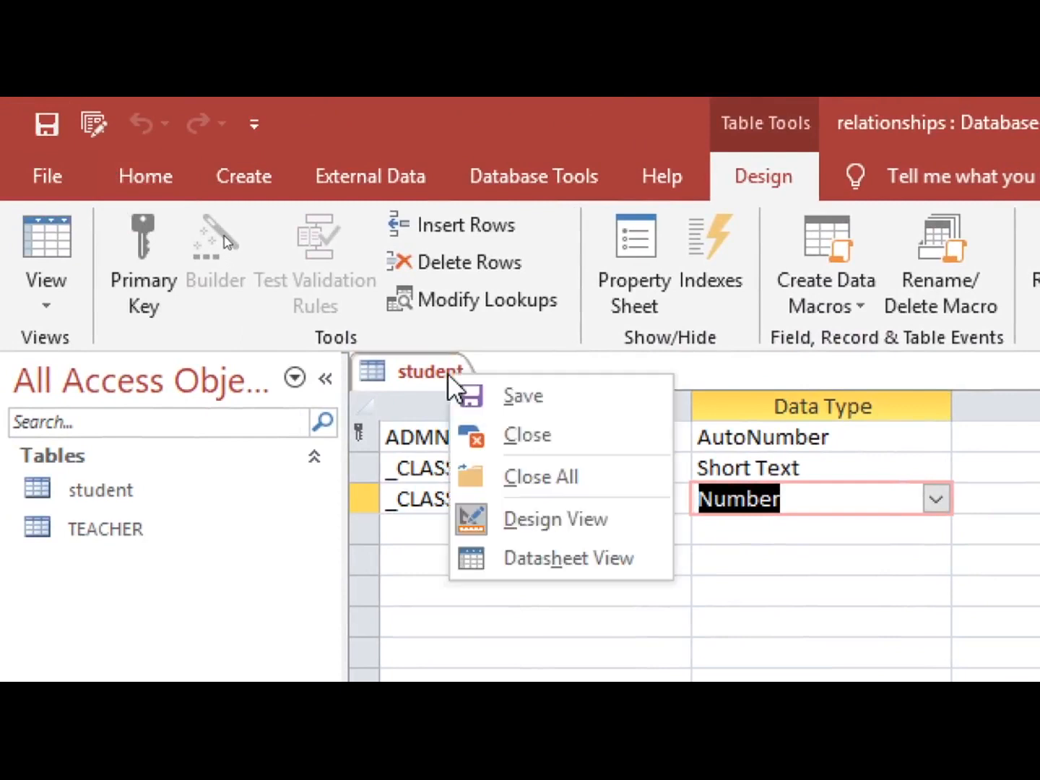
pyautogui.click(509, 434)
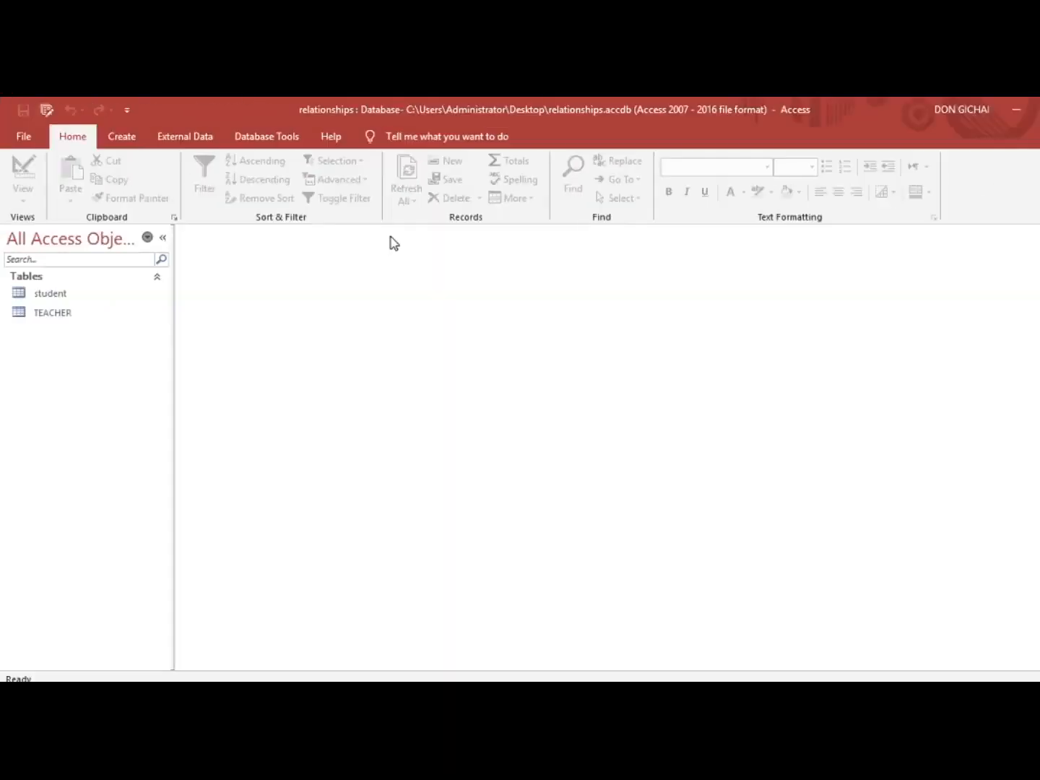
pyautogui.click(69, 296)
pyautogui.click(73, 313)
pyautogui.doubleClick(83, 310)
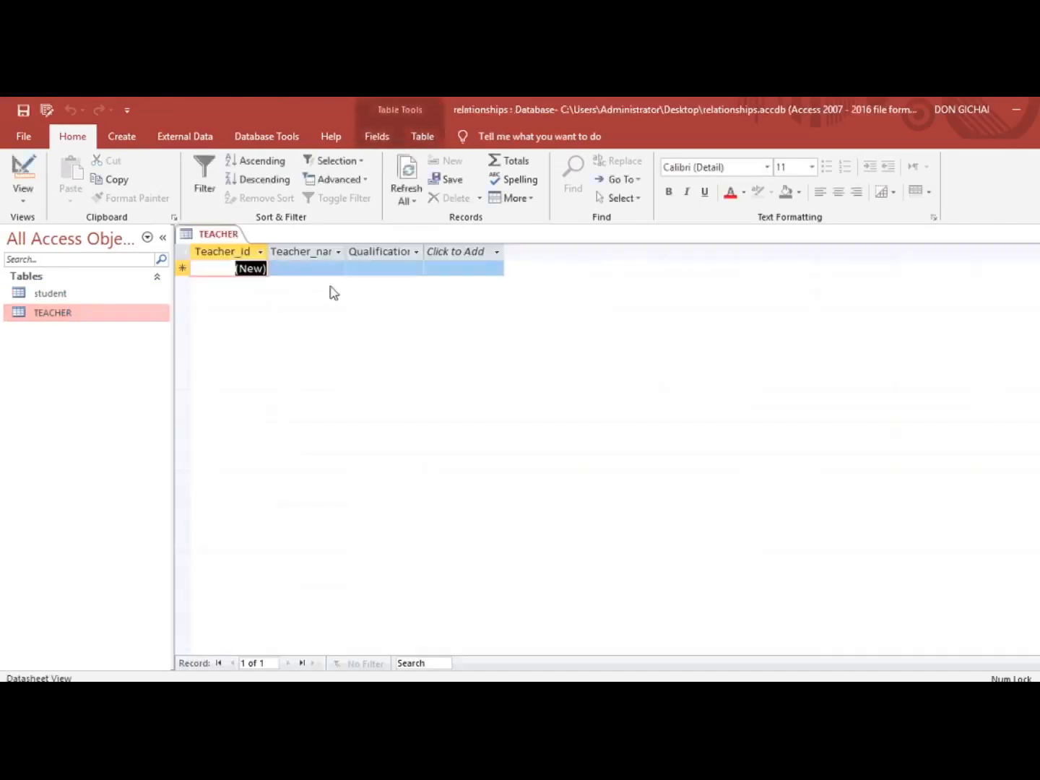
# Step: Enter the teachers' names for the first two records in the Teacher_name column
pyautogui.click(305, 272)
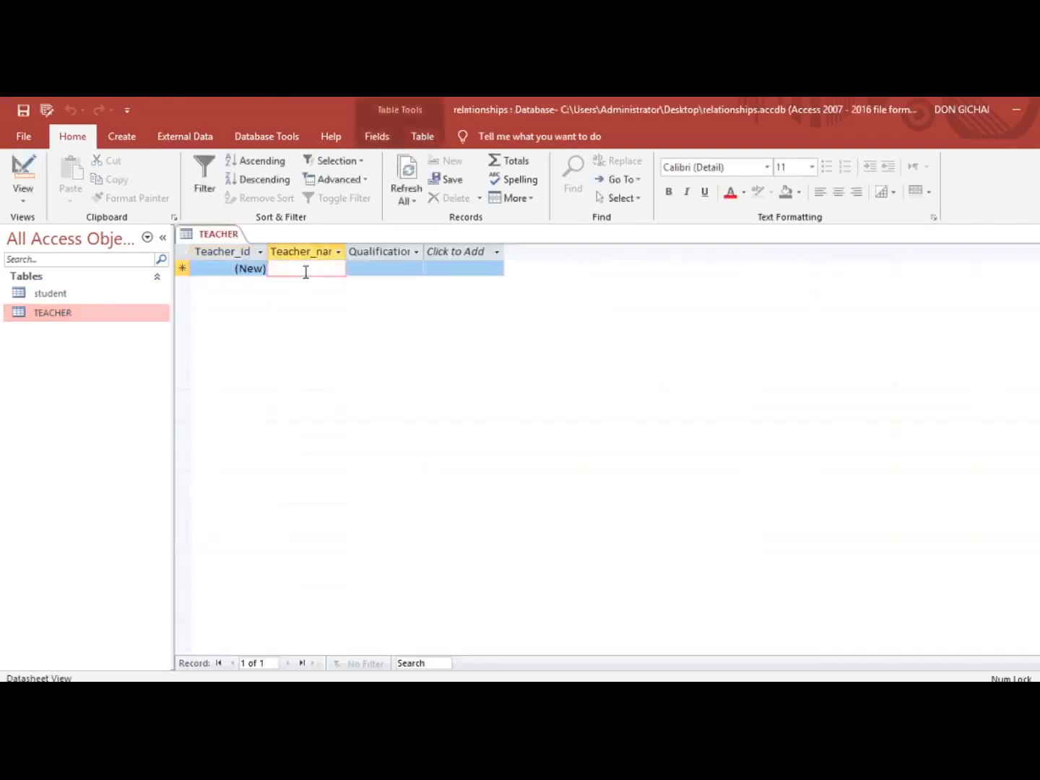
pyautogui.write('MR JA')
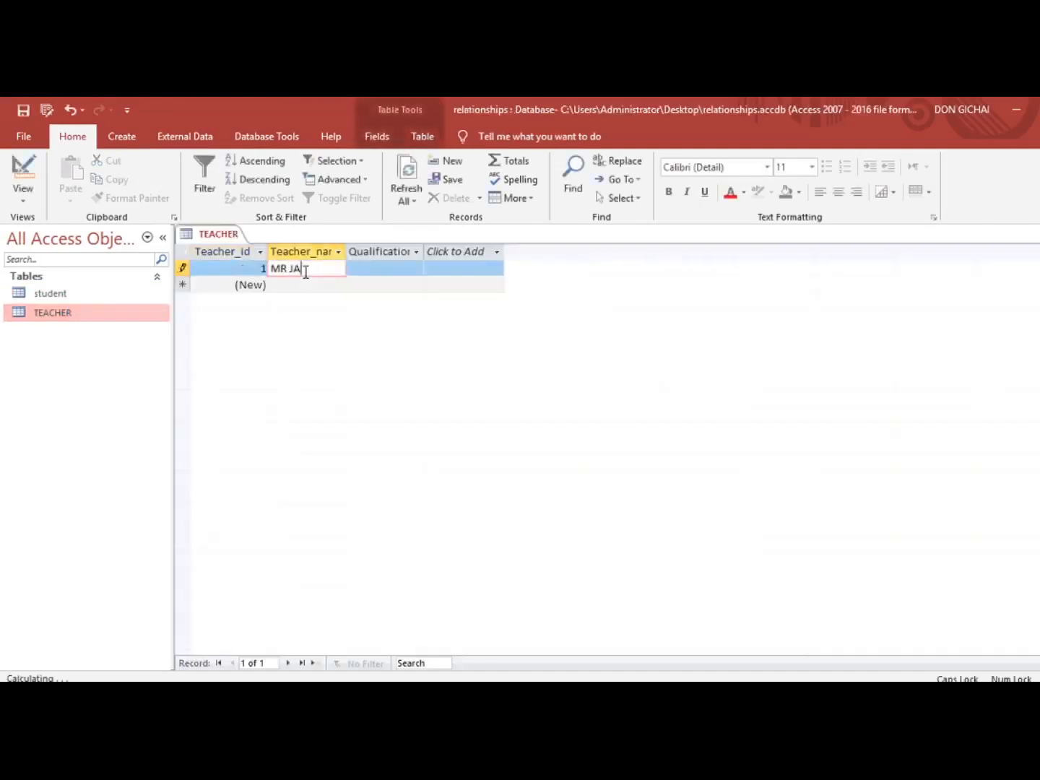
pyautogui.write('CKSON')
pyautogui.press('Down')
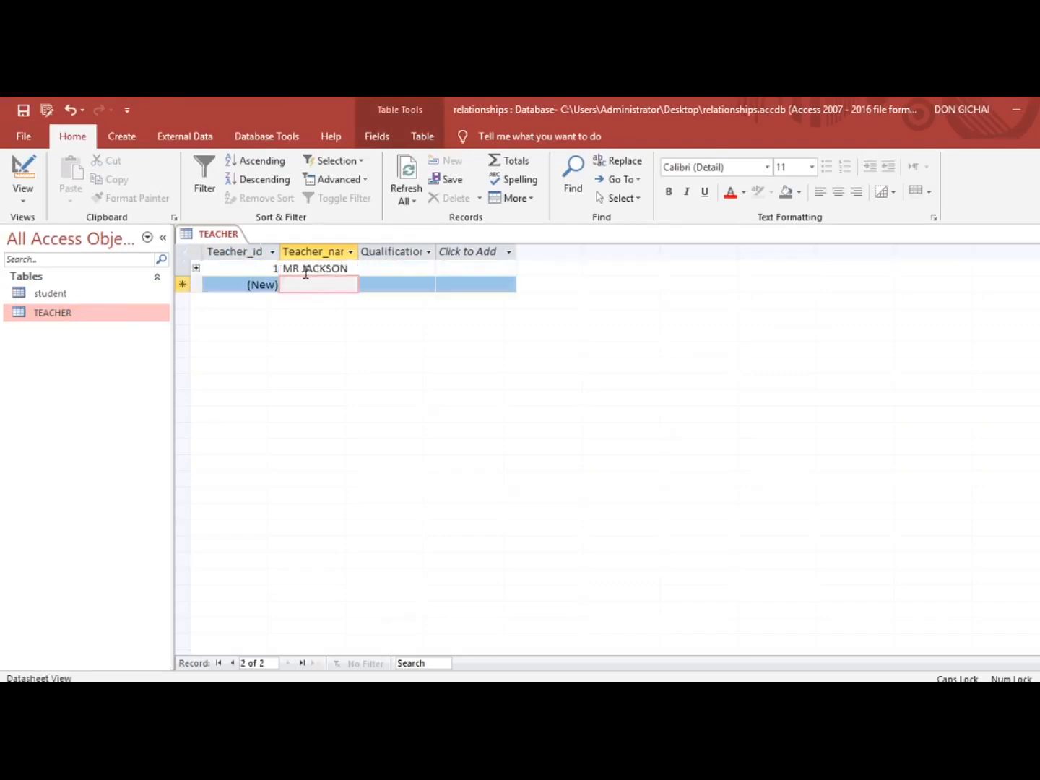
pyautogui.write('MRS. KAMAU')
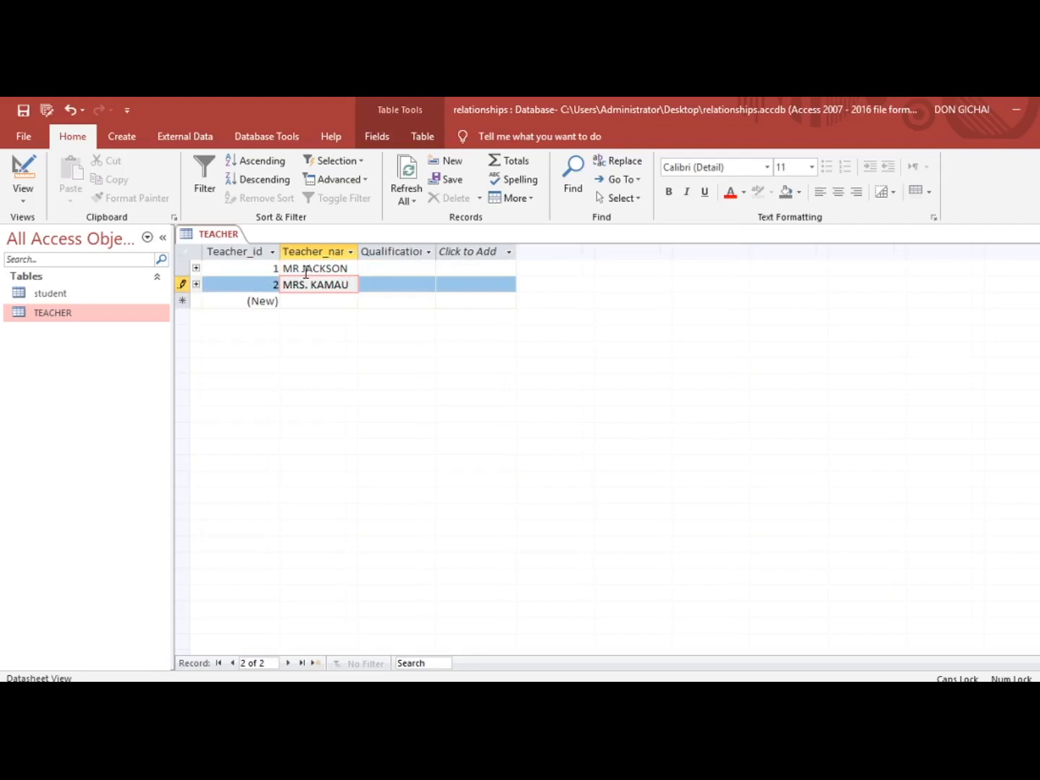
pyautogui.press('Down')
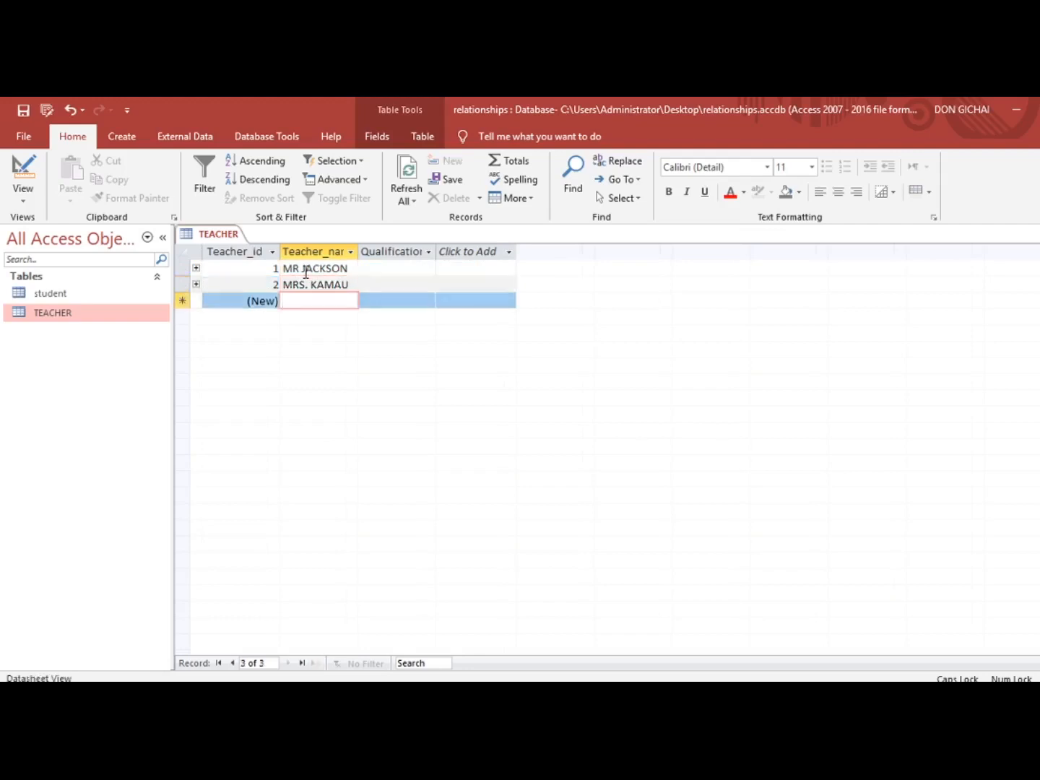
# Step: Add the teachers' names for the third and fourth records in the Teacher_name column, leaving their qualifications empty
pyautogui.write('P')
pyautogui.press('BackSpace')
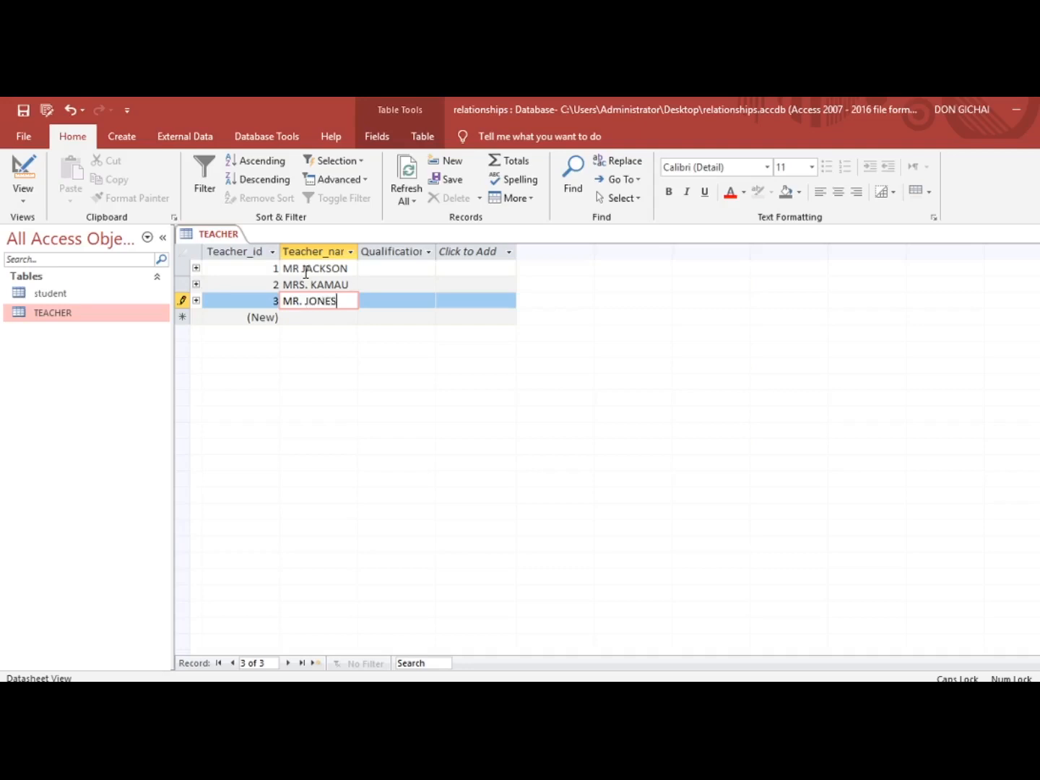
pyautogui.write('MR. JONES')
pyautogui.press('Tab')
pyautogui.press('Down')
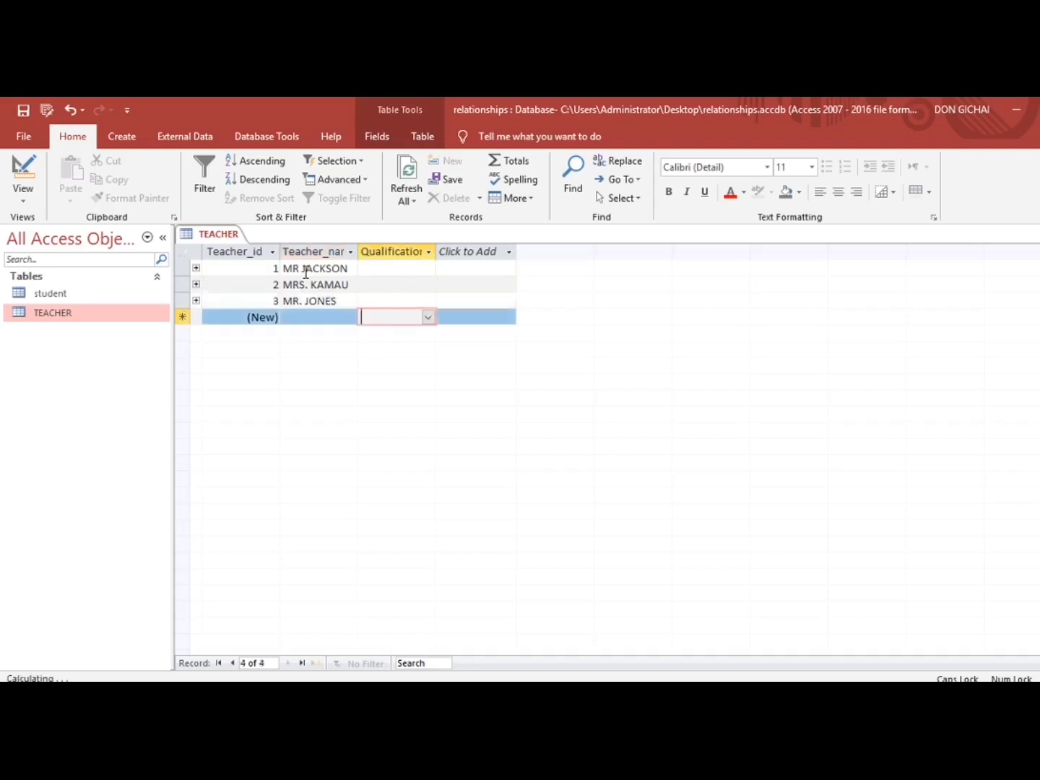
pyautogui.write('MI')
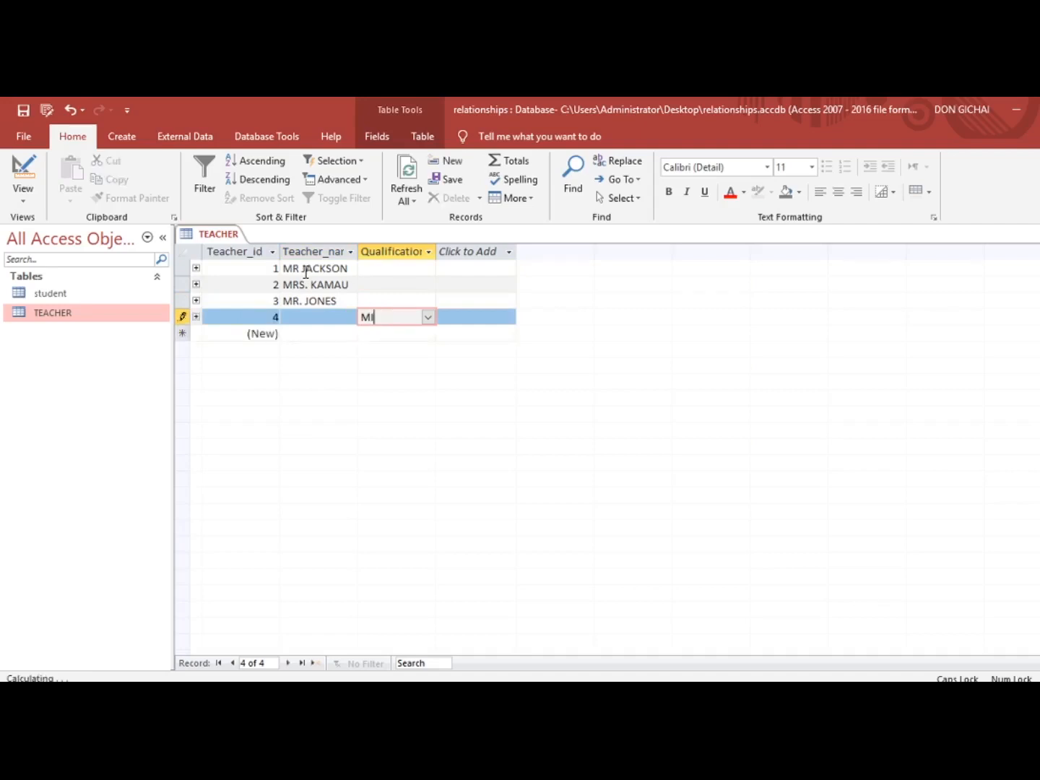
pyautogui.hotkey('shift', 'Tab')
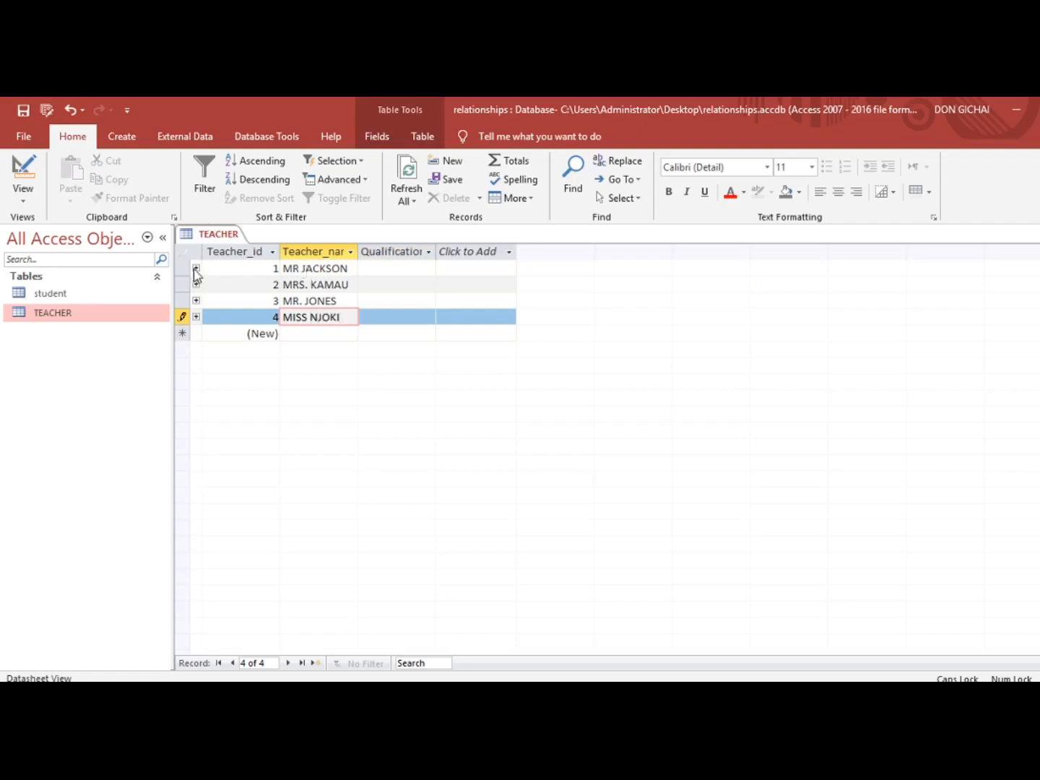
# Step: Set the Qualifications of teacher records 1 to 4 to DIPLOMA, DEGREE, DEGREE and MASTERS
pyautogui.click(425, 269)
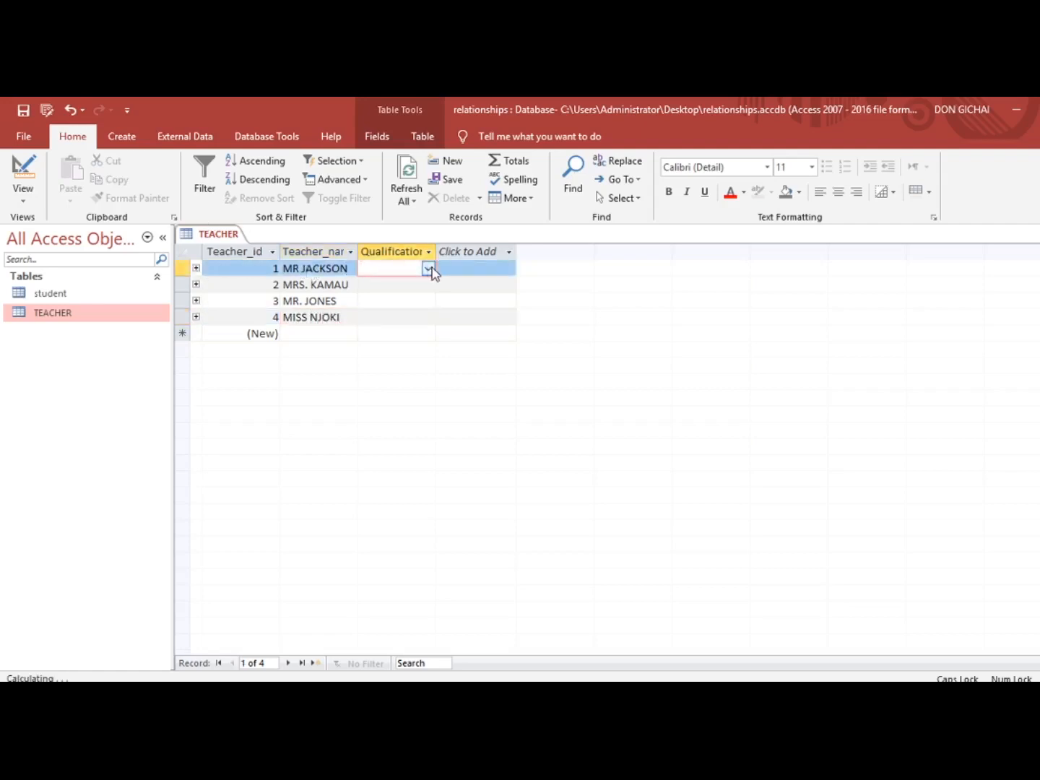
pyautogui.click(428, 269)
pyautogui.click(411, 283)
pyautogui.click(411, 287)
pyautogui.click(429, 285)
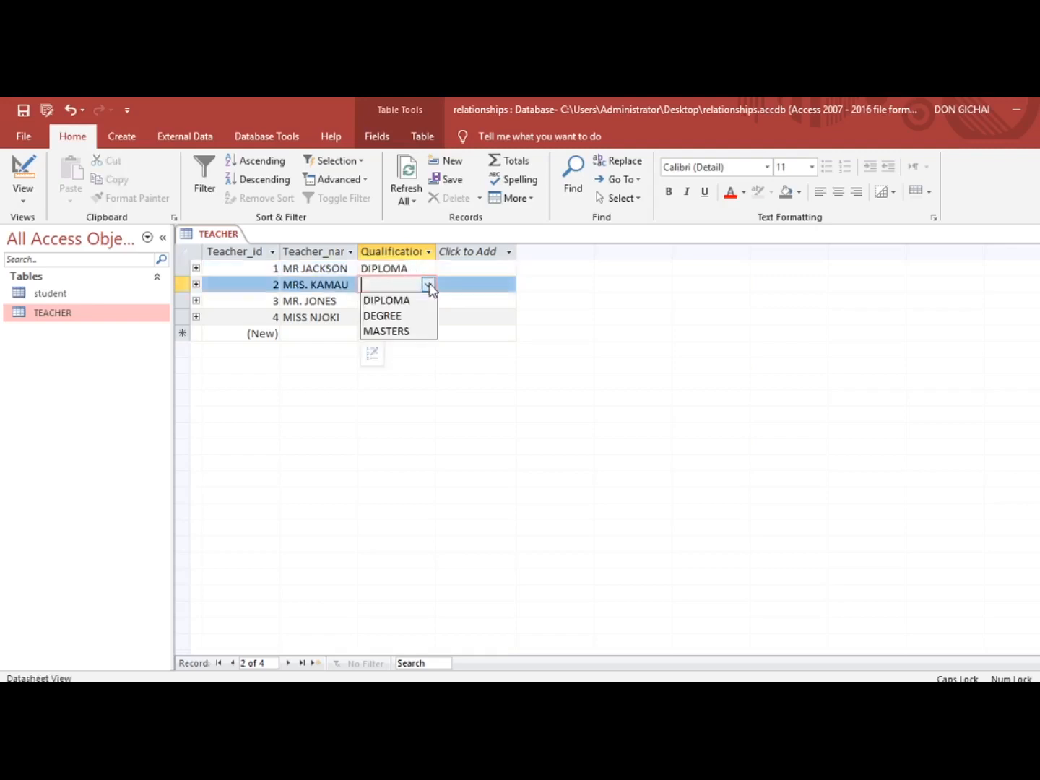
pyautogui.click(418, 314)
pyautogui.click(418, 303)
pyautogui.click(428, 302)
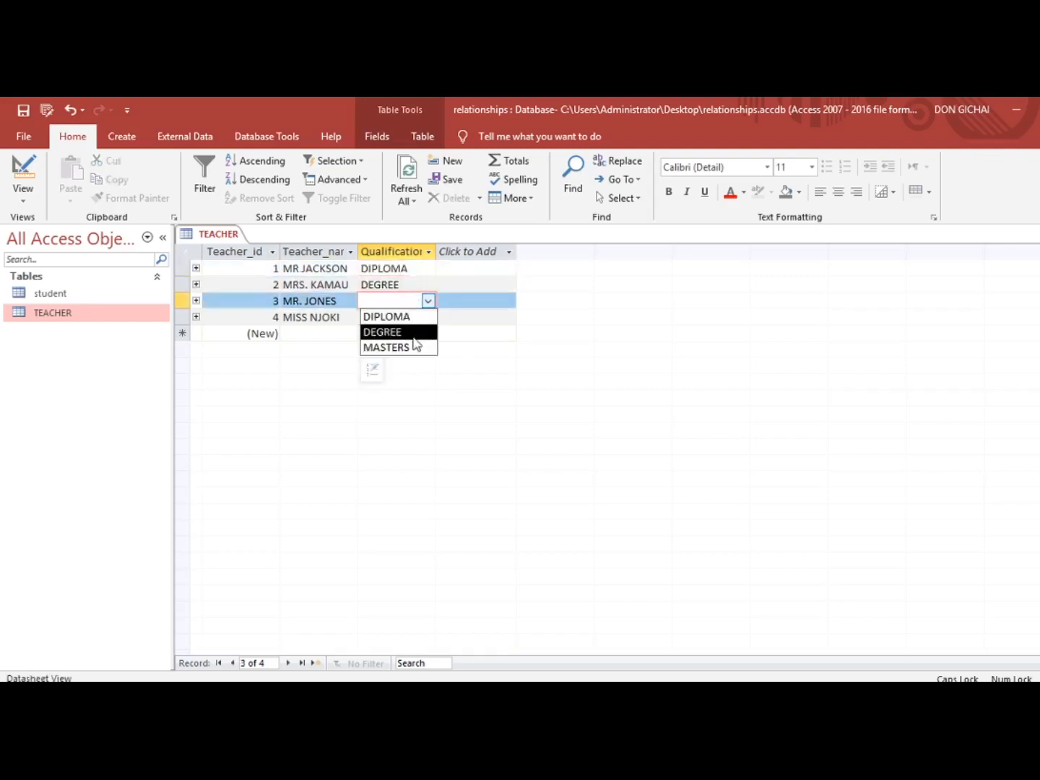
pyautogui.click(409, 332)
pyautogui.click(415, 318)
pyautogui.click(427, 317)
pyautogui.click(423, 363)
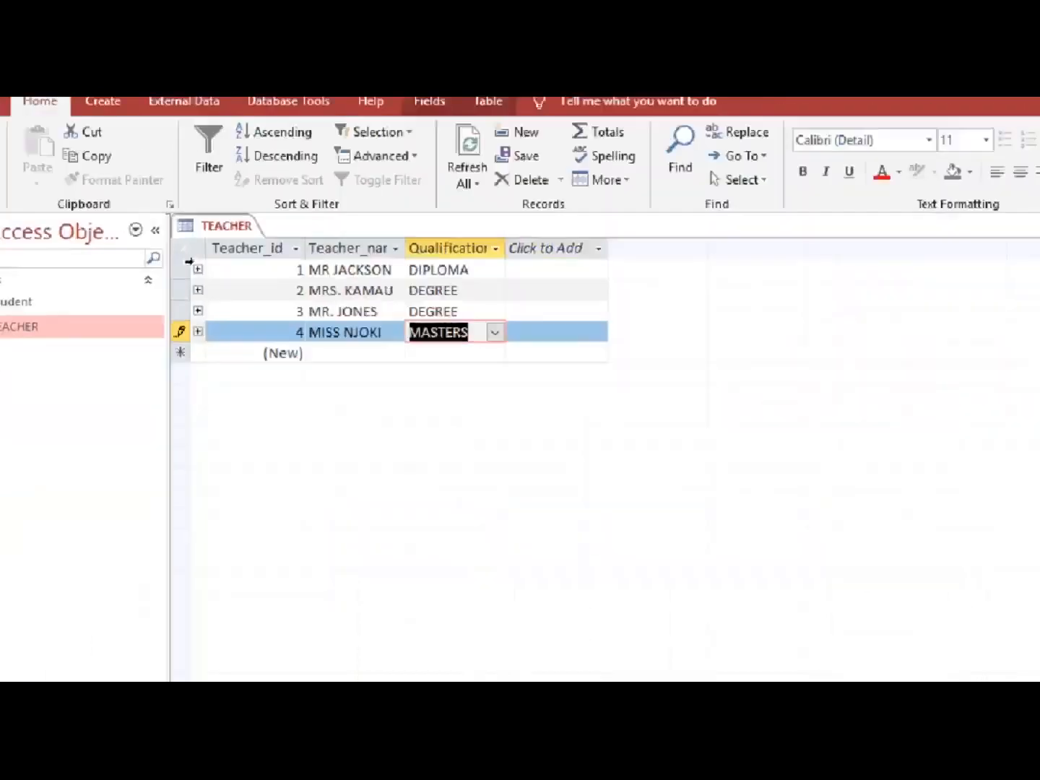
# Step: Close the TEACHER table and open the student table in datasheet view
pyautogui.rightClick(220, 235)
pyautogui.click(246, 270)
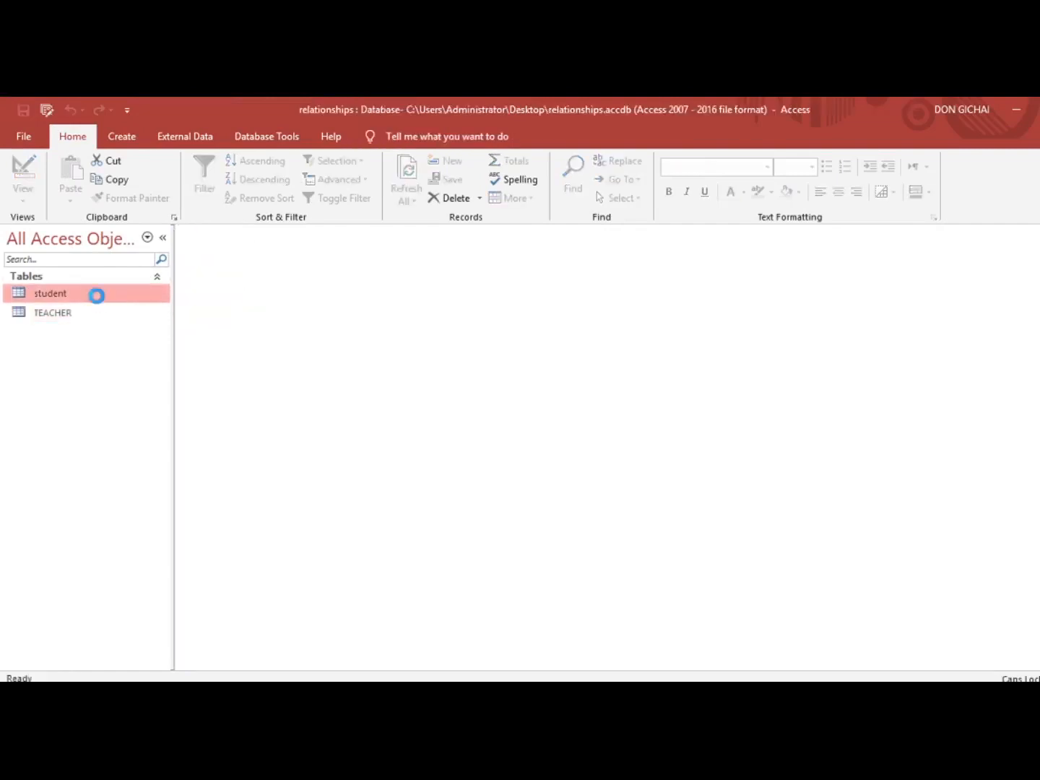
pyautogui.doubleClick(95, 295)
# Step: Enter 4 NORTH, 4 WEST, 4 EAST and 4 SOUTH in the _CLASS column for four student records
pyautogui.click(294, 267)
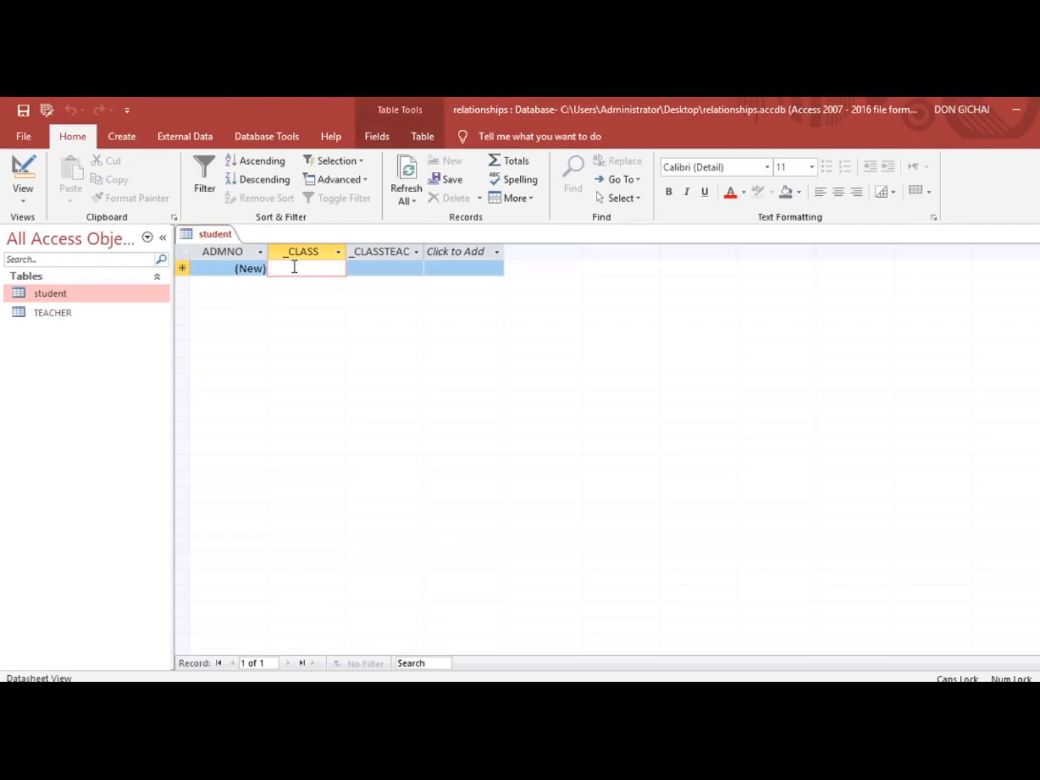
pyautogui.write('4')
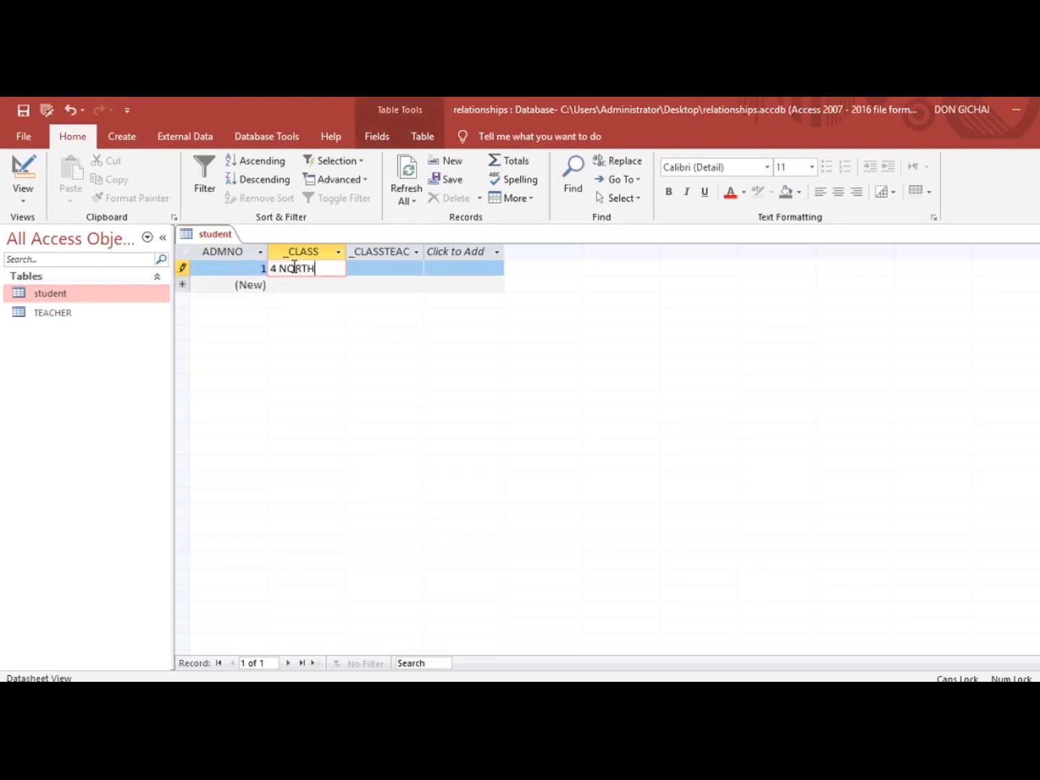
pyautogui.write(' NORTH')
pyautogui.press('Down')
pyautogui.write('4')
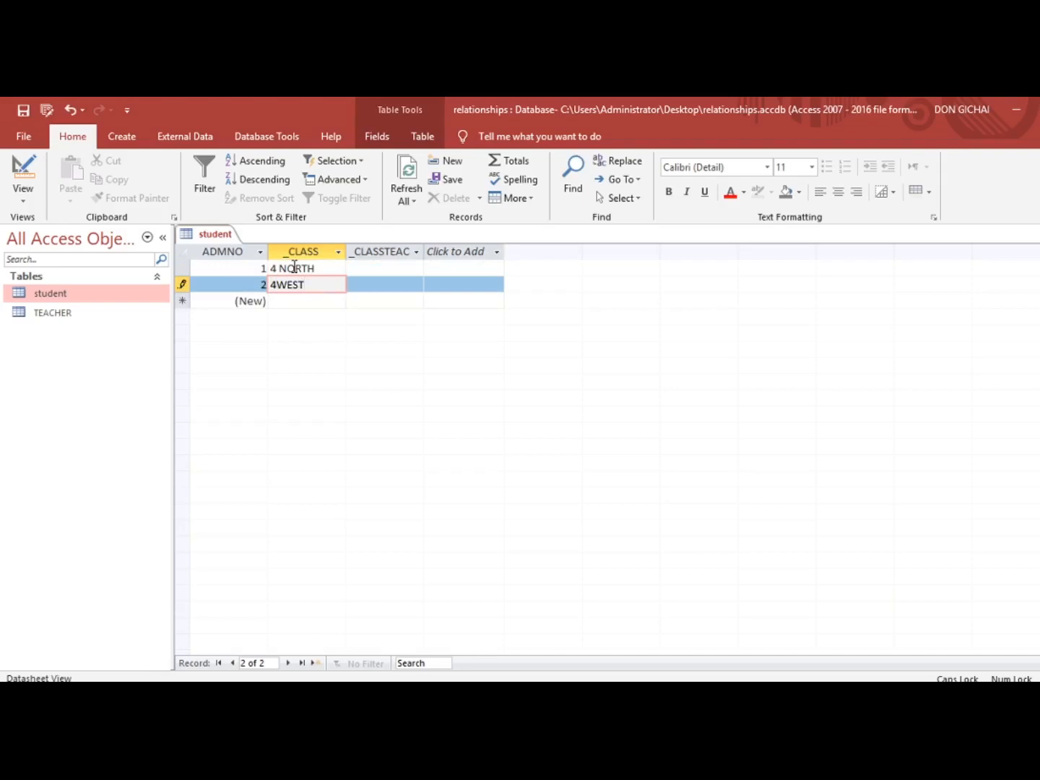
pyautogui.press('Down')
pyautogui.write('4')
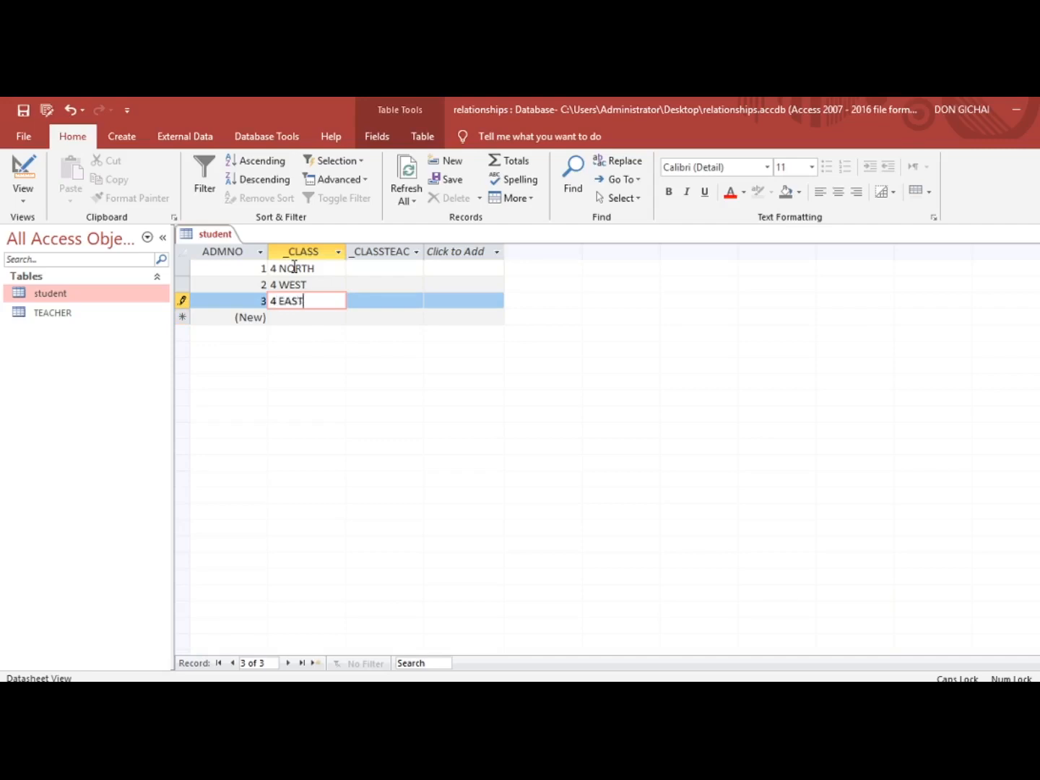
pyautogui.press('Down')
pyautogui.write('4')
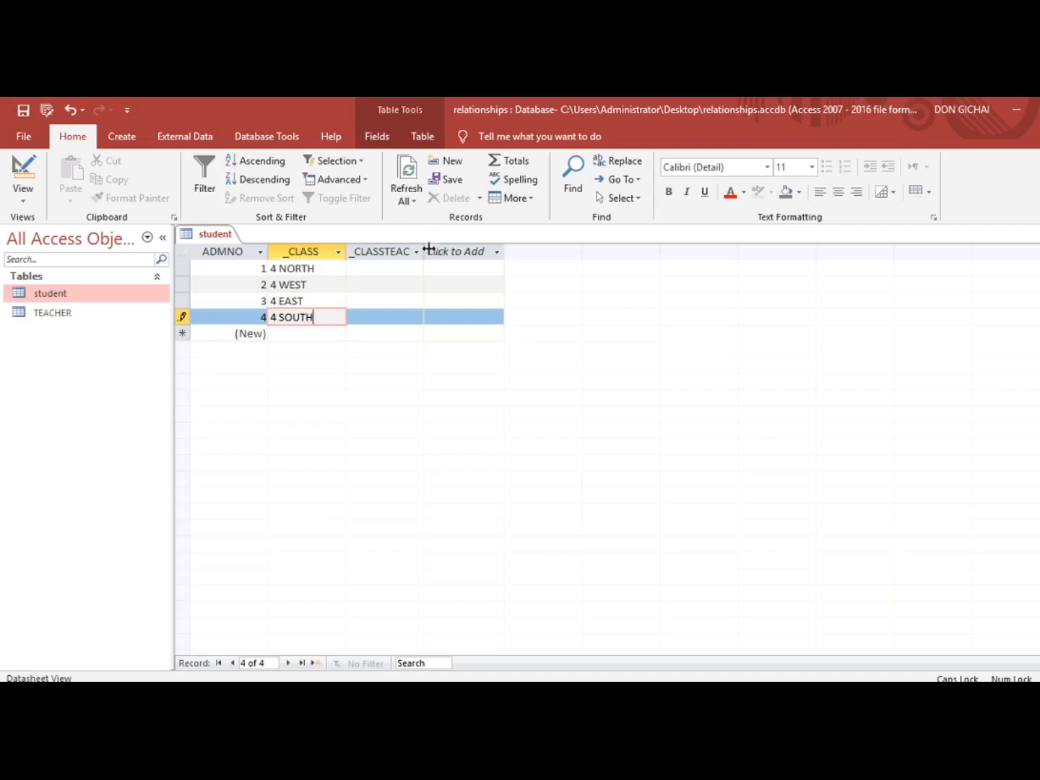
# Step: Widen the _CLASSTEACHER column to fit its full heading and select its cell in the first record
pyautogui.moveTo(495, 256); pyautogui.dragTo(618, 257)
pyautogui.click(487, 272)
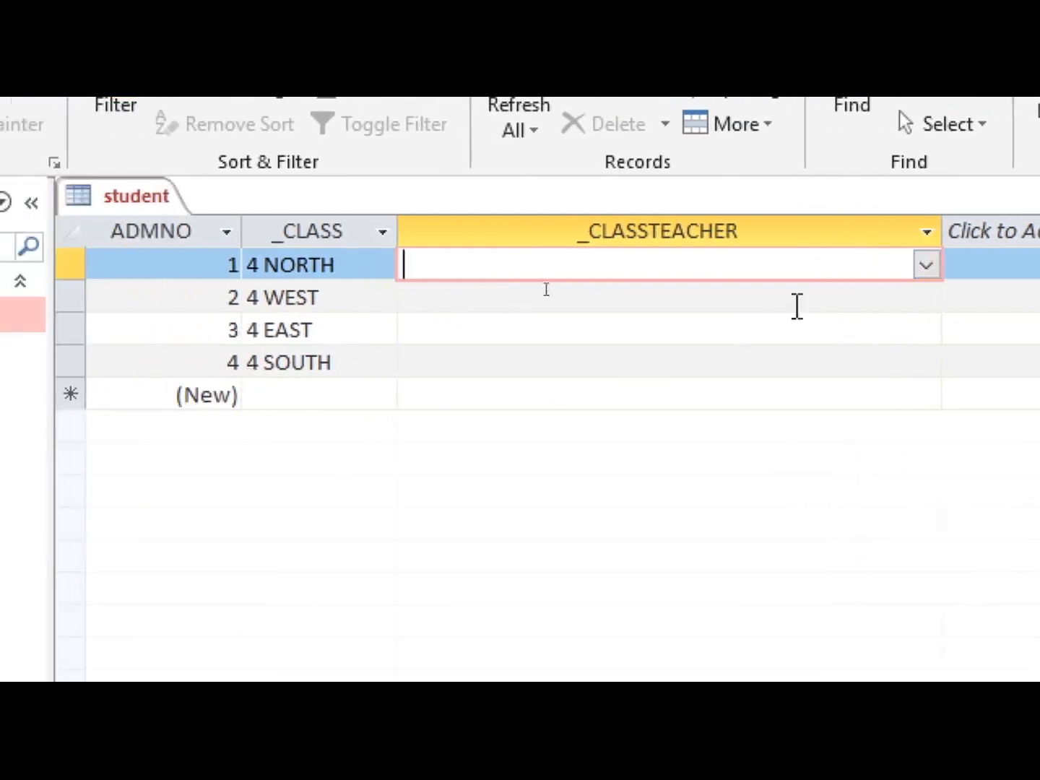
# Step: Assign the fourth, second, first and third teachers from the _CLASSTEACHER lookup list to student records 1 to 4 respectively
pyautogui.click(927, 265)
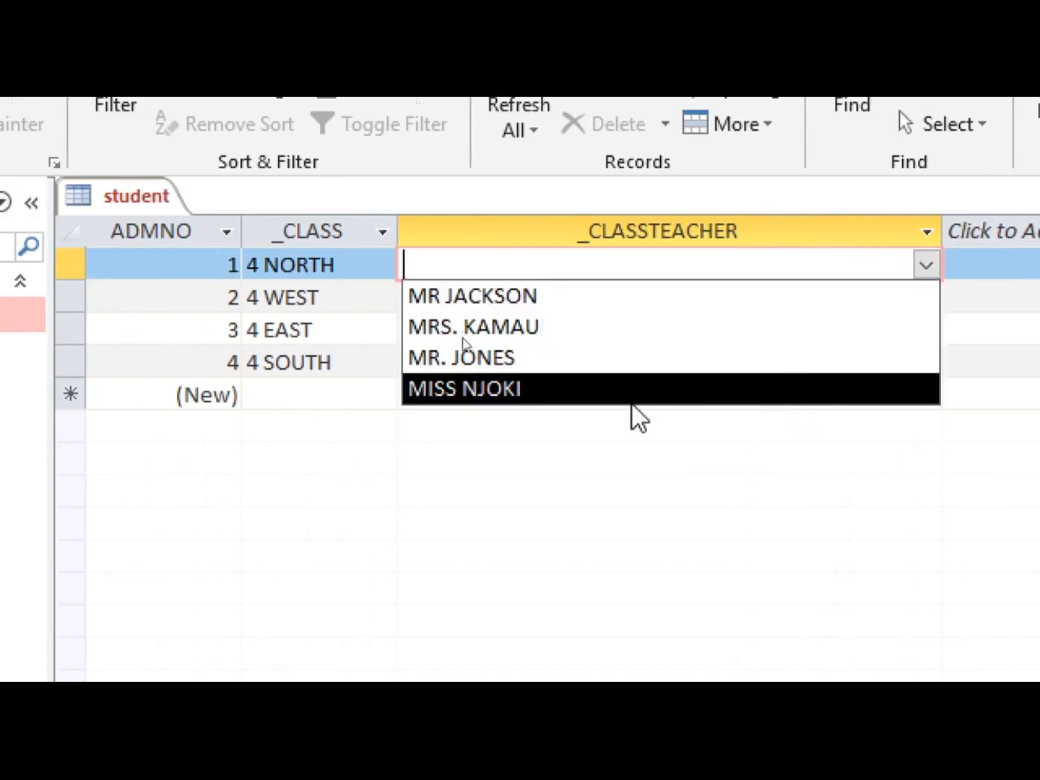
pyautogui.click(645, 393)
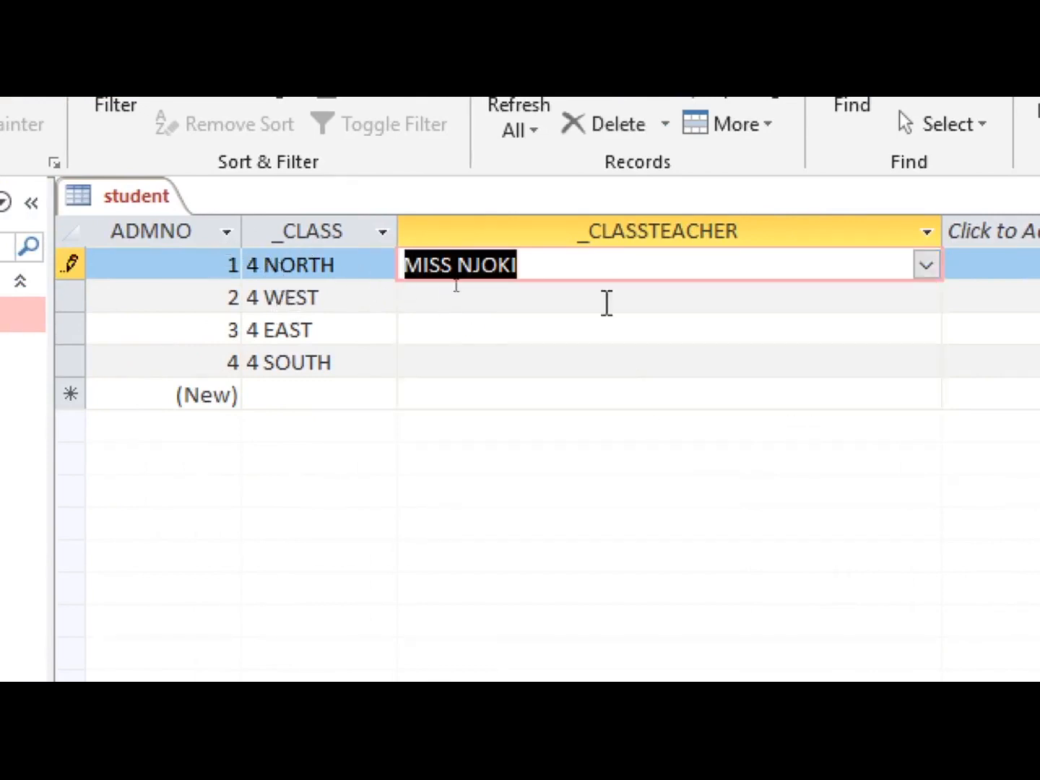
pyautogui.click(636, 295)
pyautogui.click(922, 303)
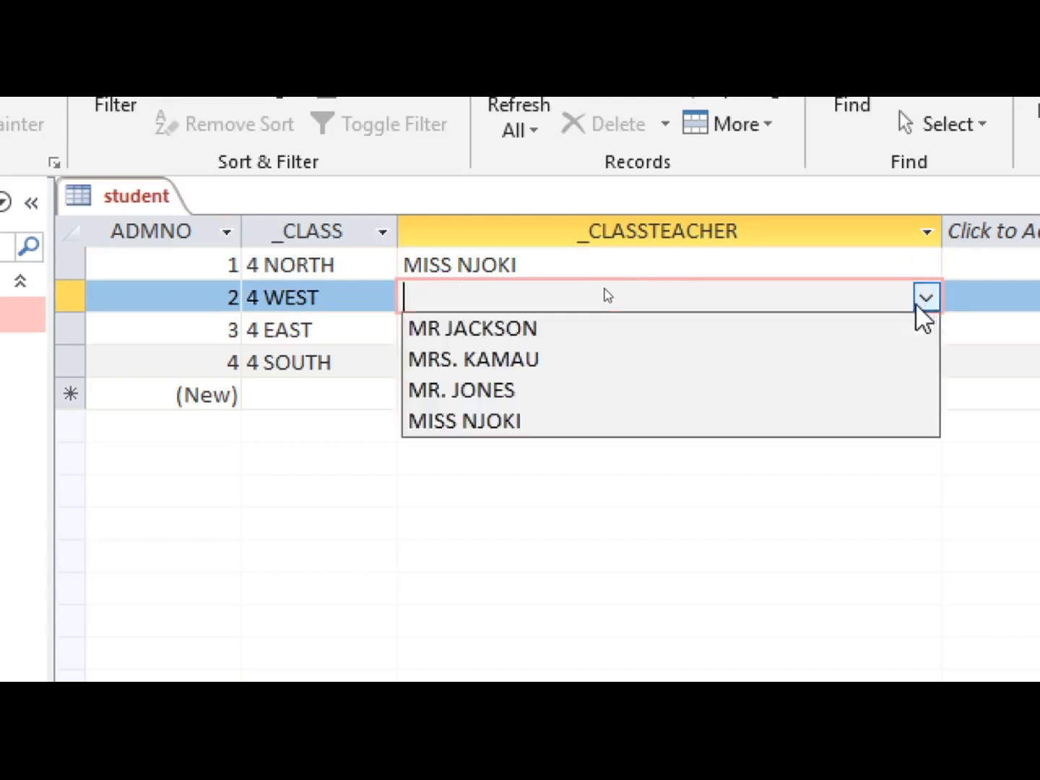
pyautogui.click(703, 365)
pyautogui.click(488, 330)
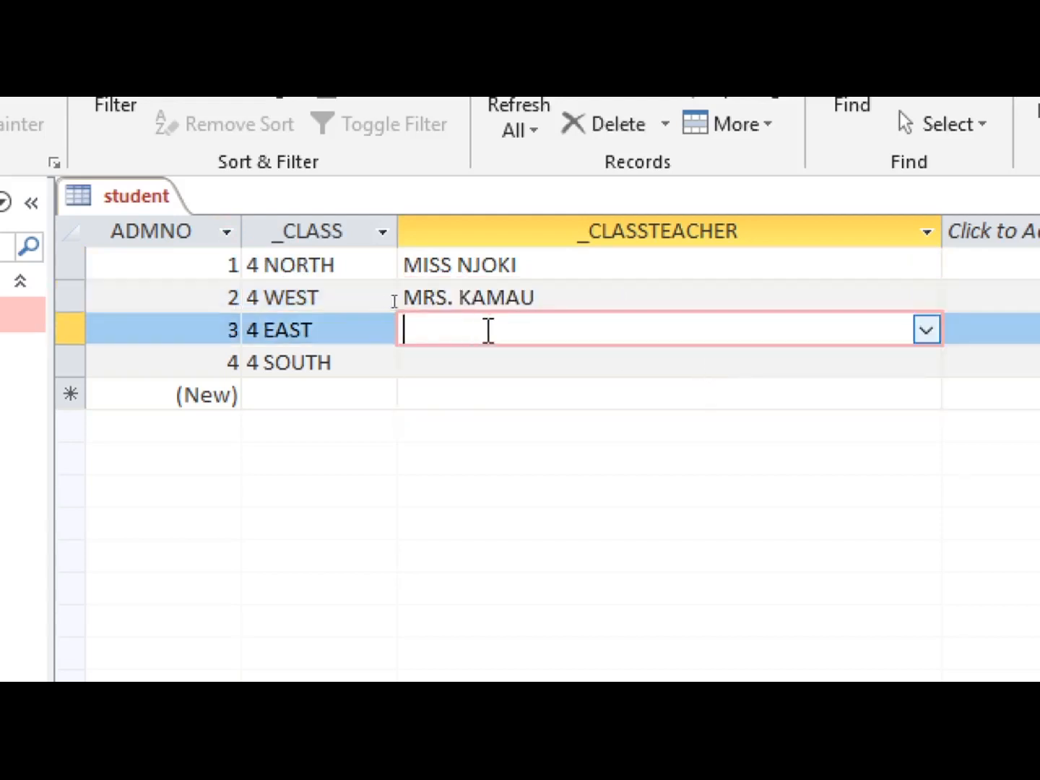
pyautogui.click(926, 334)
pyautogui.click(636, 368)
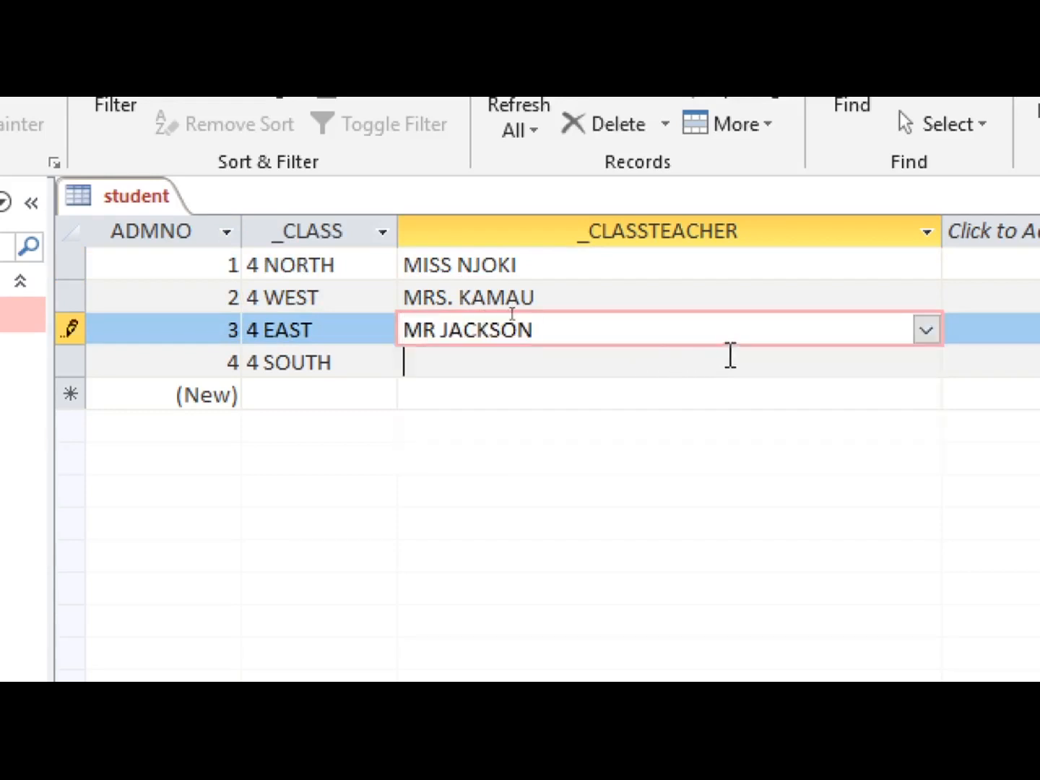
pyautogui.click(926, 362)
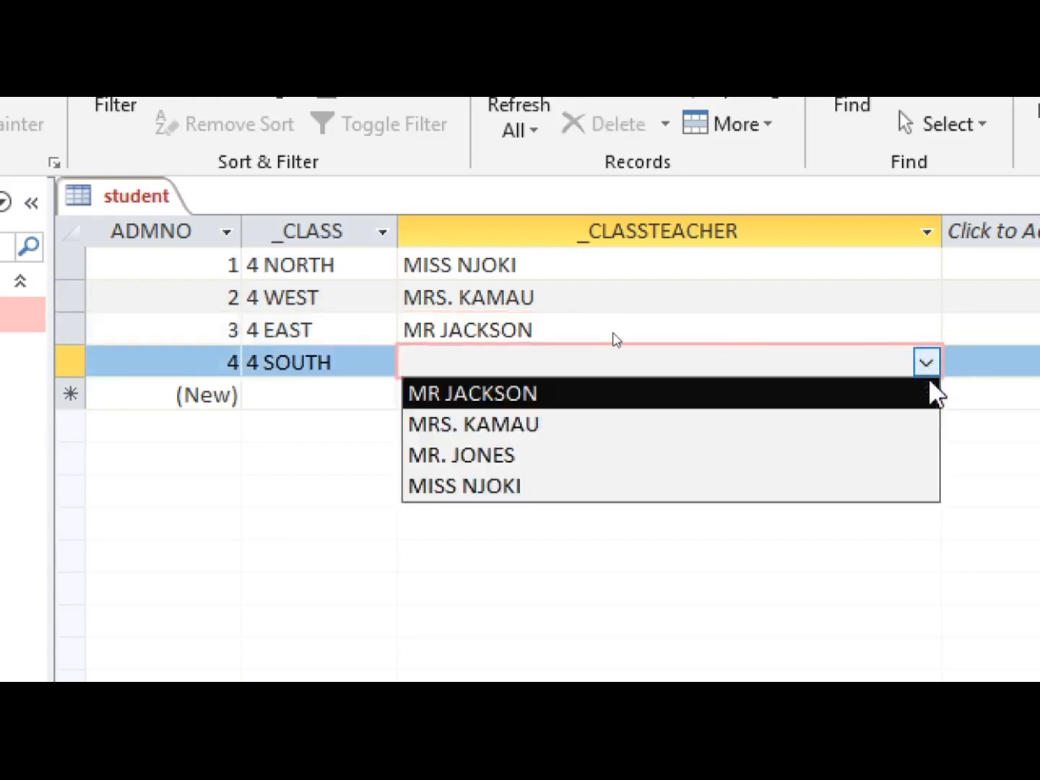
pyautogui.click(593, 457)
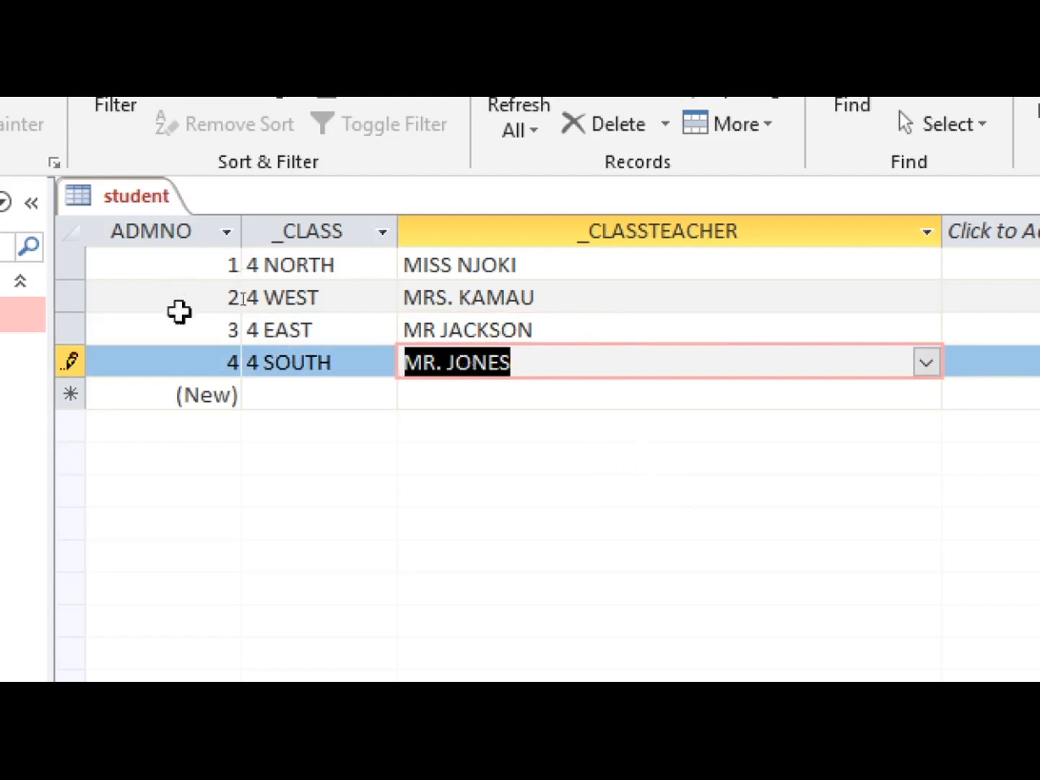
# Step: Close the student table with its layout changes saved and reopen it in datasheet view
pyautogui.rightClick(129, 197)
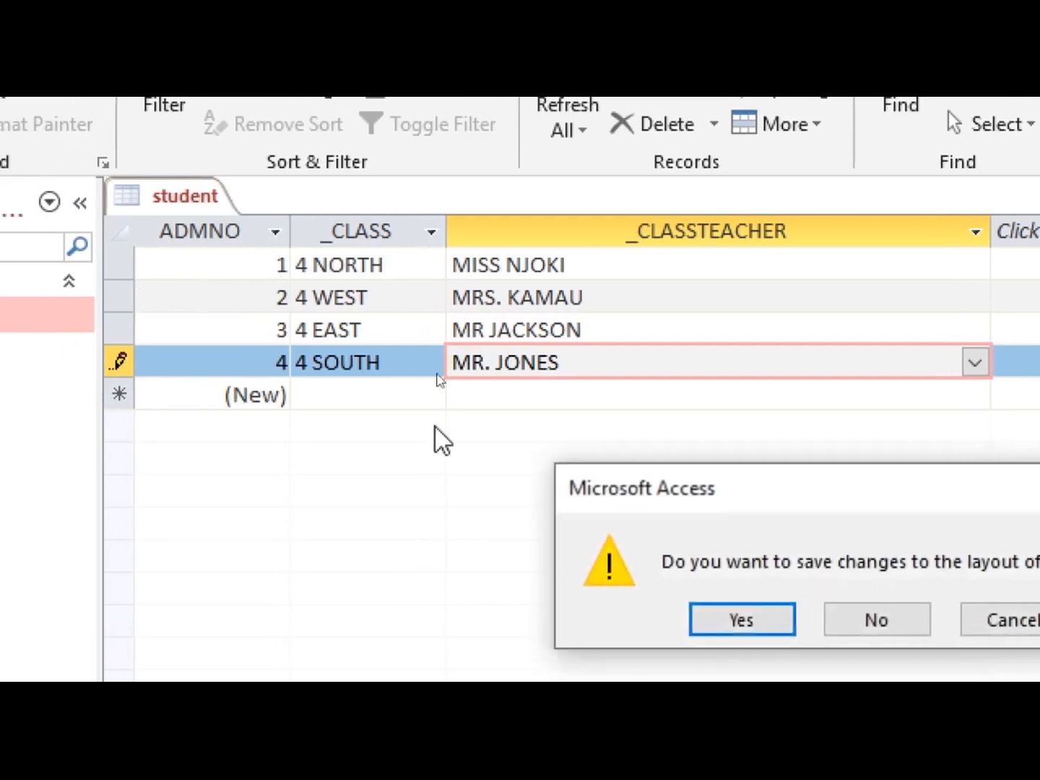
pyautogui.click(743, 622)
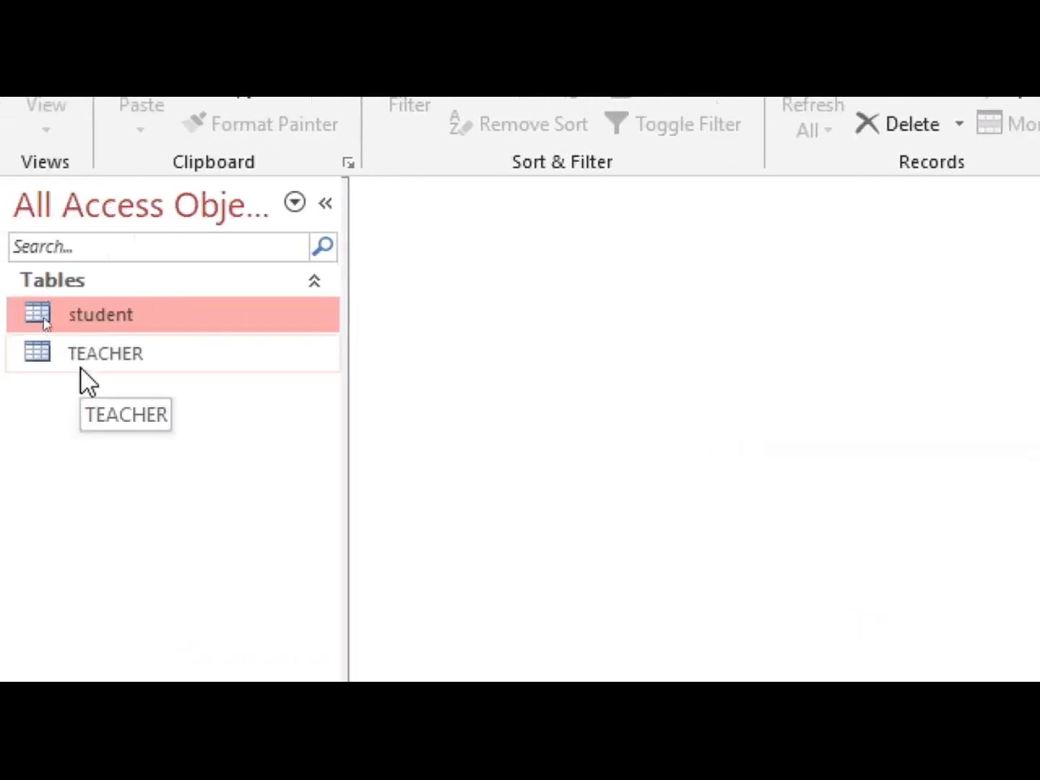
pyautogui.doubleClick(113, 315)
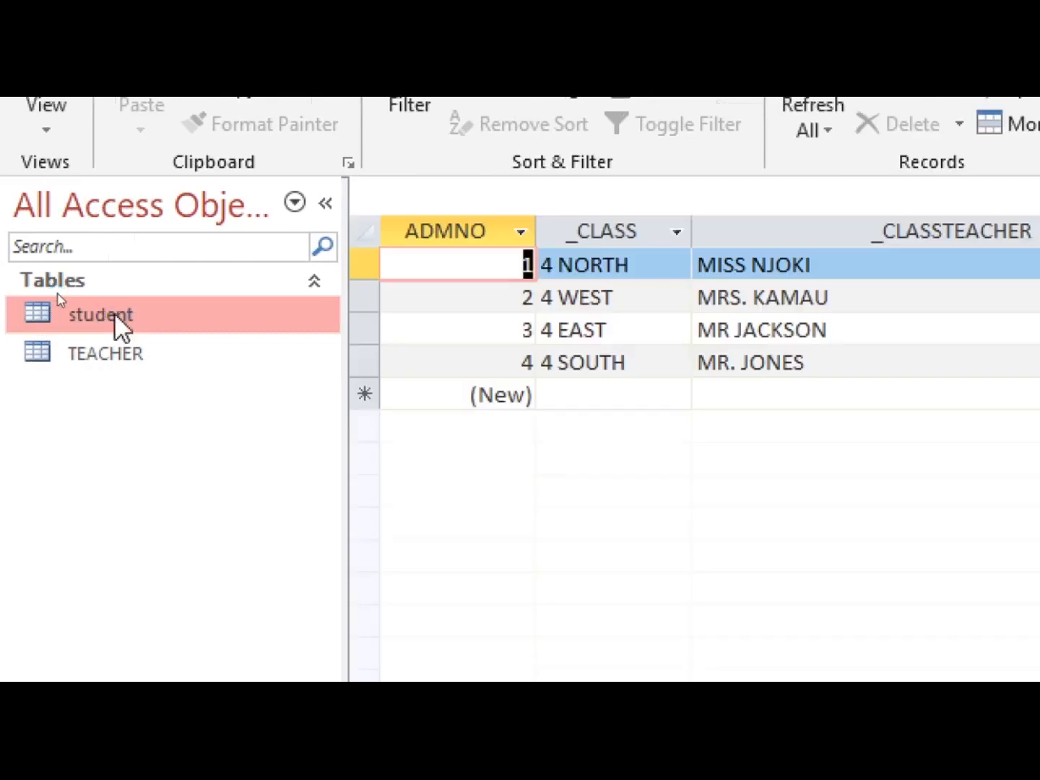
# Step: Add two student records with 4 CENTRAL and 4 WINGER in the _CLASS column
pyautogui.click(599, 392)
pyautogui.write('4')
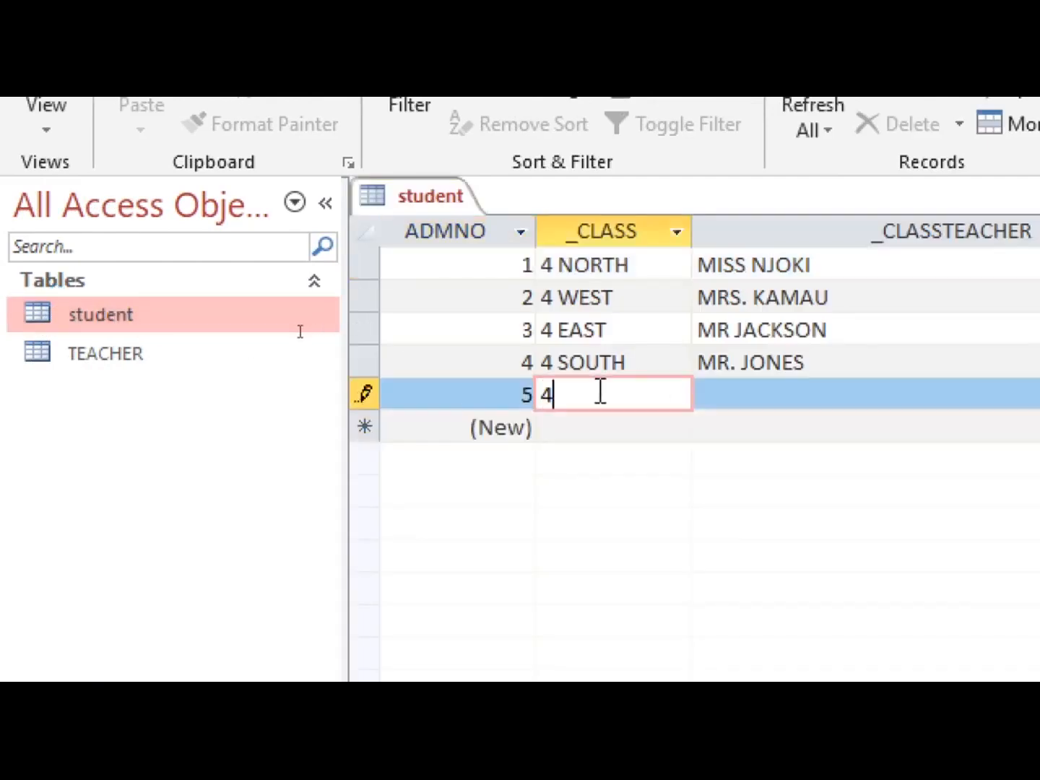
pyautogui.write(' CENTRAL')
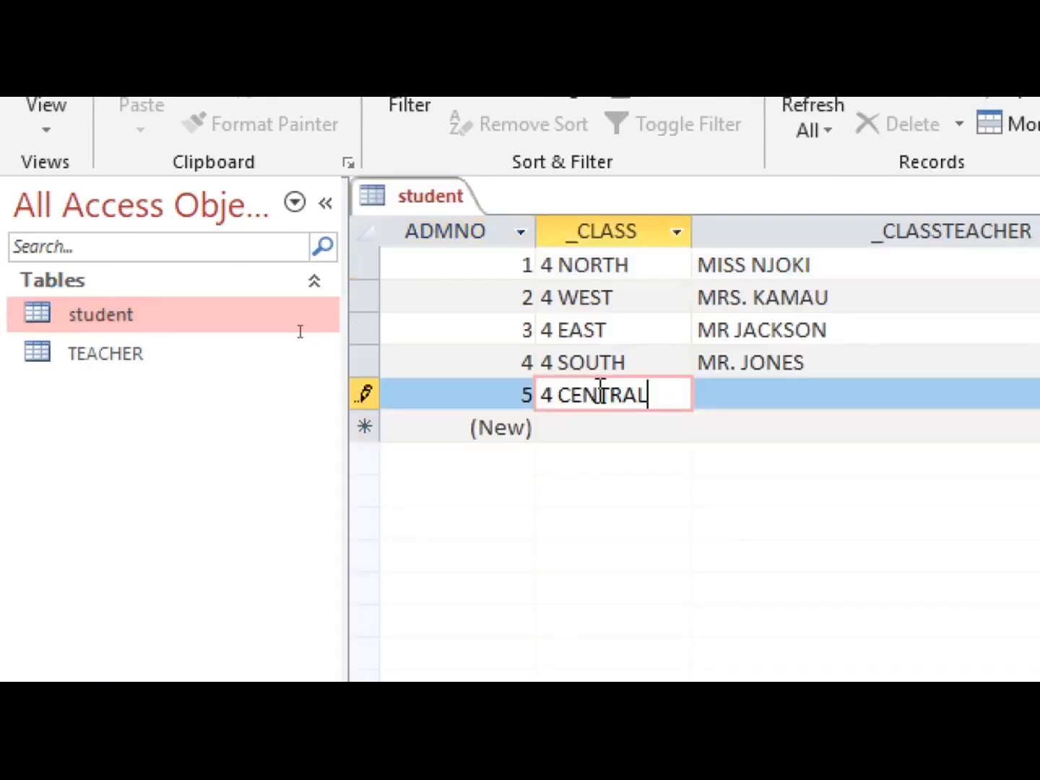
pyautogui.click(556, 430)
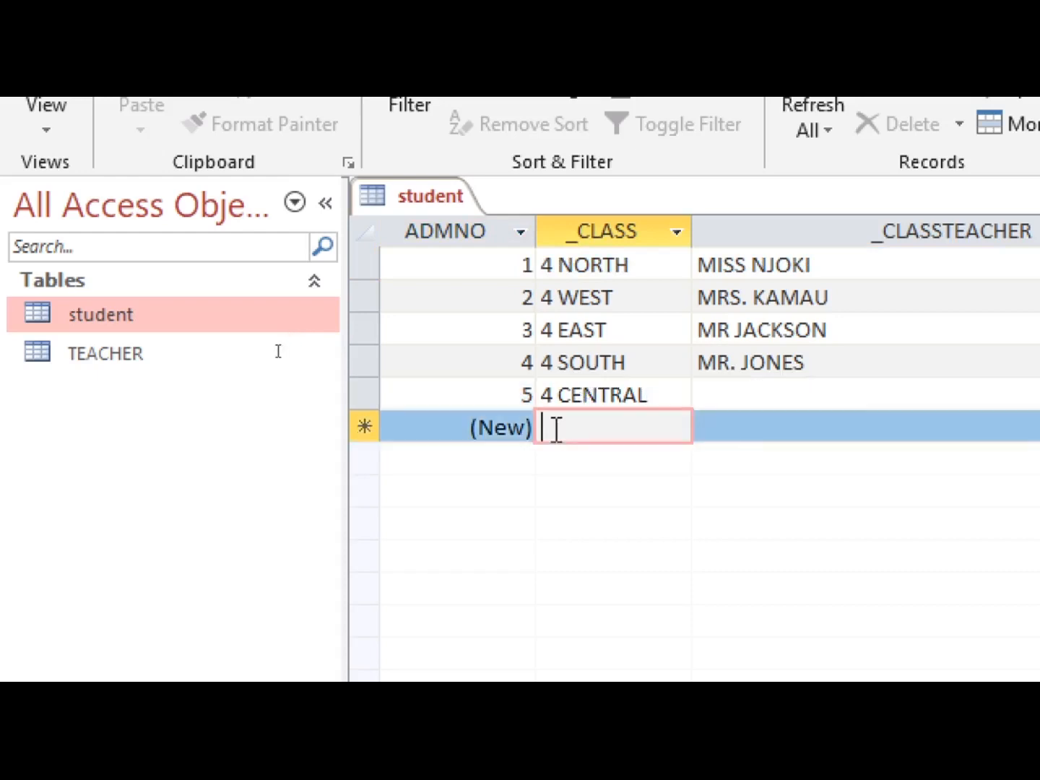
pyautogui.write('4 WINGER')
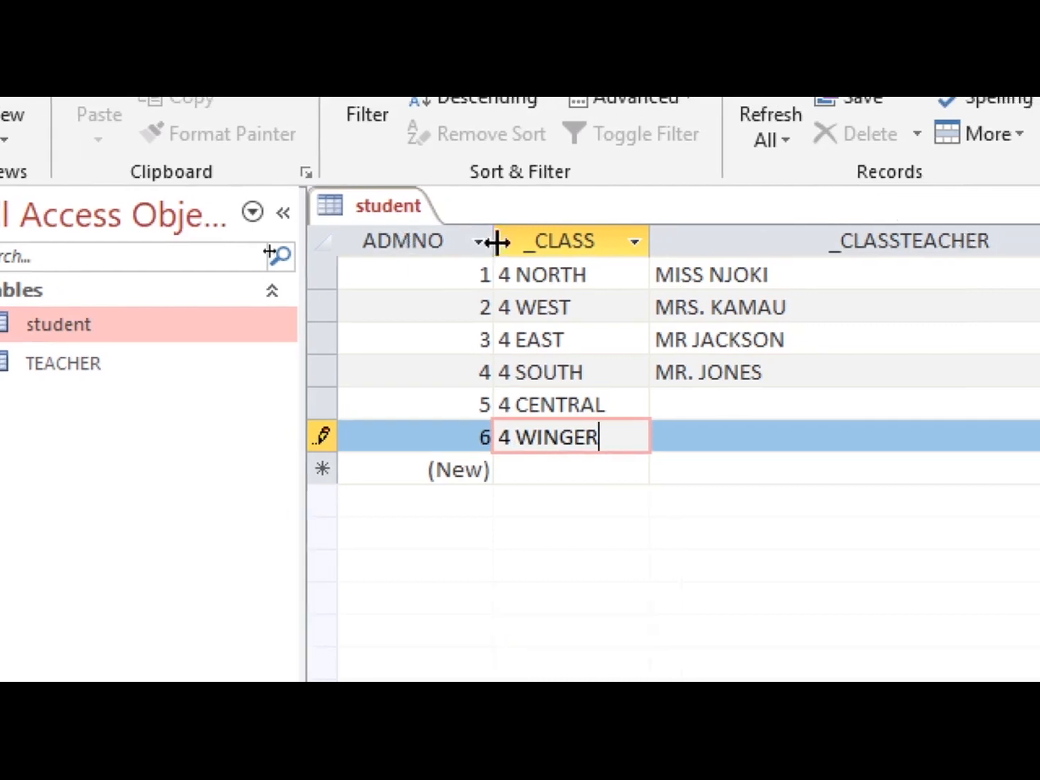
# Step: Close the student table and open the TEACHER table in datasheet view
pyautogui.rightClick(415, 210)
pyautogui.click(418, 273)
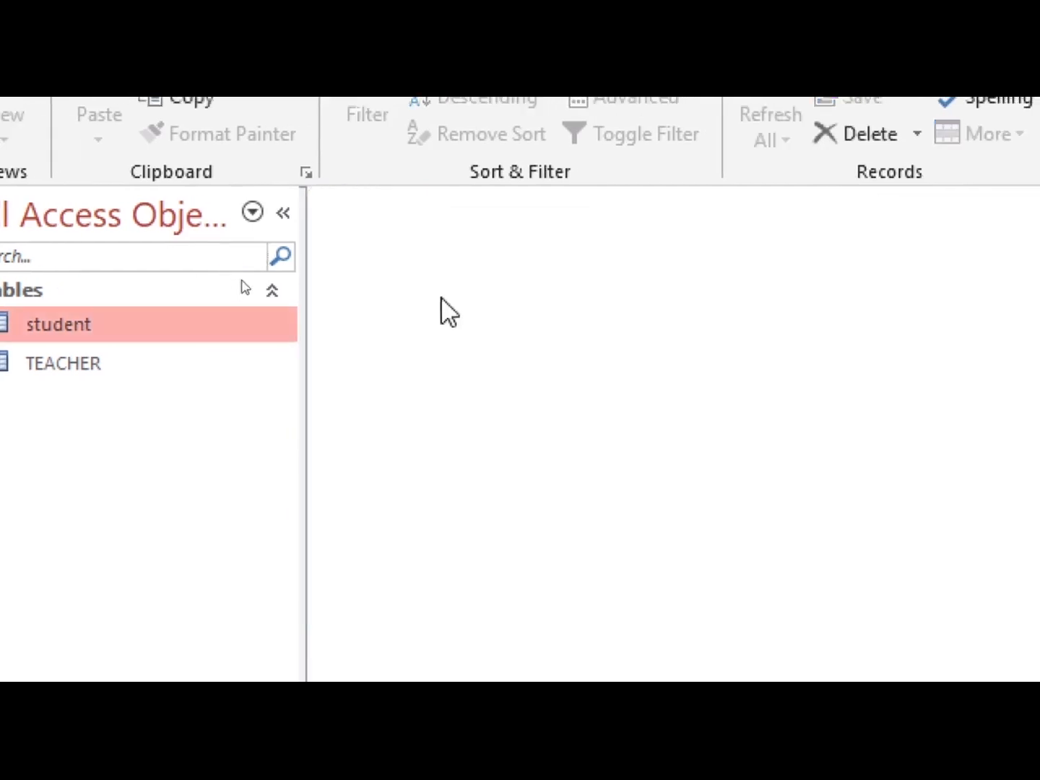
pyautogui.doubleClick(94, 372)
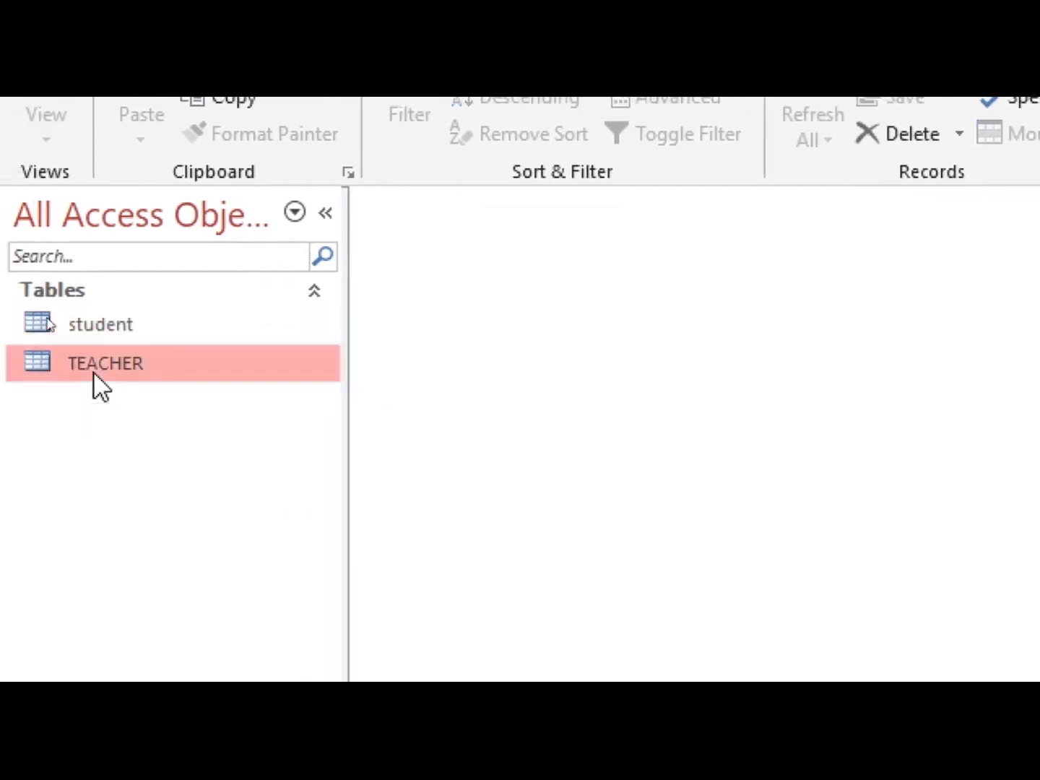
# Step: Add teacher records 5 and 6 by entering each new teacher's title and name in the teacher name column
pyautogui.click(634, 401)
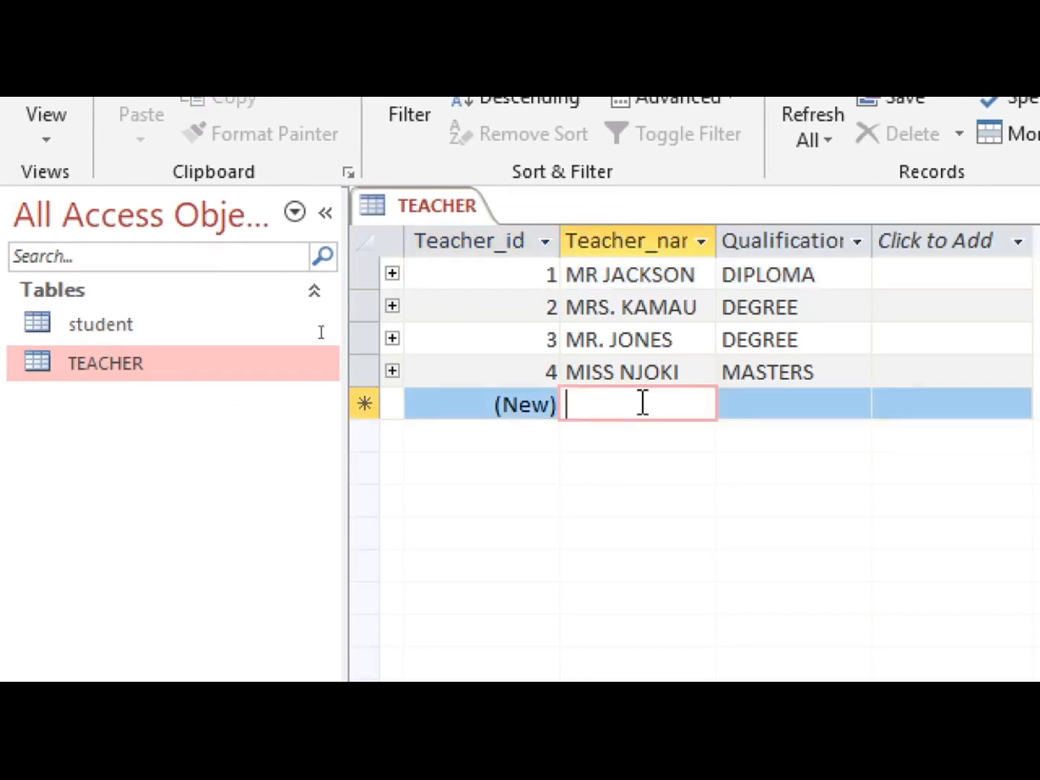
pyautogui.write('MR')
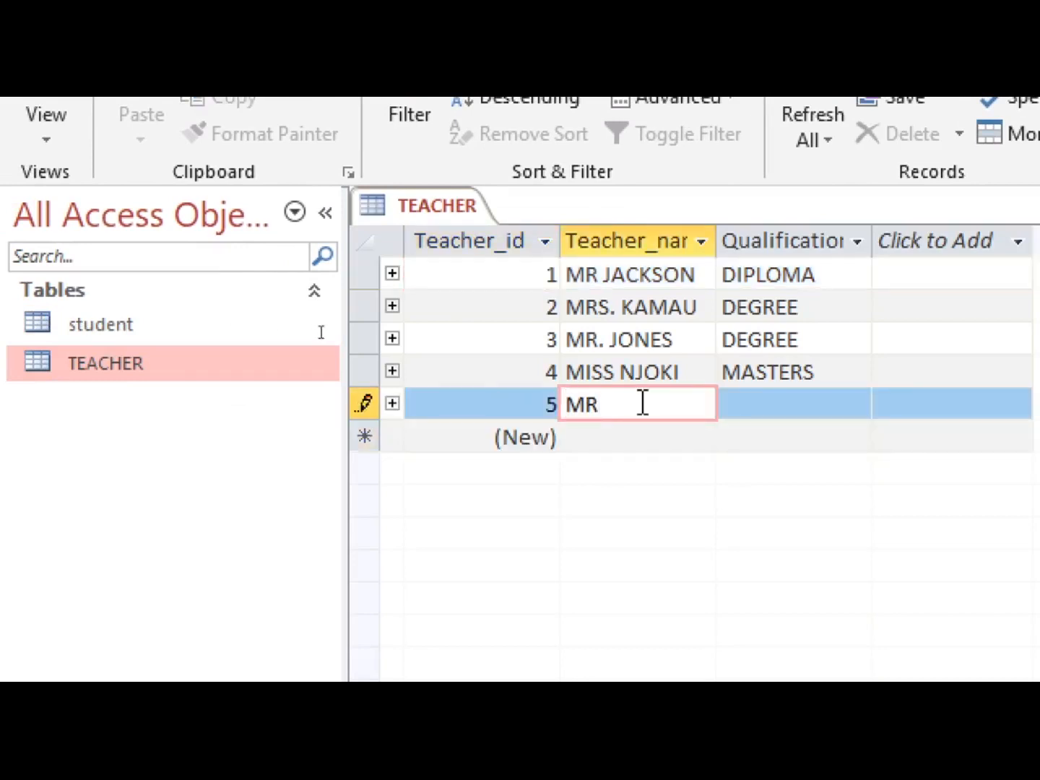
pyautogui.write('. OTIENO')
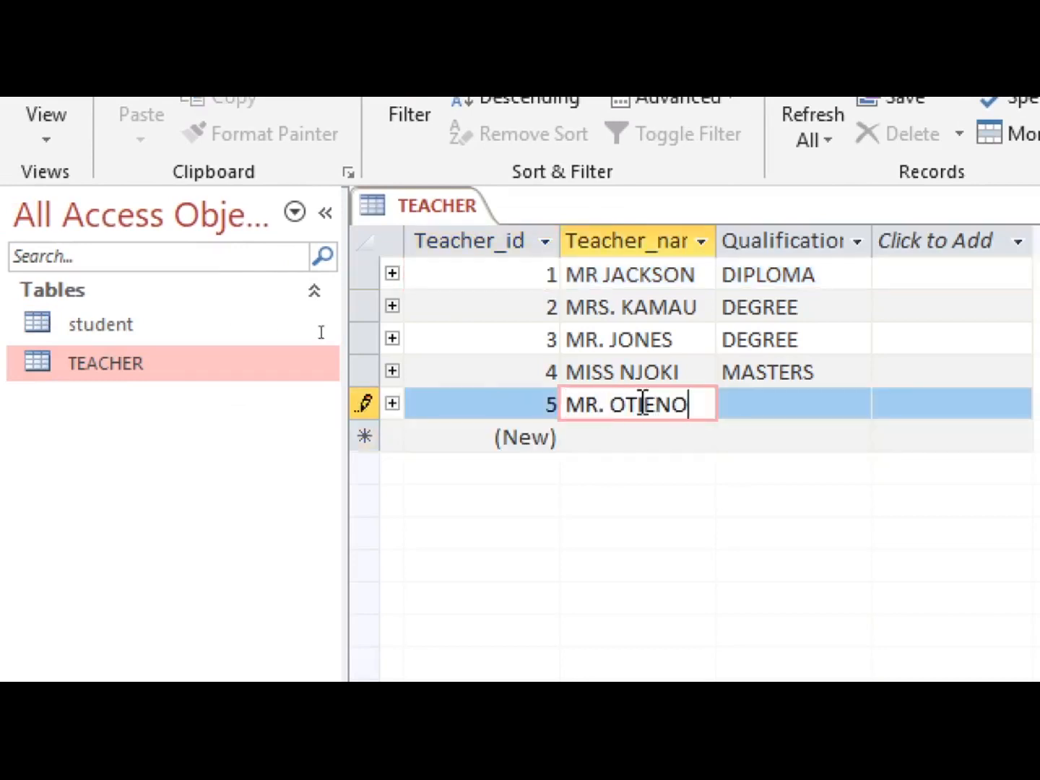
pyautogui.press('Down')
pyautogui.write('M')
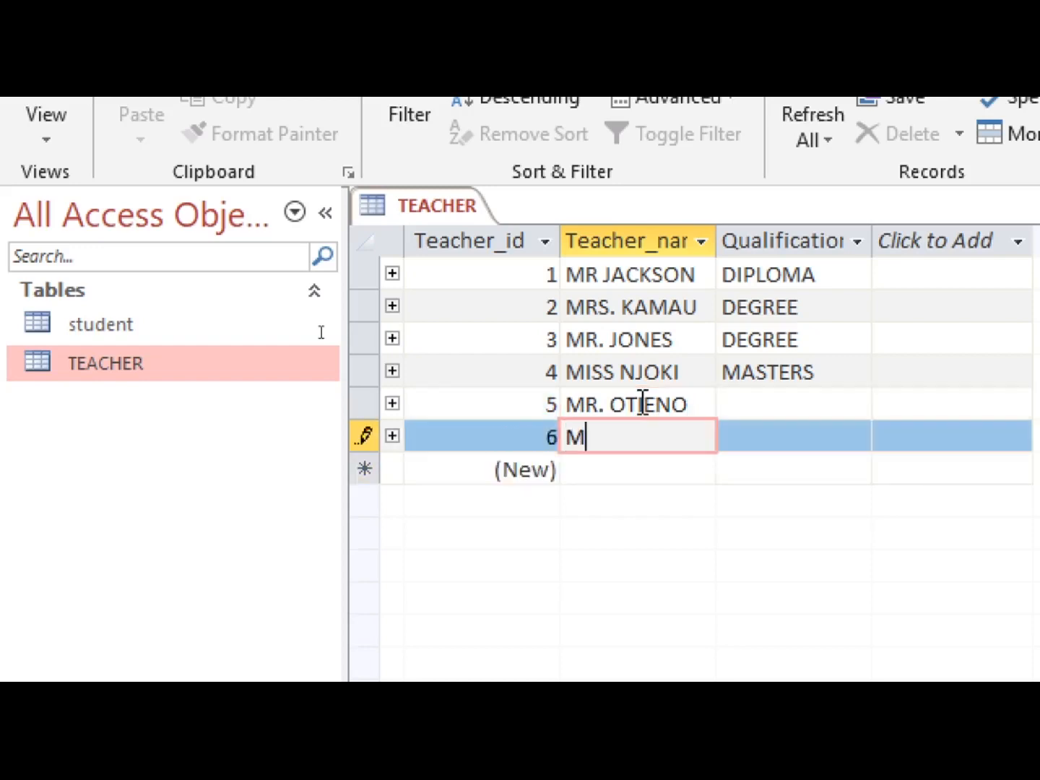
pyautogui.write('S. ANNE')
# Step: Set the Qualifications of teacher records 5 and 6 to DEGREE
pyautogui.click(818, 404)
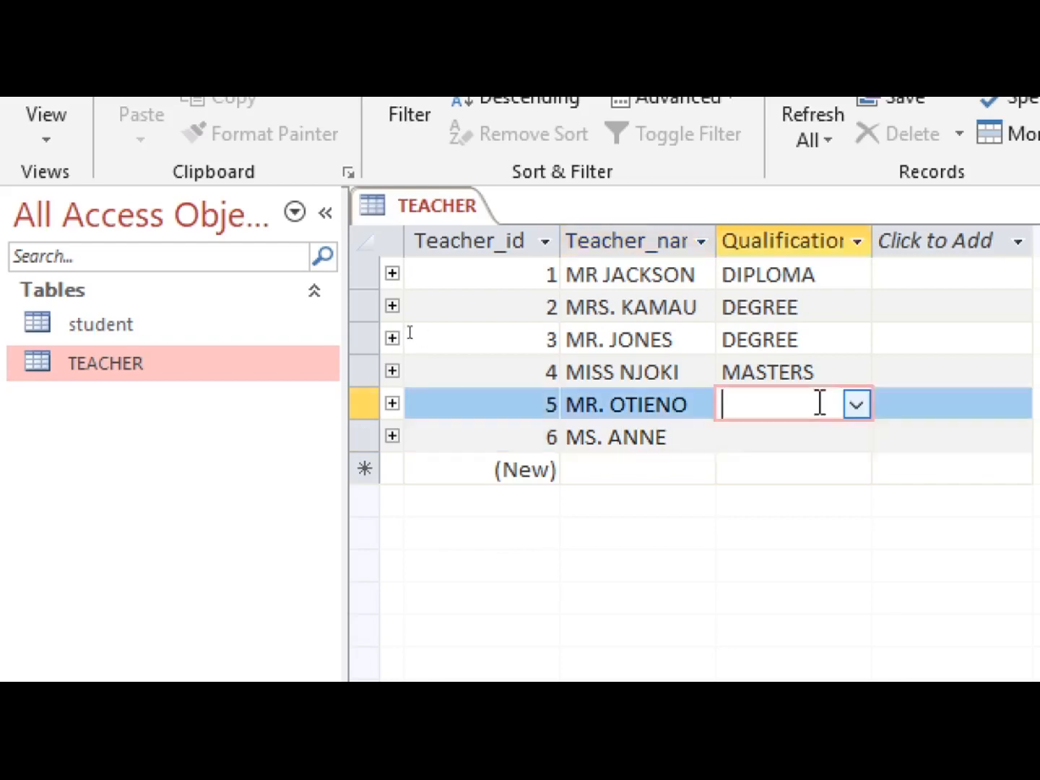
pyautogui.click(856, 406)
pyautogui.click(788, 465)
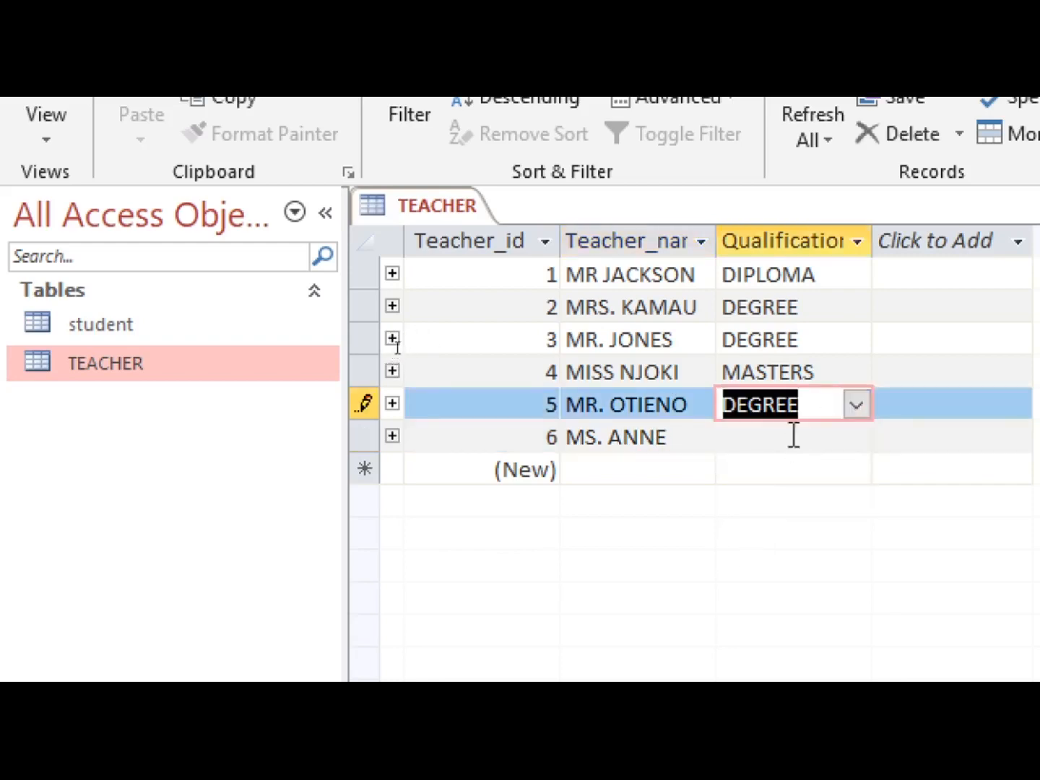
pyautogui.click(855, 433)
pyautogui.click(856, 436)
pyautogui.click(812, 498)
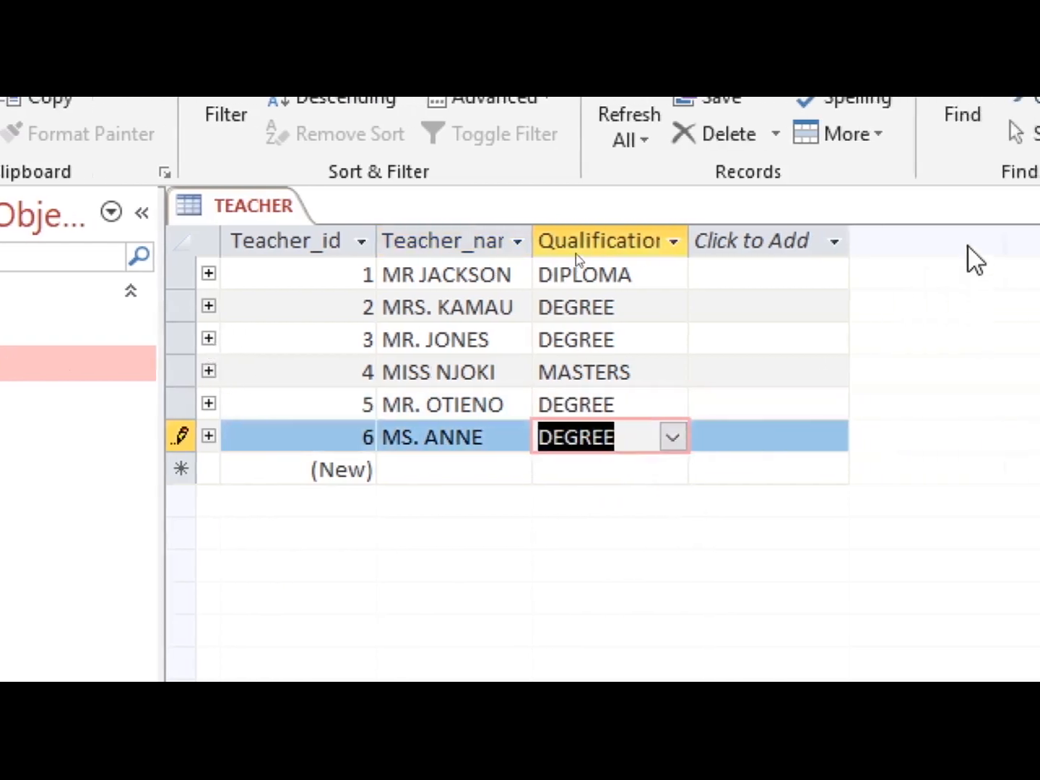
# Step: Close the TEACHER table and open the student table in datasheet view
pyautogui.rightClick(343, 213)
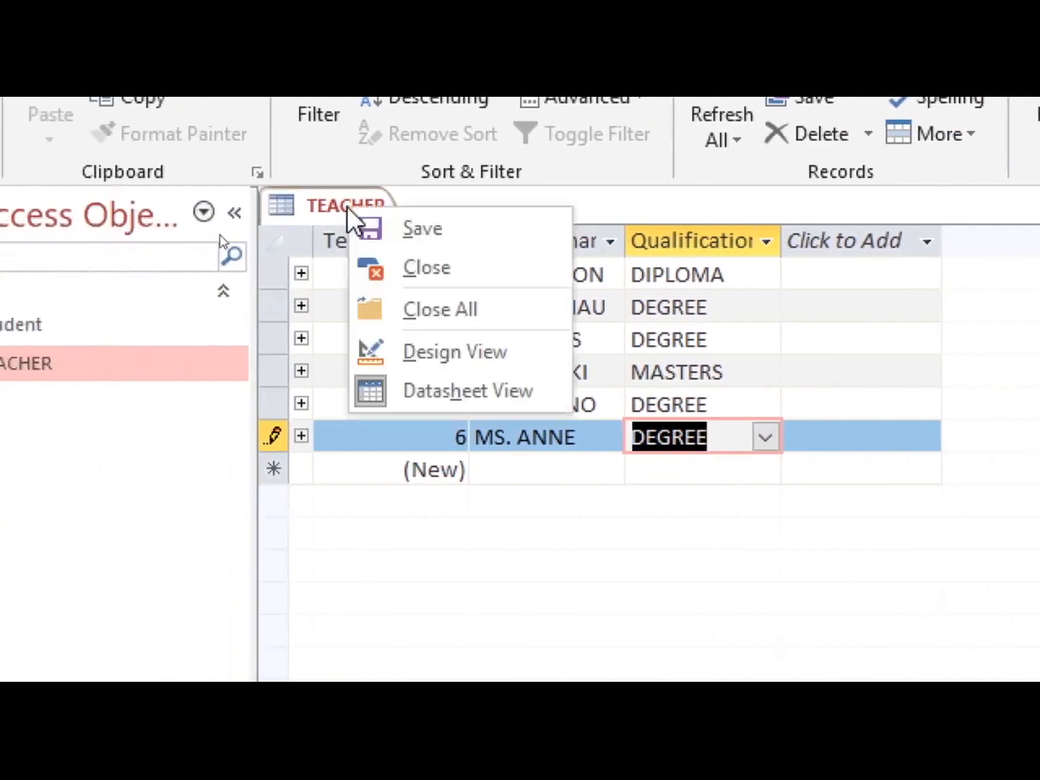
pyautogui.click(426, 268)
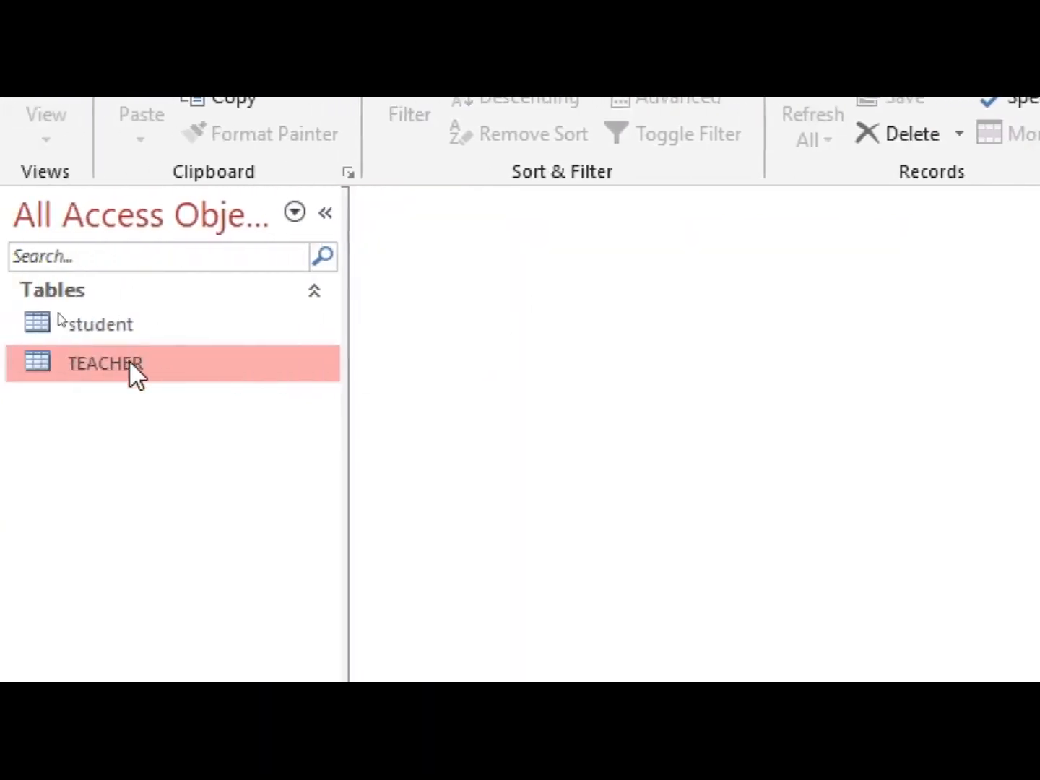
pyautogui.doubleClick(148, 323)
# Step: Assign the sixth teacher in the _CLASSTEACHER lookup list to the 4 CENTRAL record and the fifth to the 4 WINGER record
pyautogui.click(823, 409)
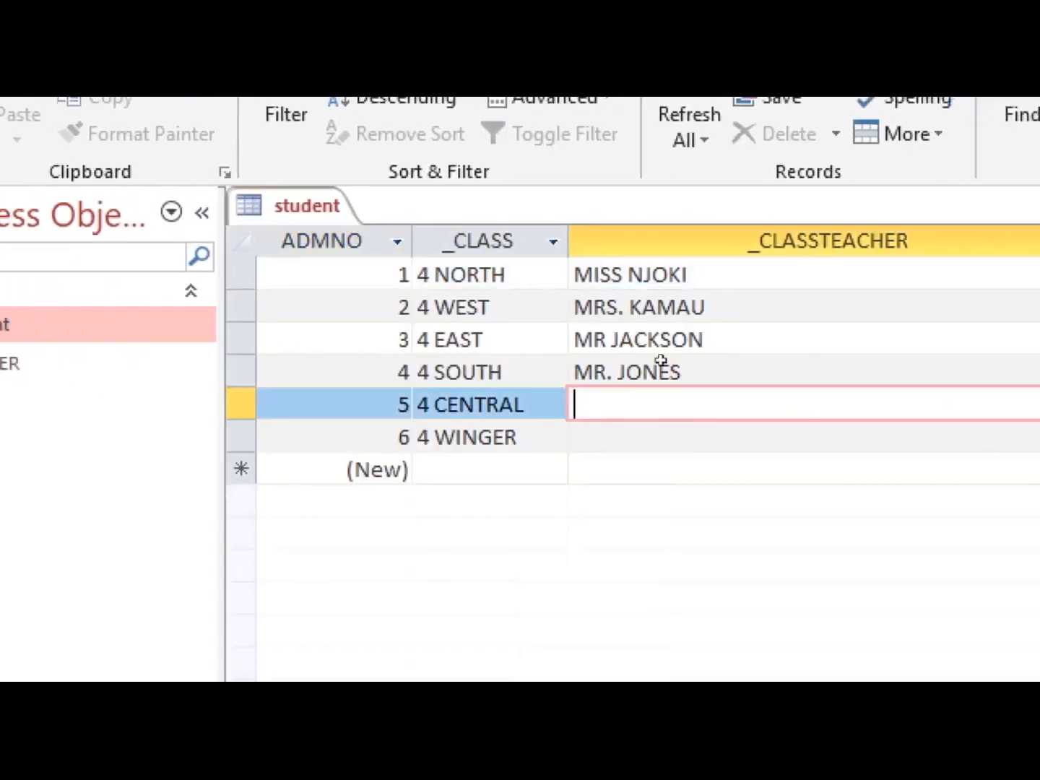
pyautogui.click(855, 405)
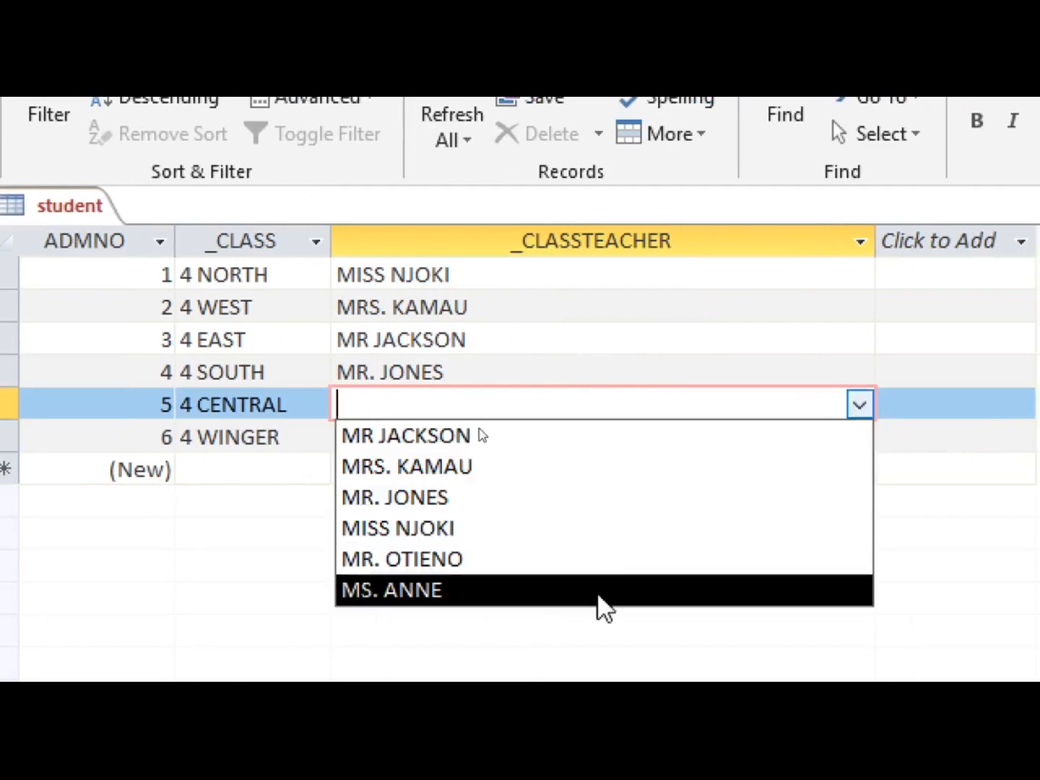
pyautogui.click(600, 601)
pyautogui.click(768, 441)
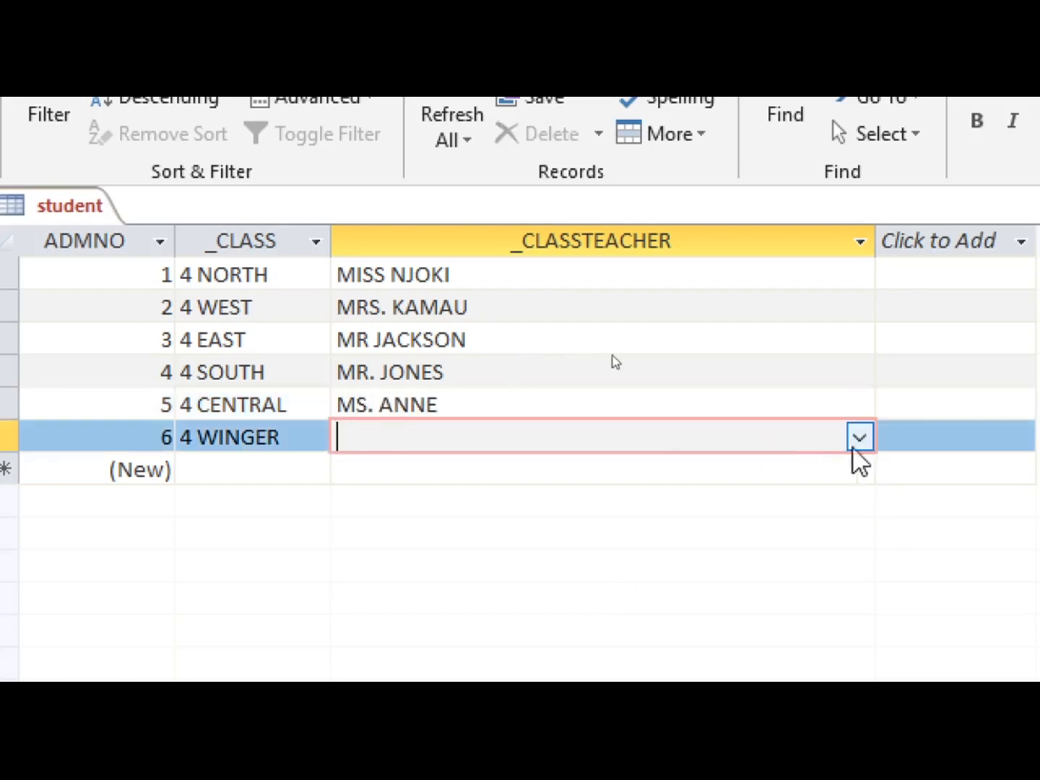
pyautogui.click(861, 438)
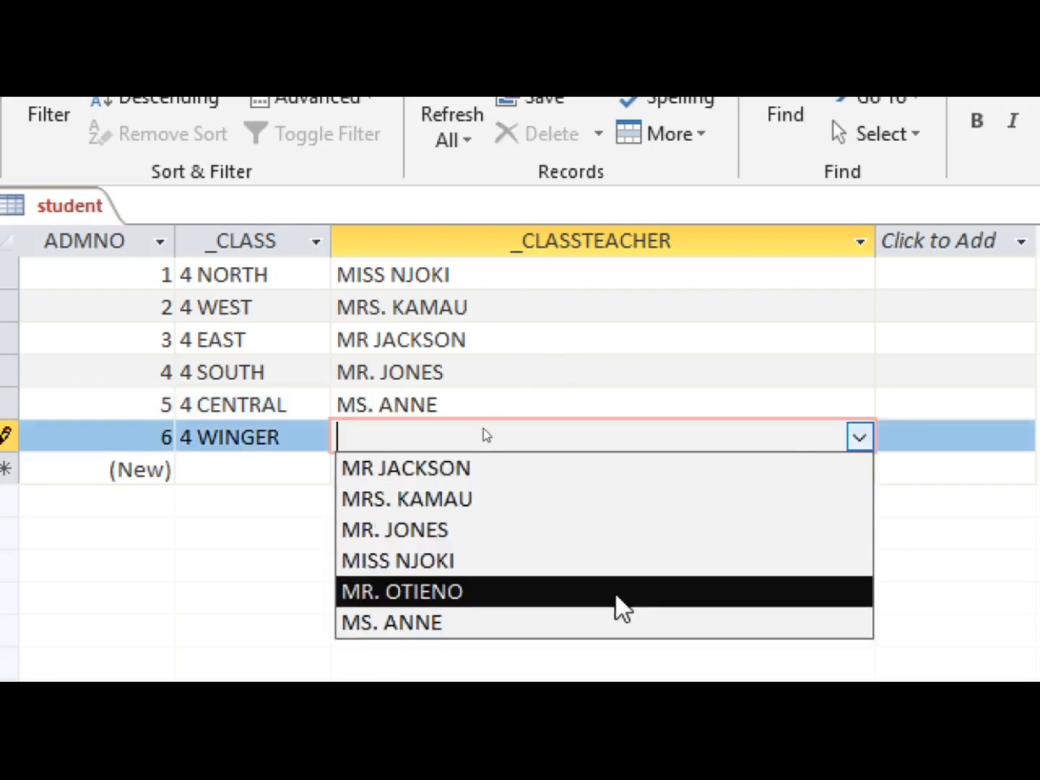
pyautogui.click(616, 593)
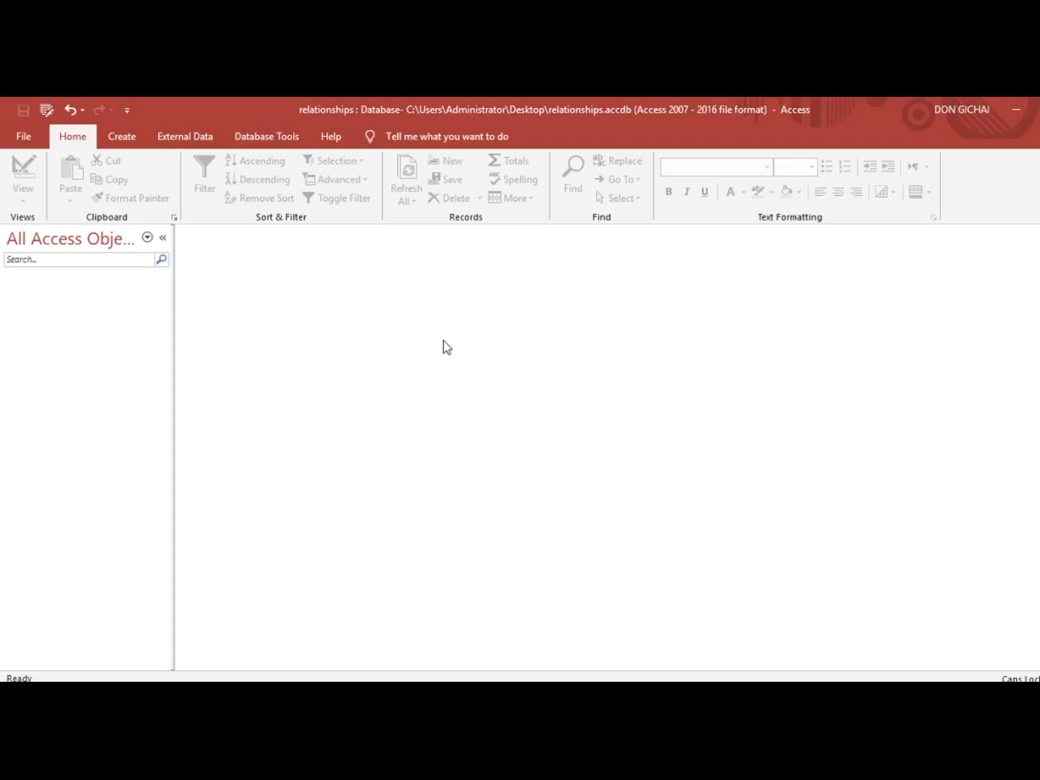
# Step: Create a new table in Design View in the empty relationships database and enter ADMNO as its first field
pyautogui.click(264, 143)
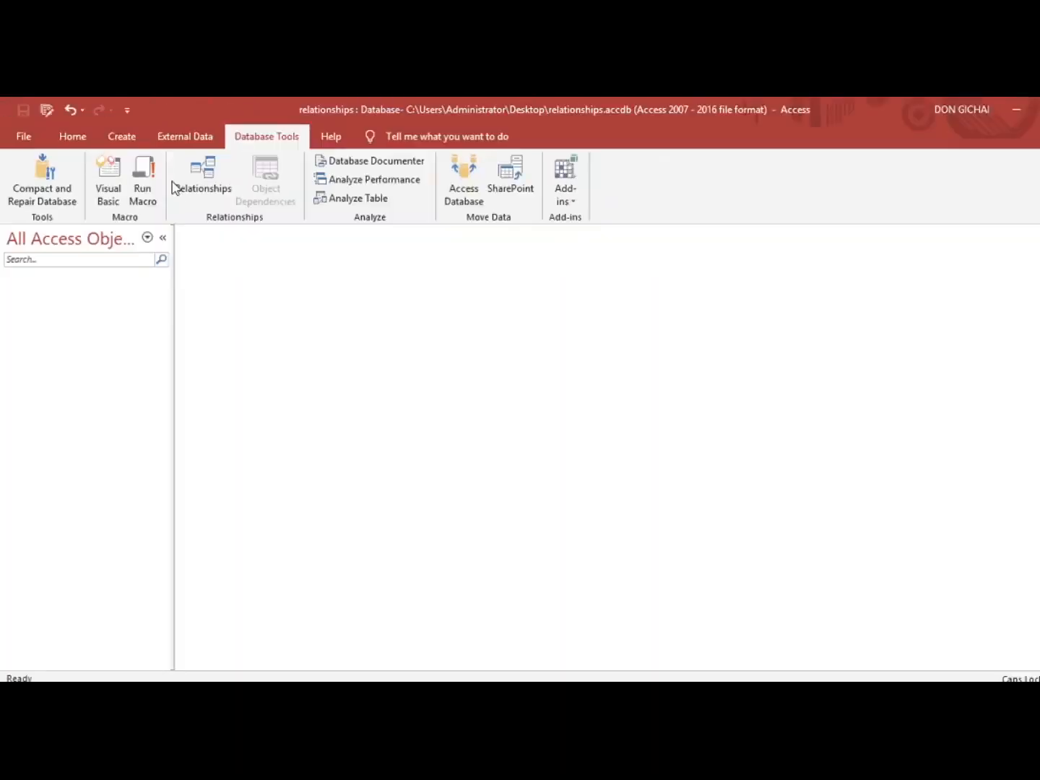
pyautogui.click(121, 140)
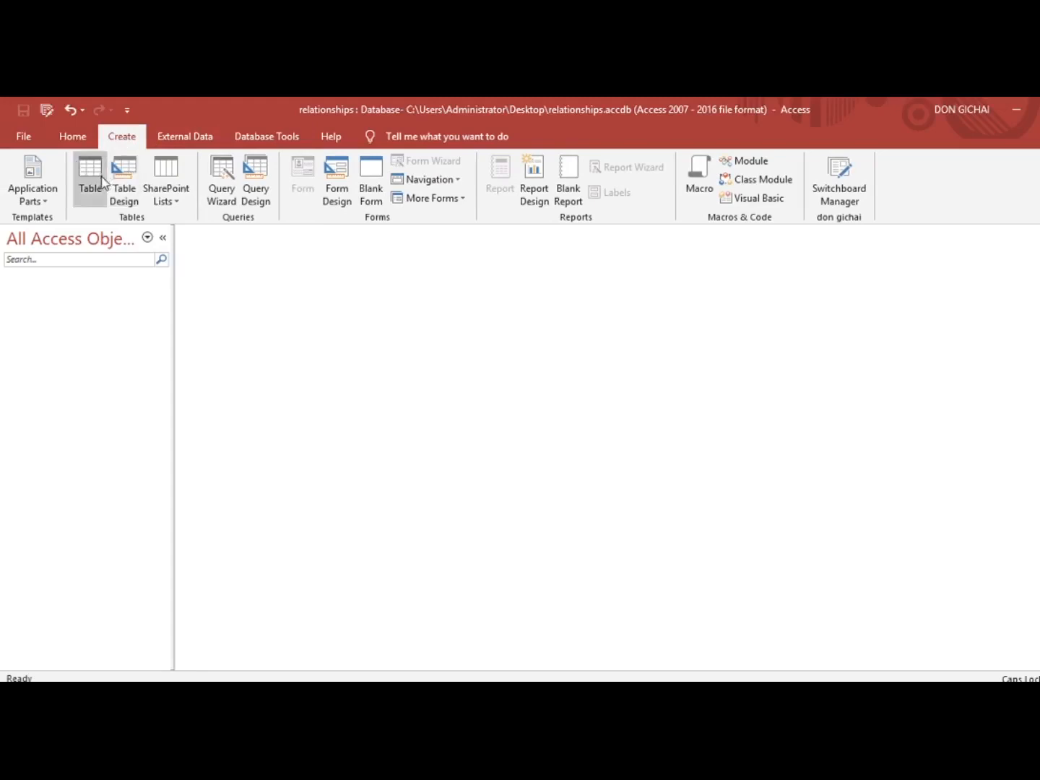
pyautogui.click(121, 189)
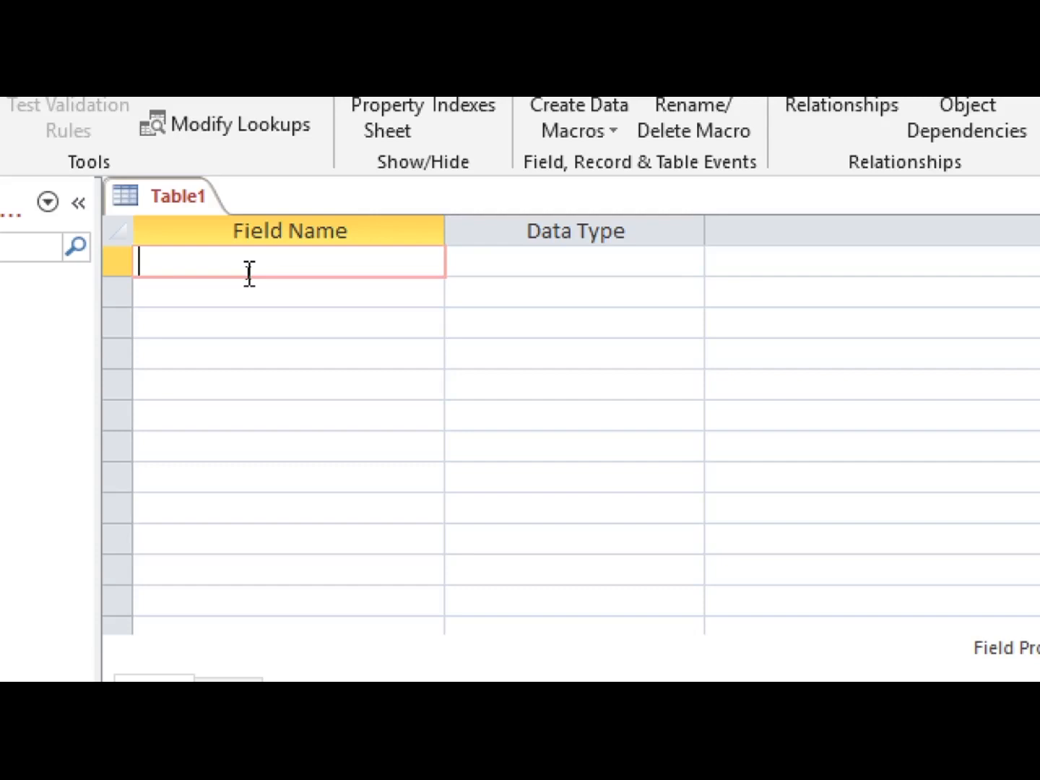
pyautogui.write('ADMNO')
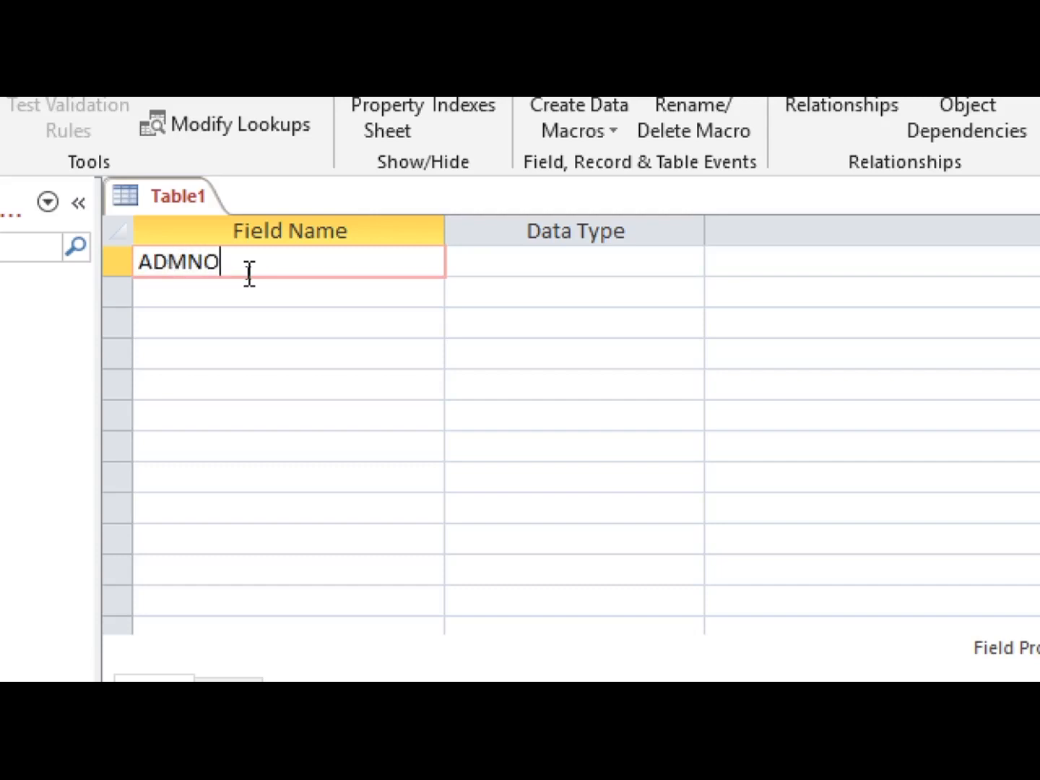
pyautogui.press('Down')
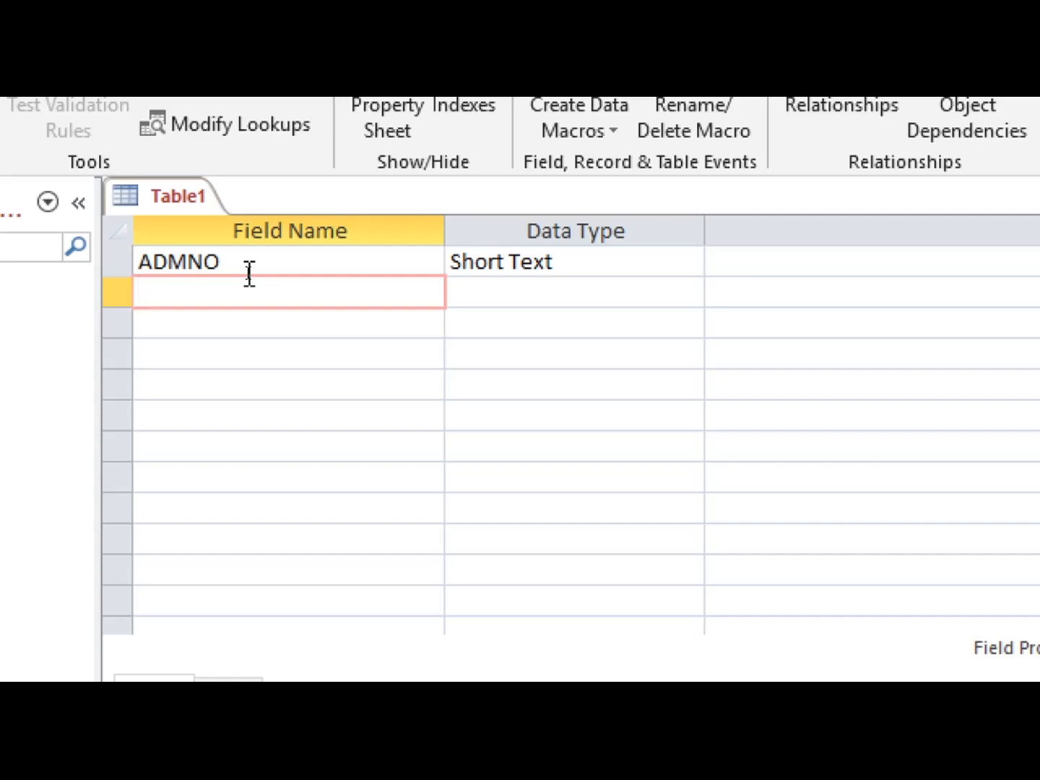
# Step: Add the fields _NAME and _CLASS below ADMNO in the new table's design
pyautogui.write('_NAME')
pyautogui.press('Down')
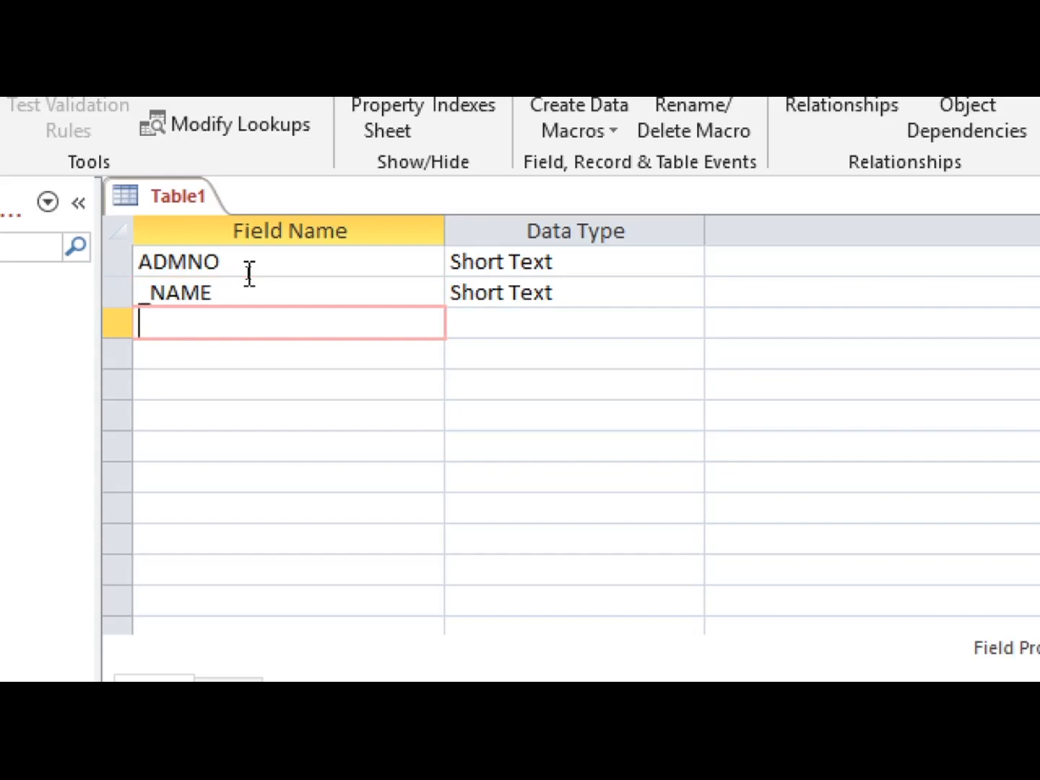
pyautogui.write('_CLASS')
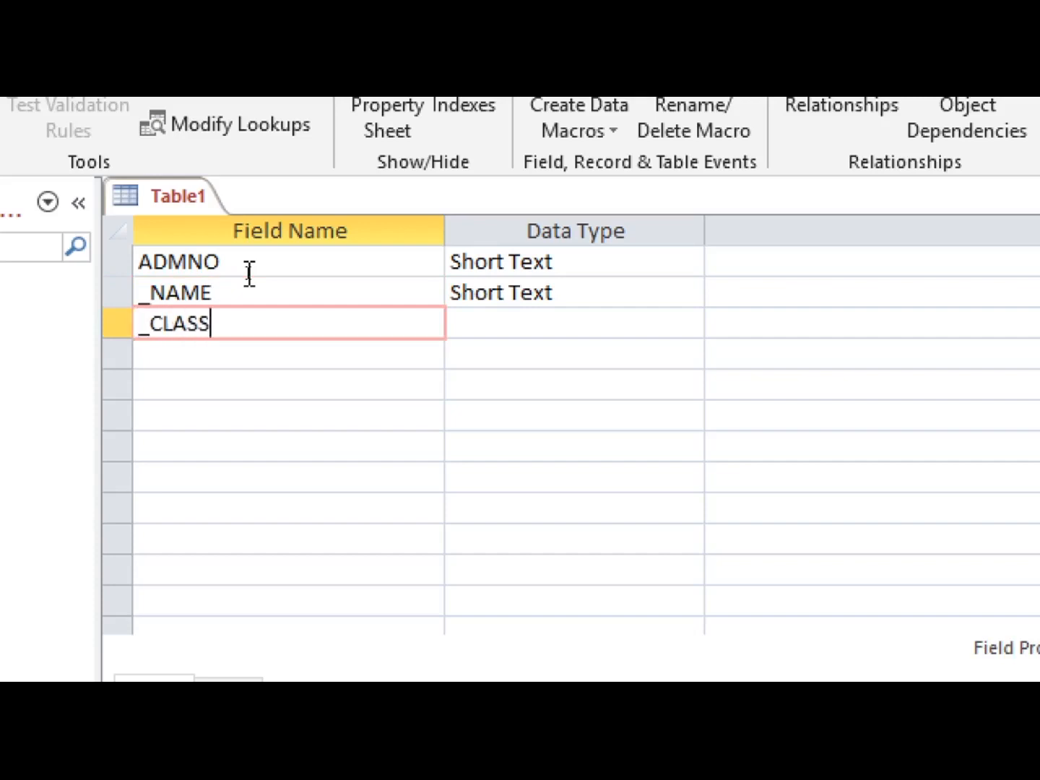
# Step: Set the ADMNO field's data type to AutoNumber and make it the table's primary key
pyautogui.click(564, 262)
pyautogui.write('L')
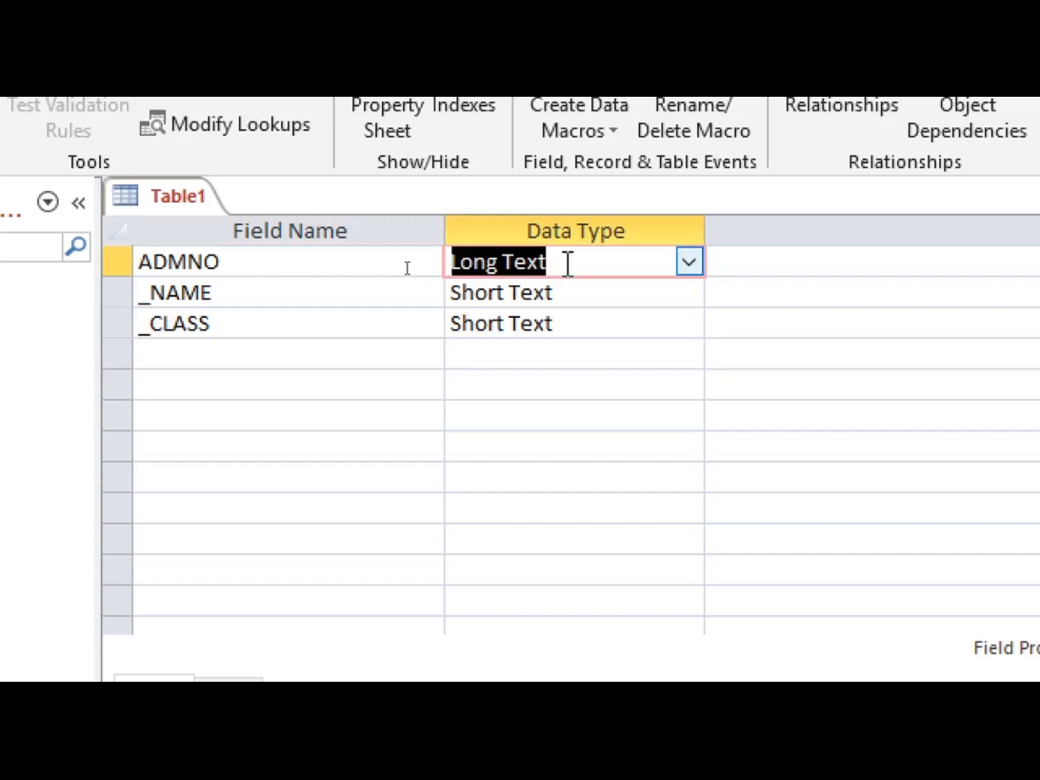
pyautogui.write('AutoNumber')
pyautogui.rightClick(566, 262)
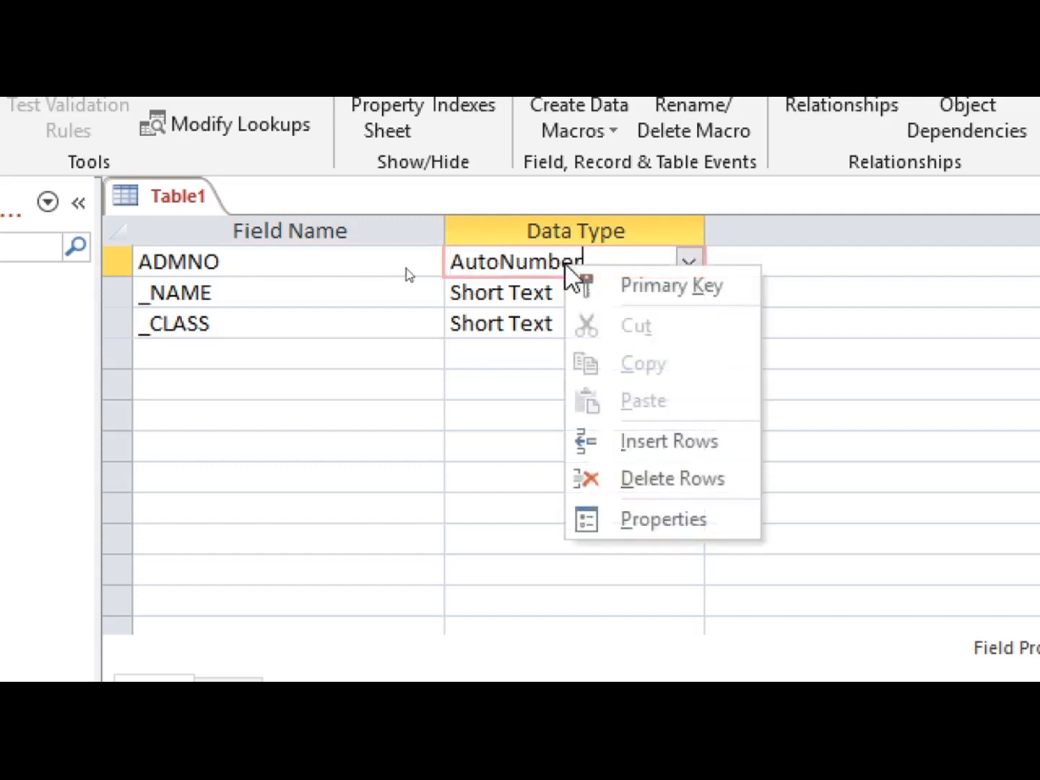
pyautogui.click(669, 299)
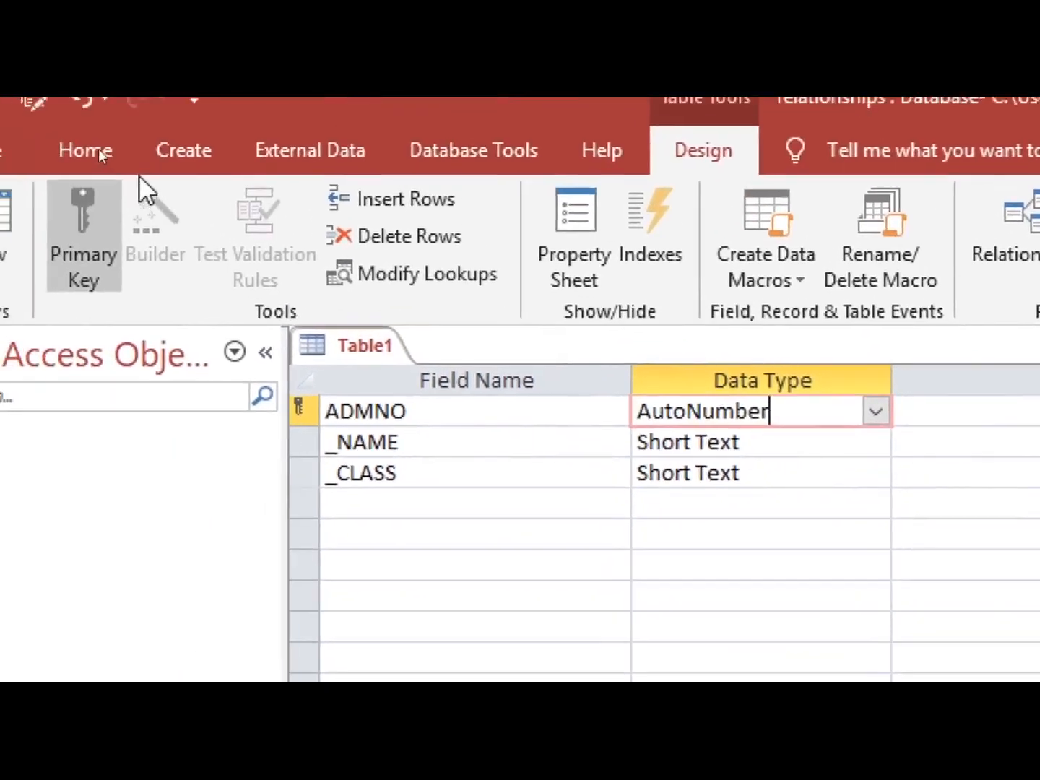
# Step: Save the new table under the name STUDENTS
pyautogui.click(45, 124)
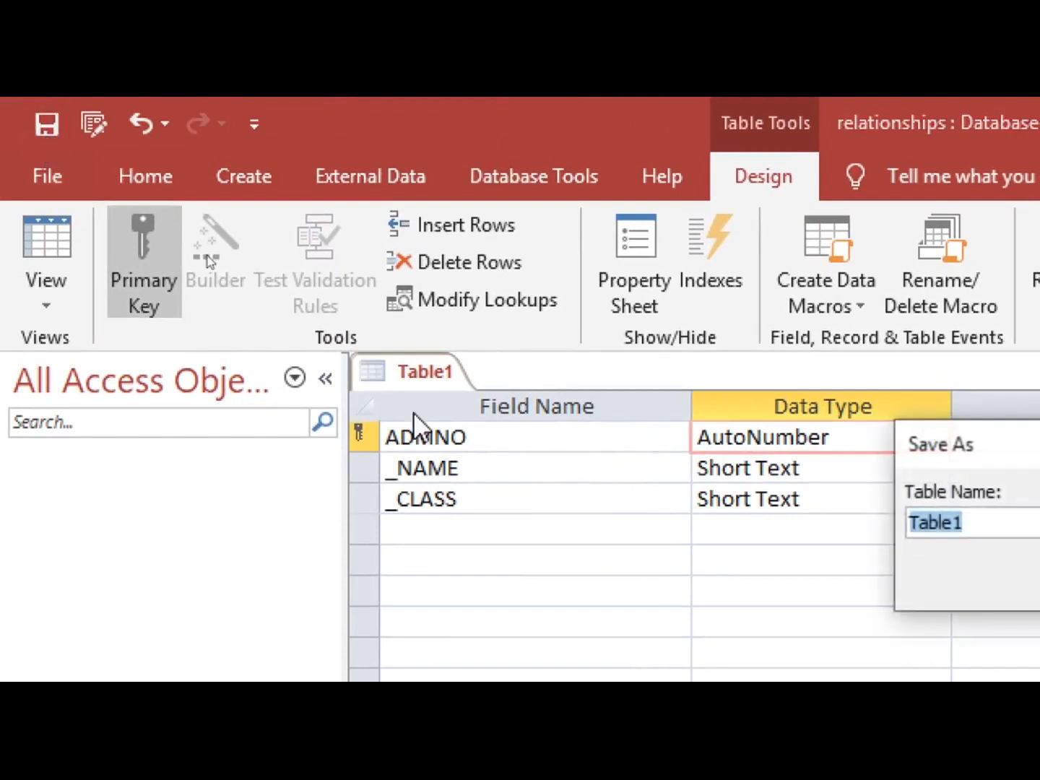
pyautogui.write('STUDENTS')
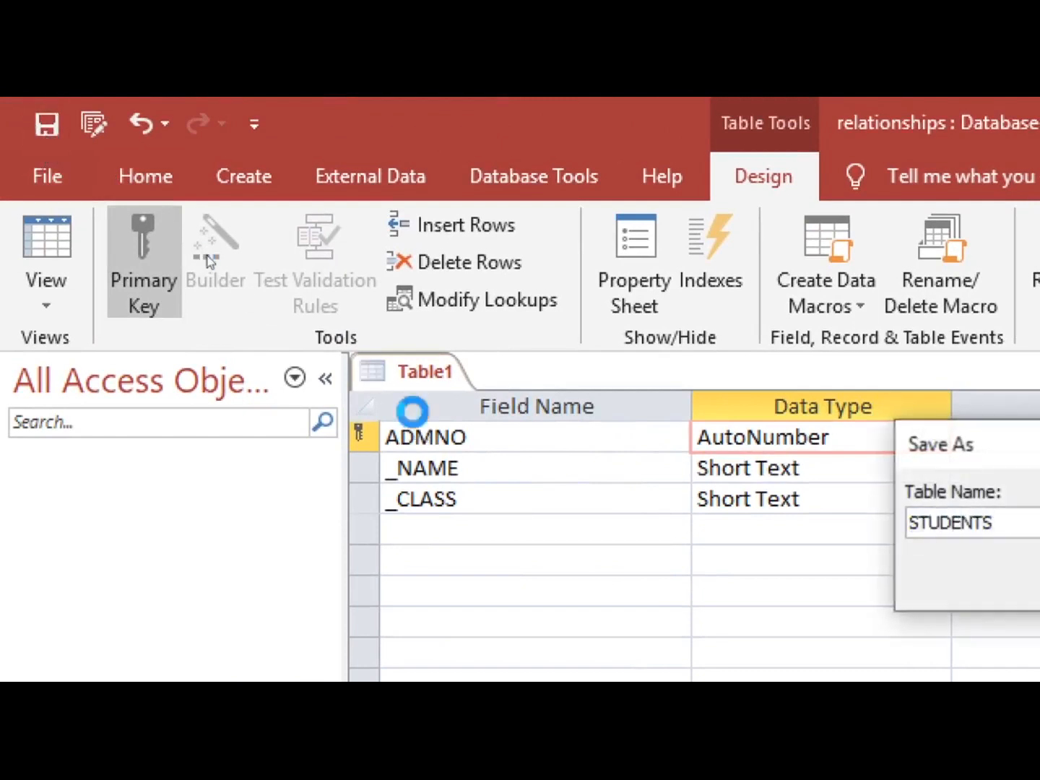
pyautogui.press('Return')
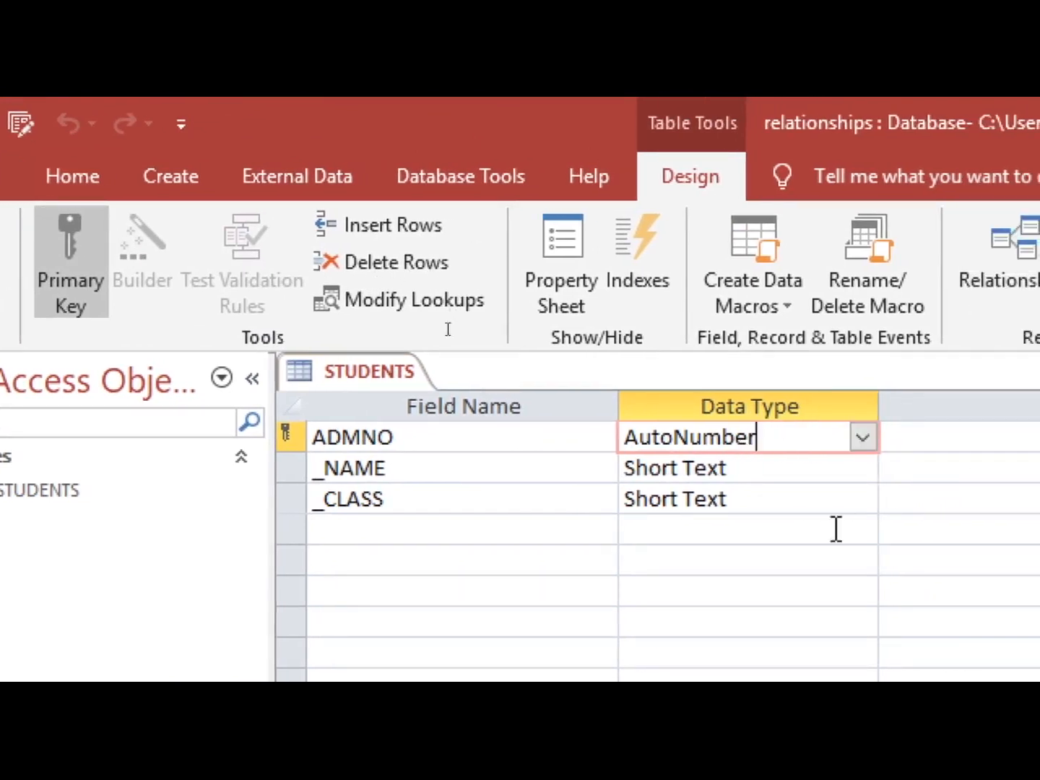
# Step: Change the ADMNO field's data type to Number, then save and close the STUDENTS table
pyautogui.click(856, 433)
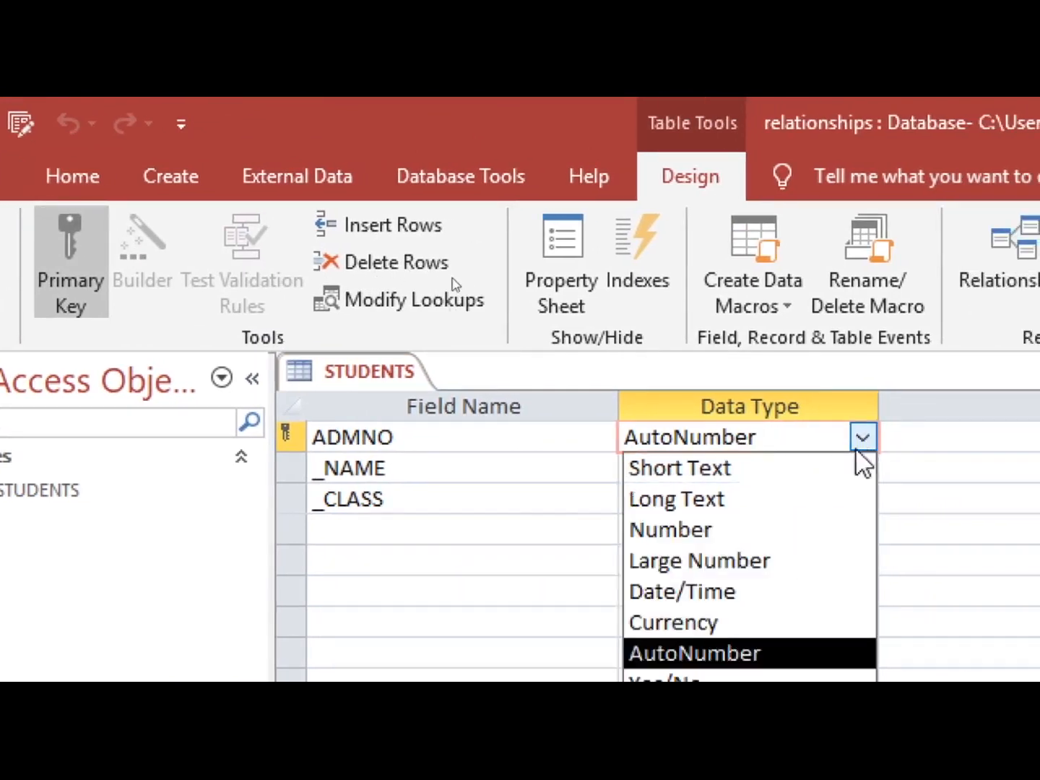
pyautogui.click(772, 525)
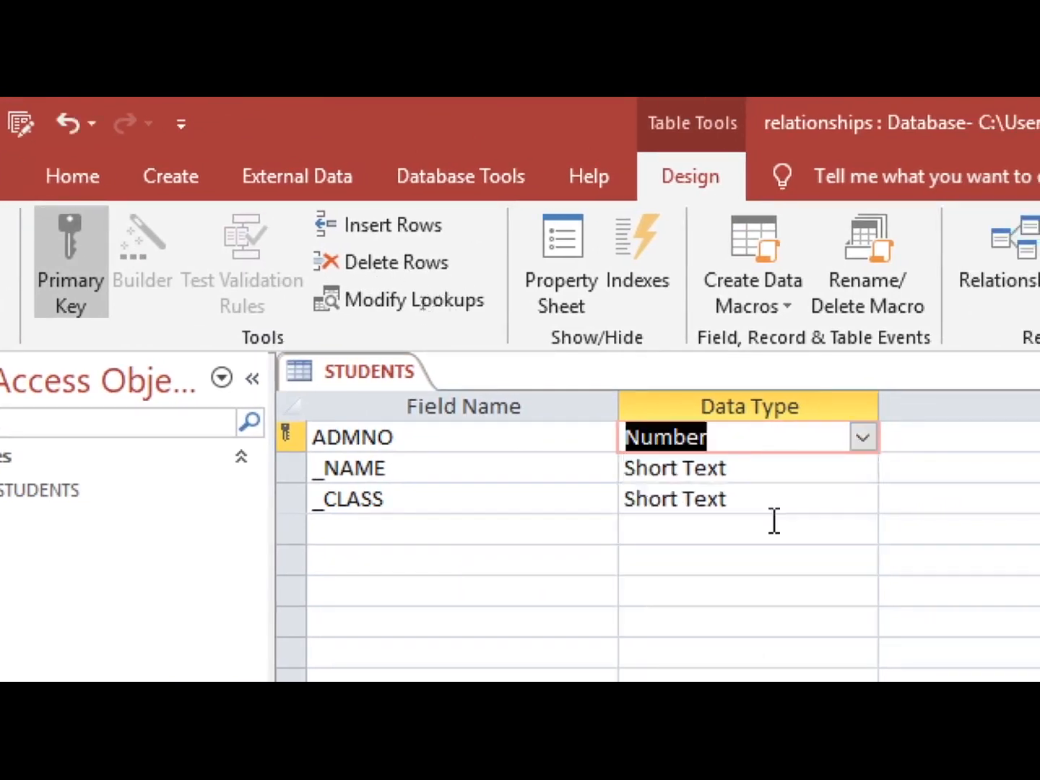
pyautogui.rightClick(399, 437)
pyautogui.click(414, 352)
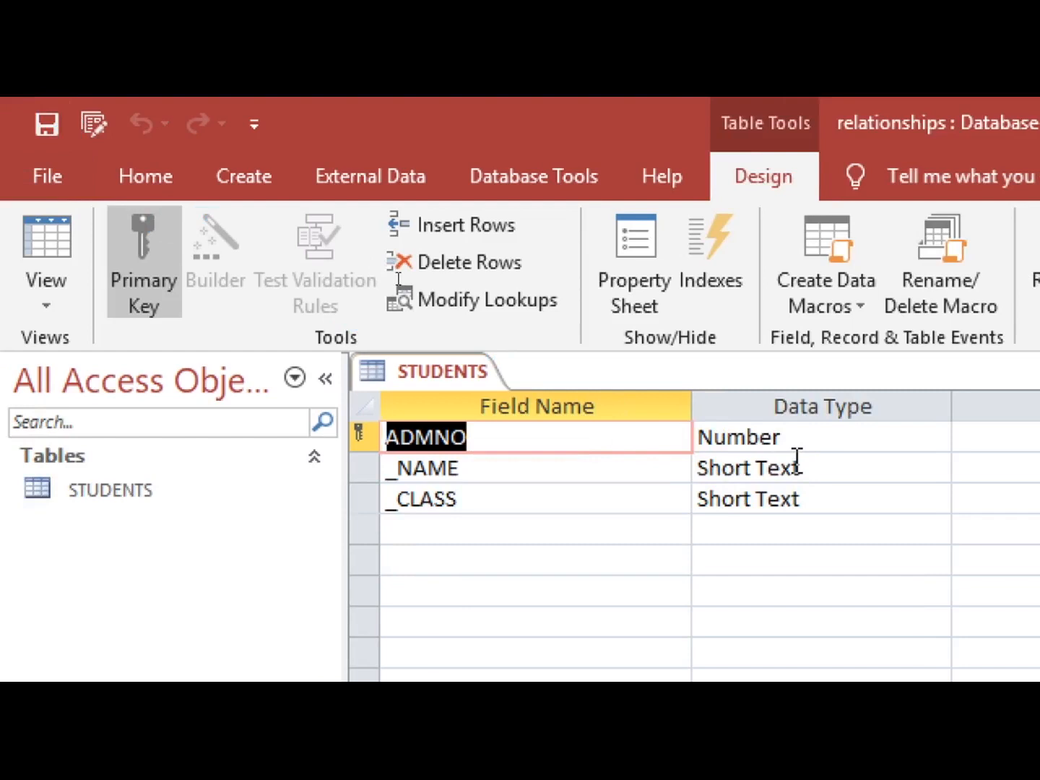
pyautogui.rightClick(456, 365)
pyautogui.click(544, 430)
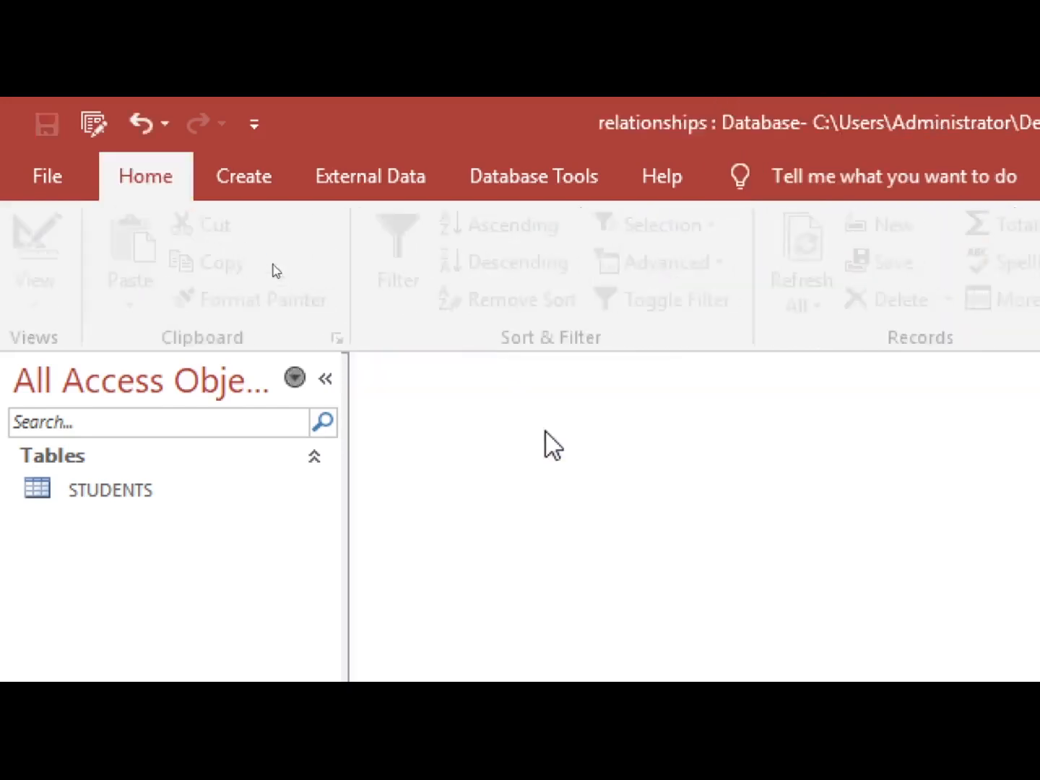
# Step: Create a second table in Design View with the fields ADMNO, FEESPAYABLE and FEESPAID
pyautogui.click(216, 180)
pyautogui.click(276, 315)
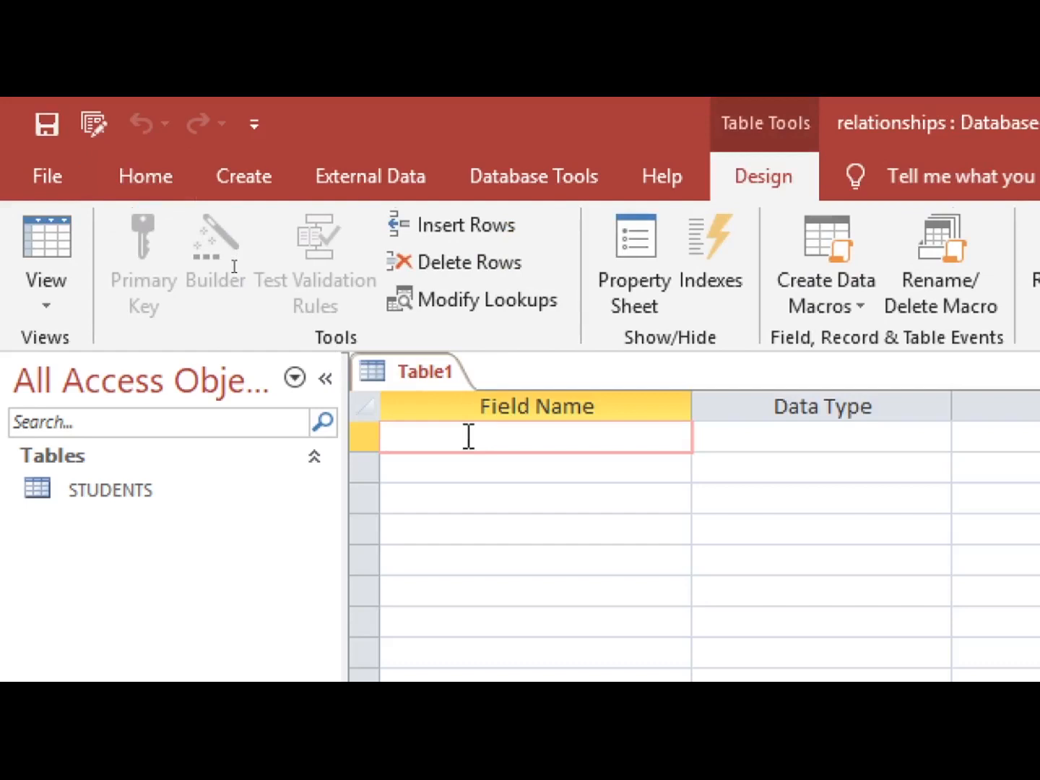
pyautogui.write('ADMNO')
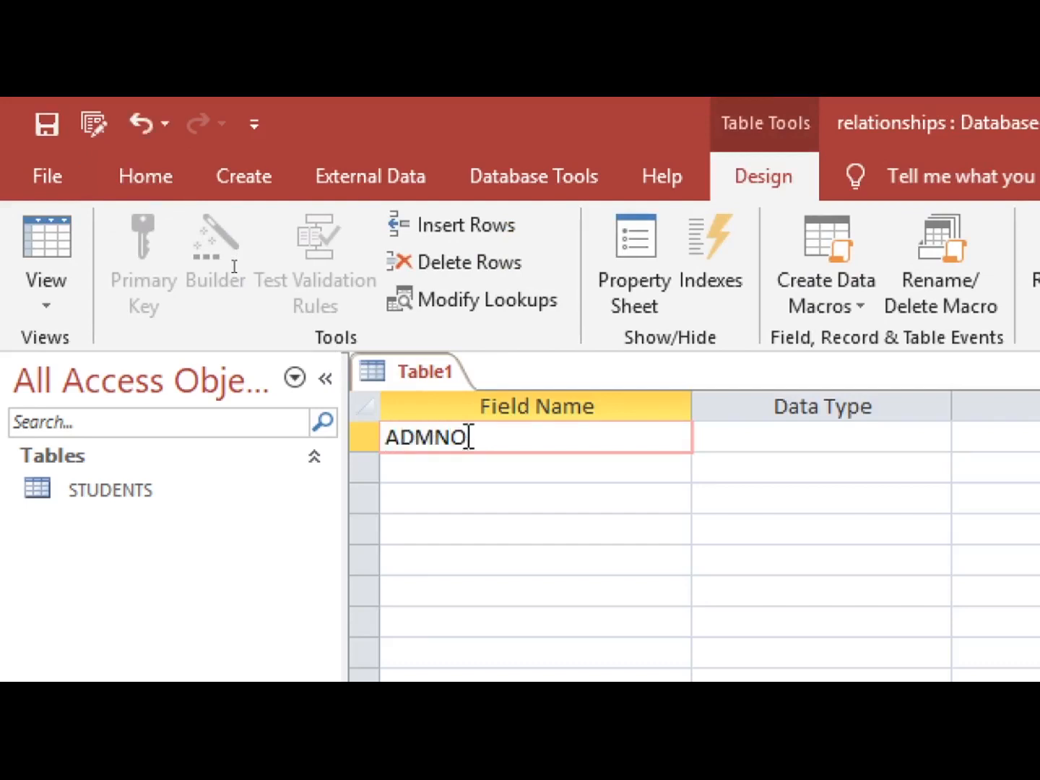
pyautogui.press('Down')
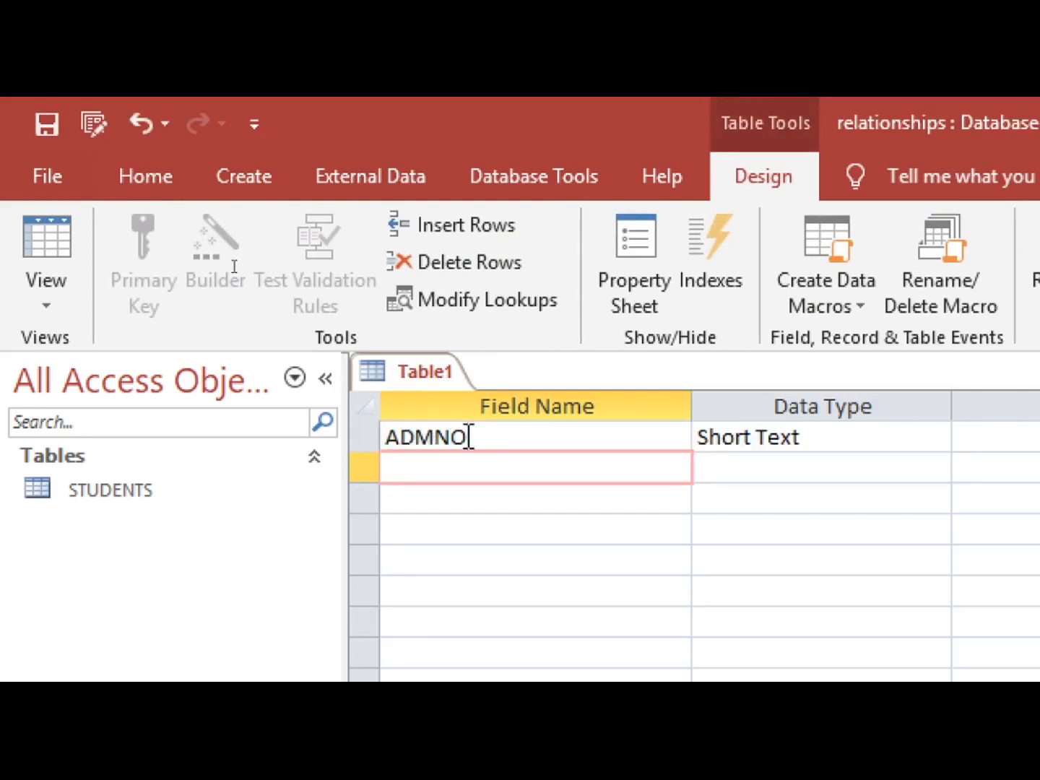
pyautogui.write('FEESPAYABLE')
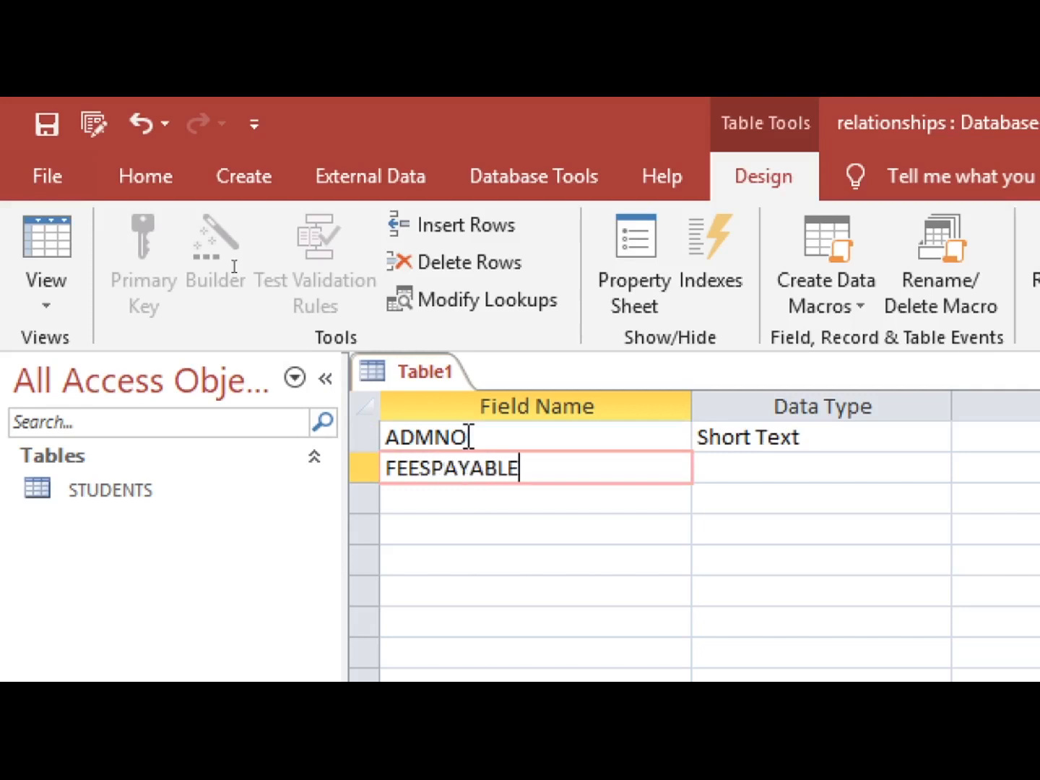
pyautogui.press('Down')
pyautogui.write('F')
pyautogui.write('SPAID')
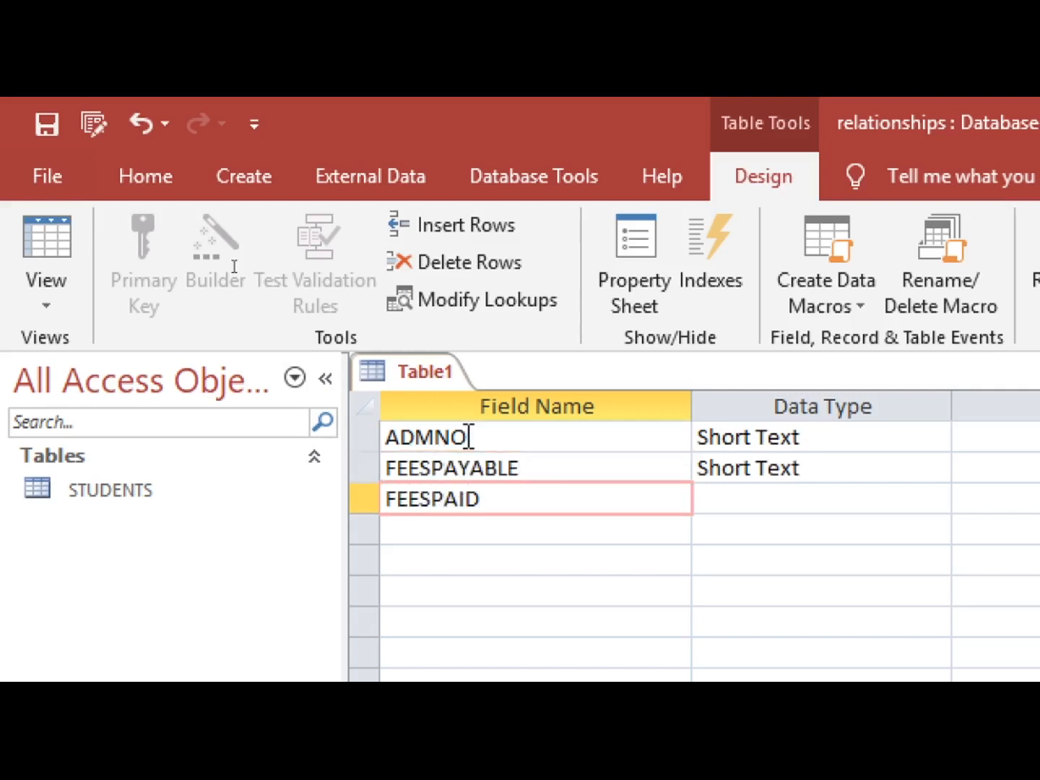
pyautogui.press('Down')
pyautogui.write('BLA')
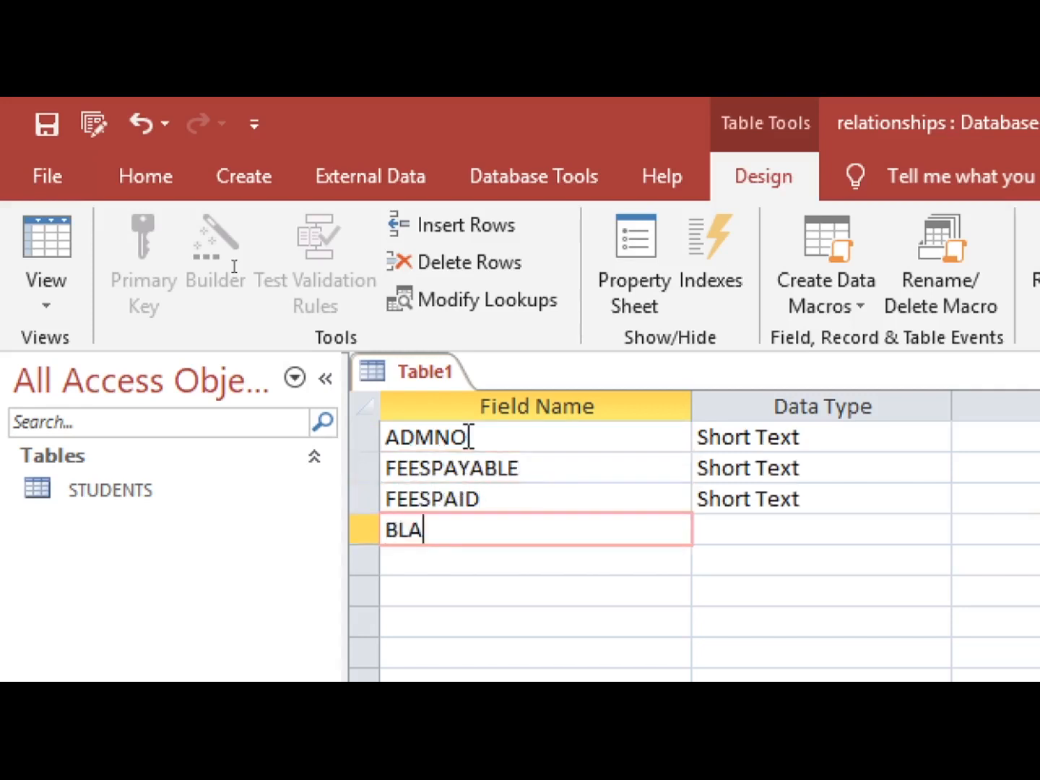
pyautogui.press('BackSpace')
pyautogui.press('BackSpace')
pyautogui.write('ANAL')
pyautogui.write('C')
pyautogui.press('BackSpace')
pyautogui.press('BackSpace')
pyautogui.press('BackSpace')
pyautogui.press('BackSpace')
pyautogui.press('BackSpace')
pyautogui.press('BackSpace')
# Step: Set the new table's ADMNO field to the Number data type and make it the primary key
pyautogui.doubleClick(836, 448)
pyautogui.write('CN')
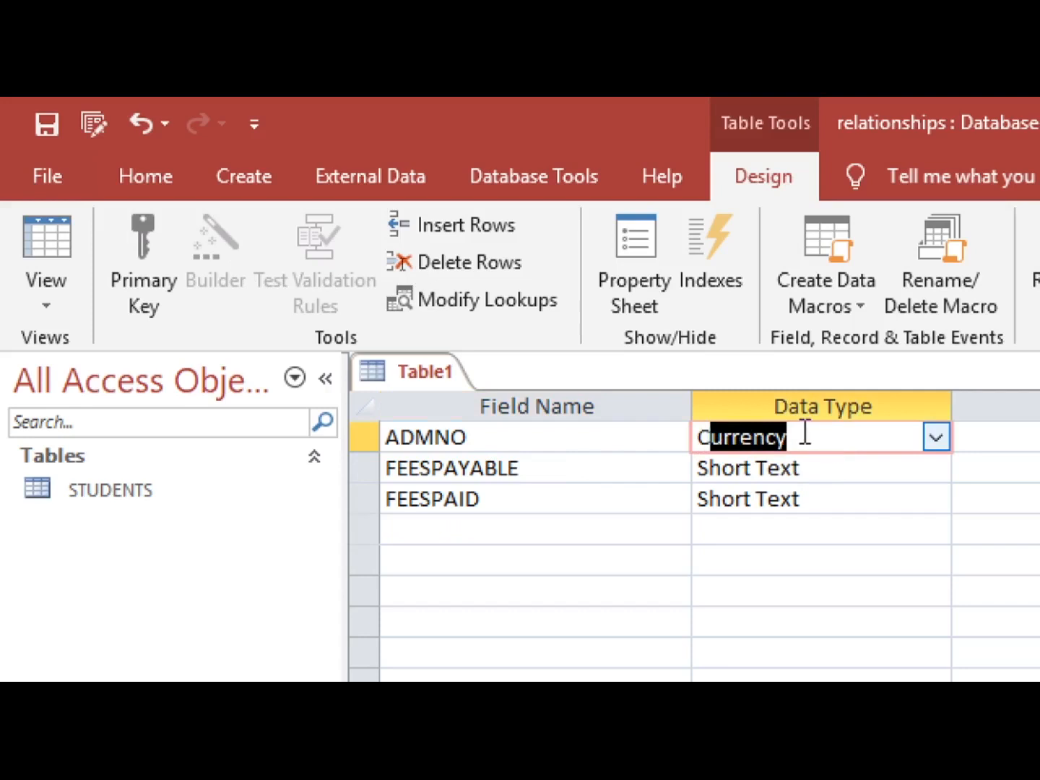
pyautogui.press('BackSpace')
pyautogui.press('BackSpace')
pyautogui.write('N')
pyautogui.rightClick(803, 433)
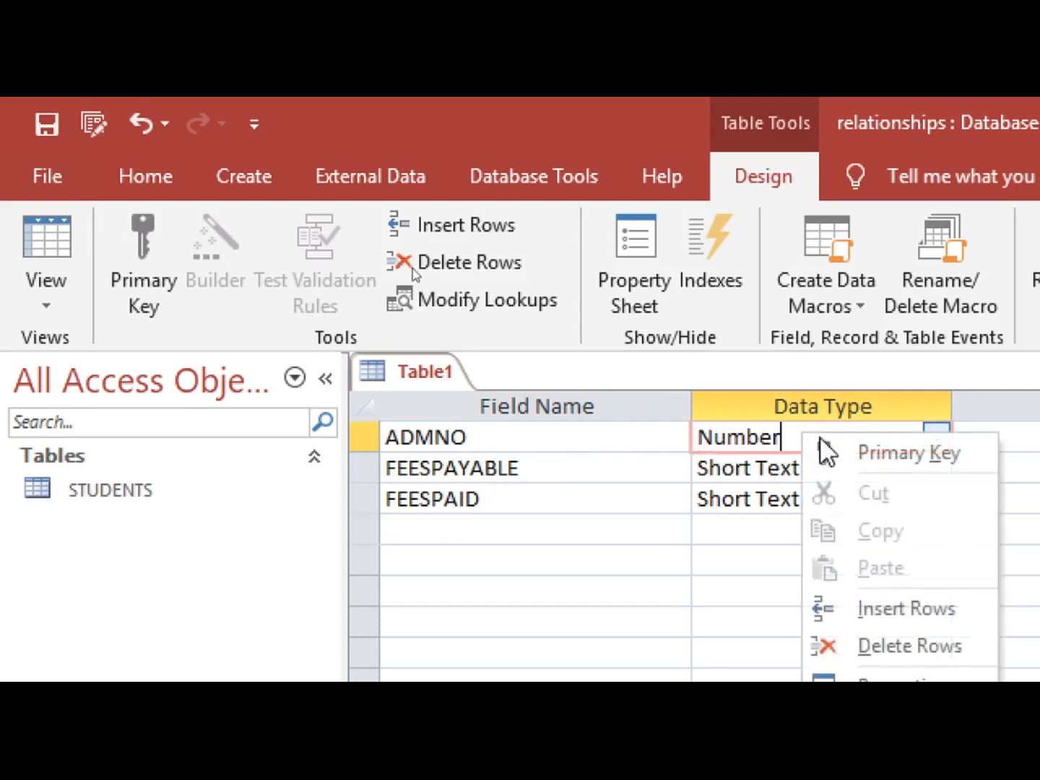
pyautogui.click(848, 453)
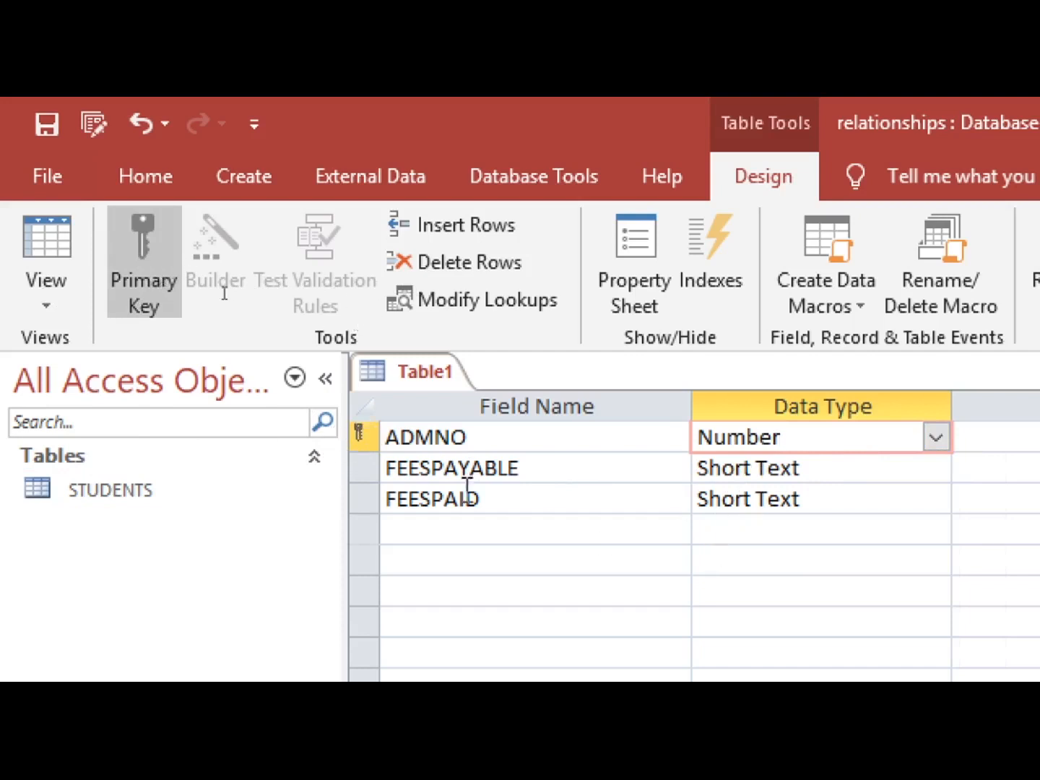
# Step: Set the data type of both the FEESPAYABLE and FEESPAID fields to Currency
pyautogui.doubleClick(846, 479)
pyautogui.write('Currency')
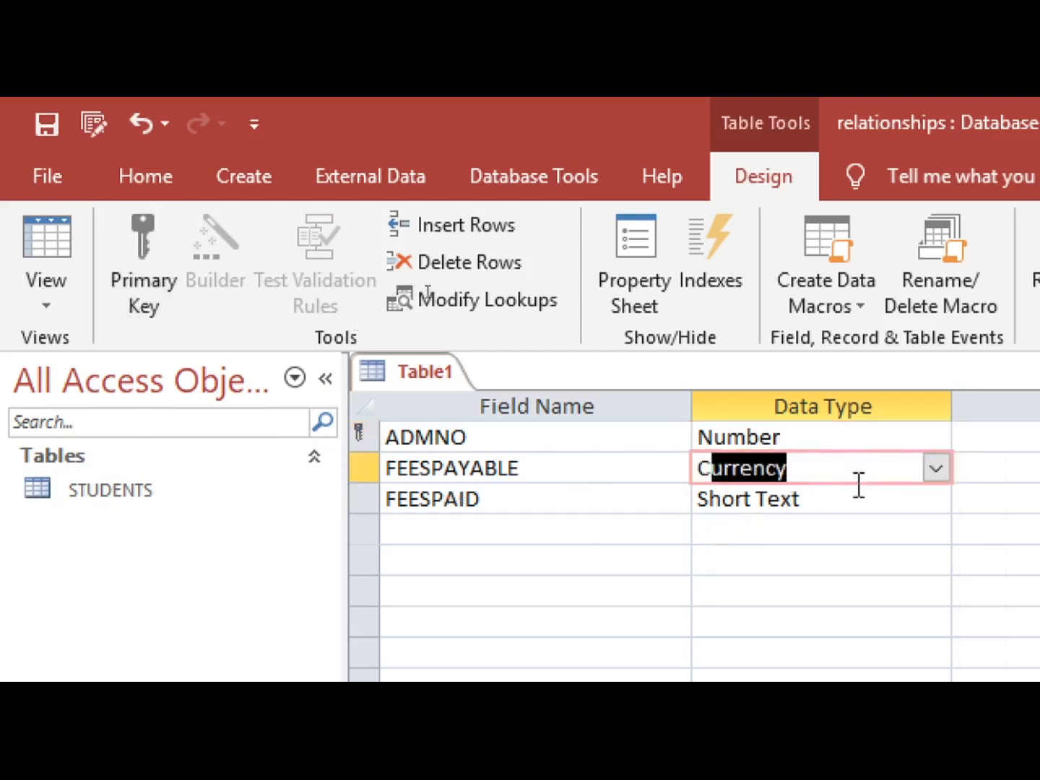
pyautogui.click(848, 505)
pyautogui.doubleClick(847, 505)
pyautogui.write('Currency')
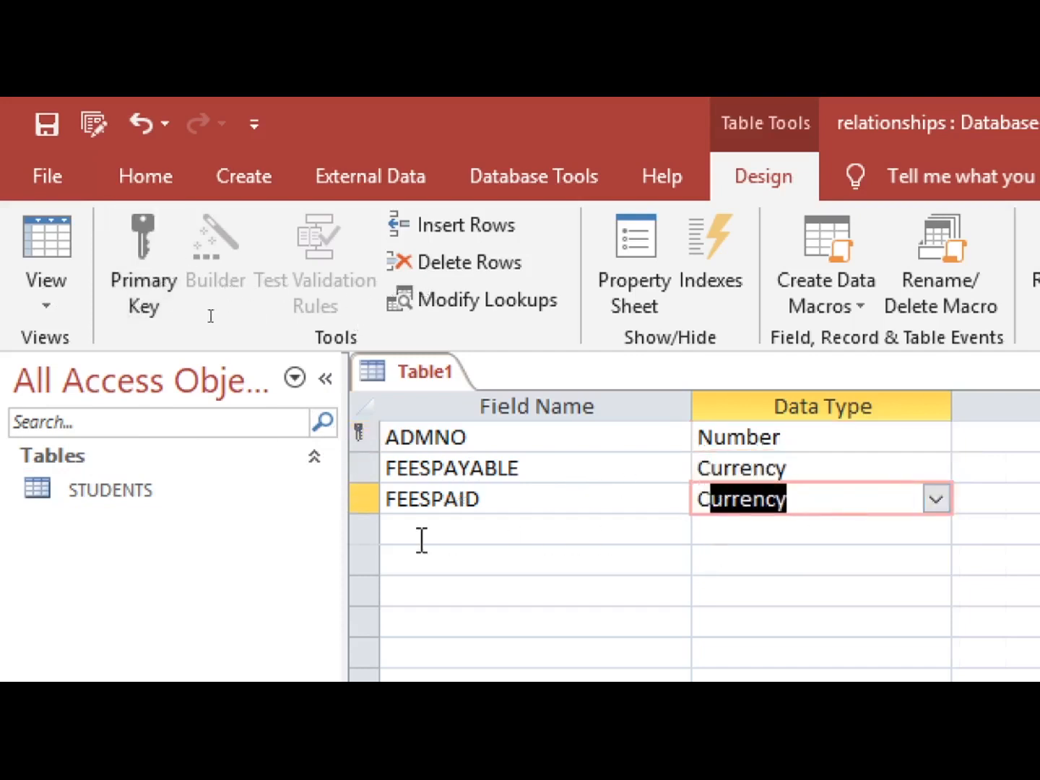
# Step: Add a BALANCE field below FEESPAID and give it the Calculated data type
pyautogui.click(422, 533)
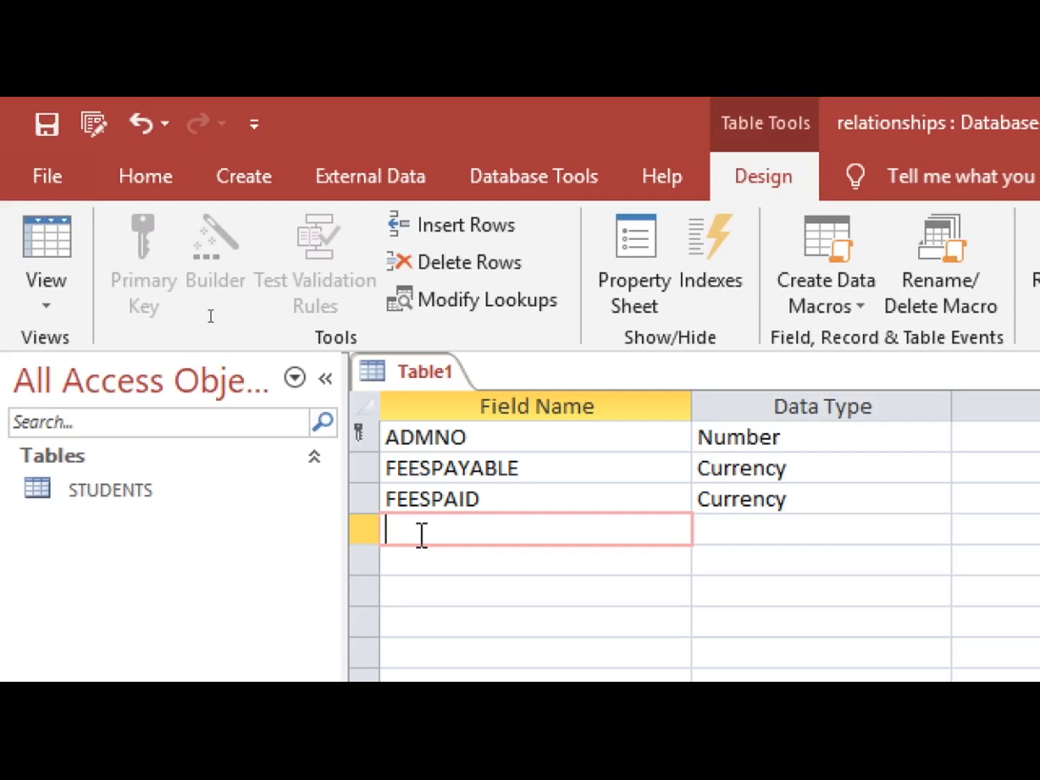
pyautogui.write('BALANCE')
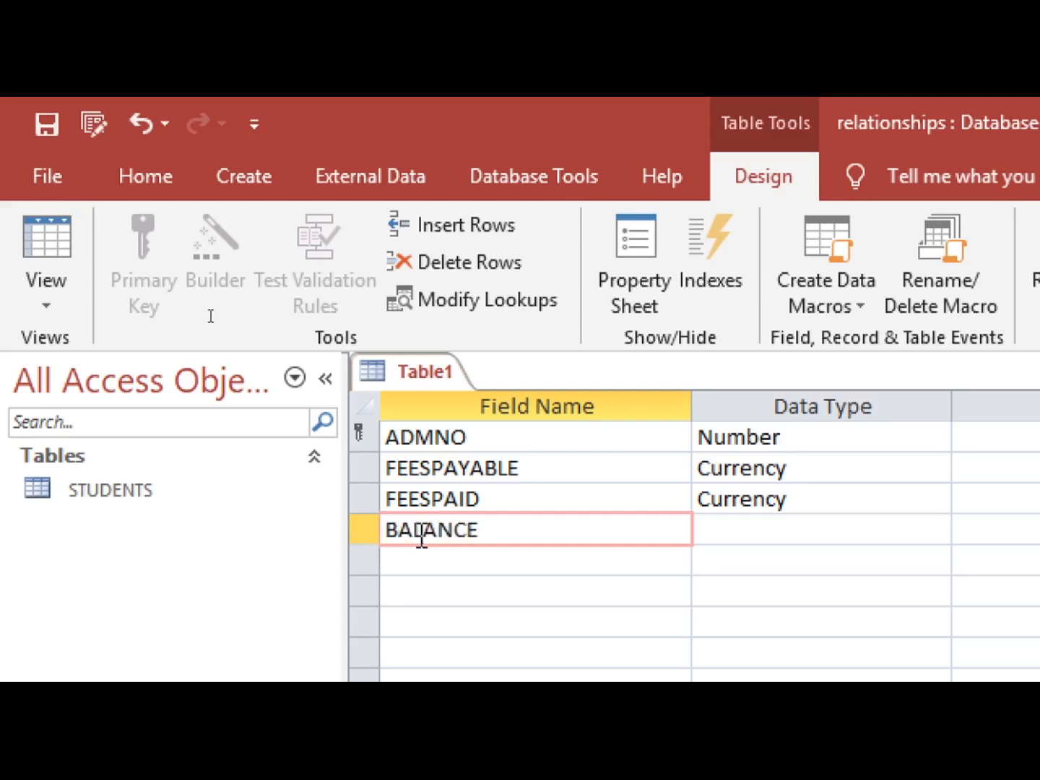
pyautogui.click(734, 532)
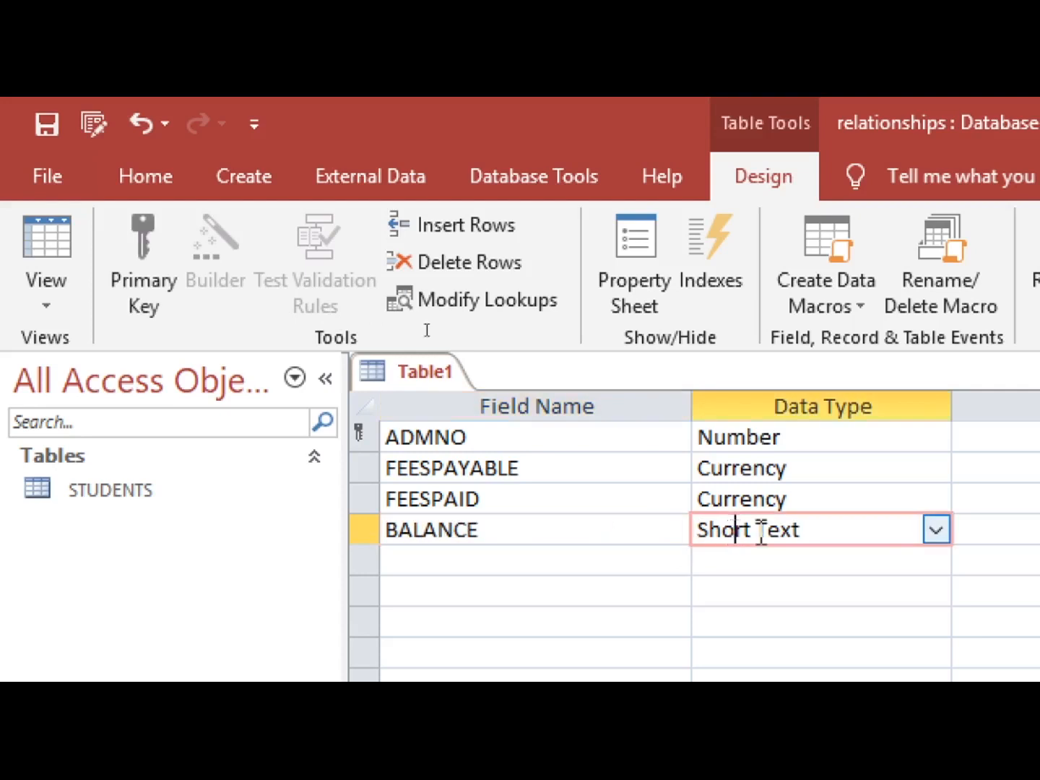
pyautogui.click(897, 537)
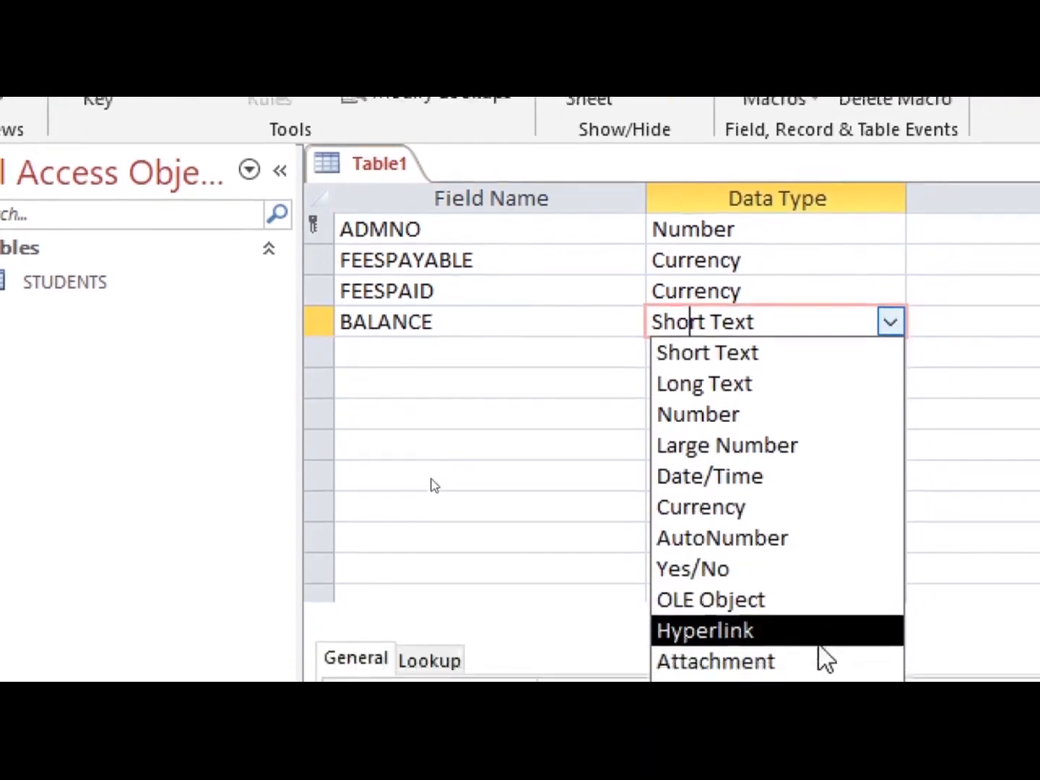
pyautogui.click(810, 639)
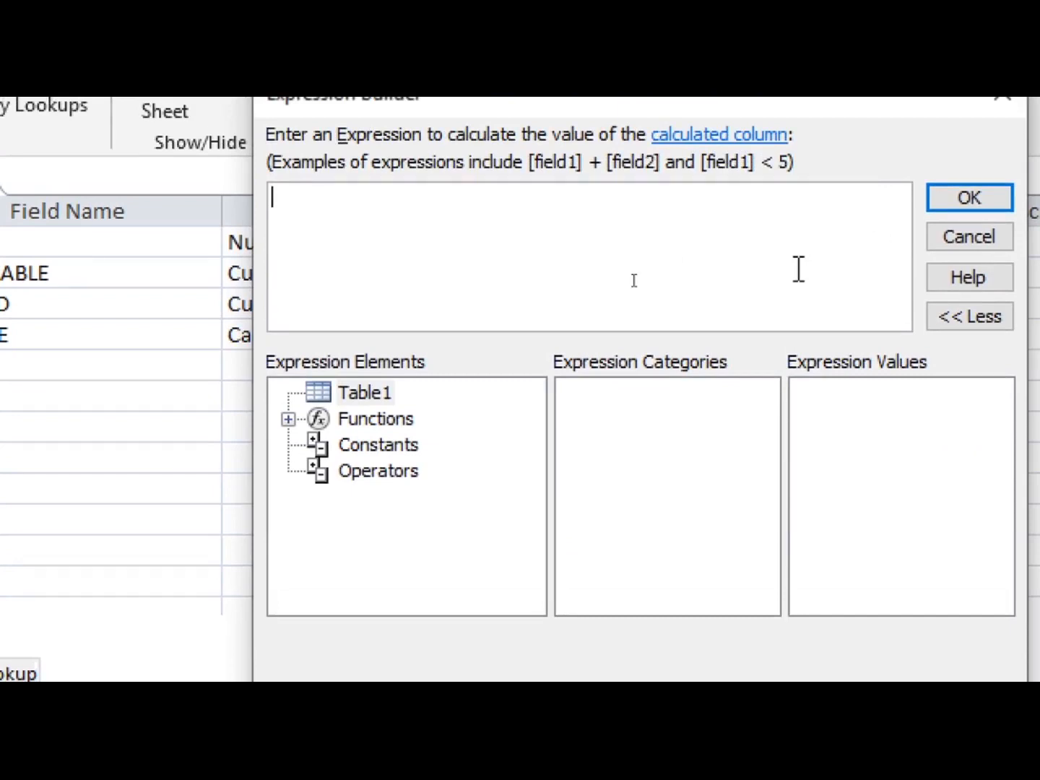
# Step: Define the BALANCE field's calculation as [FEESPAYABLE]-[FEESPAID] in the Expression Builder
pyautogui.write('[')
pyautogui.write('FF')
pyautogui.press('BackSpace')
pyautogui.write('ESSP')
pyautogui.press('BackSpace')
pyautogui.press('BackSpace')
pyautogui.press('BackSpace')
pyautogui.write('EA')
pyautogui.press('BackSpace')
pyautogui.write('S')
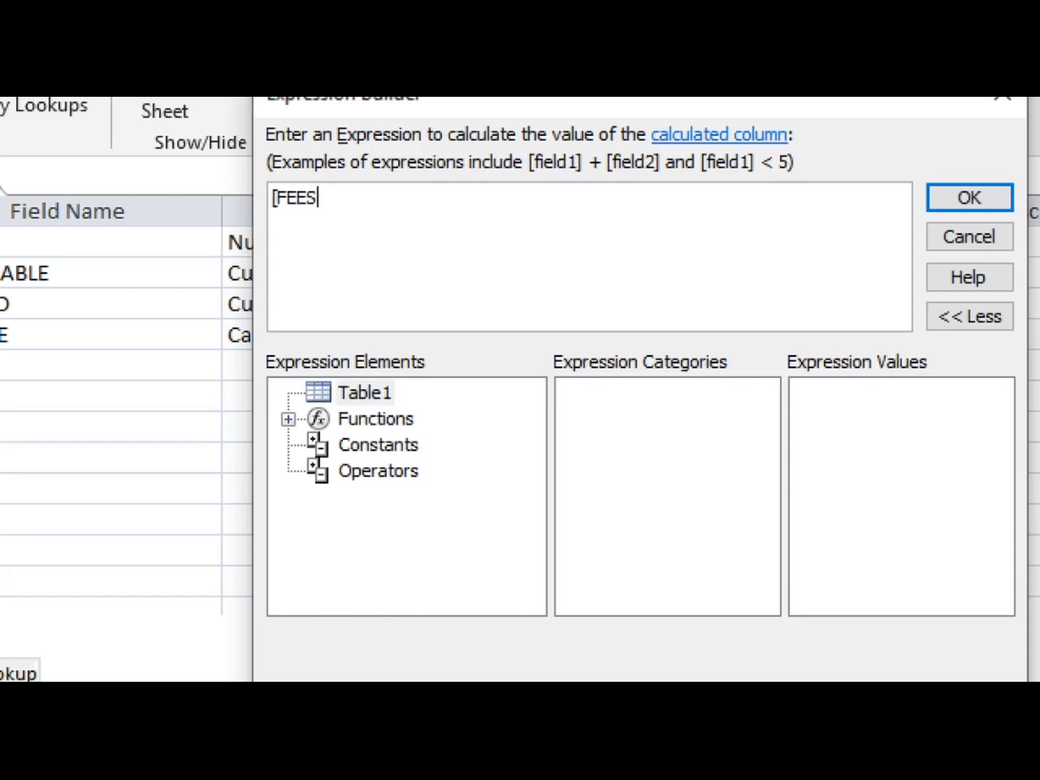
pyautogui.write('PAYABLE')
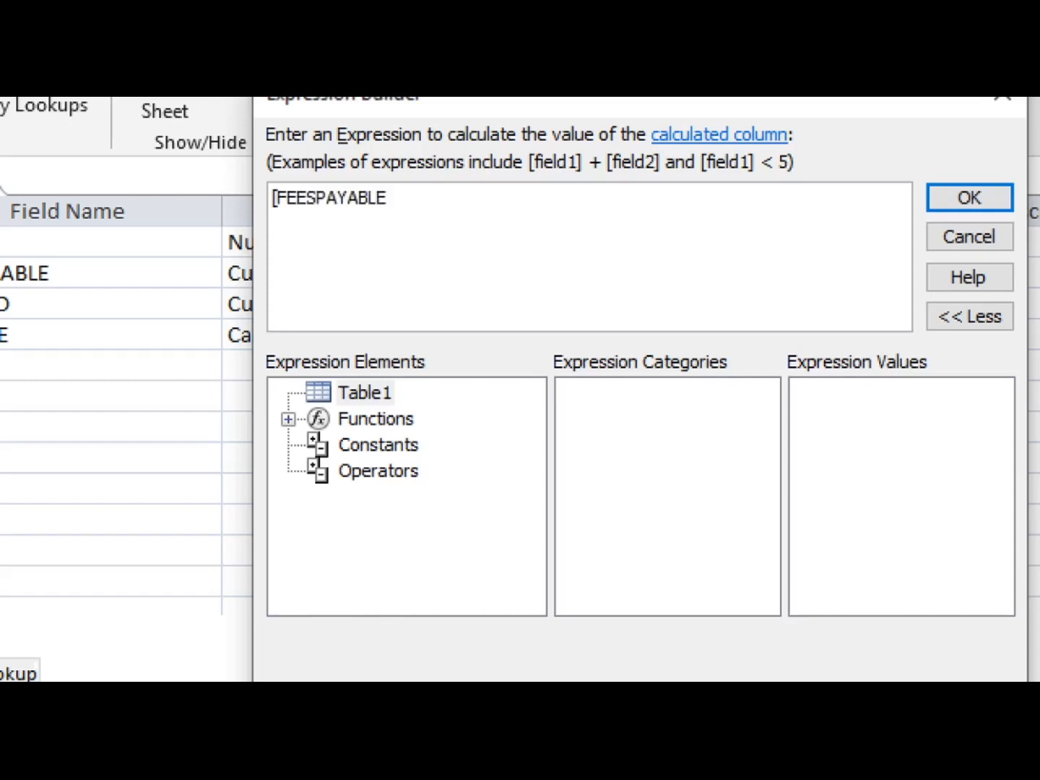
pyautogui.write(']-[FEE ')
pyautogui.write('PAID')
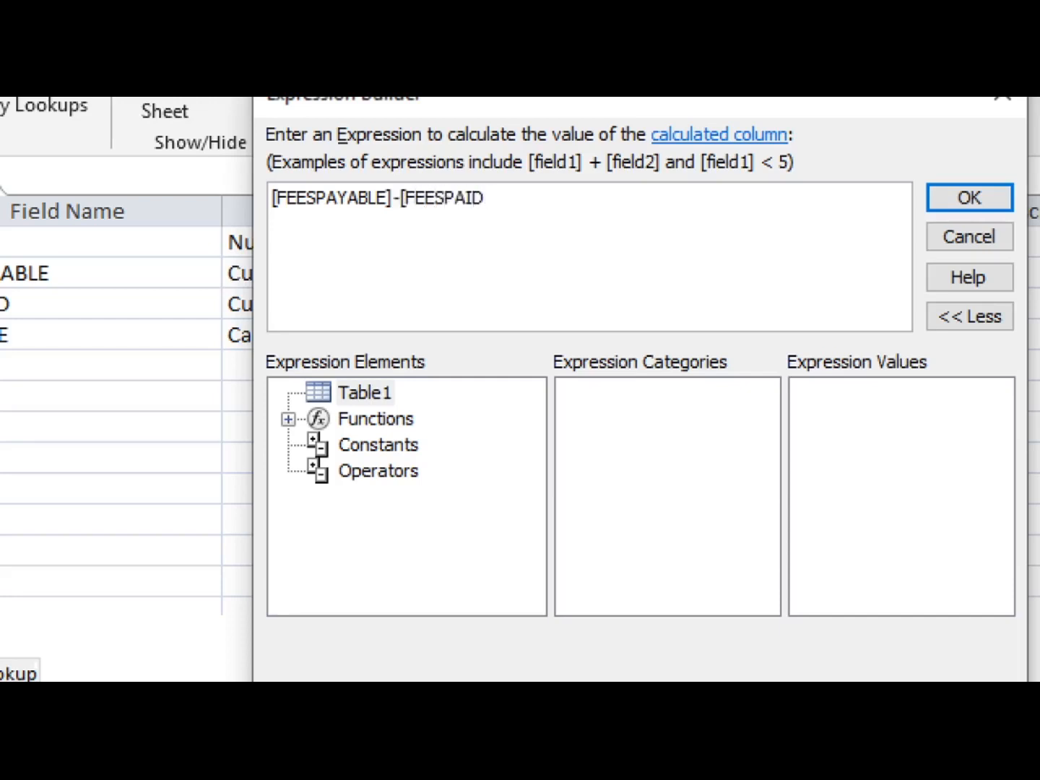
pyautogui.write(']')
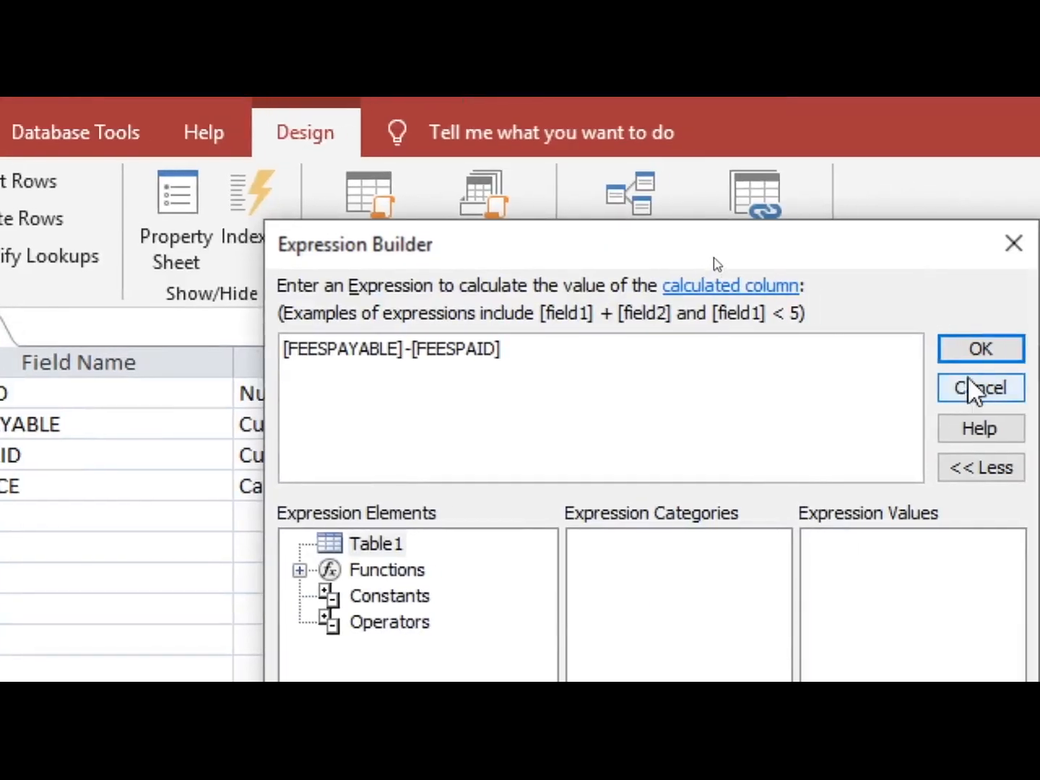
pyautogui.click(972, 355)
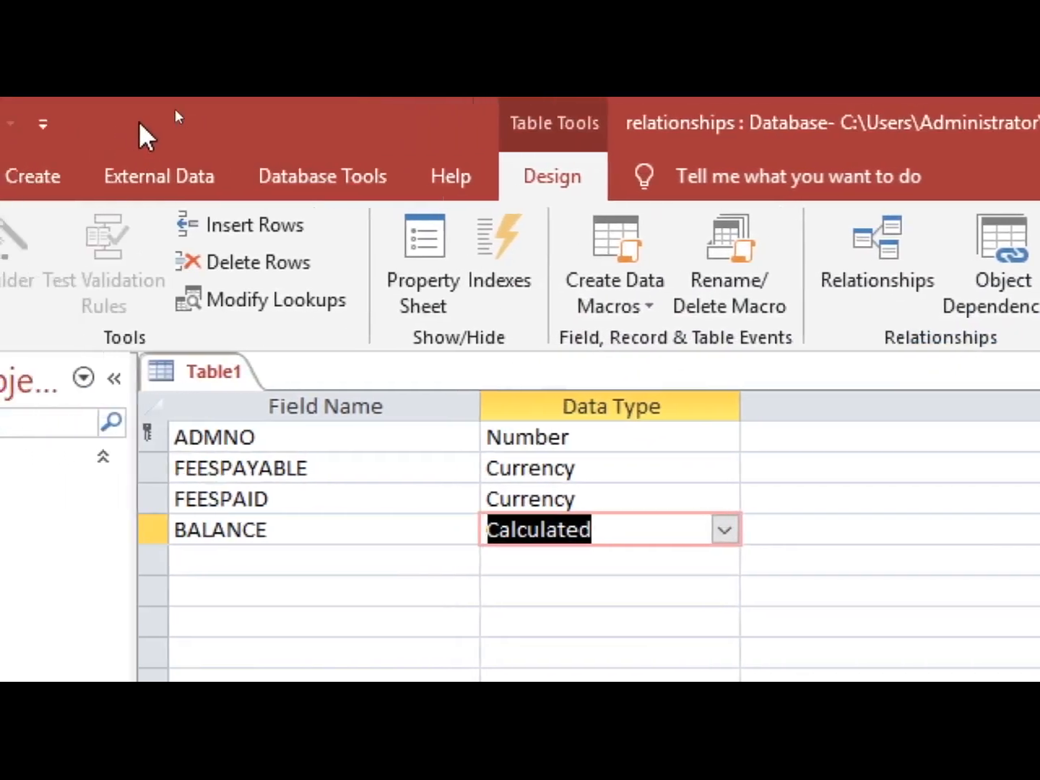
# Step: Save the second table under the name FEES
pyautogui.click(8, 125)
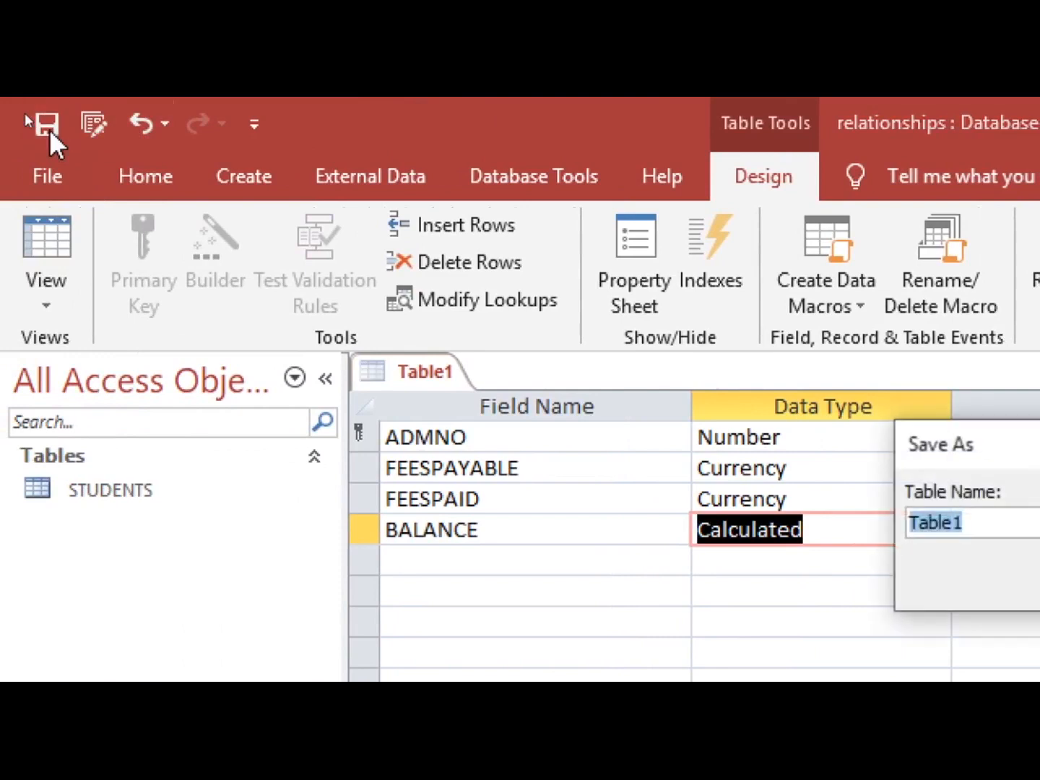
pyautogui.write('FEES')
pyautogui.press('Return')
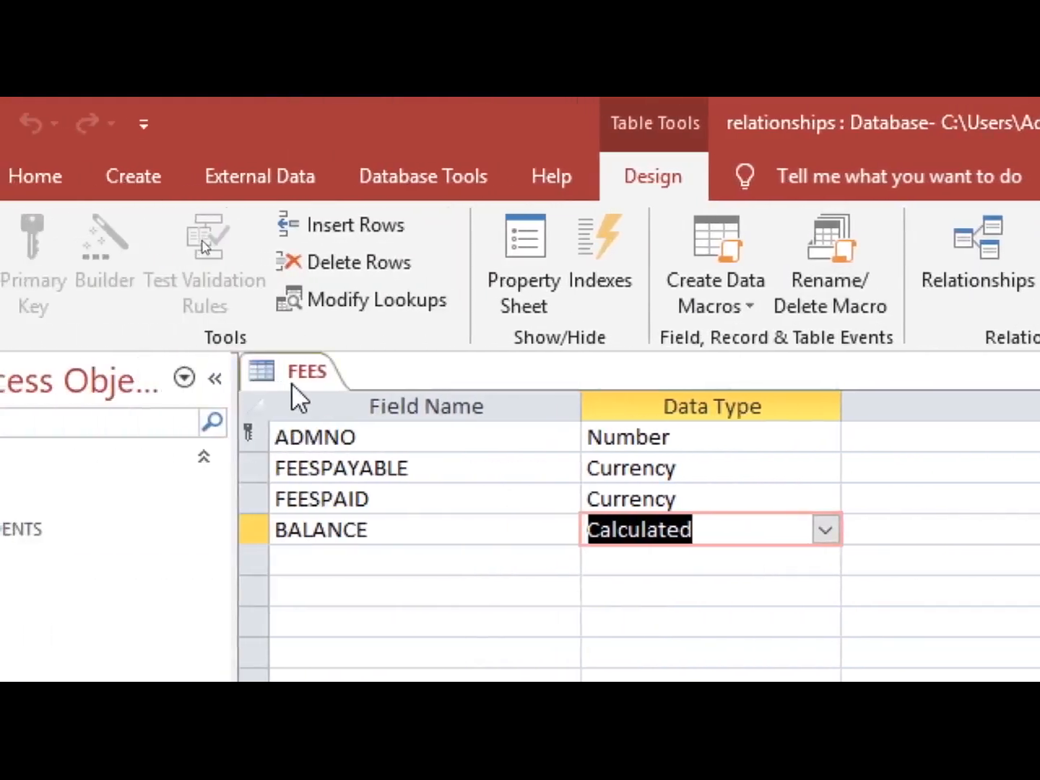
# Step: Close the FEES table and start a new table in Design View
pyautogui.rightClick(307, 400)
pyautogui.click(346, 444)
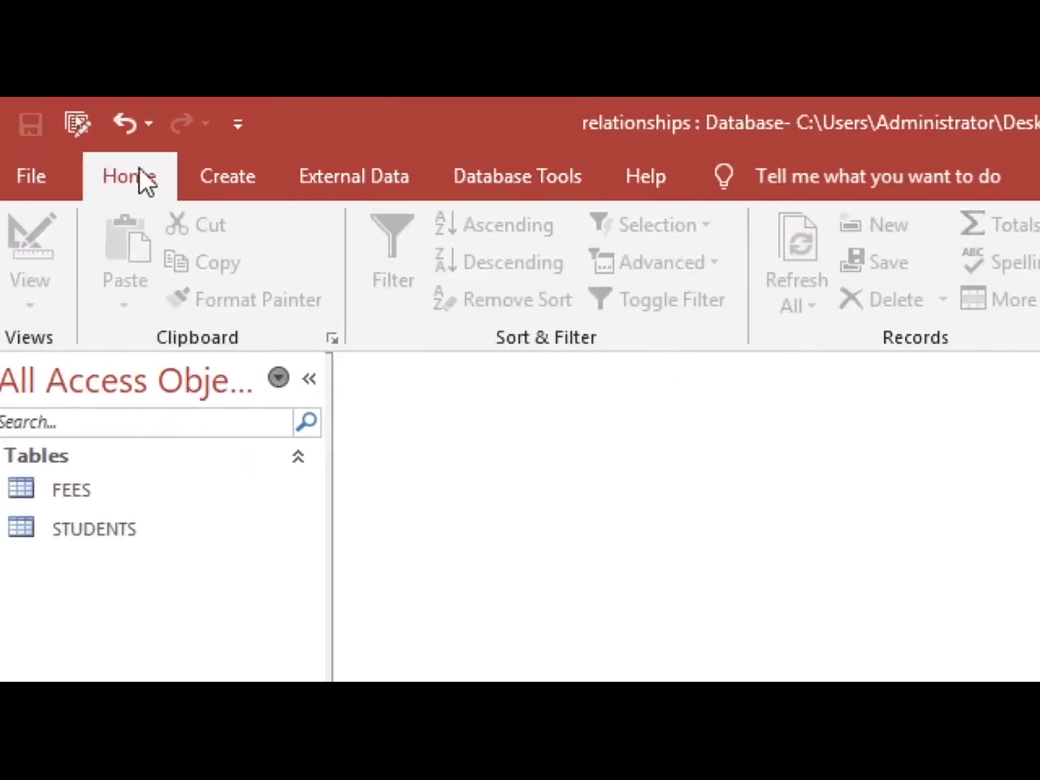
pyautogui.click(145, 189)
pyautogui.click(238, 290)
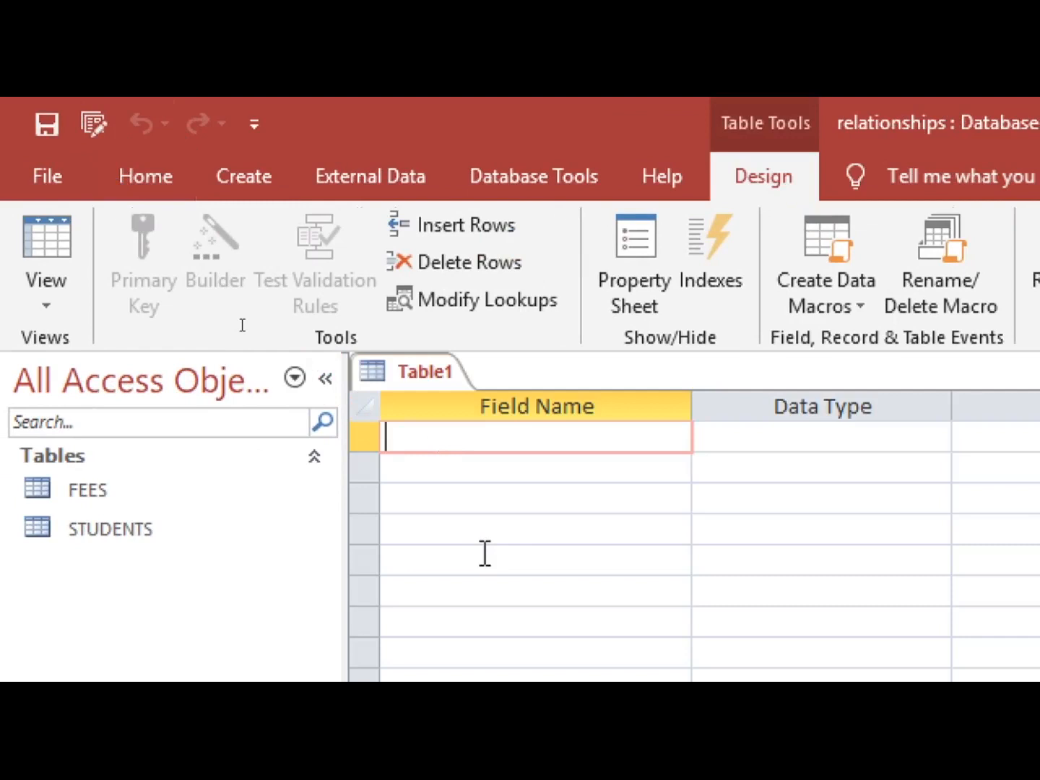
# Step: Add the fields ADMNO and DORMITORY_HOSTEL to the new table
pyautogui.write('ADMNO')
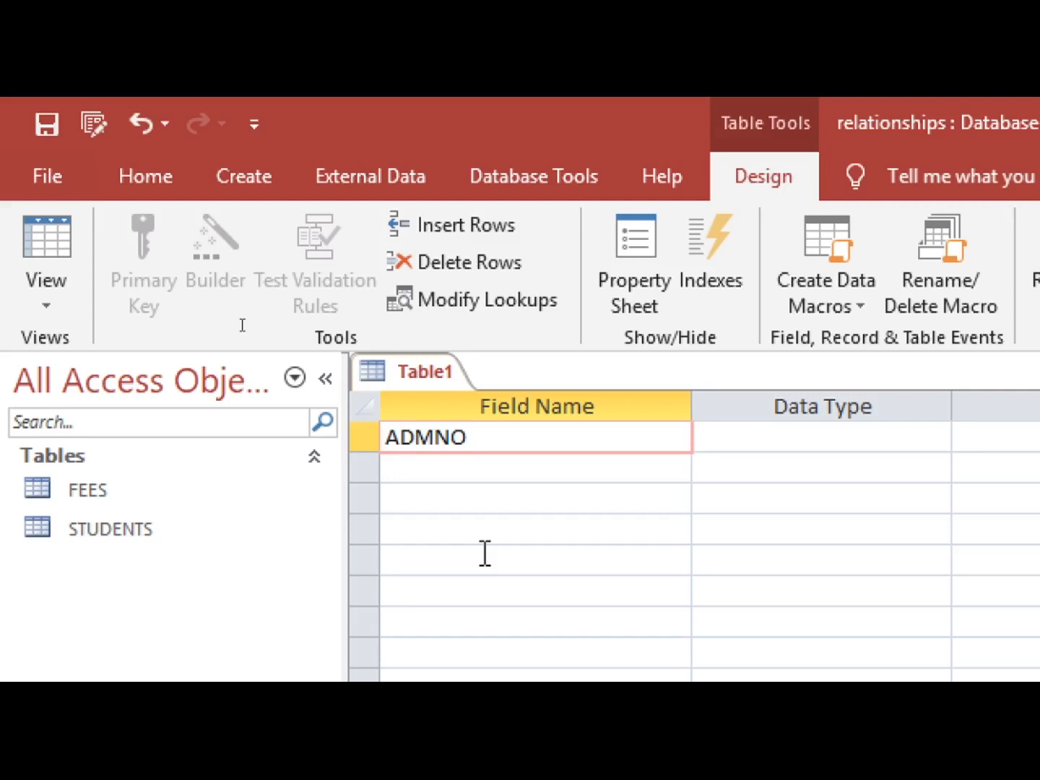
pyautogui.press('Down')
pyautogui.write('H')
pyautogui.press('BackSpace')
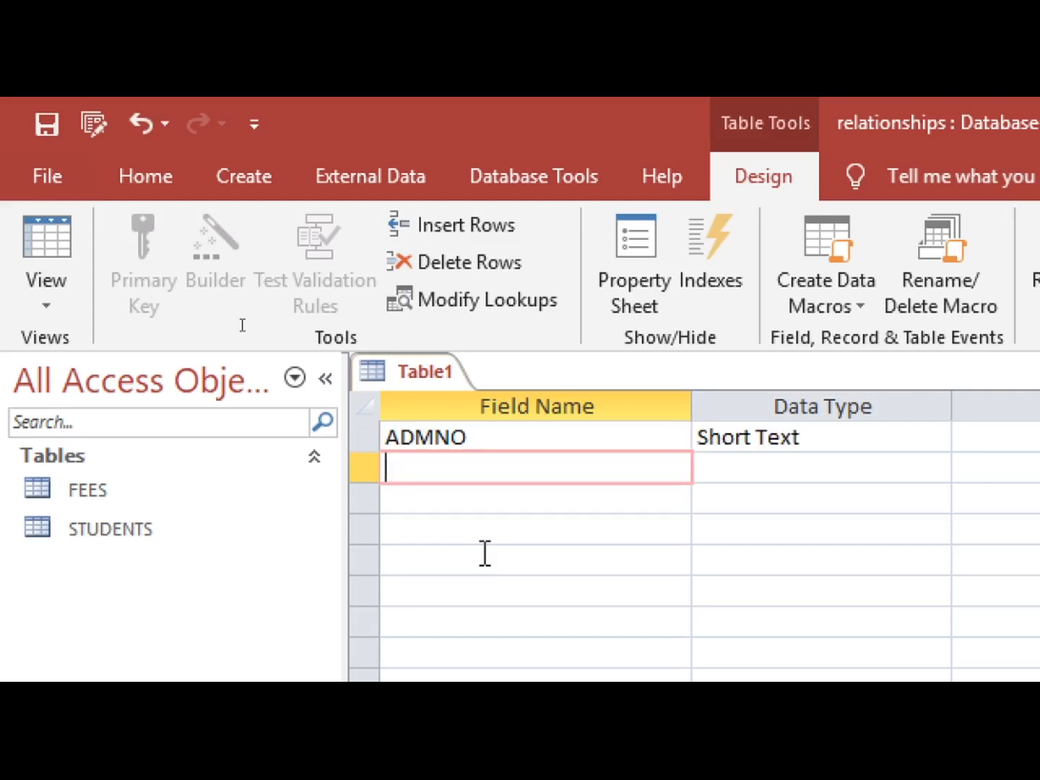
pyautogui.write('DORMIN')
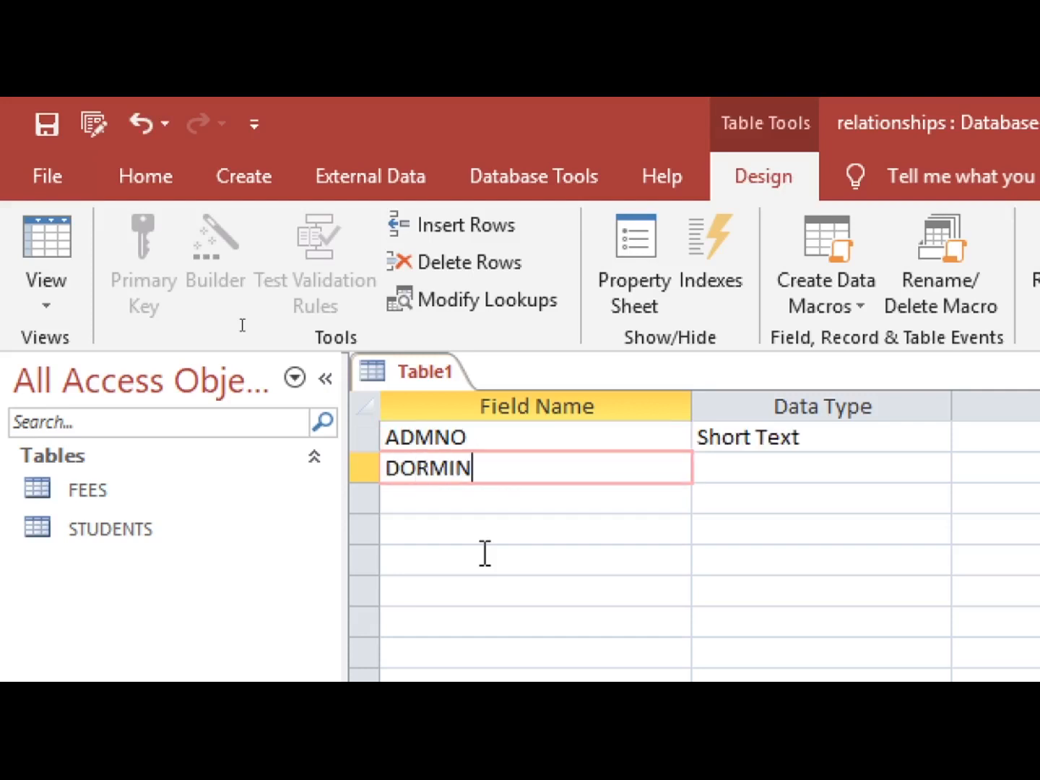
pyautogui.press('BackSpace')
pyautogui.write('TORY')
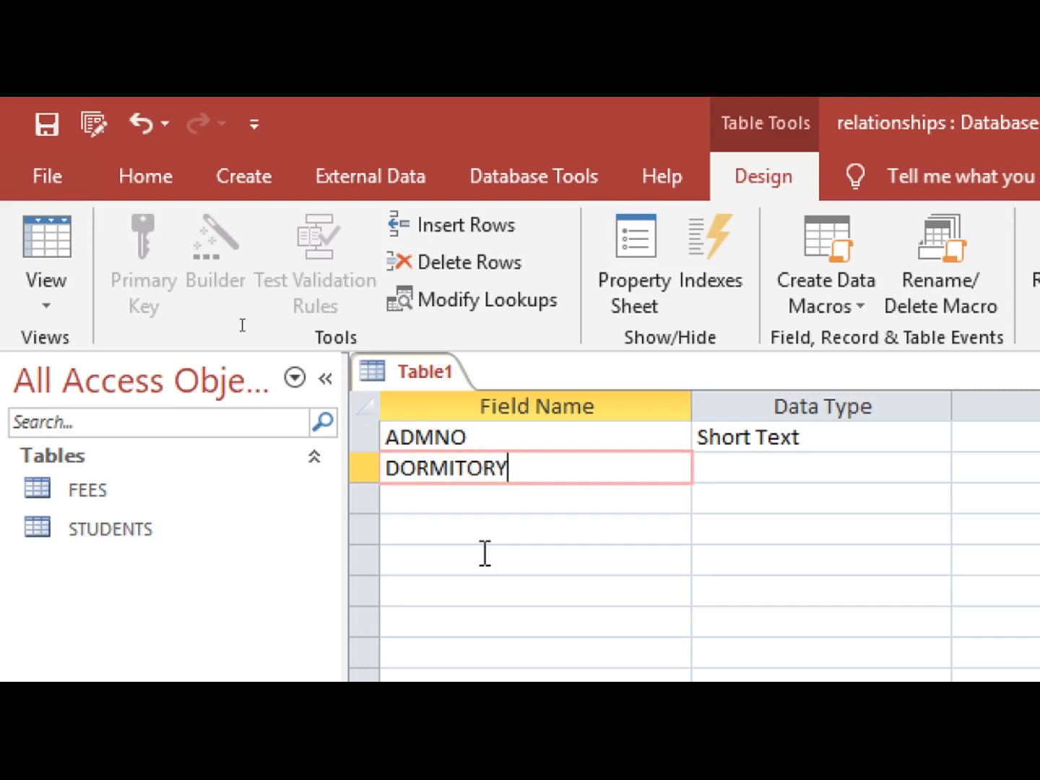
pyautogui.write('_HOSTEL')
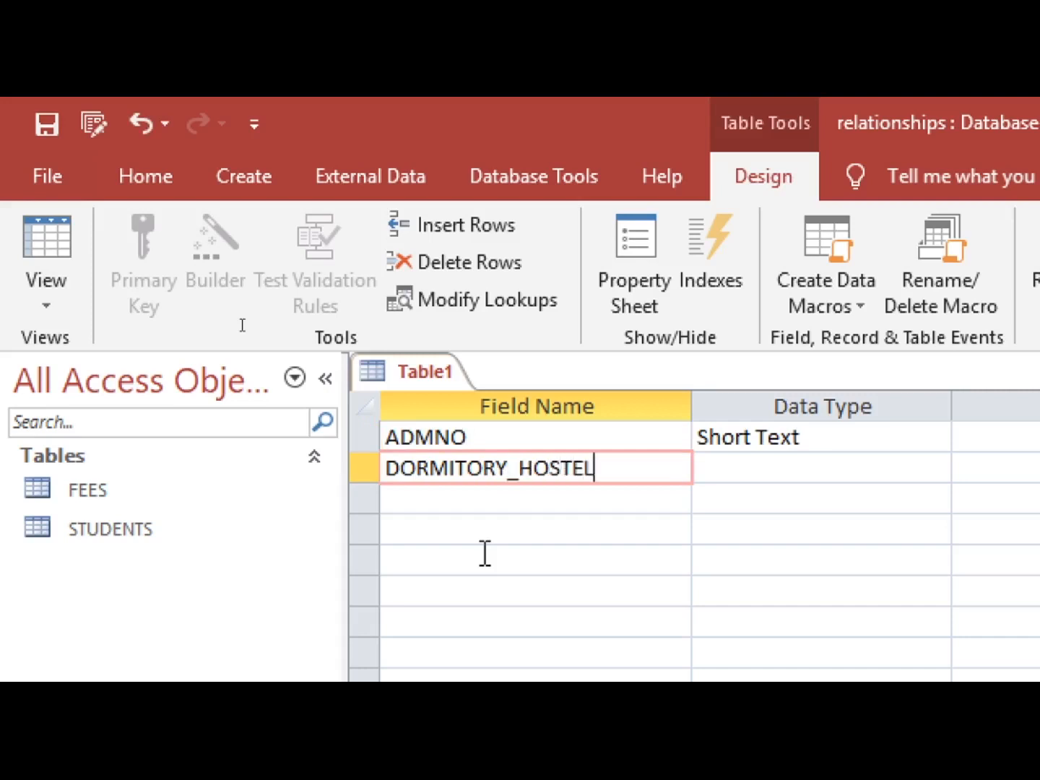
# Step: Set the ADMNO field's data type to Number and make it the primary key
pyautogui.click(858, 447)
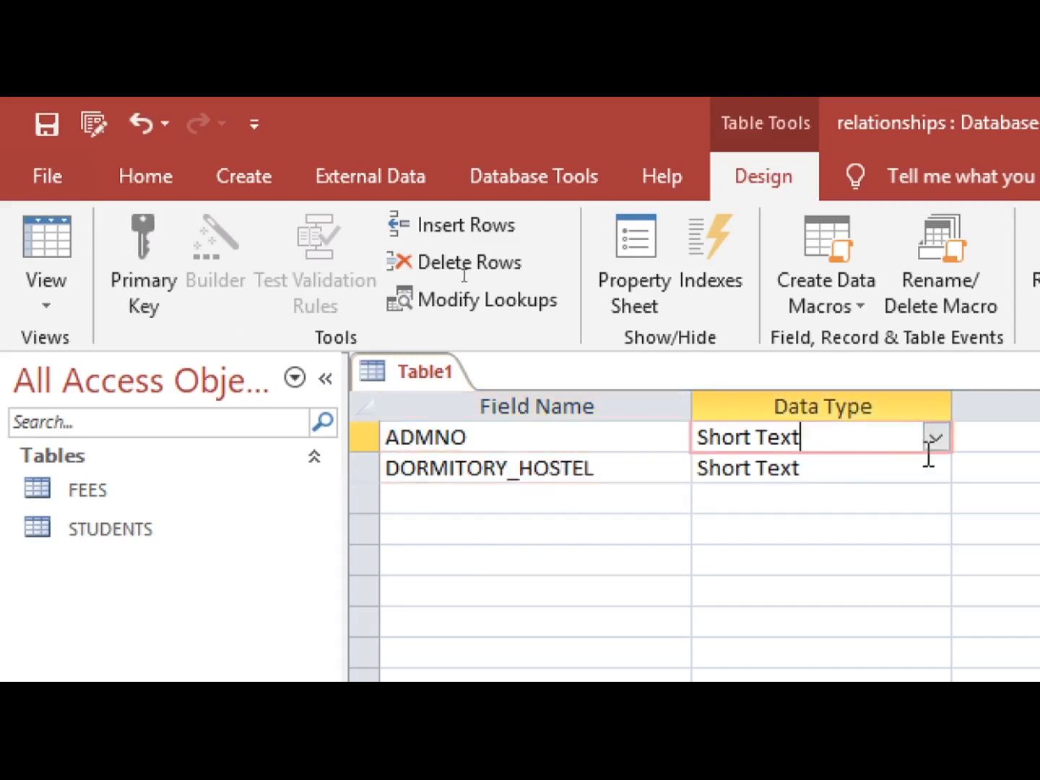
pyautogui.click(934, 440)
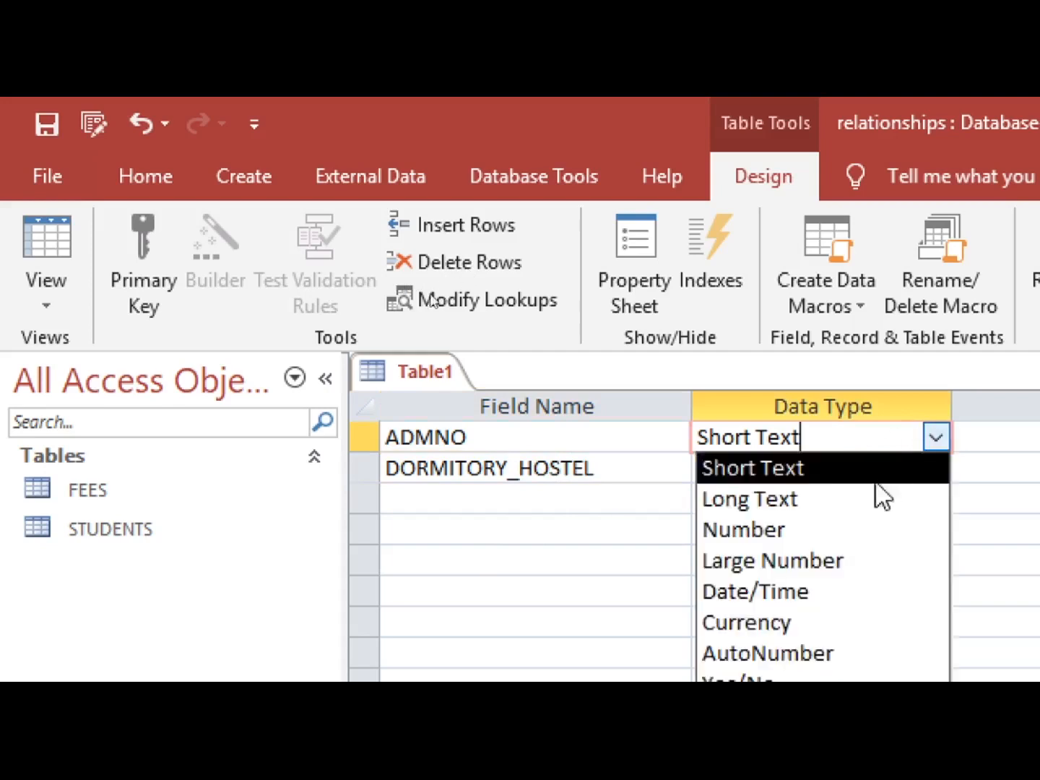
pyautogui.click(816, 534)
pyautogui.rightClick(676, 437)
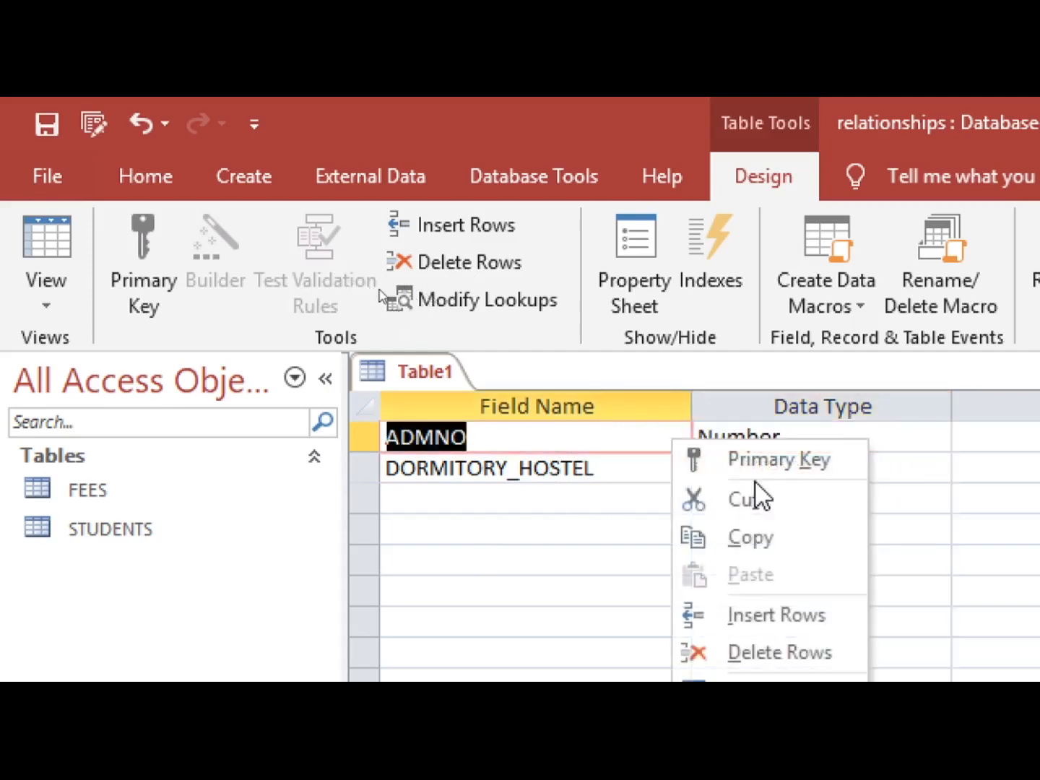
pyautogui.click(772, 463)
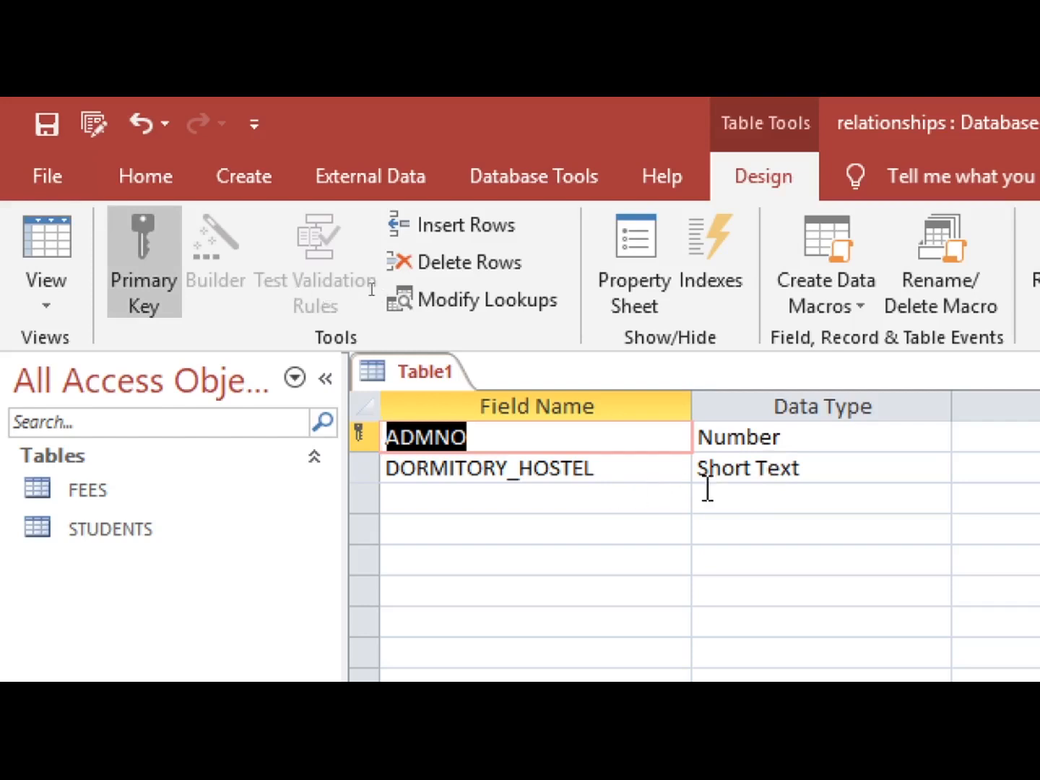
# Step: Start the Lookup Wizard for the DORMITORY_HOSTEL field, choosing to type in the values
pyautogui.click(835, 463)
pyautogui.click(936, 468)
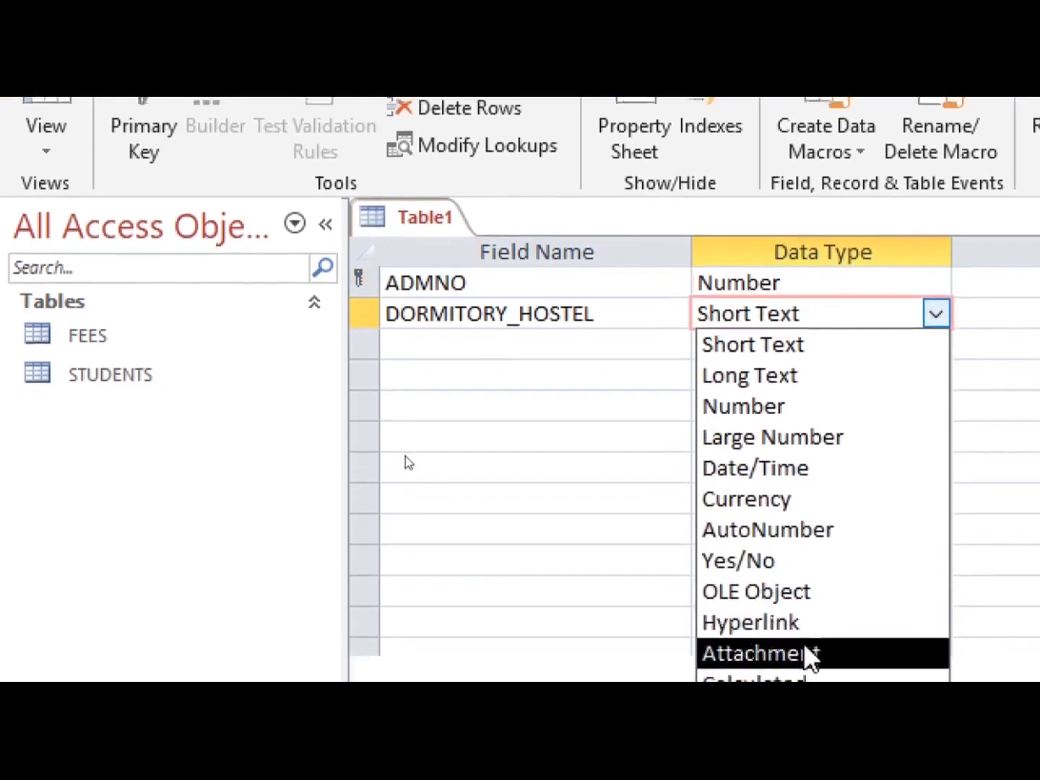
pyautogui.click(813, 650)
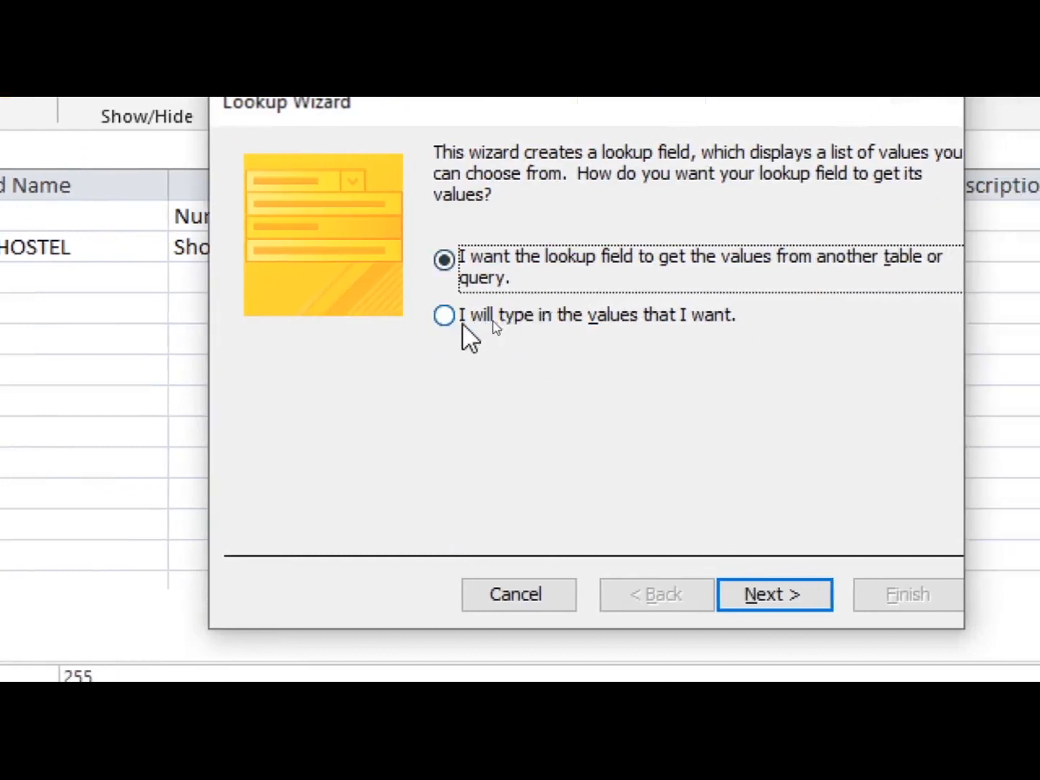
pyautogui.click(467, 326)
pyautogui.click(723, 598)
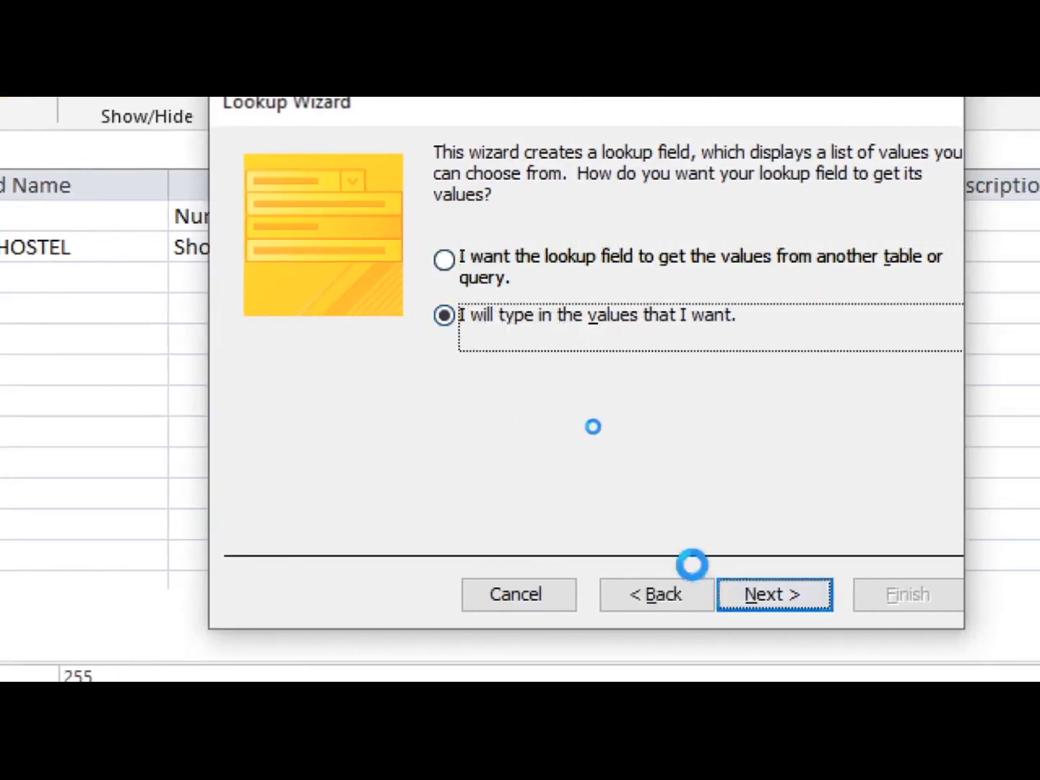
# Step: Enter MT CARMEL, TANA RIVER, RIVER NILE and DELTA as the lookup values and finish the wizard
pyautogui.click(354, 348)
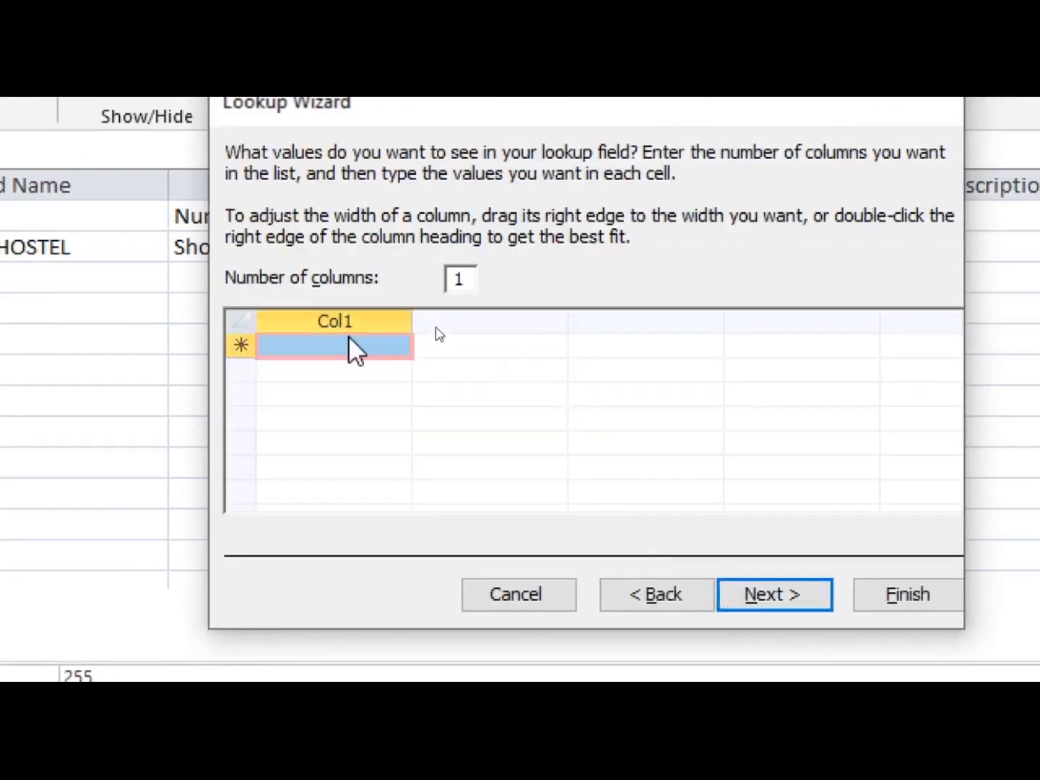
pyautogui.click(307, 348)
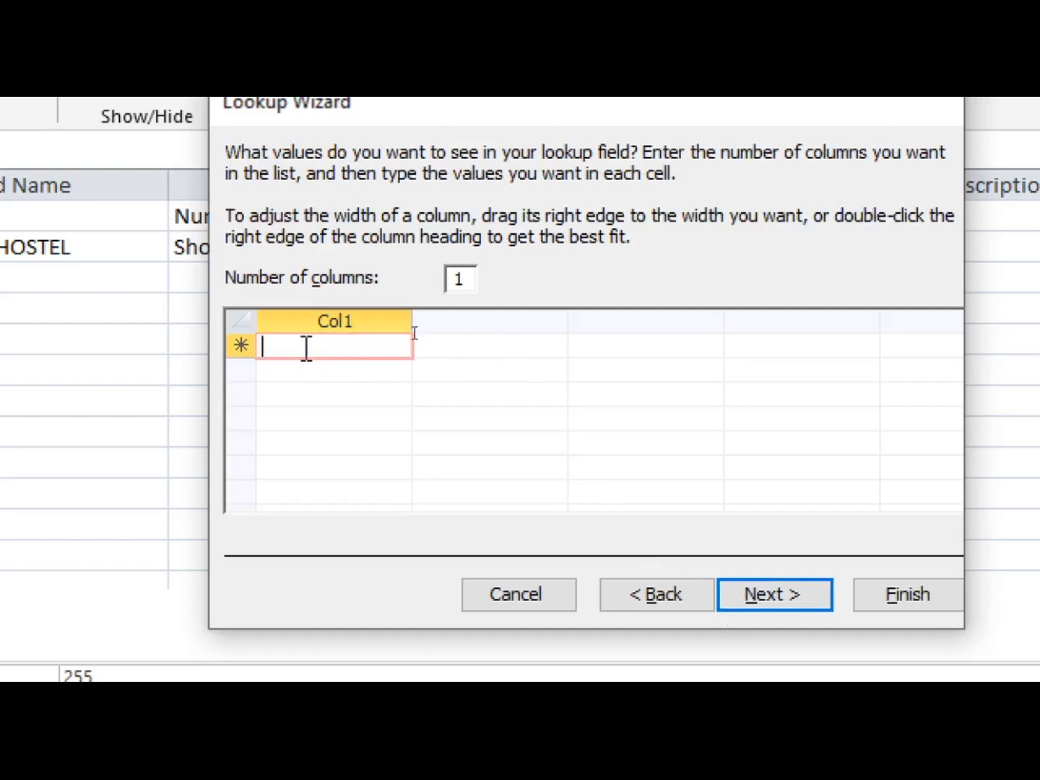
pyautogui.write('MT')
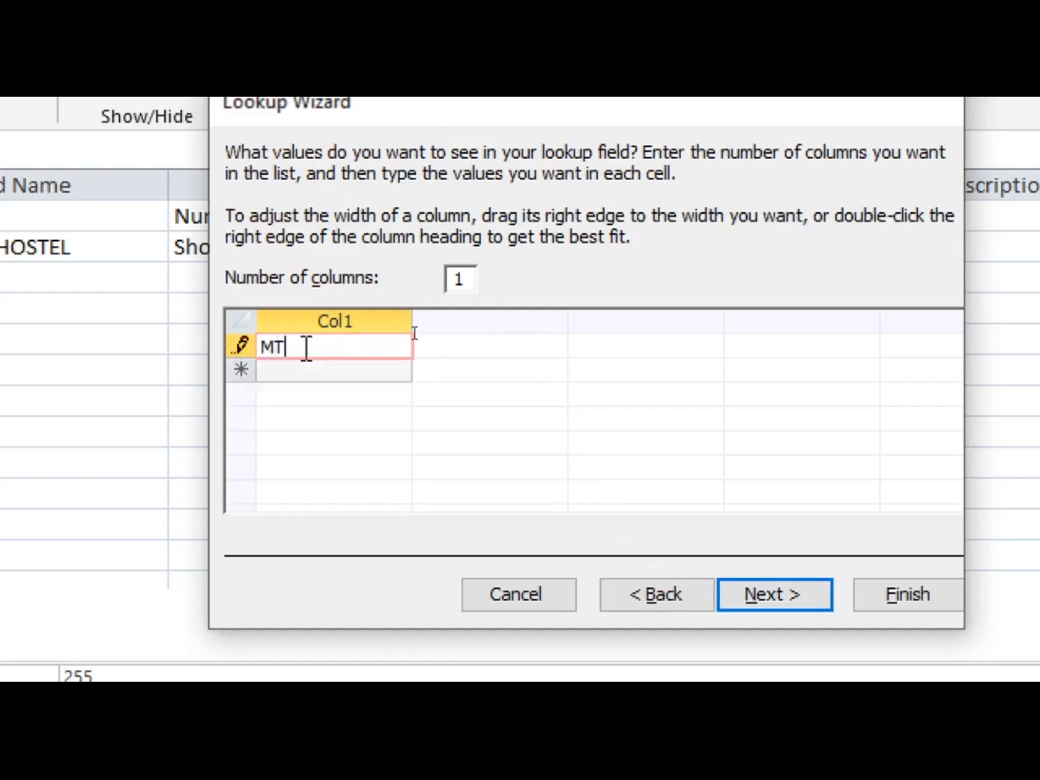
pyautogui.write(' CARMERL')
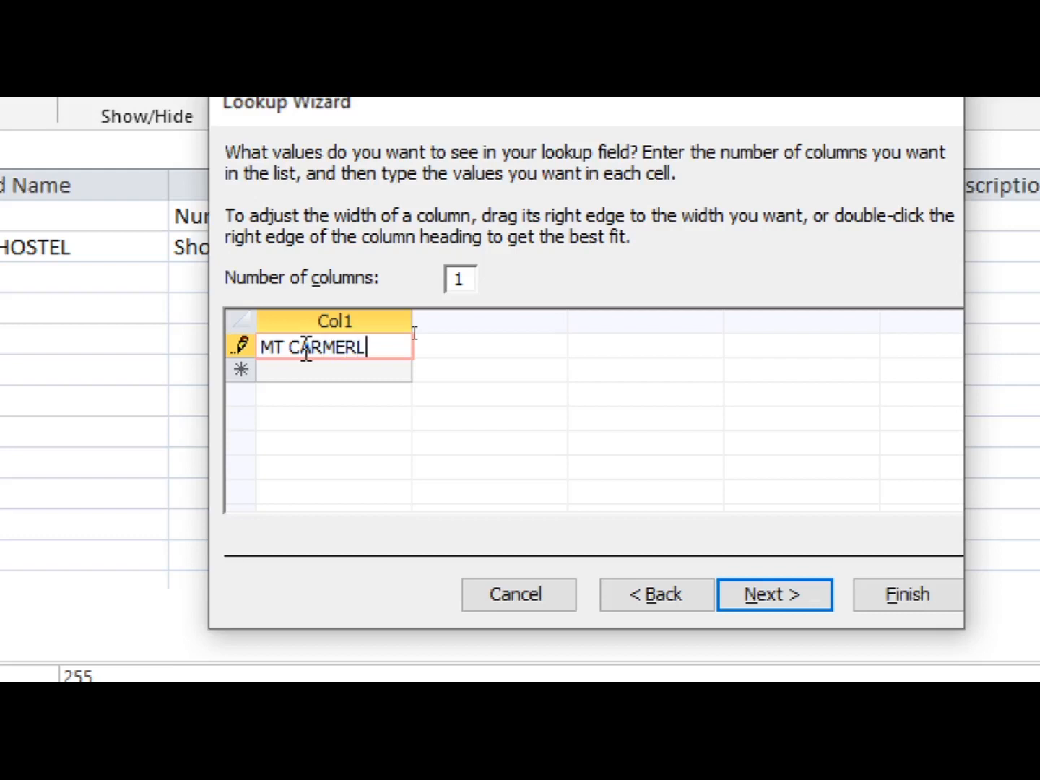
pyautogui.press('BackSpace')
pyautogui.press('BackSpace')
pyautogui.write('L')
pyautogui.press('Down')
pyautogui.write('TANA')
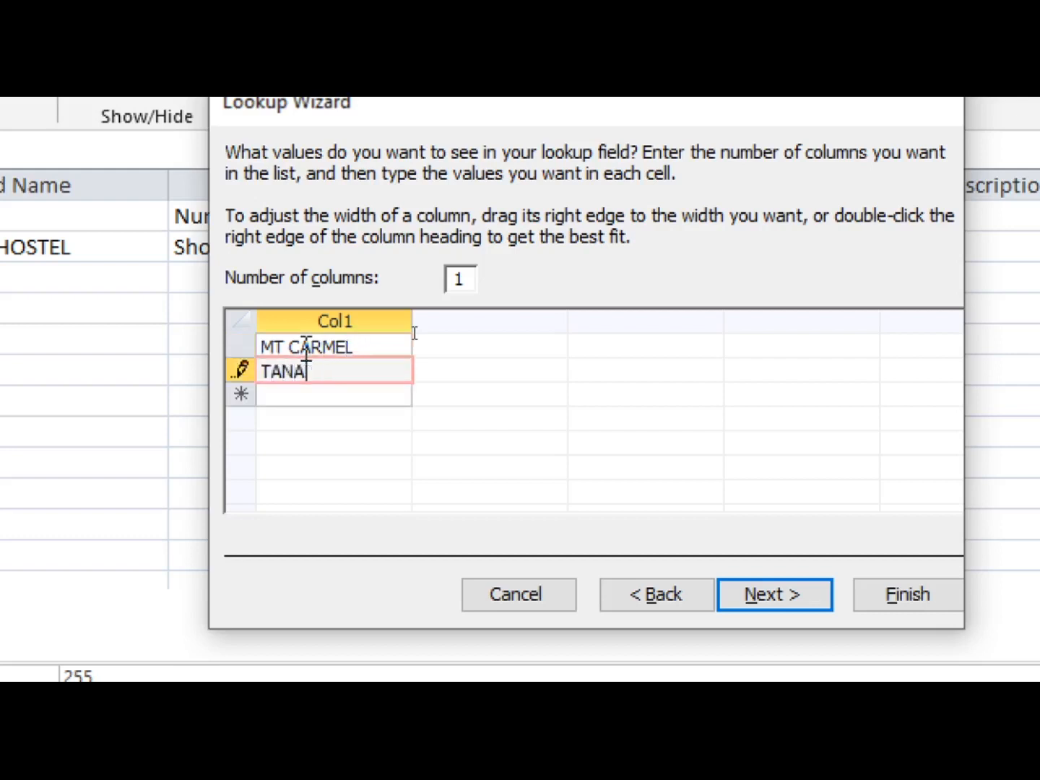
pyautogui.write('R  RIVER')
pyautogui.press('Down')
pyautogui.write('RIVER NILE')
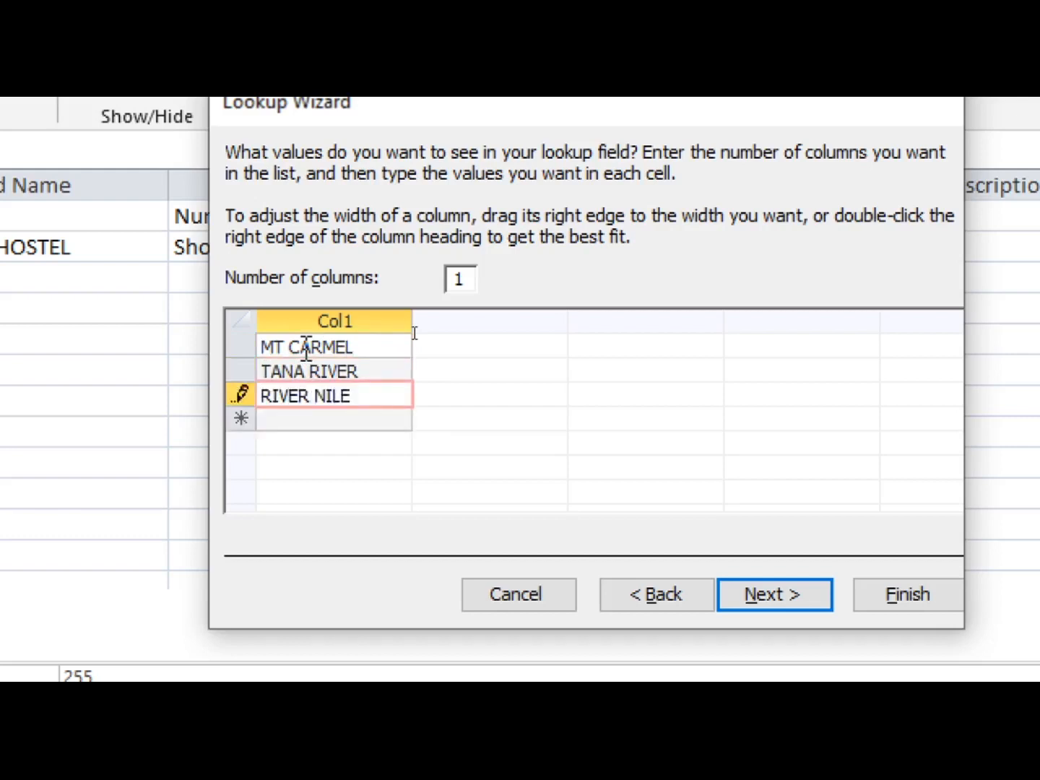
pyautogui.press('Down')
pyautogui.write('DELTA')
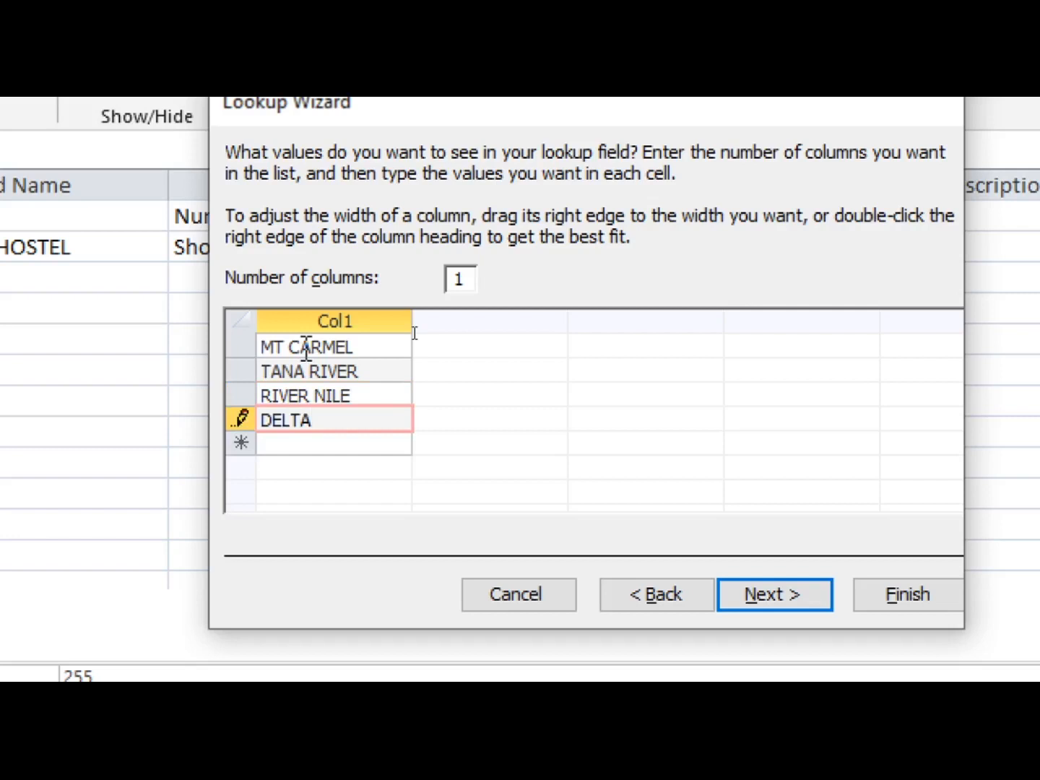
pyautogui.click(953, 596)
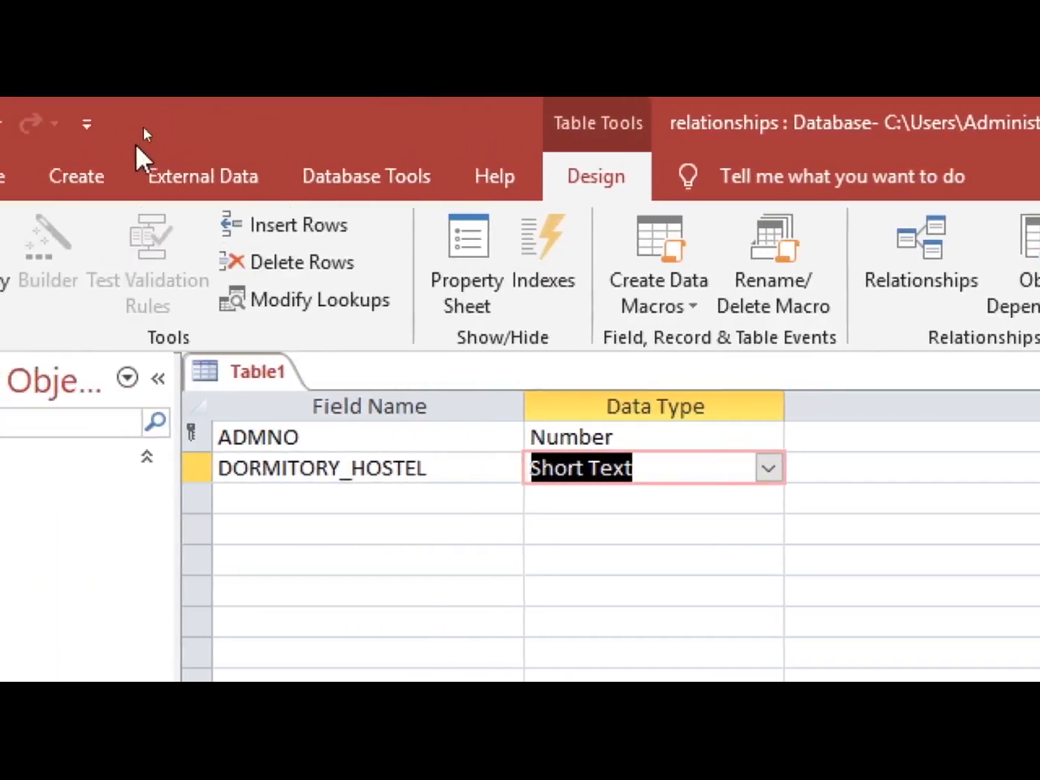
# Step: Save the third table under the name HOSTEL and close it
pyautogui.click(58, 119)
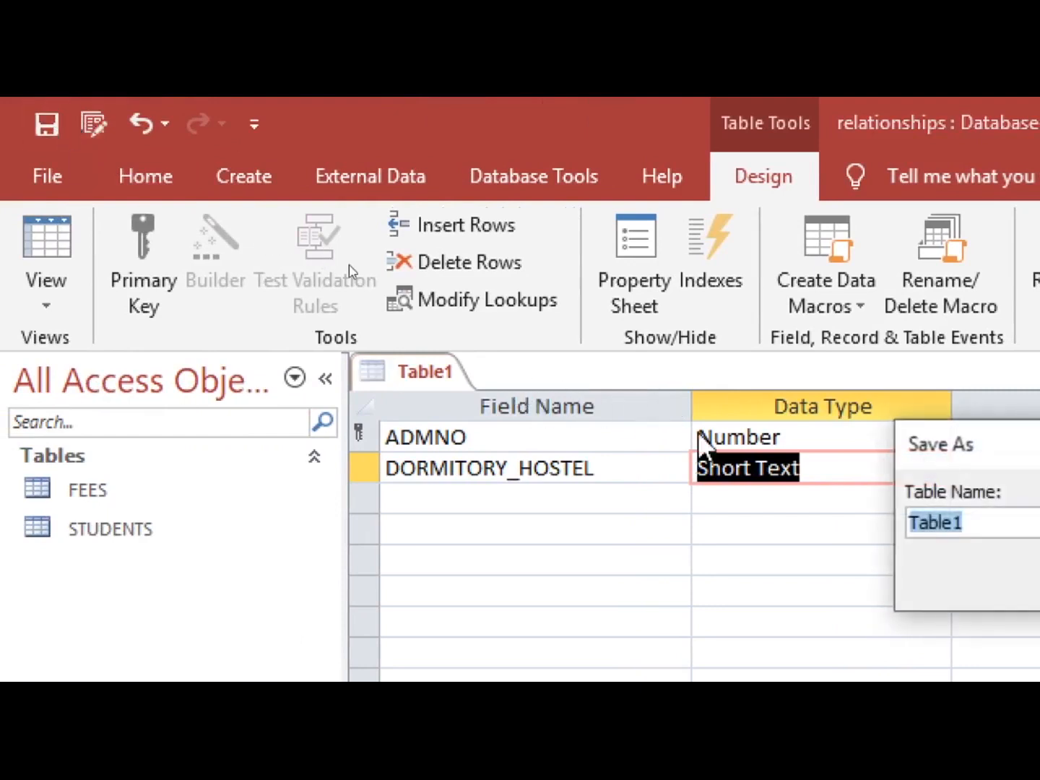
pyautogui.write('HOSTEL')
pyautogui.press('Return')
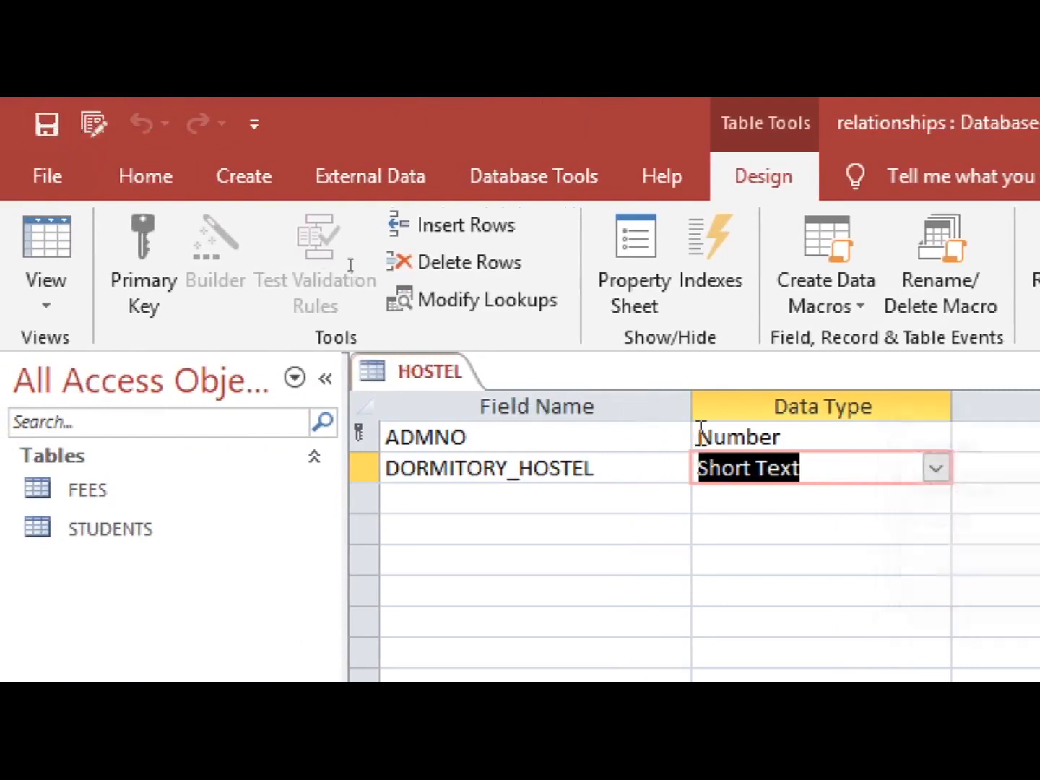
pyautogui.rightClick(413, 385)
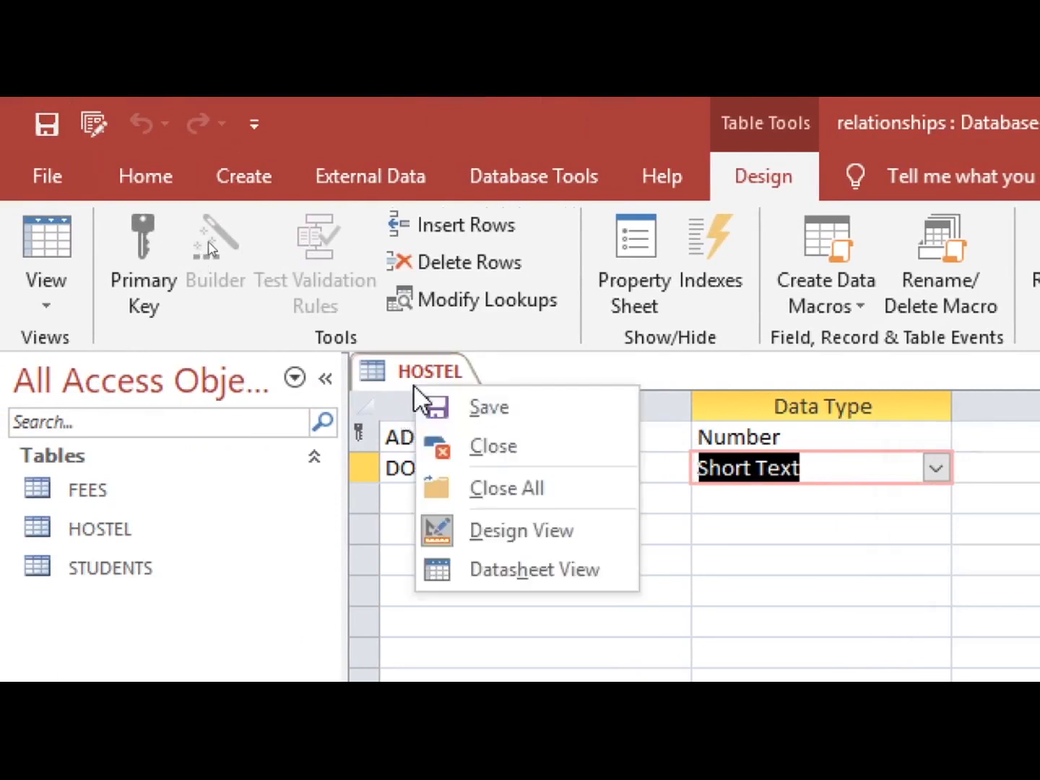
pyautogui.click(455, 445)
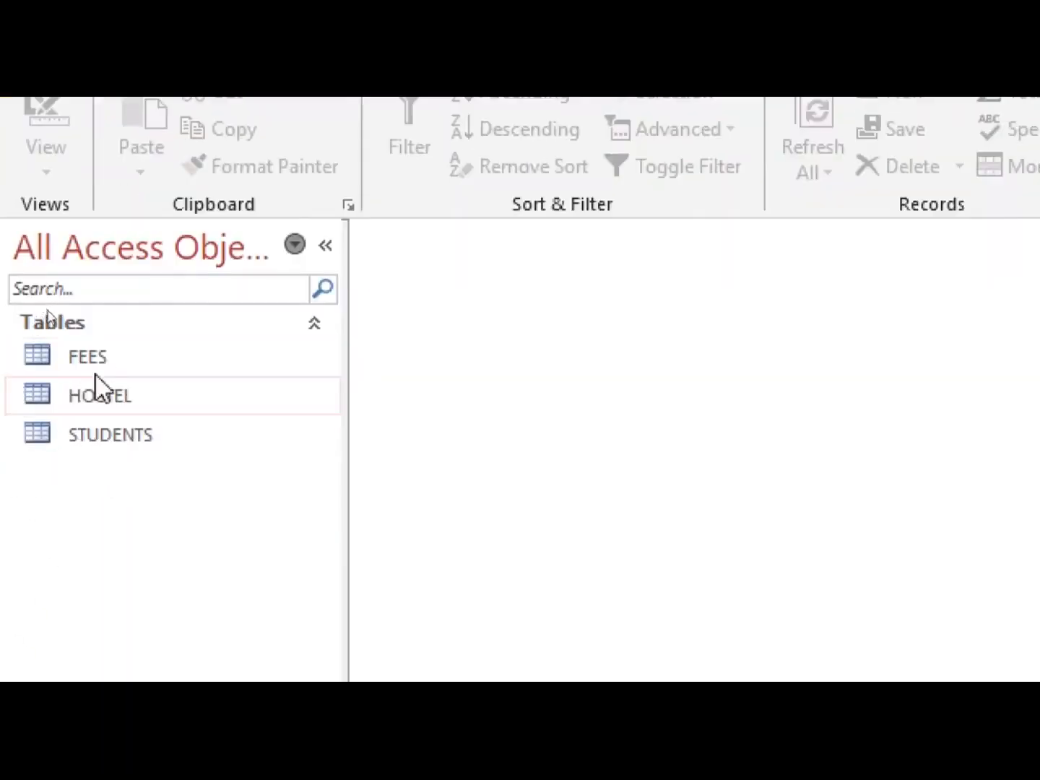
# Step: Open the STUDENTS table and enter four consecutive admission numbers in the ADMNO column
pyautogui.doubleClick(97, 439)
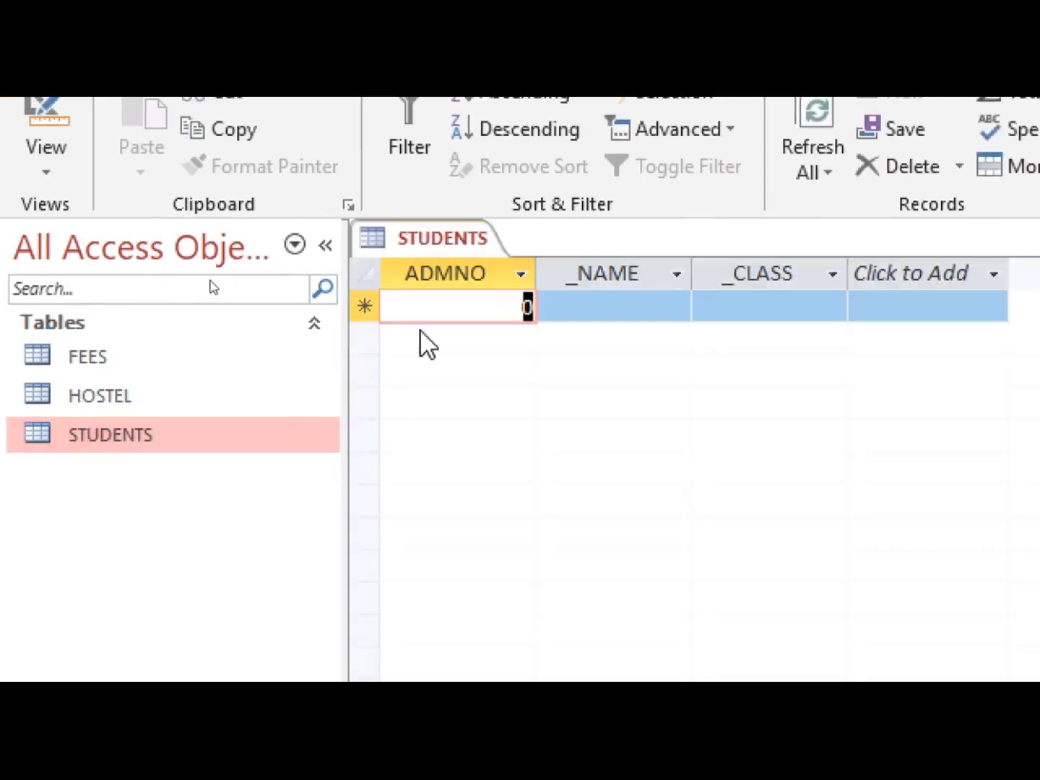
pyautogui.write('100')
pyautogui.press('Down')
pyautogui.write('10')
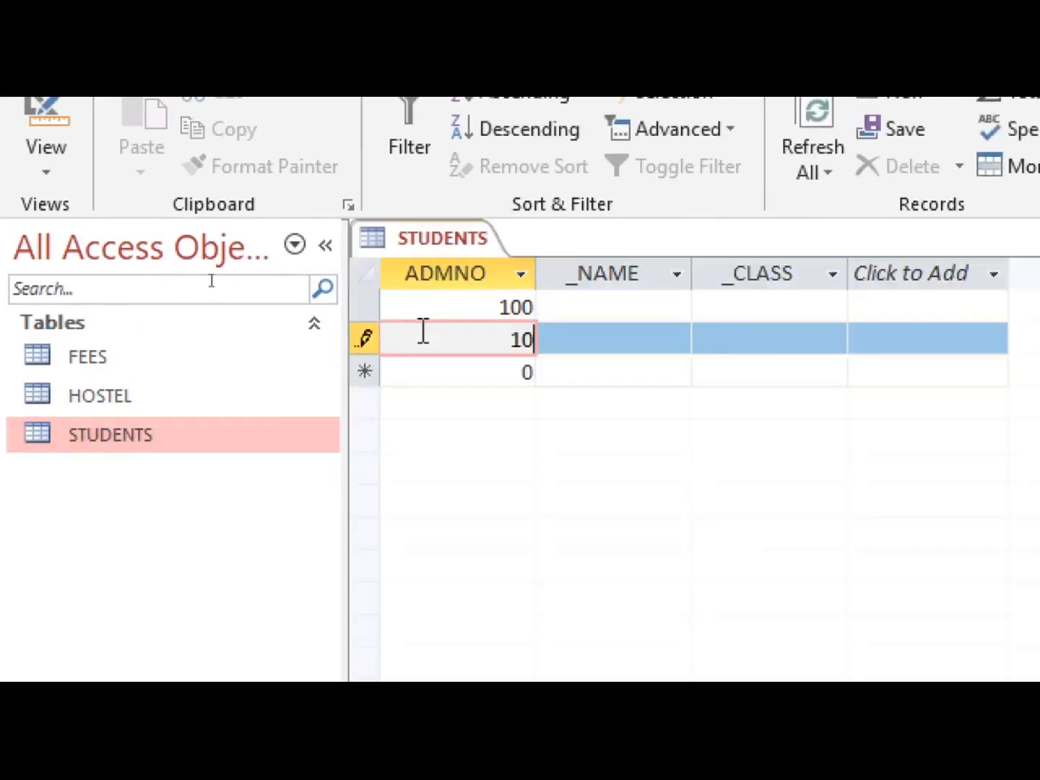
pyautogui.write('0')
pyautogui.press('BackSpace')
pyautogui.write('1')
pyautogui.press('Down')
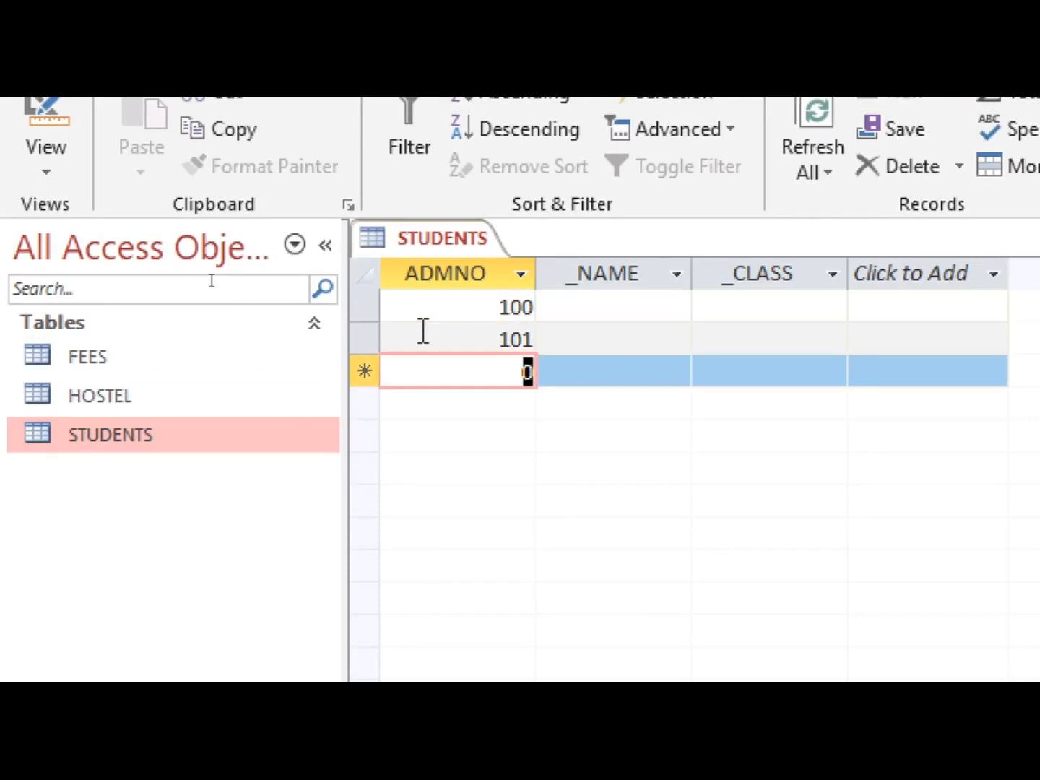
pyautogui.write('102')
pyautogui.press('Down')
pyautogui.write('103')
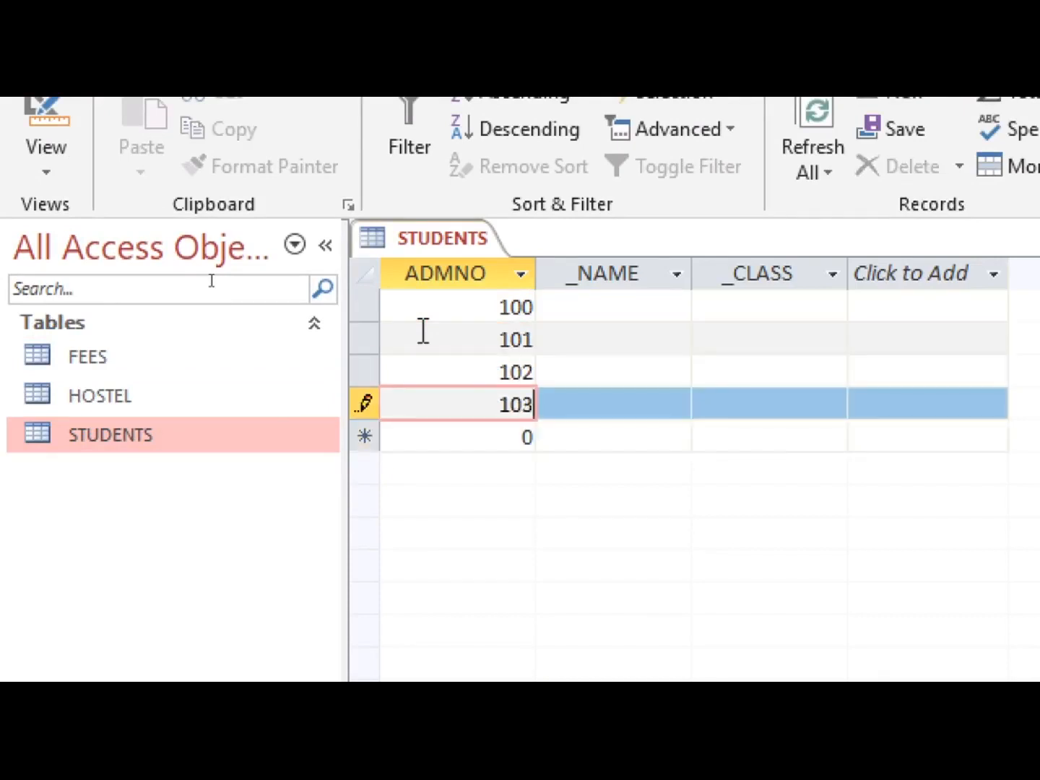
# Step: Enter the four students' names in the _NAME column of the STUDENTS table
pyautogui.click(566, 313)
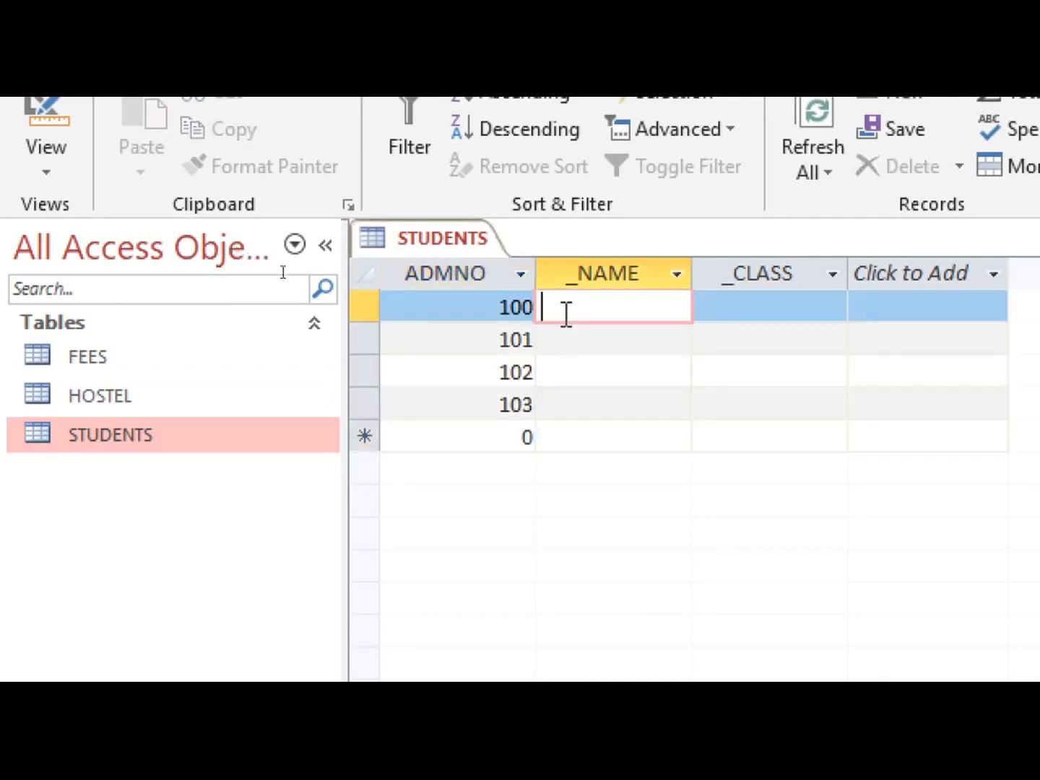
pyautogui.write('JACKSON')
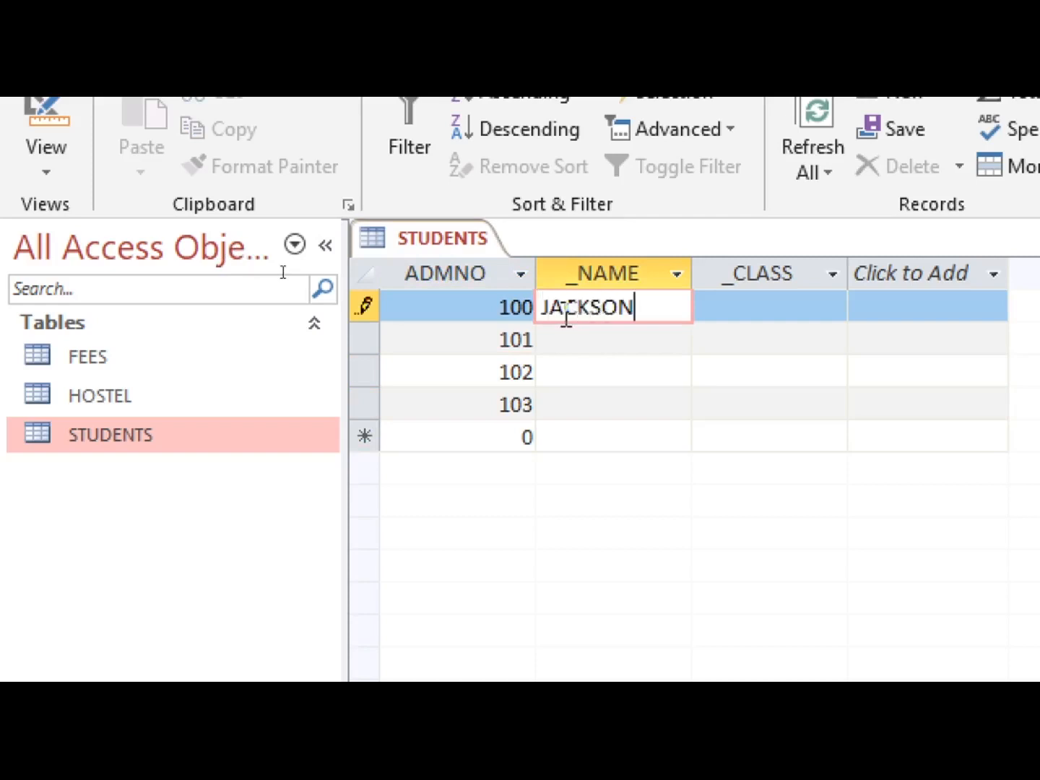
pyautogui.press('Down')
pyautogui.write('BONIFACE')
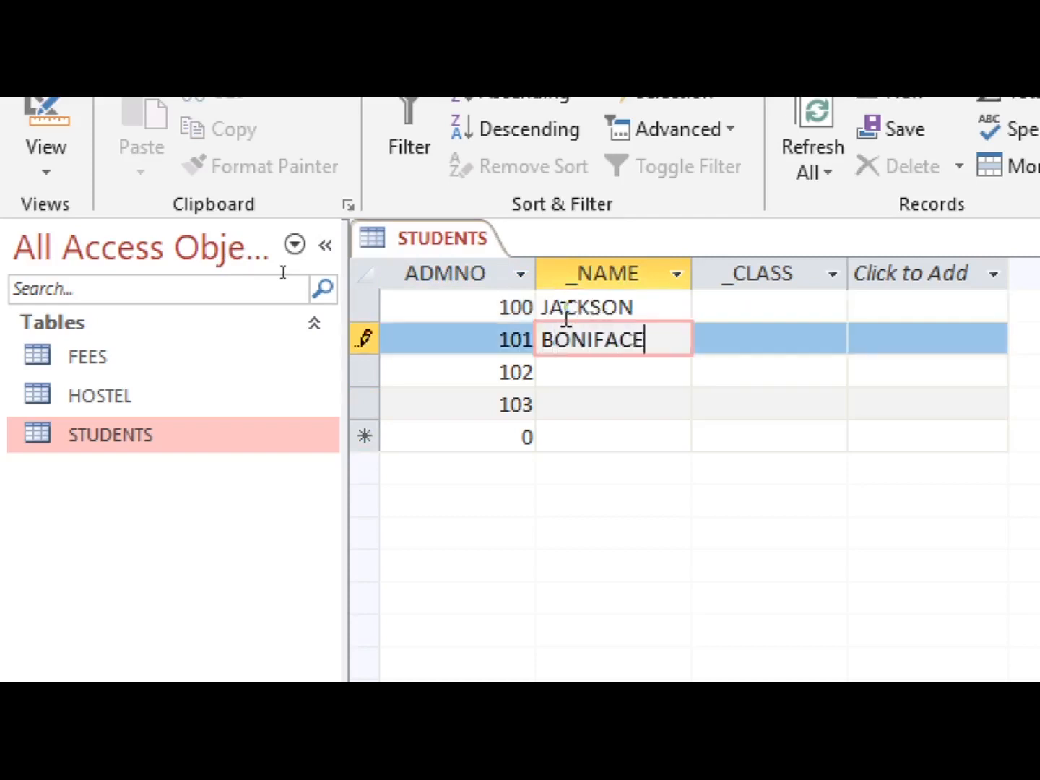
pyautogui.press('Down')
pyautogui.write('BENSON')
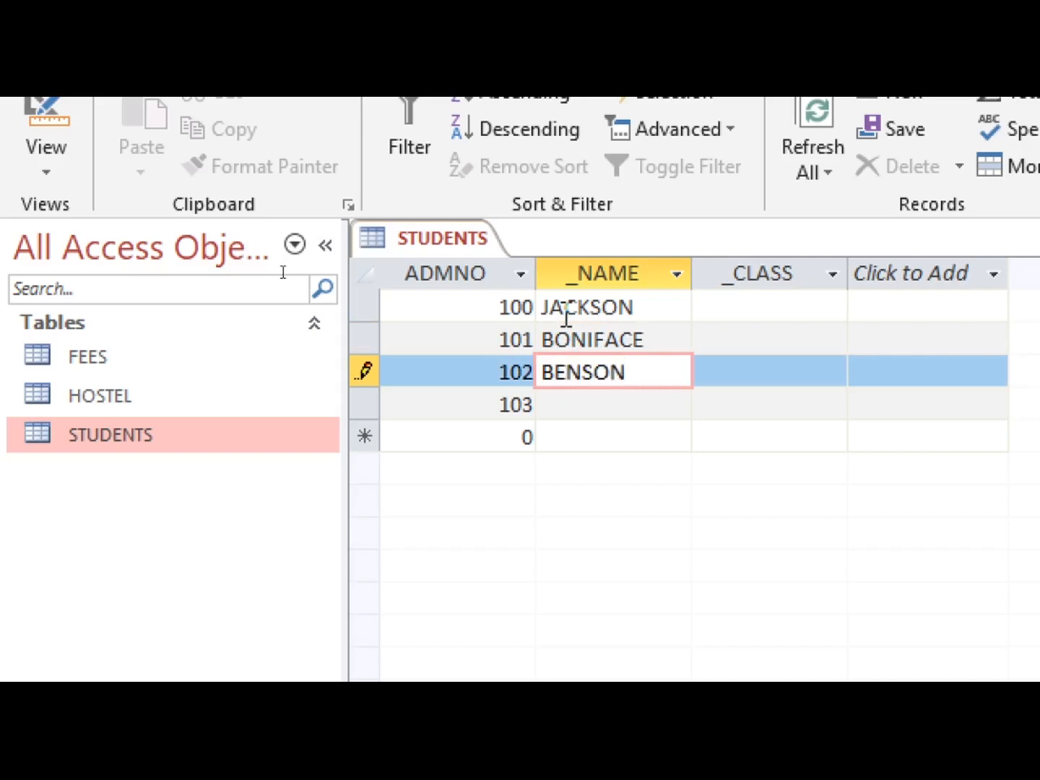
pyautogui.press('Down')
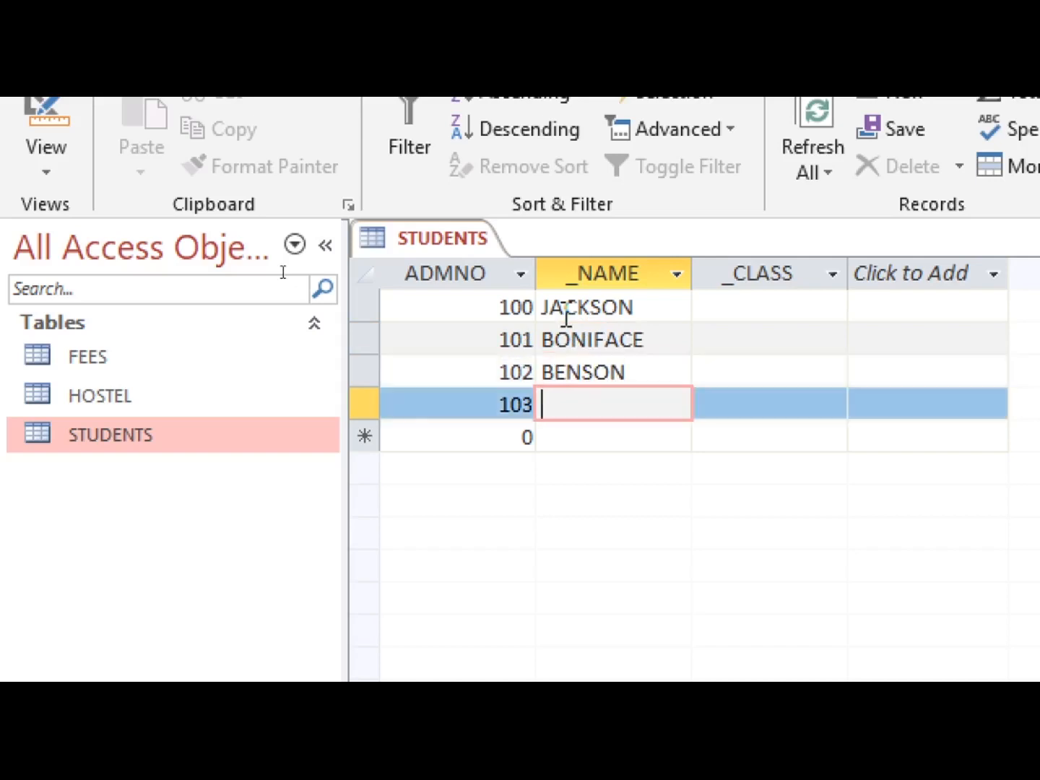
pyautogui.write('KORIRI')
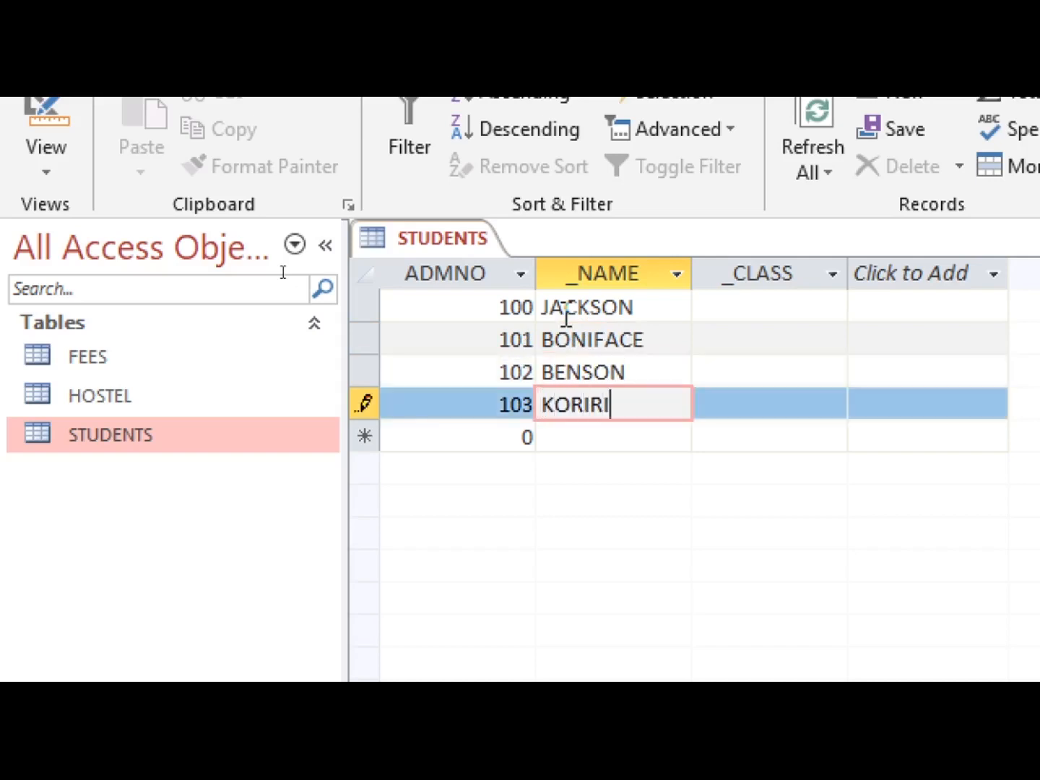
# Step: Enter 2 KENYA, 2 DUBAI, 2 MUMBAI and 2 LAGOS in the _CLASS column and close the STUDENTS table
pyautogui.click(727, 309)
pyautogui.write('2 KENYA')
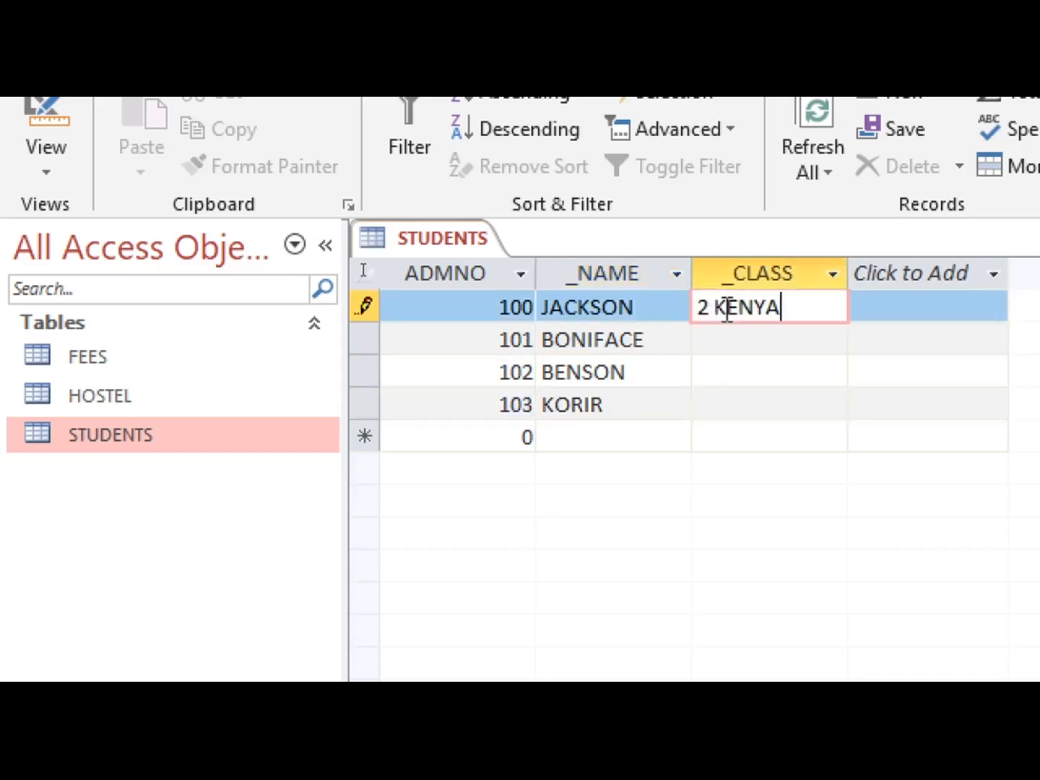
pyautogui.press('Down')
pyautogui.write('2')
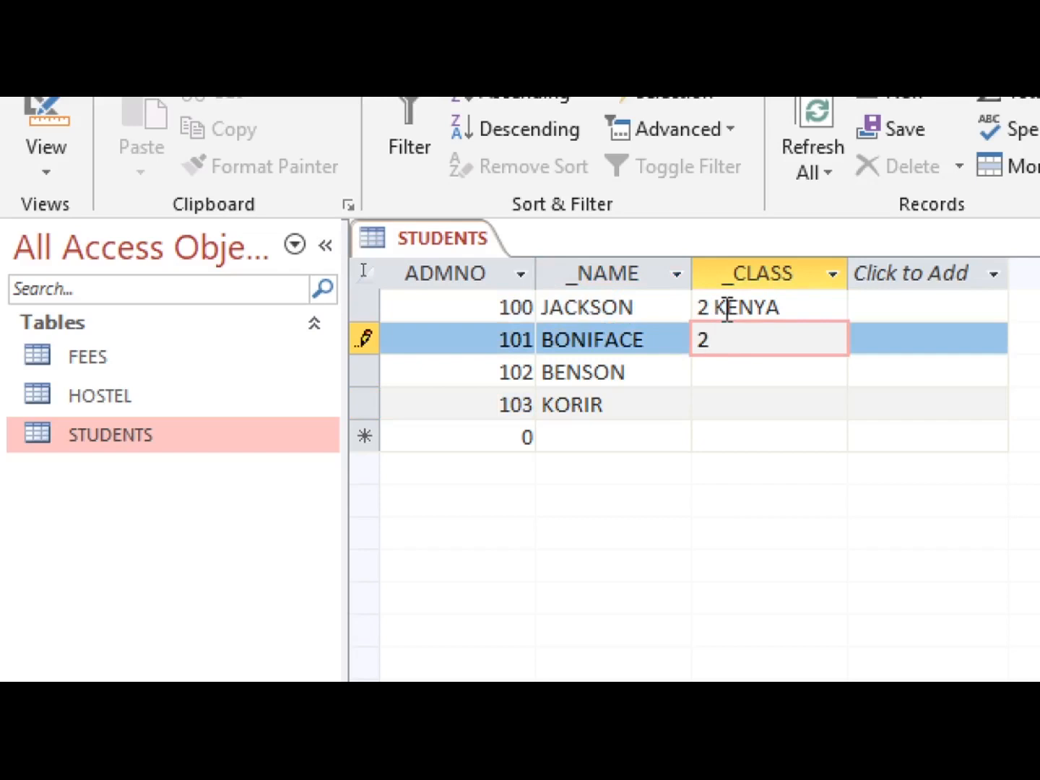
pyautogui.write(' DUBAI')
pyautogui.press('Down')
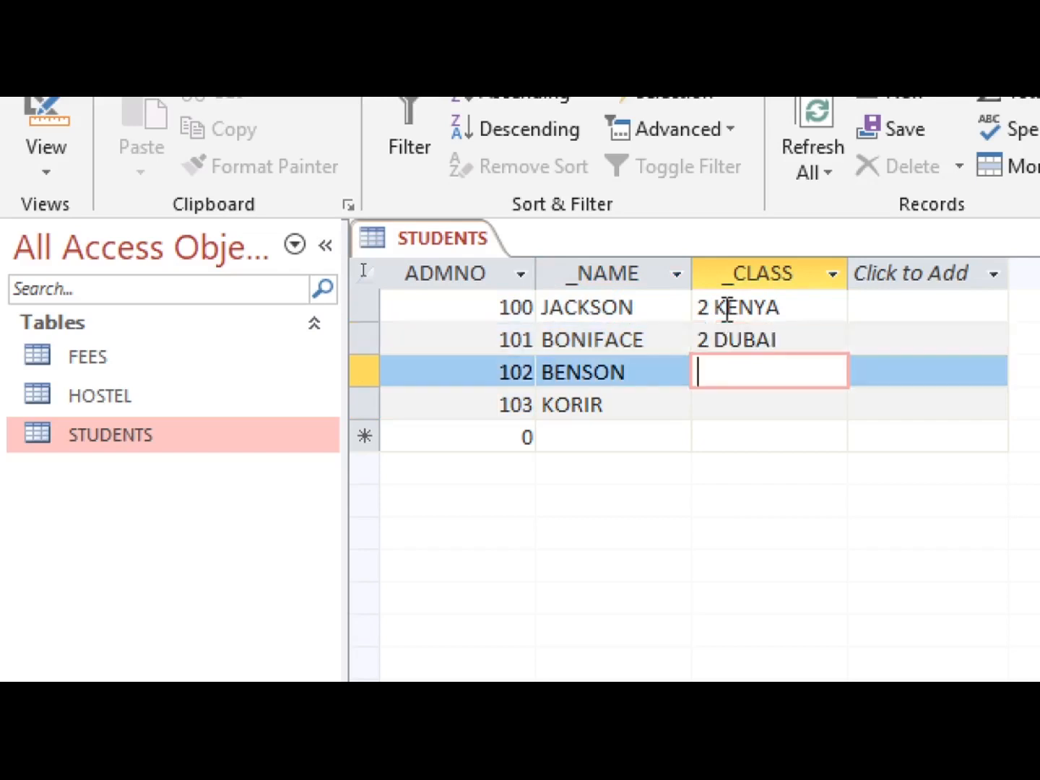
pyautogui.write('2 M')
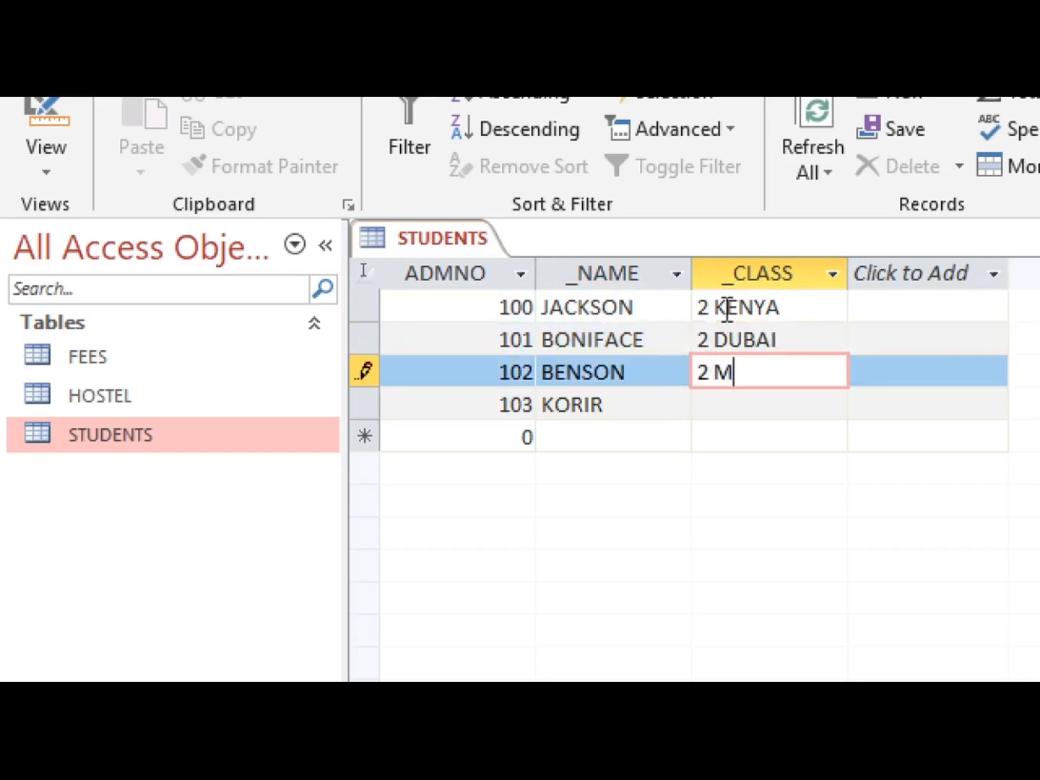
pyautogui.write('UMBAI')
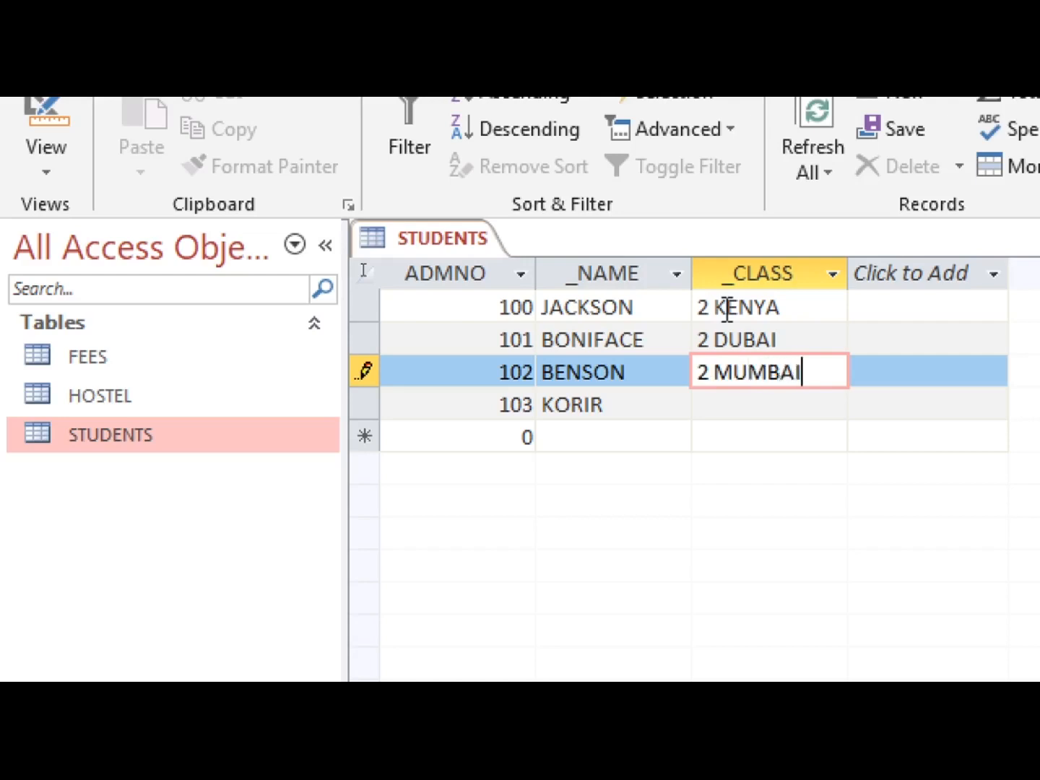
pyautogui.press('Down')
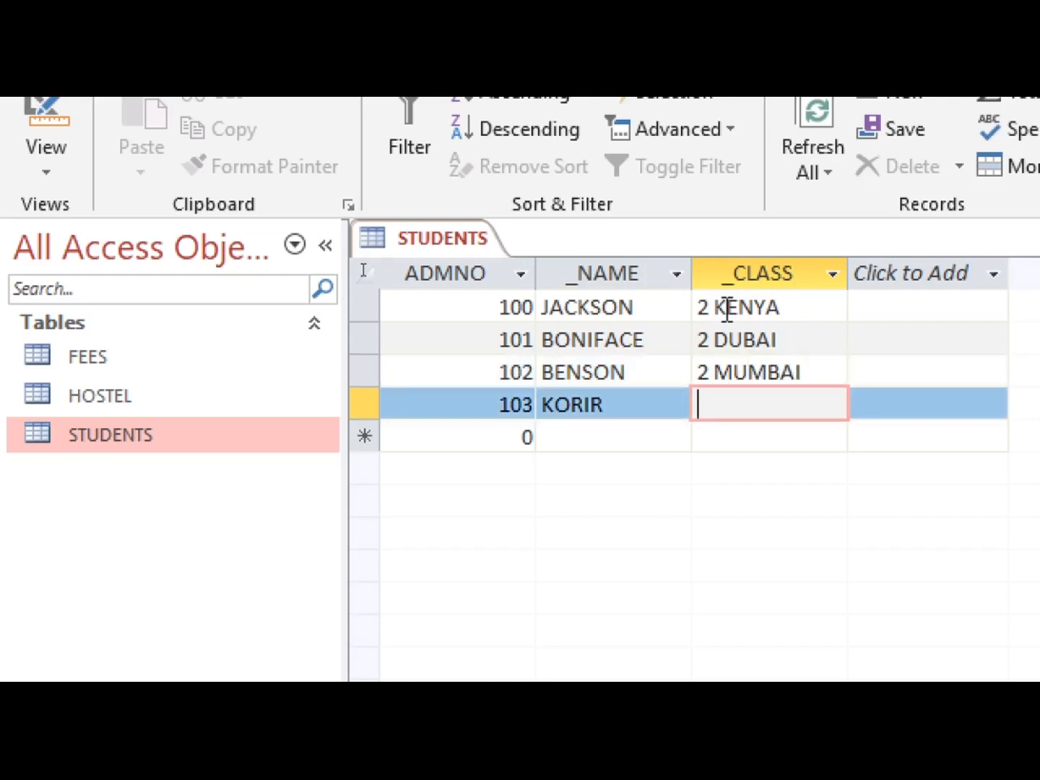
pyautogui.write('2 LAGOS')
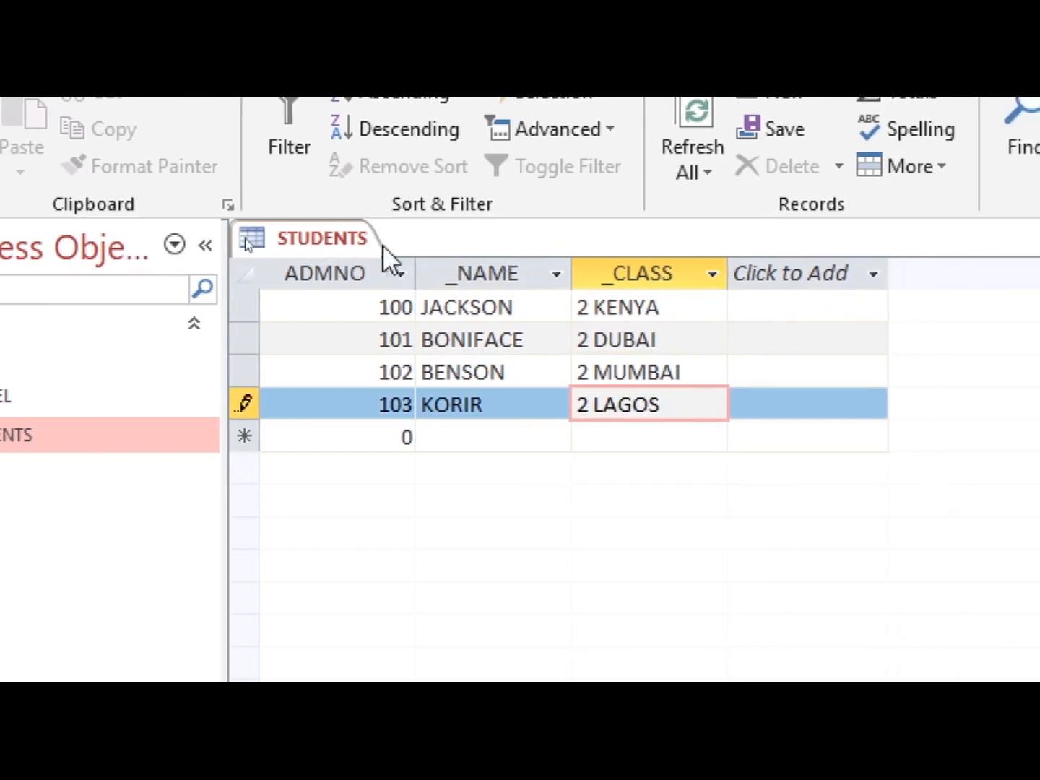
pyautogui.rightClick(293, 240)
pyautogui.click(334, 301)
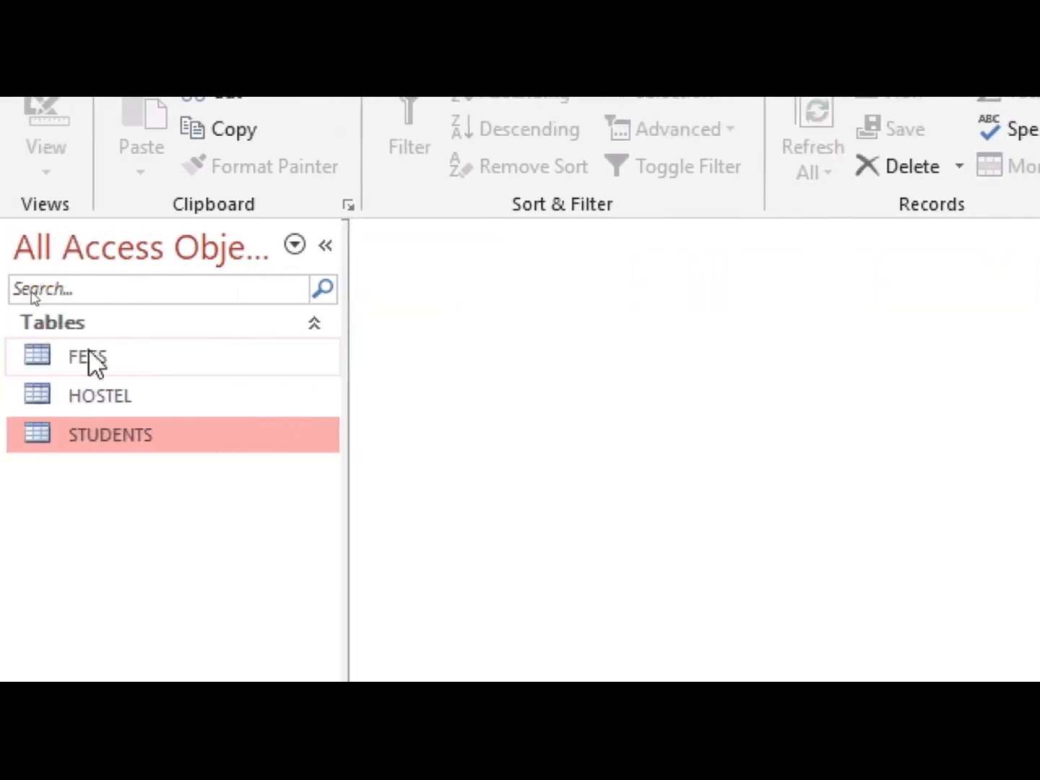
# Step: Open the HOSTEL table and enter the same four consecutive admission numbers in its ADMNO column
pyautogui.doubleClick(117, 395)
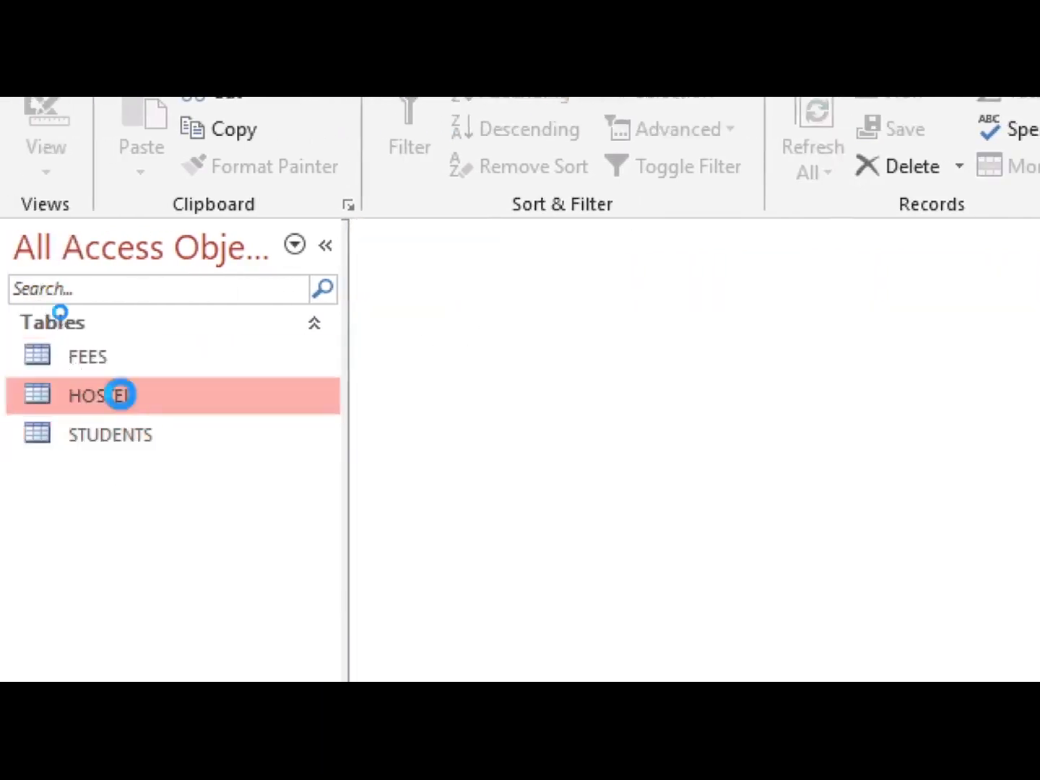
pyautogui.write('100')
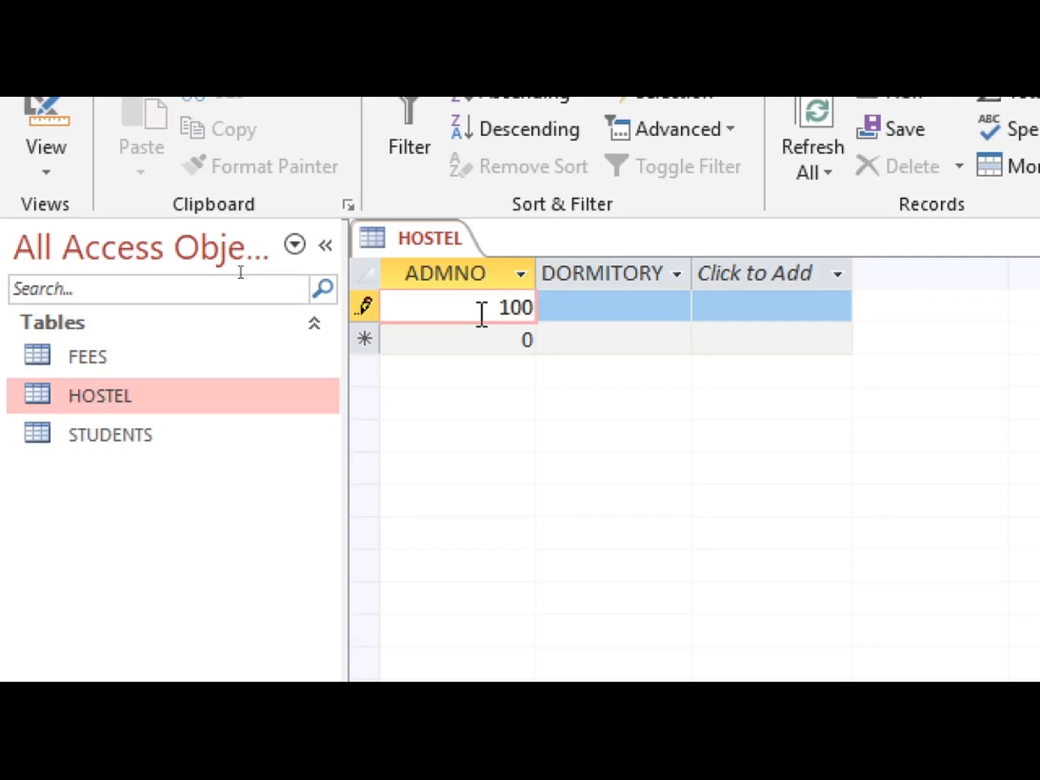
pyautogui.press('Down')
pyautogui.write('1')
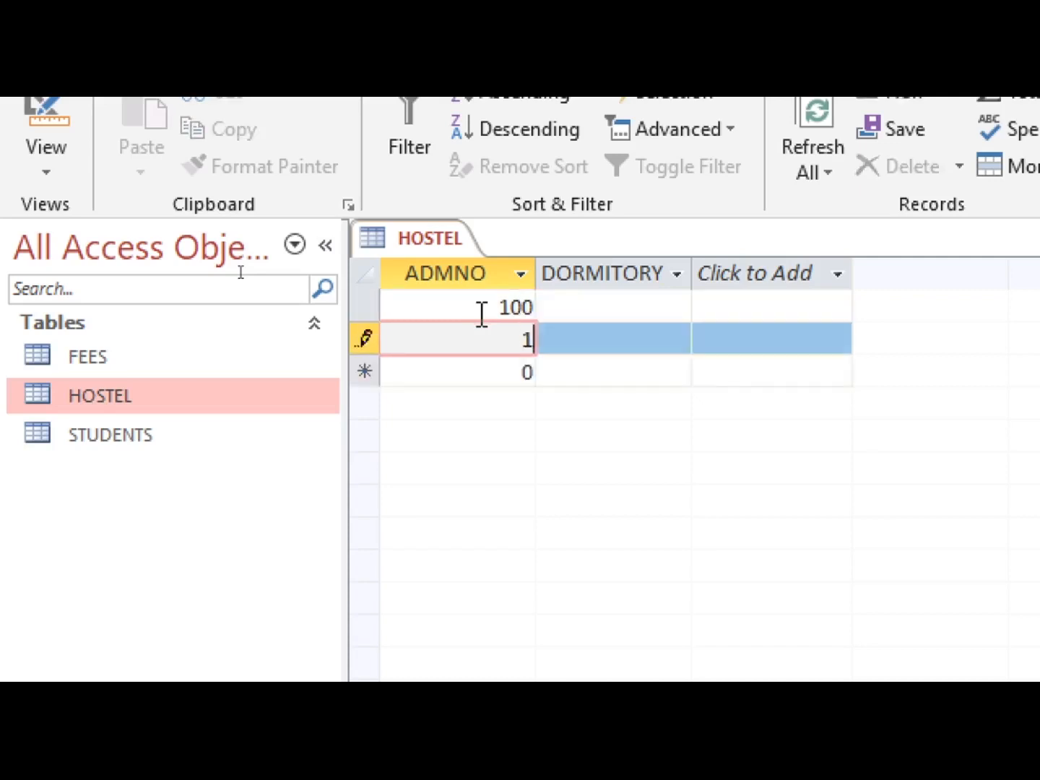
pyautogui.write('01')
pyautogui.press('Down')
pyautogui.write('102')
pyautogui.press('Down')
pyautogui.write('10')
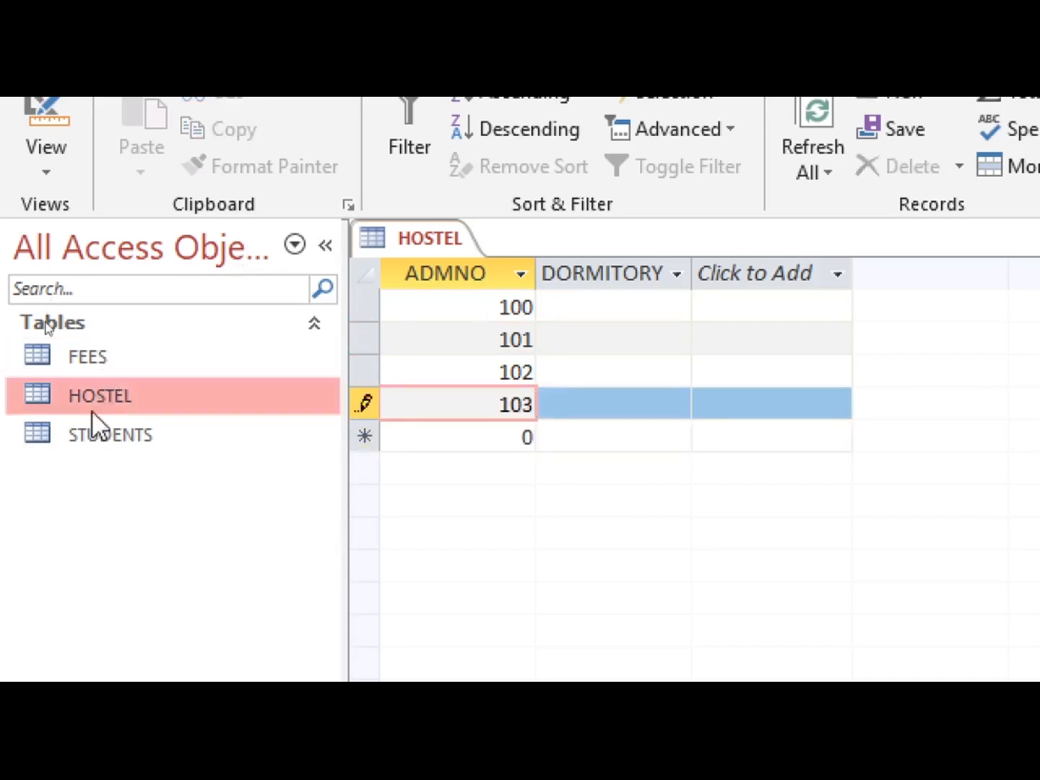
# Step: Copy the ADMNO column of the STUDENTS table and paste it over the ADMNO column in HOSTEL
pyautogui.doubleClick(101, 434)
pyautogui.click(504, 273)
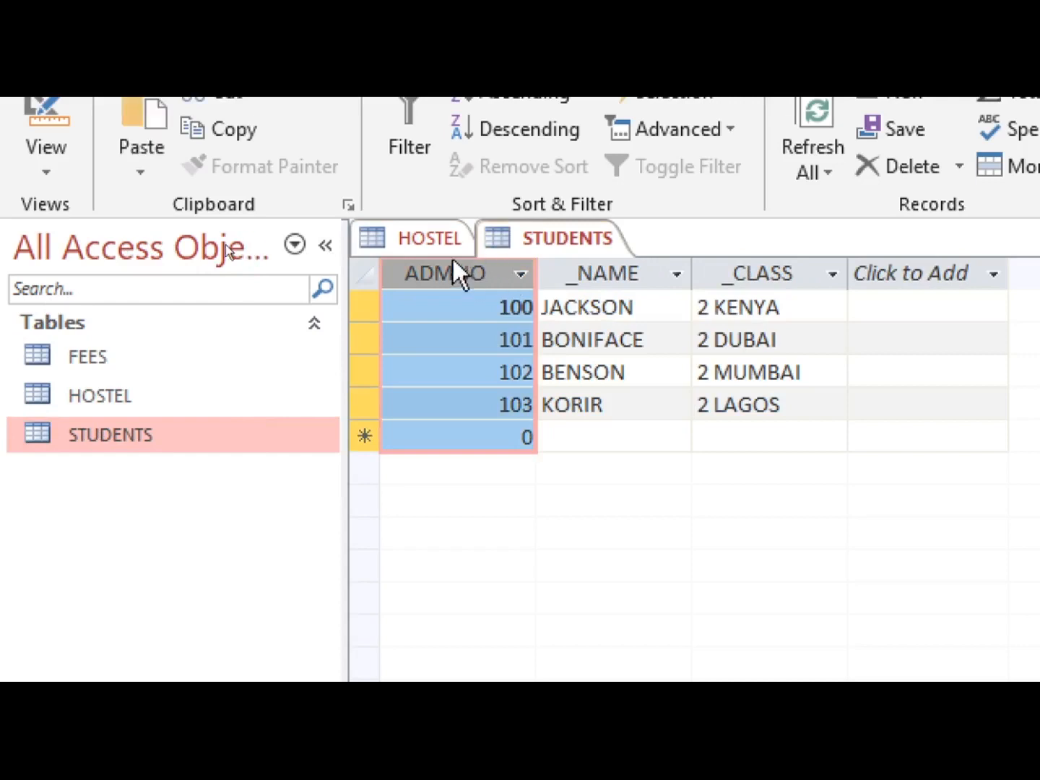
pyautogui.click(437, 240)
pyautogui.click(432, 274)
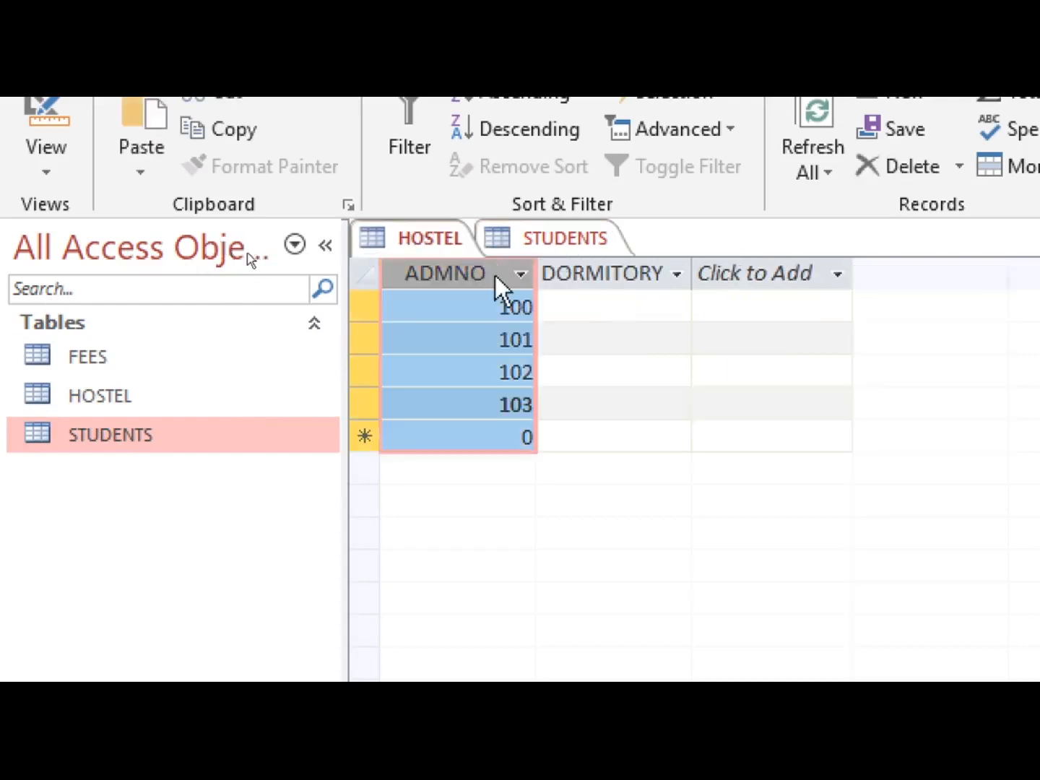
pyautogui.hotkey('ctrl', 'v')
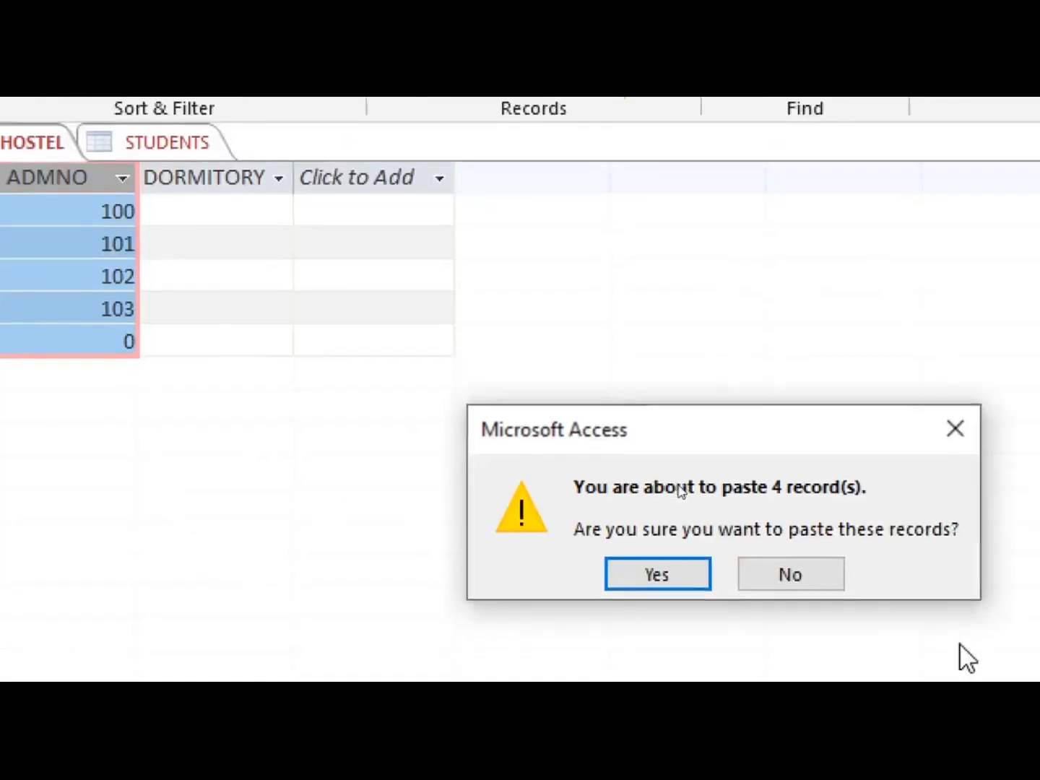
pyautogui.click(687, 523)
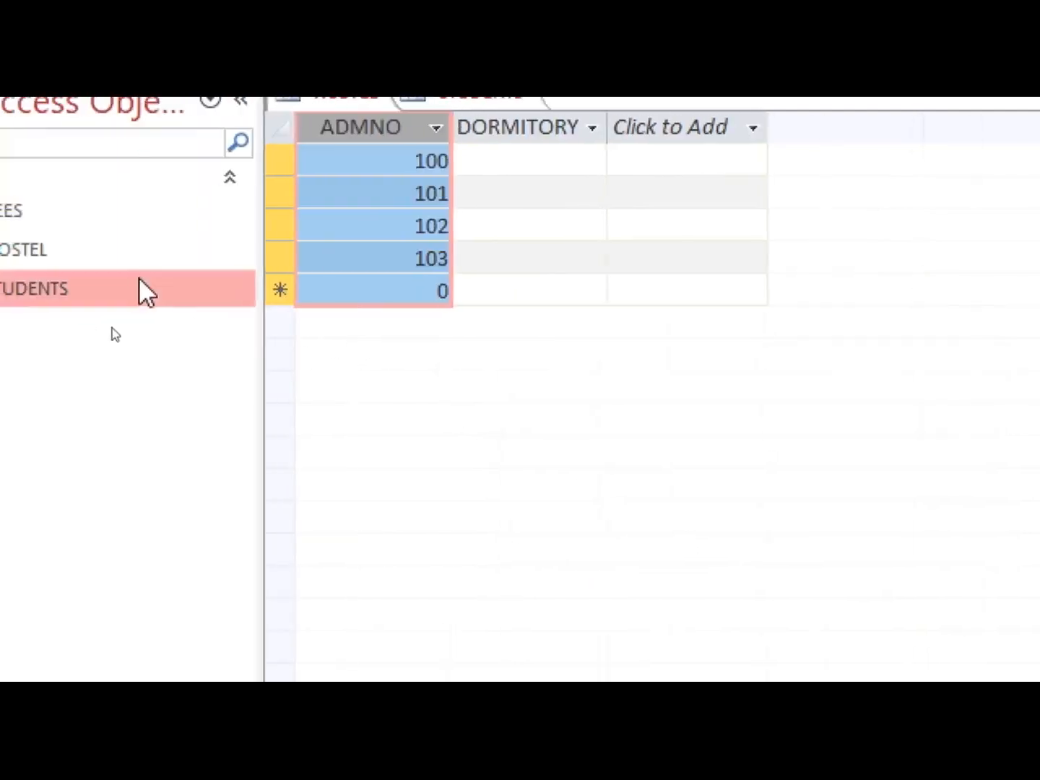
# Step: Set the dormitory of the first two HOSTEL records to MT CARMEL and TANA RIVER
pyautogui.click(499, 218)
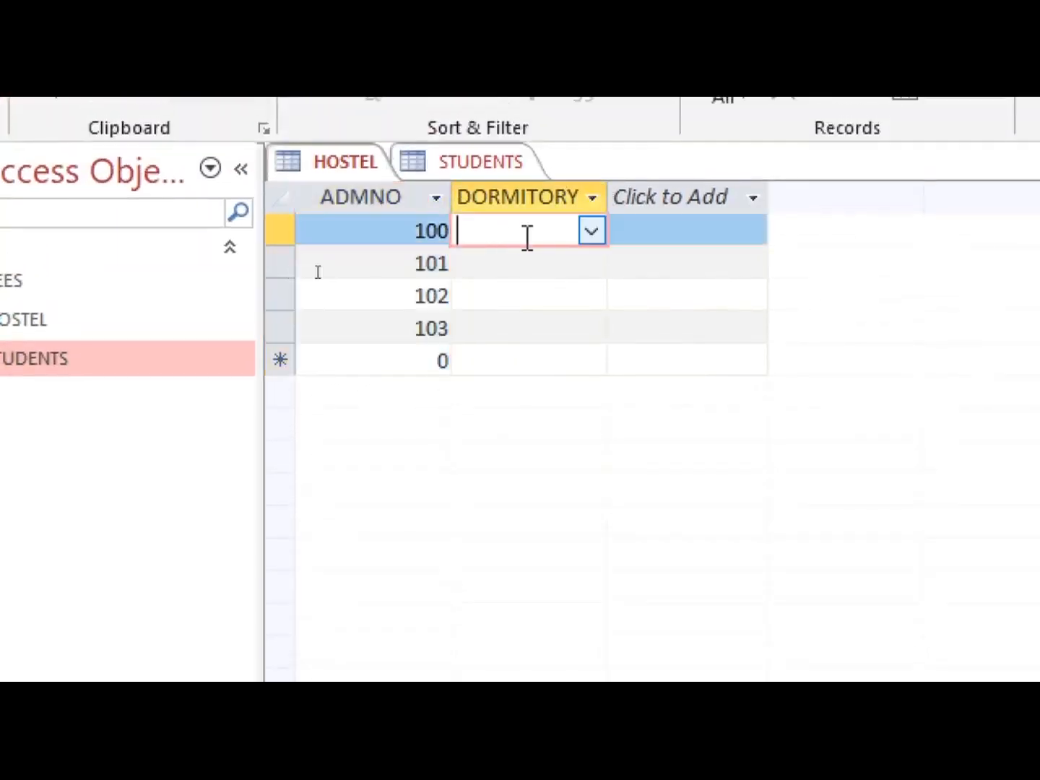
pyautogui.click(592, 232)
pyautogui.click(553, 261)
pyautogui.click(578, 263)
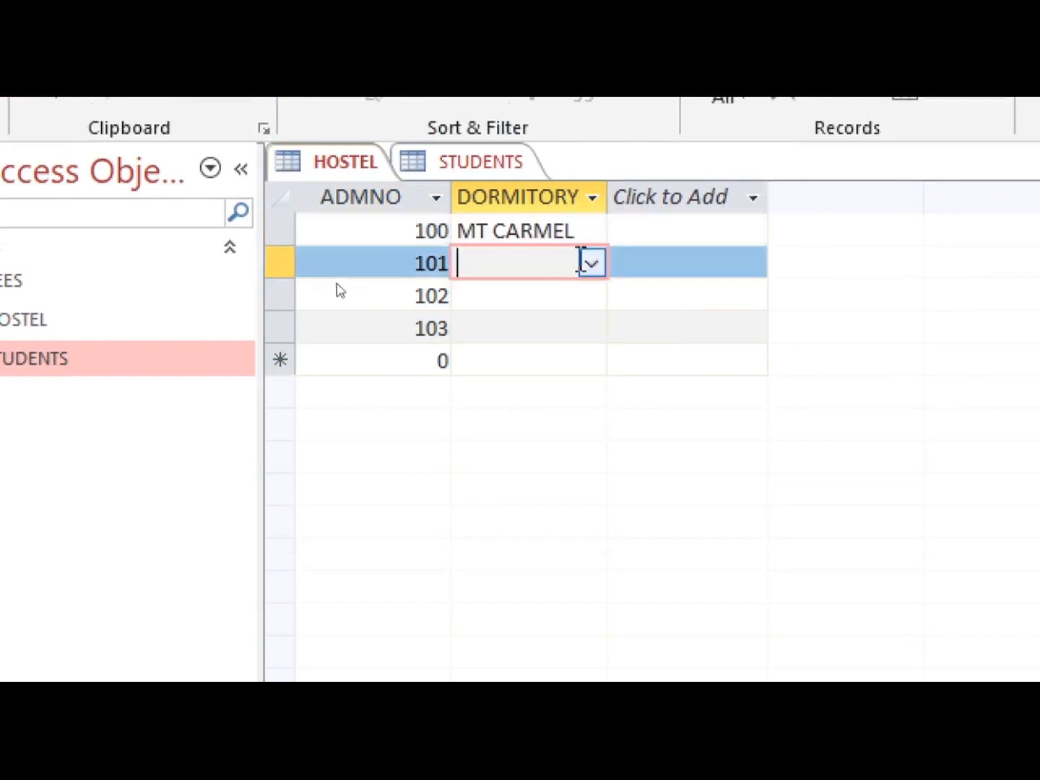
pyautogui.click(592, 264)
pyautogui.click(575, 327)
# Step: Set the dormitory of the third and fourth HOSTEL records to RIVER NILE and DELTA, and close all open tables
pyautogui.click(577, 297)
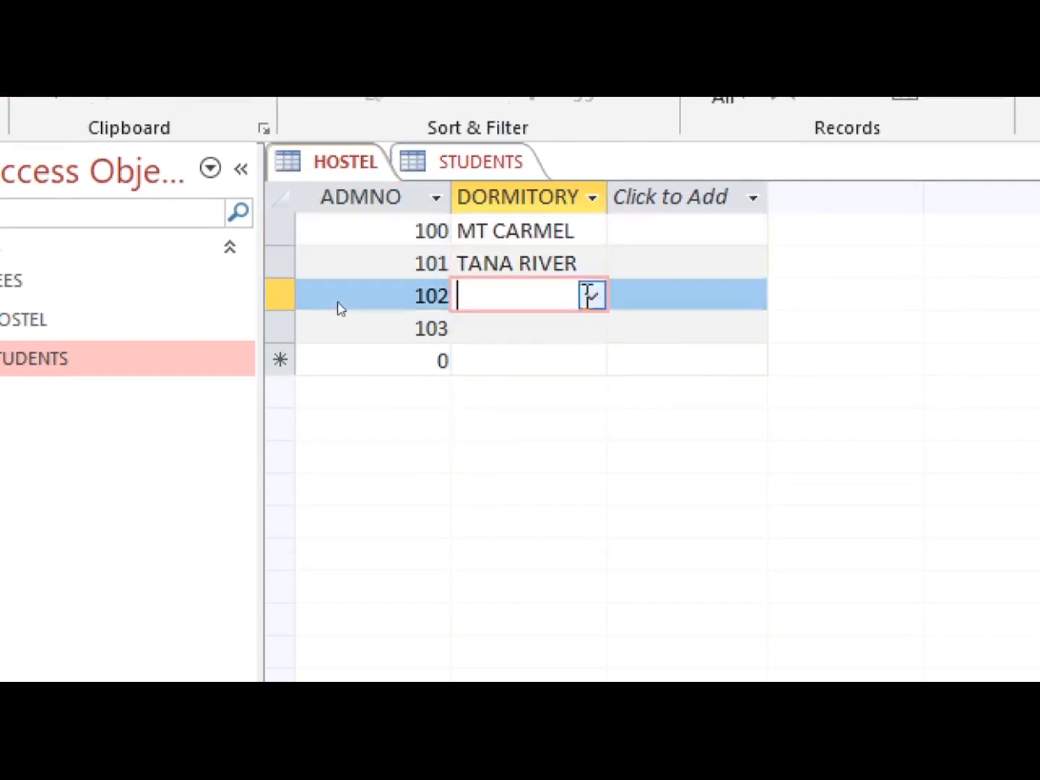
pyautogui.click(593, 295)
pyautogui.click(560, 392)
pyautogui.click(581, 328)
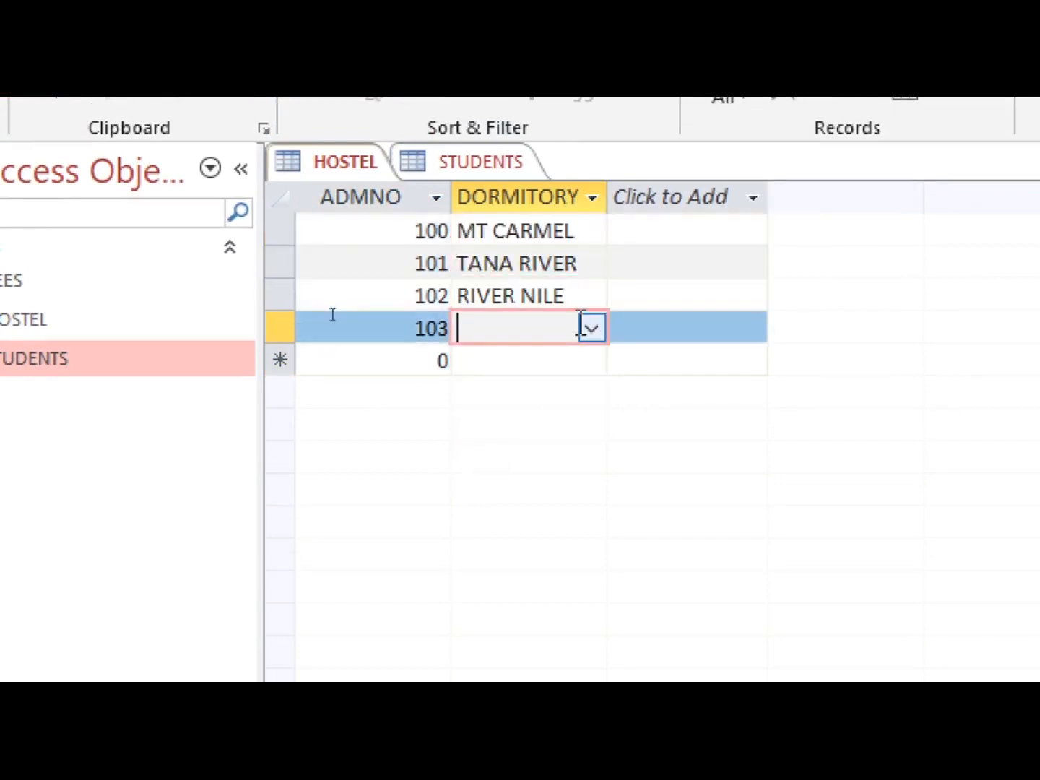
pyautogui.click(588, 329)
pyautogui.click(531, 449)
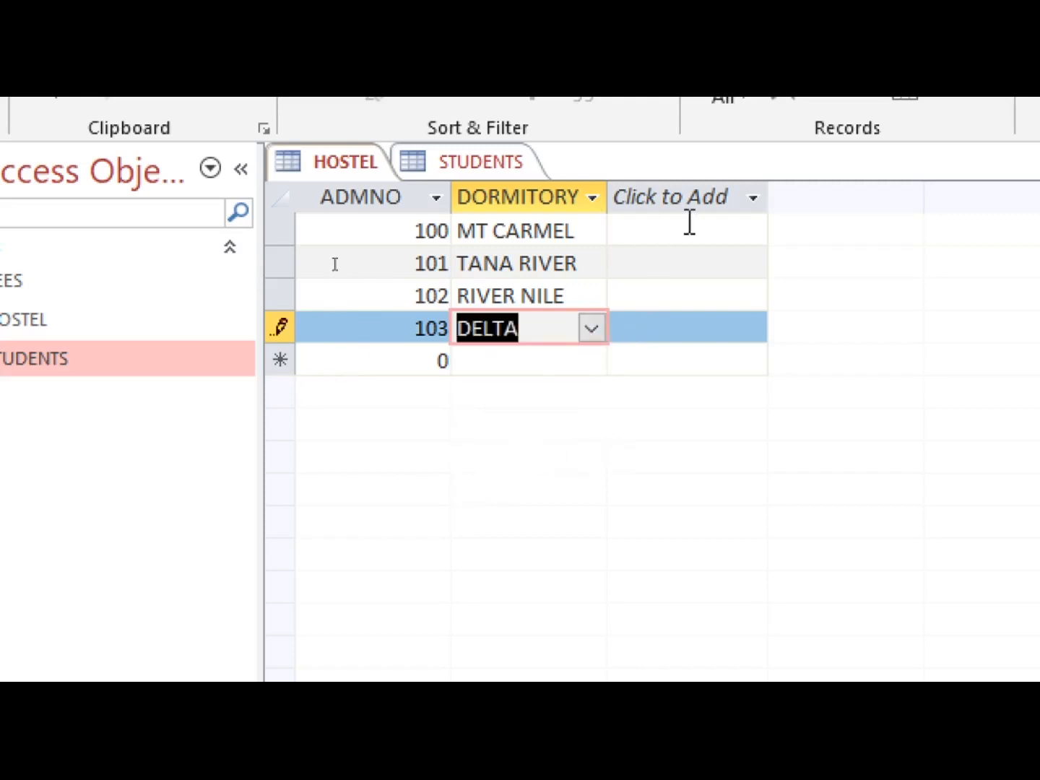
pyautogui.rightClick(460, 174)
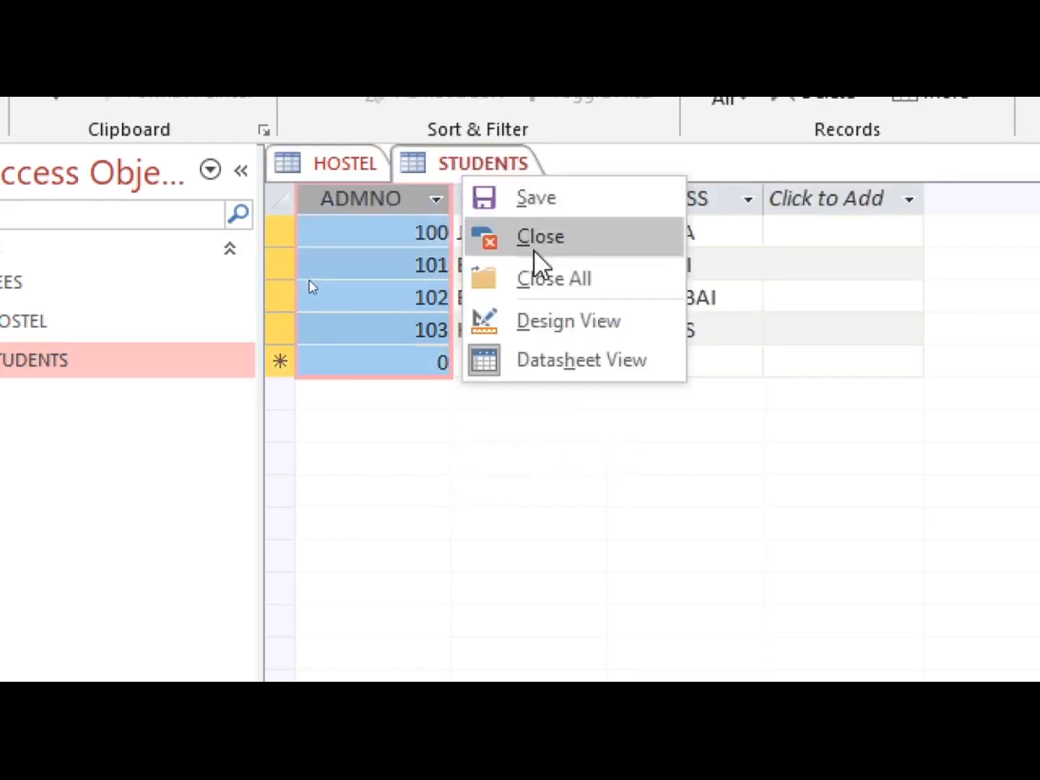
pyautogui.click(538, 288)
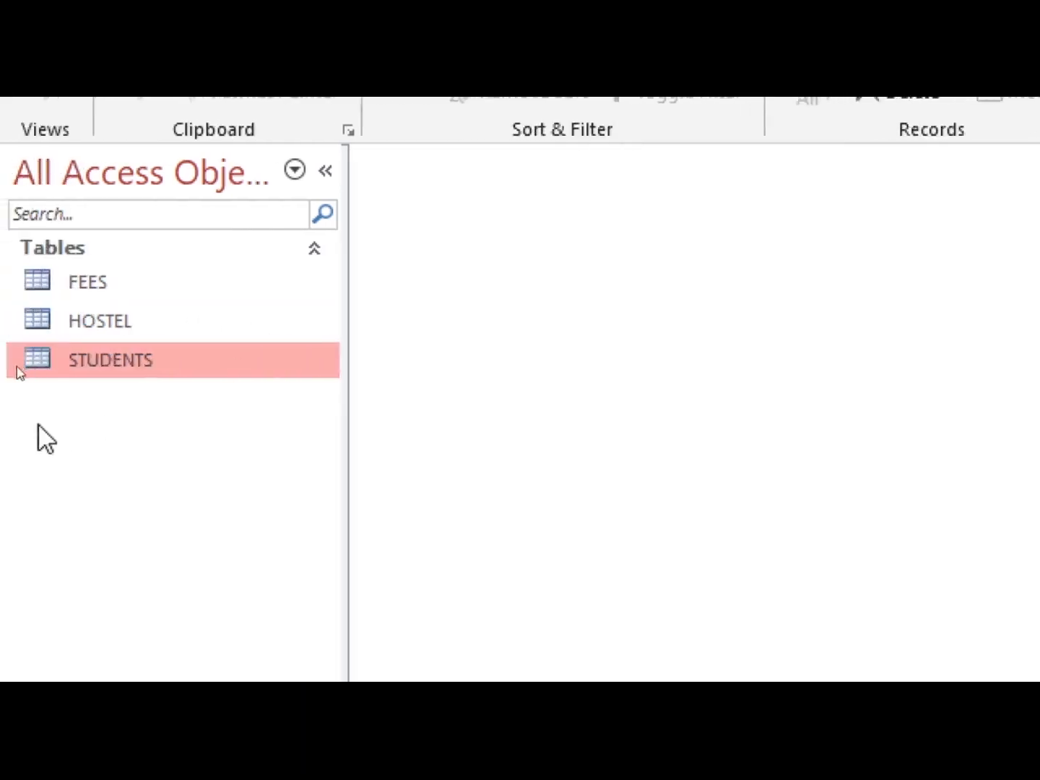
# Step: Open the FEES table and paste the copied admission numbers into it as four new records
pyautogui.doubleClick(100, 284)
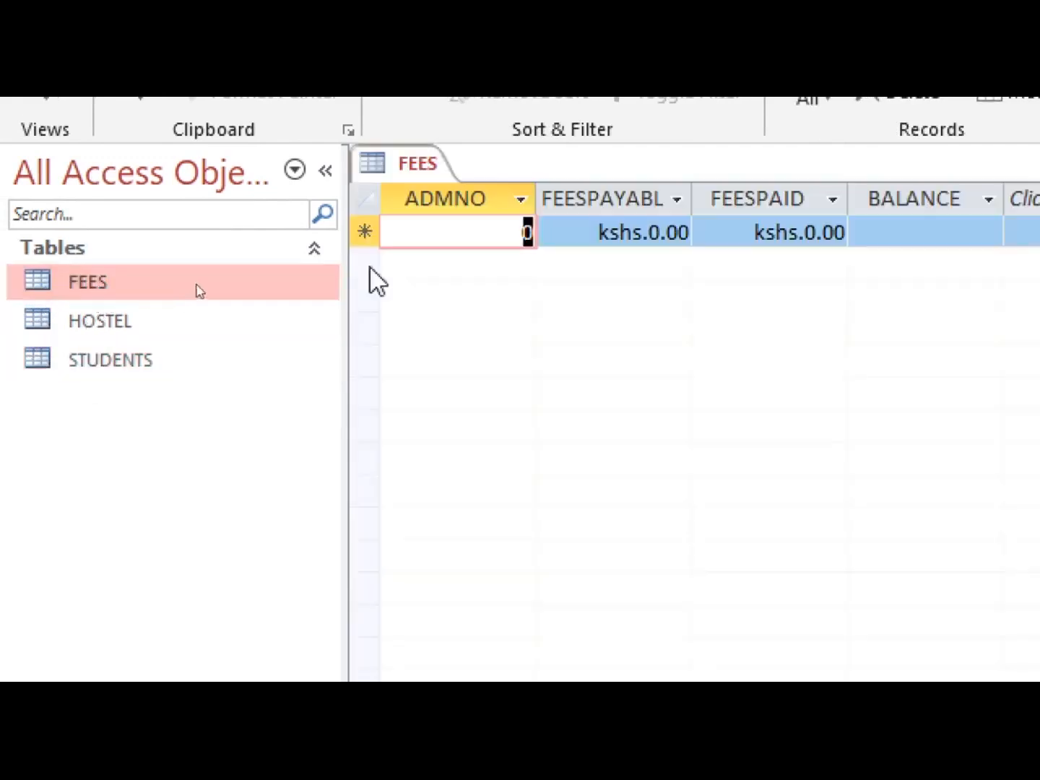
pyautogui.click(485, 207)
pyautogui.write('100\tkshs.0.00\tkshs.0.00\tkshs.0.00 101\tkshs.0.00\tkshs.0.00\tkshs.0.00 102\tkshs.0.00\tkshs.0.00\tkshs.0.00 103\tkshs.0.00\tkshs.0.00\tkshs.0.00')
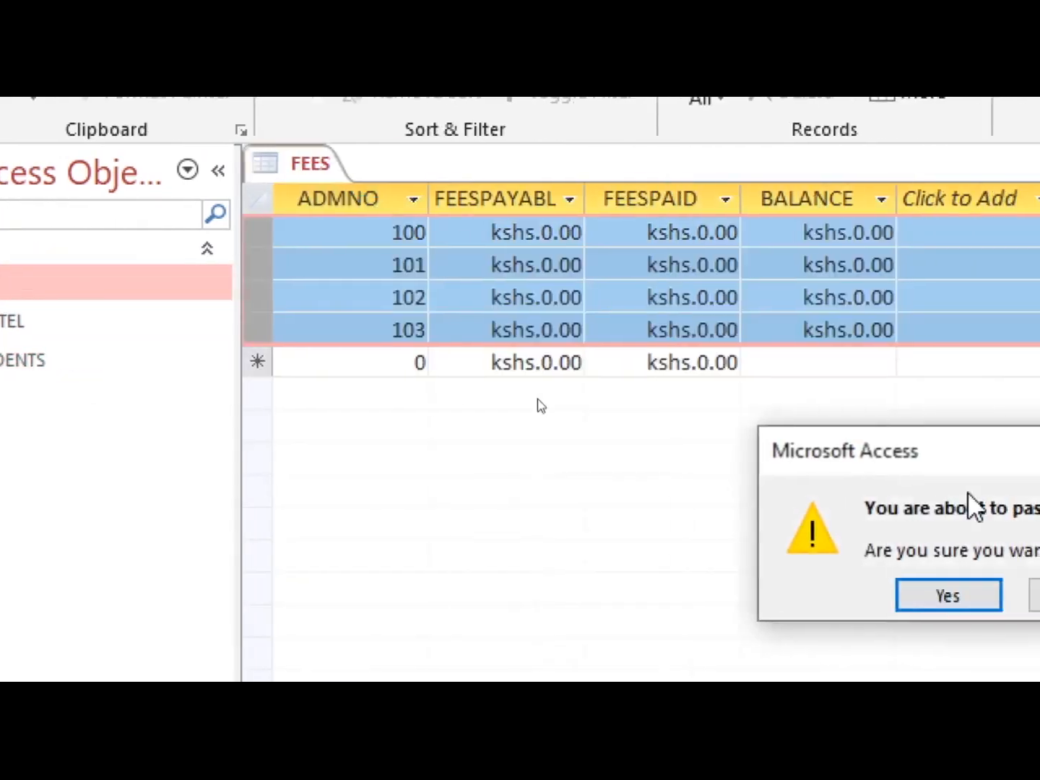
pyautogui.click(761, 605)
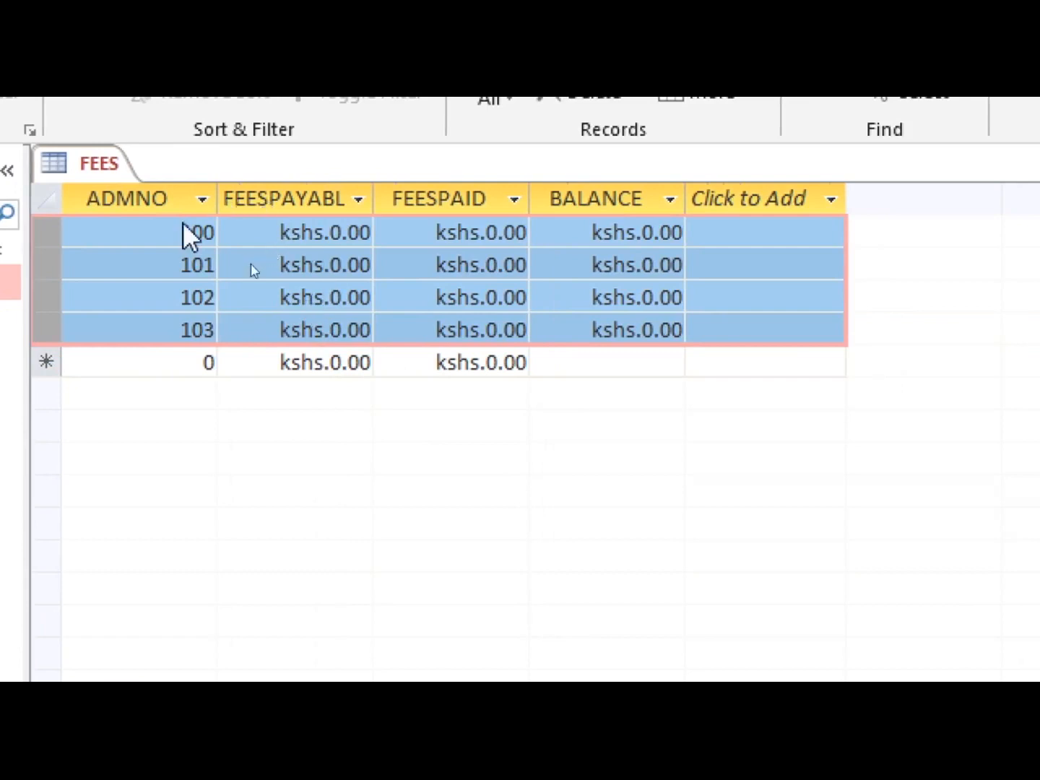
# Step: Set the fees payable of record 100 to 20000 and of record 101 to 2000 in the FEES table
pyautogui.doubleClick(263, 228)
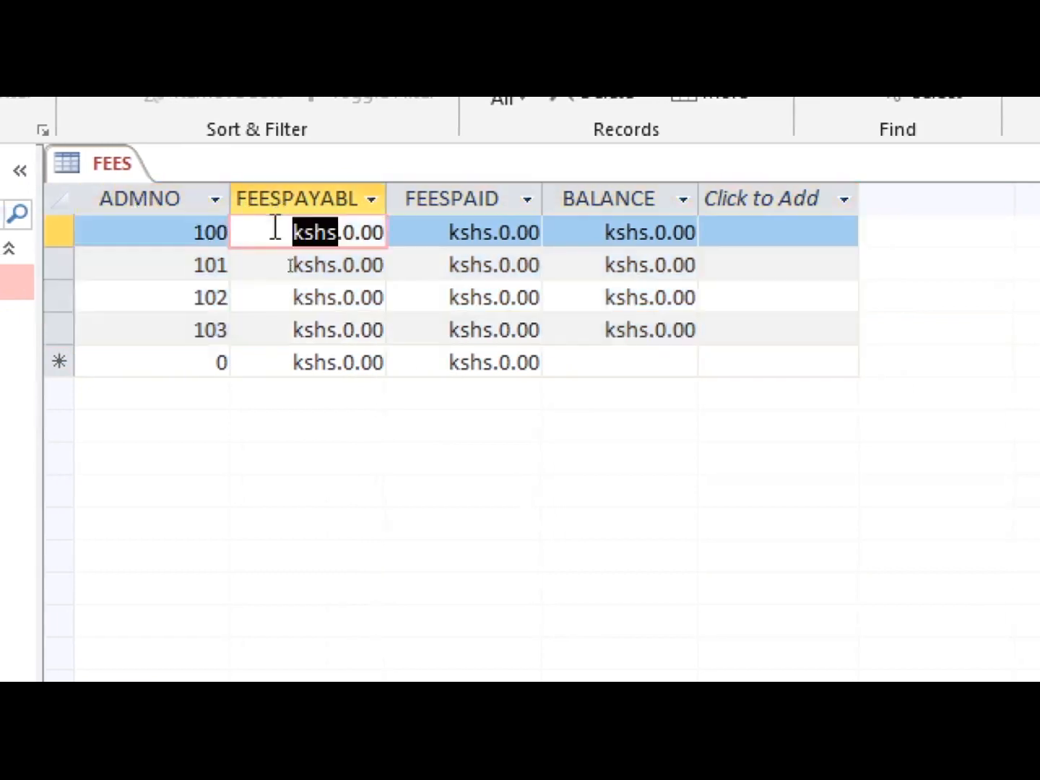
pyautogui.moveTo(275, 228); pyautogui.dragTo(443, 258)
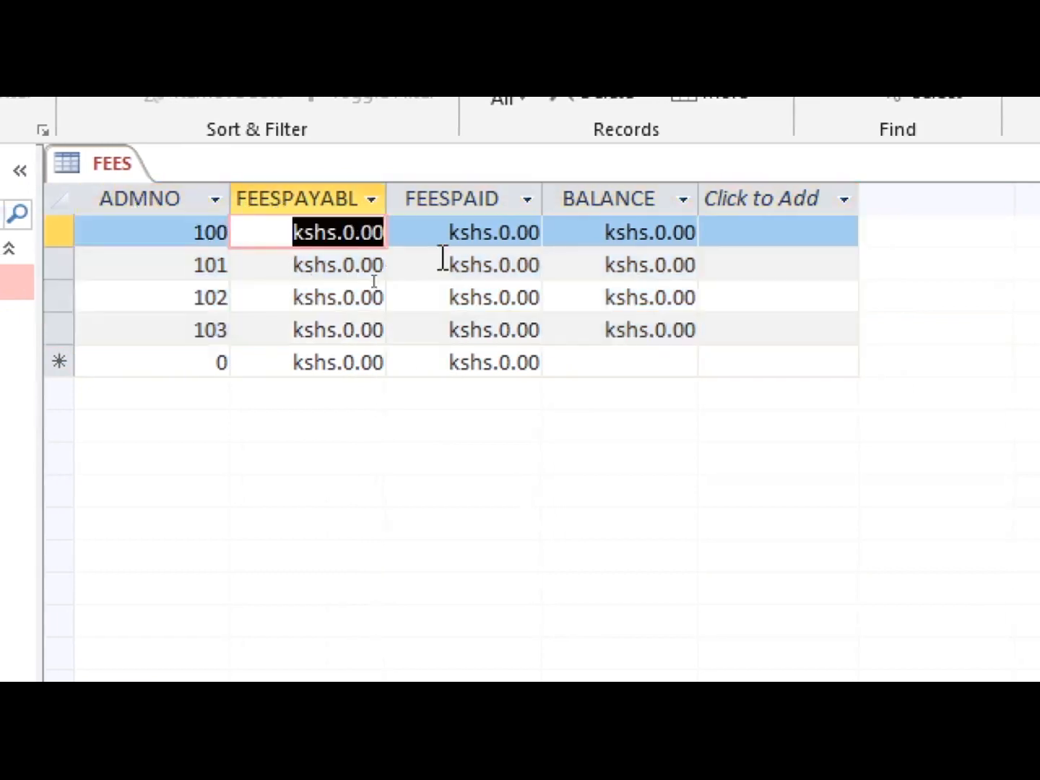
pyautogui.write('20,0')
pyautogui.write('00')
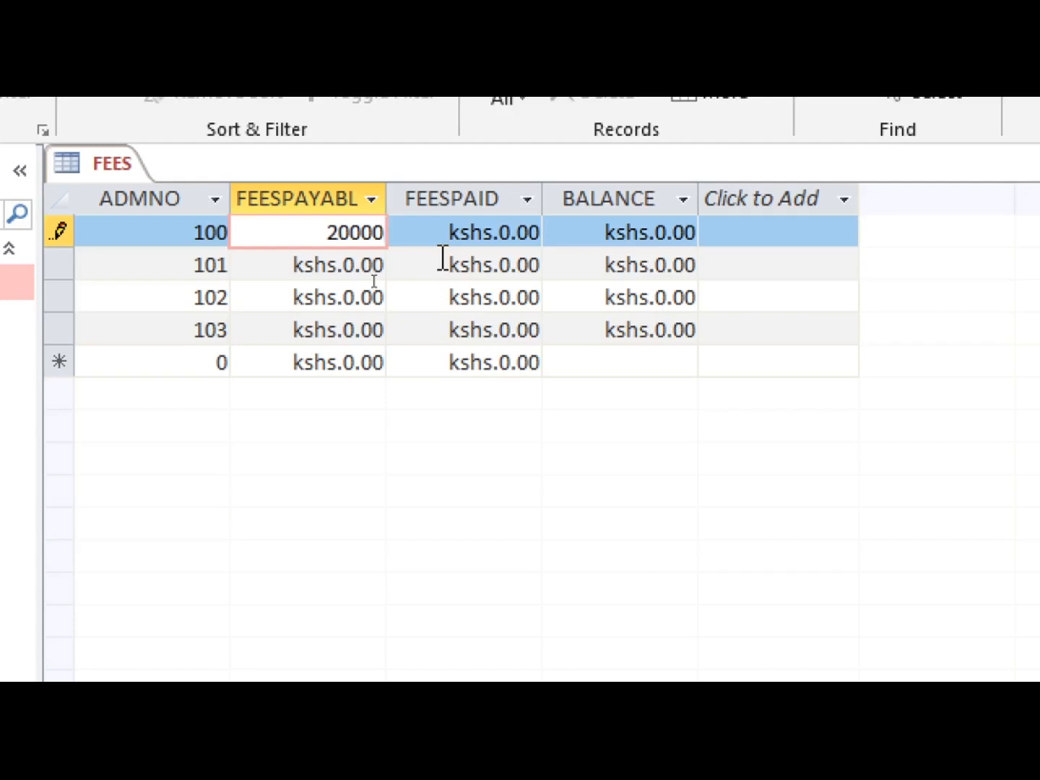
pyautogui.press('Down')
pyautogui.write('2')
pyautogui.press('Down')
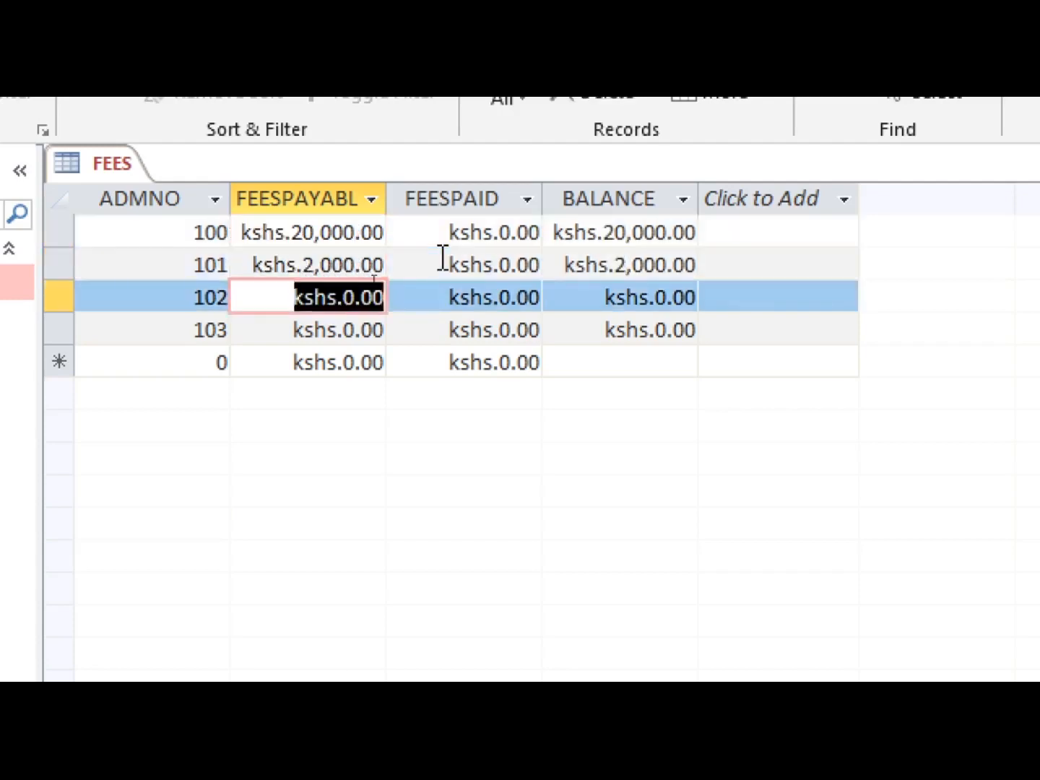
# Step: Set the fees payable of records 102, 103 and a new fifth record to 20000, and correct record 101 to 20000
pyautogui.write('20000')
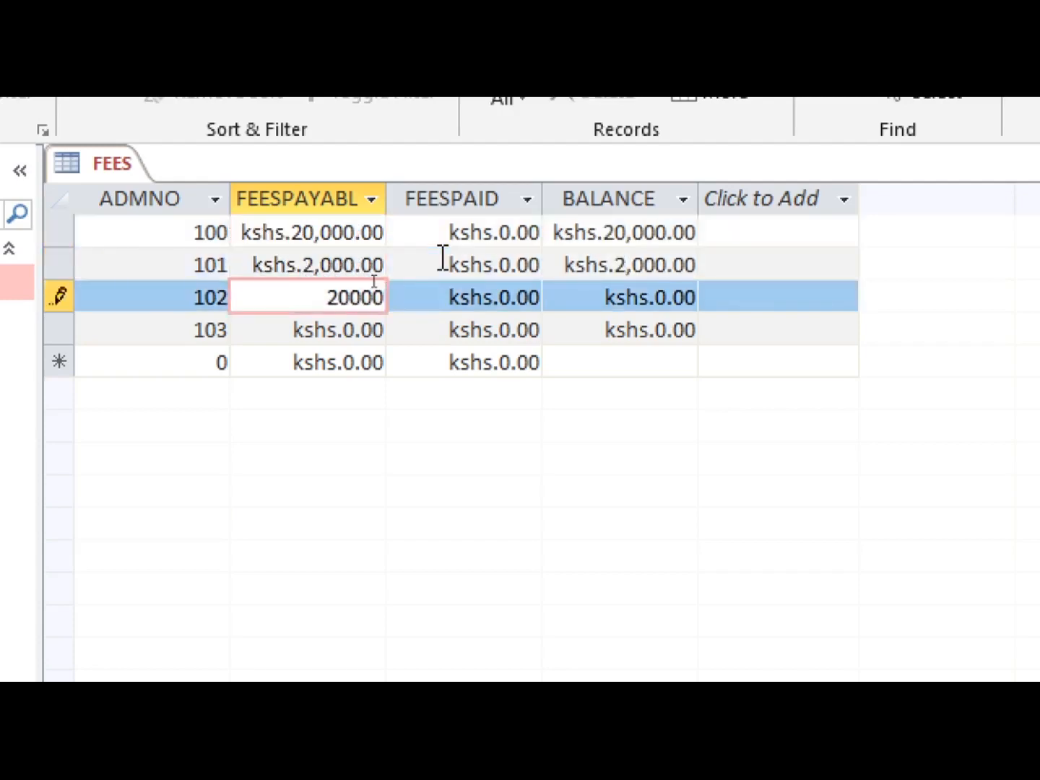
pyautogui.press('Down')
pyautogui.write('20,000')
pyautogui.press('Down')
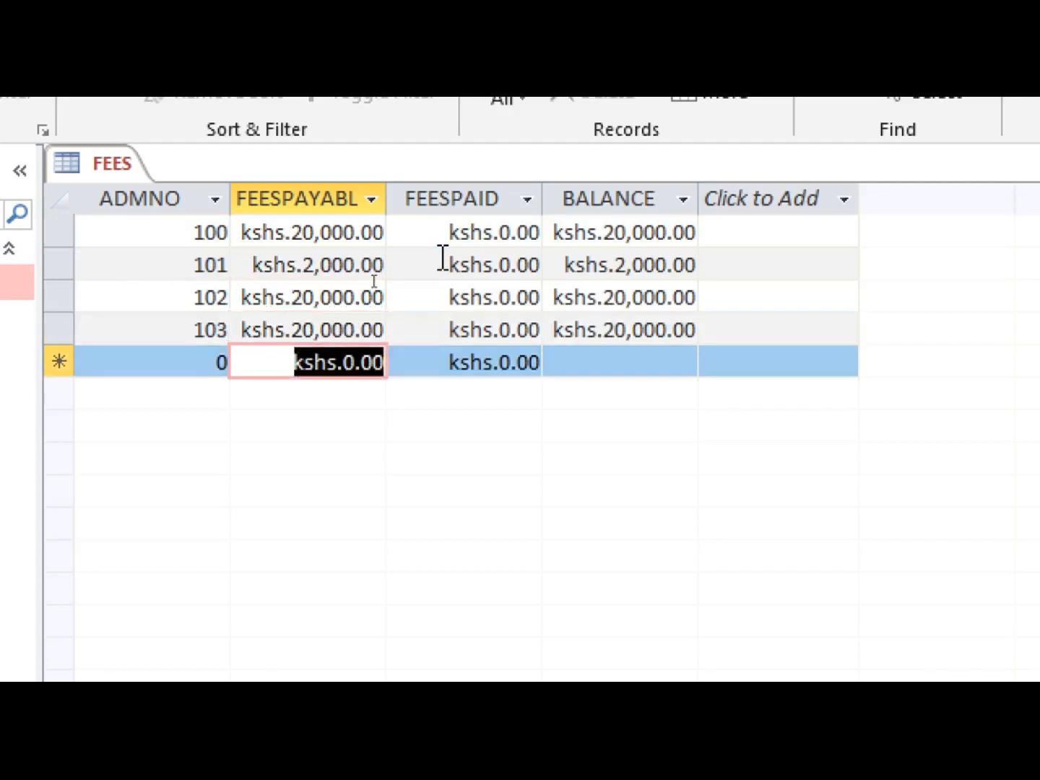
pyautogui.write('200')
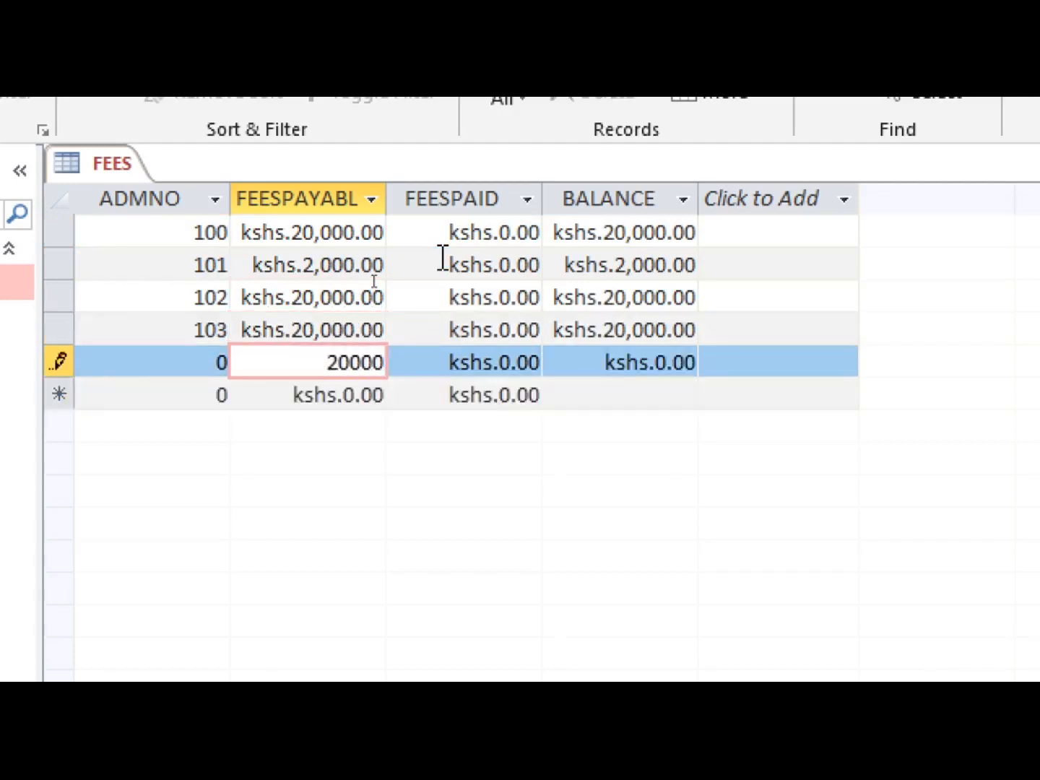
pyautogui.click(344, 264)
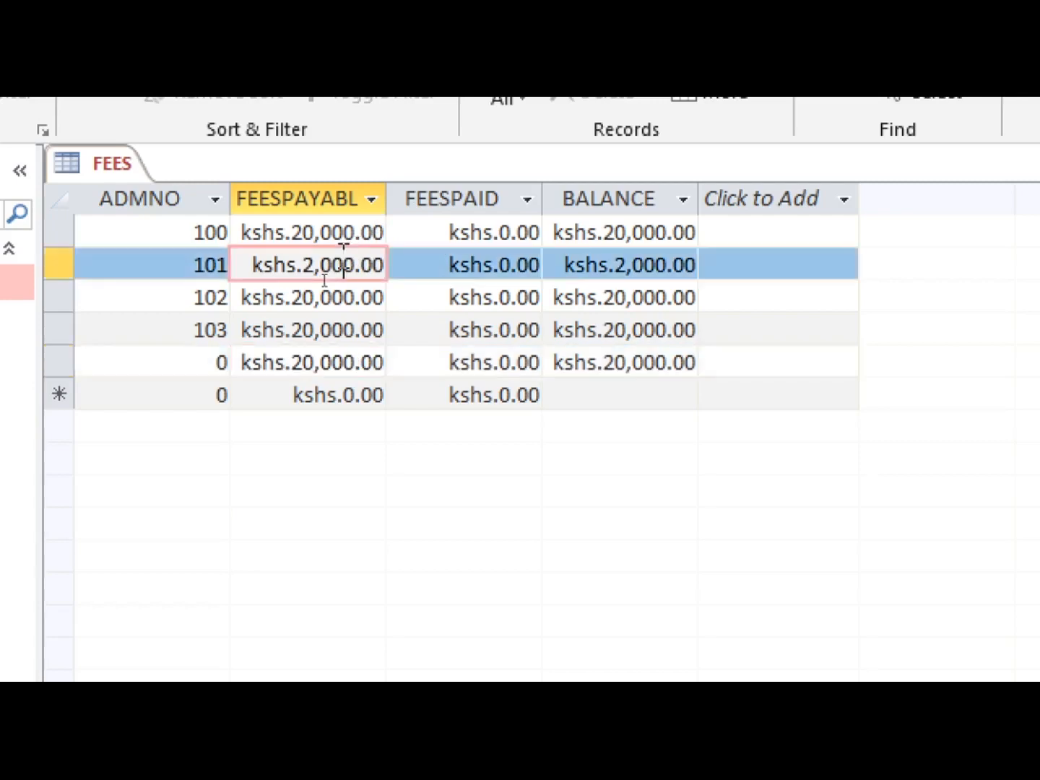
pyautogui.write('0')
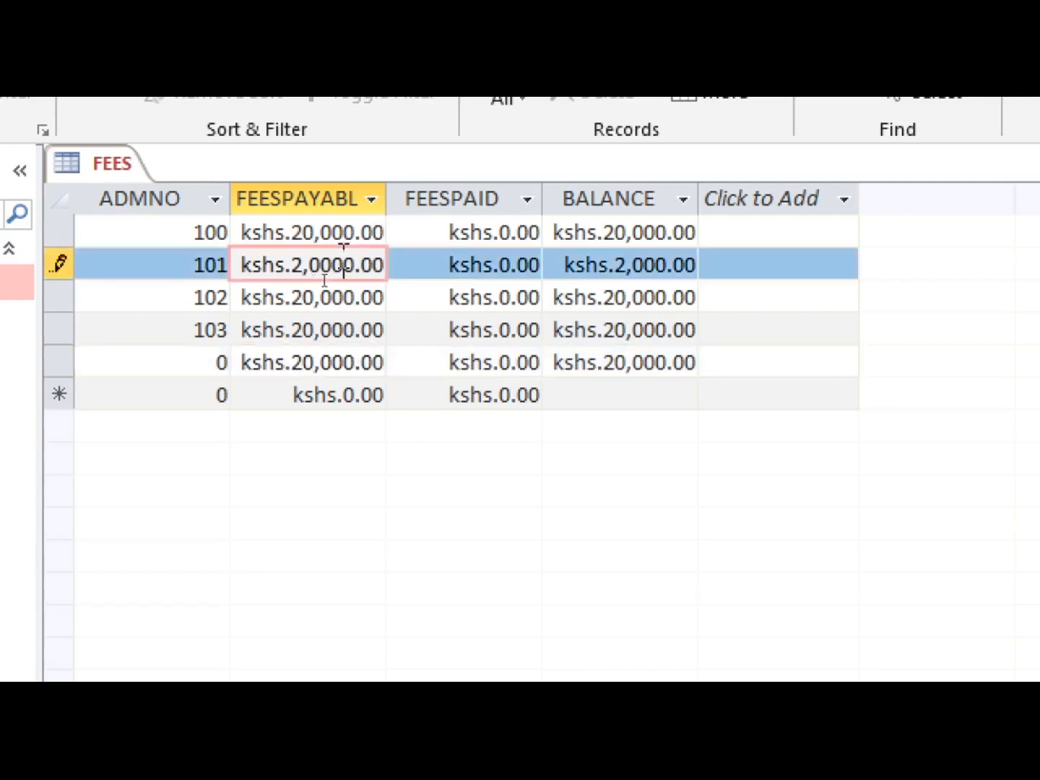
# Step: Set the fees paid of record 100 to 8,900 and of record 101 to 12,300
pyautogui.doubleClick(437, 241)
pyautogui.doubleClick(438, 239)
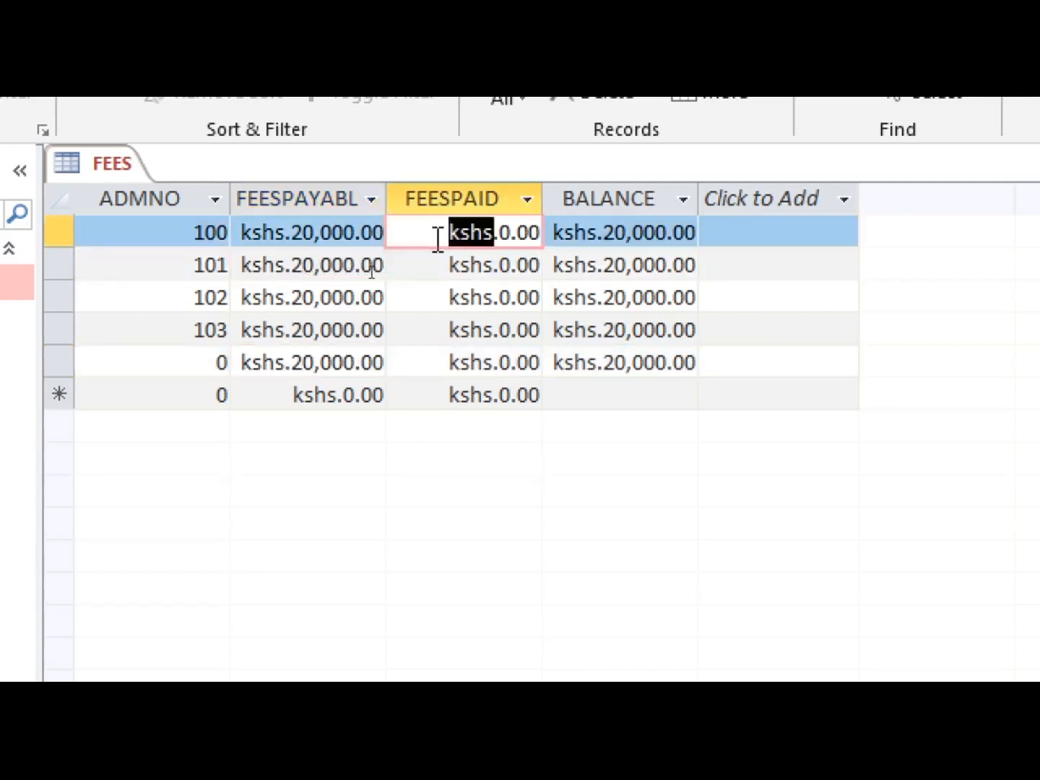
pyautogui.moveTo(437, 239); pyautogui.dragTo(616, 253)
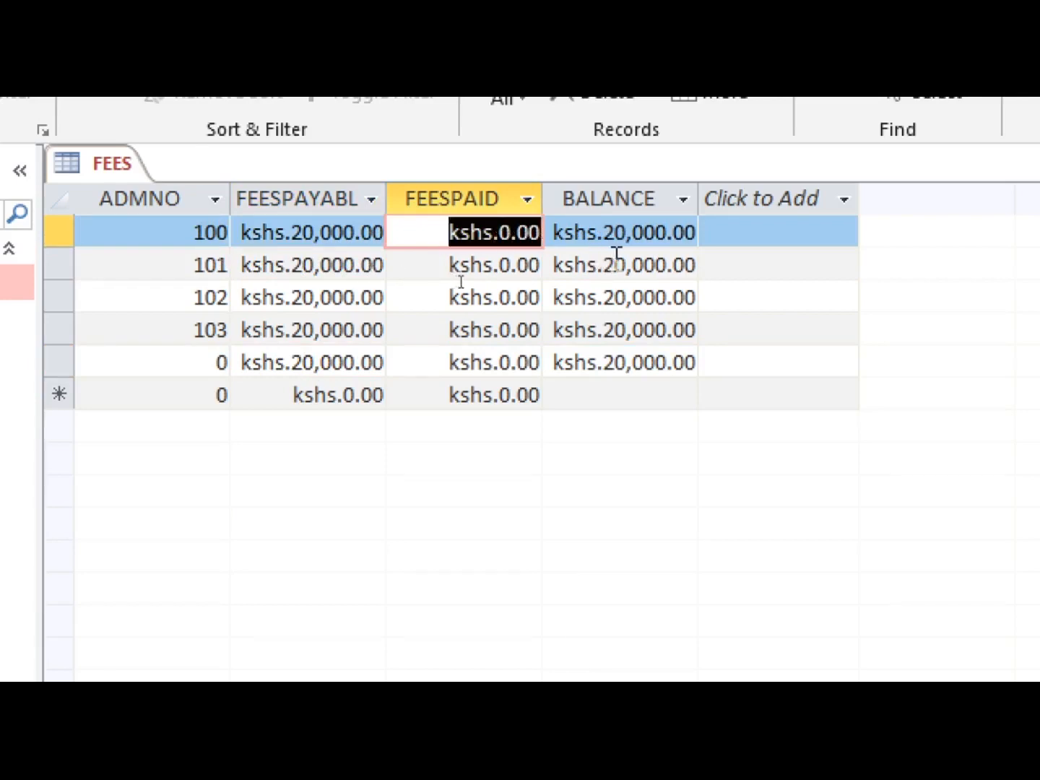
pyautogui.write('8,900')
pyautogui.press('Down')
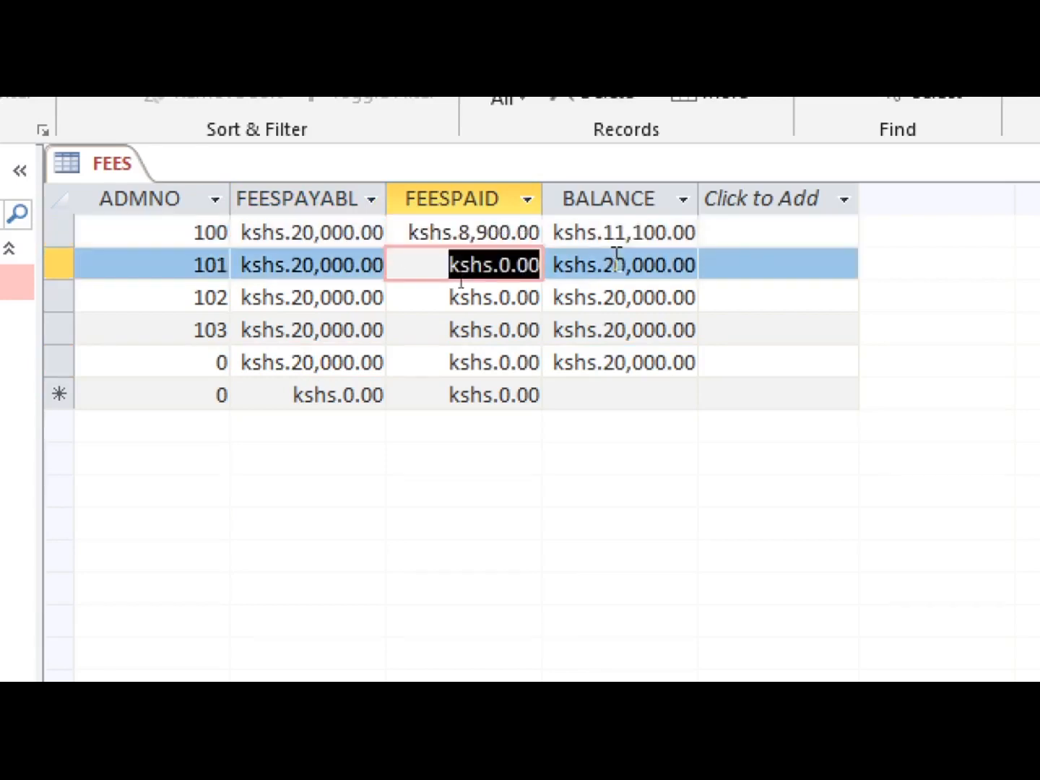
pyautogui.write('12,300')
pyautogui.press('Down')
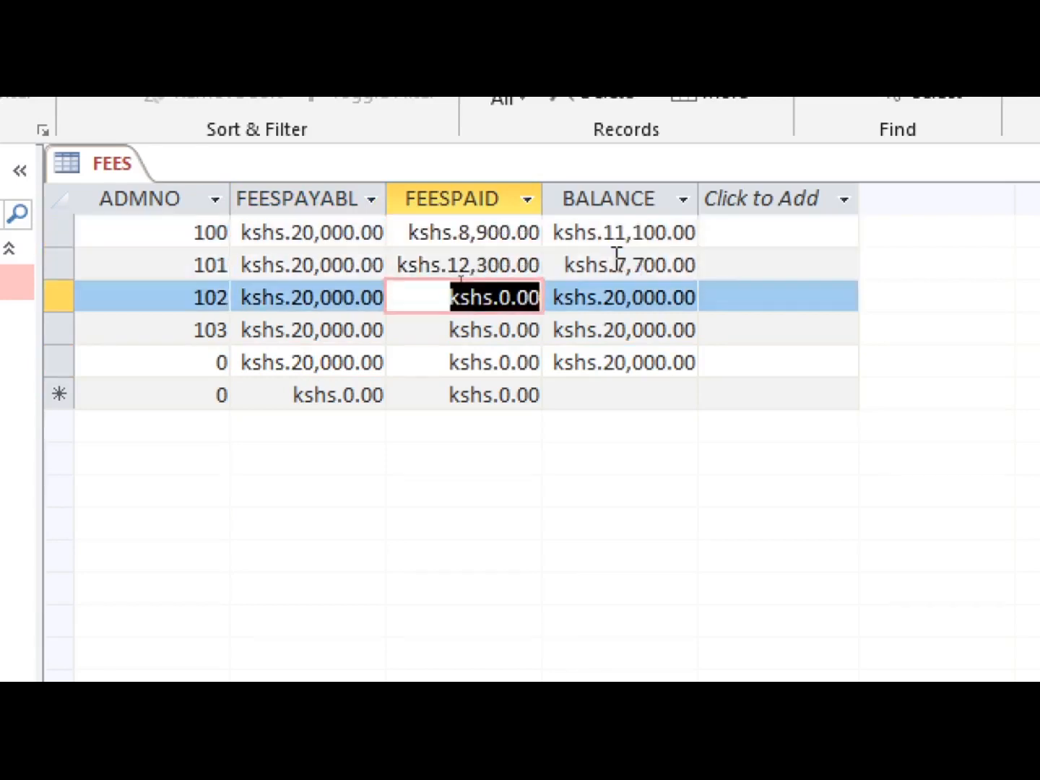
# Step: Set the fees paid of record 102 to 15,600, of record 103 to 1450 and of the fifth record to 23560
pyautogui.write('15,600')
pyautogui.press('Down')
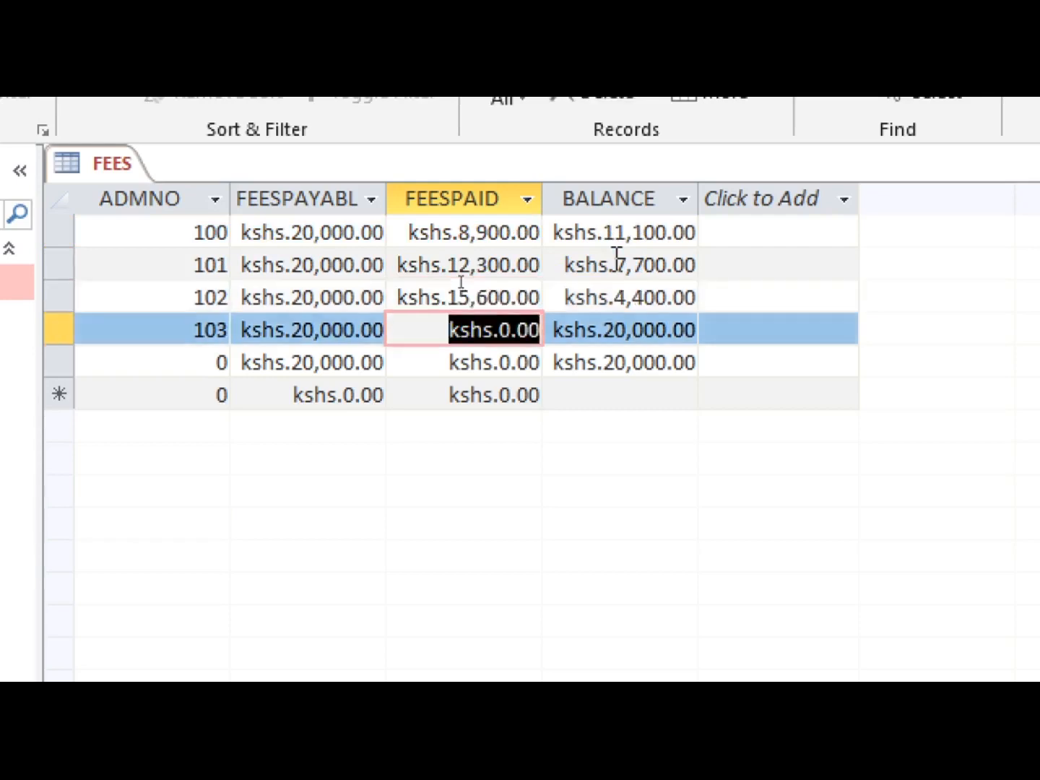
pyautogui.write('1450')
pyautogui.press('Down')
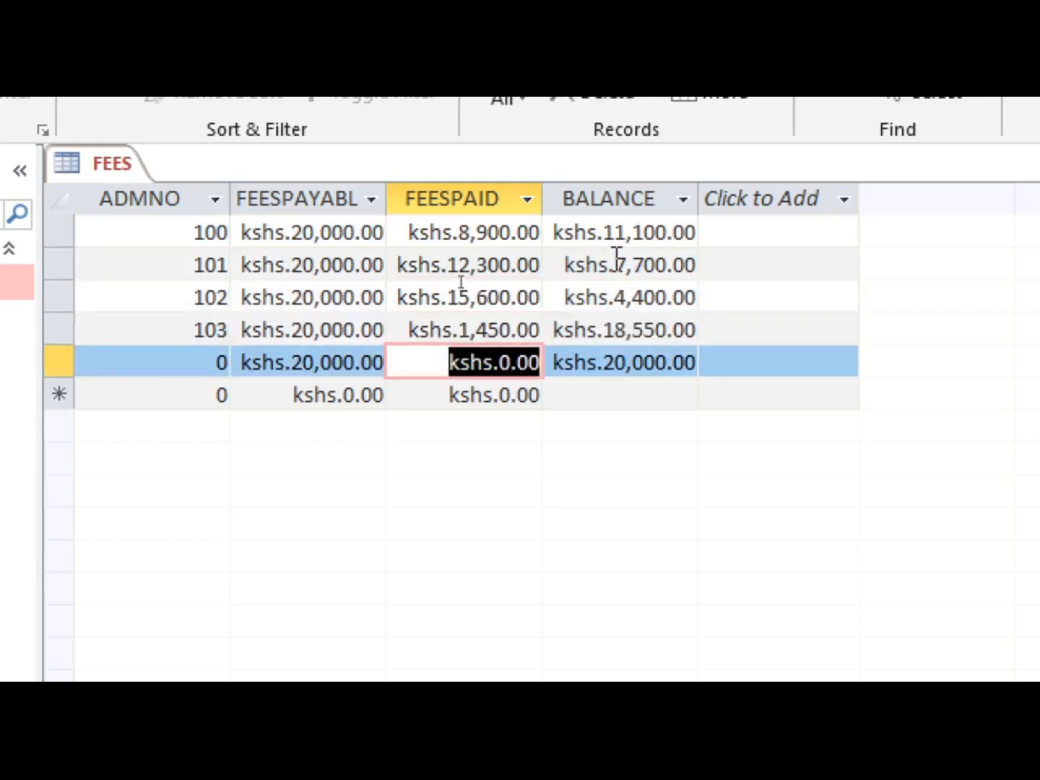
pyautogui.write('2')
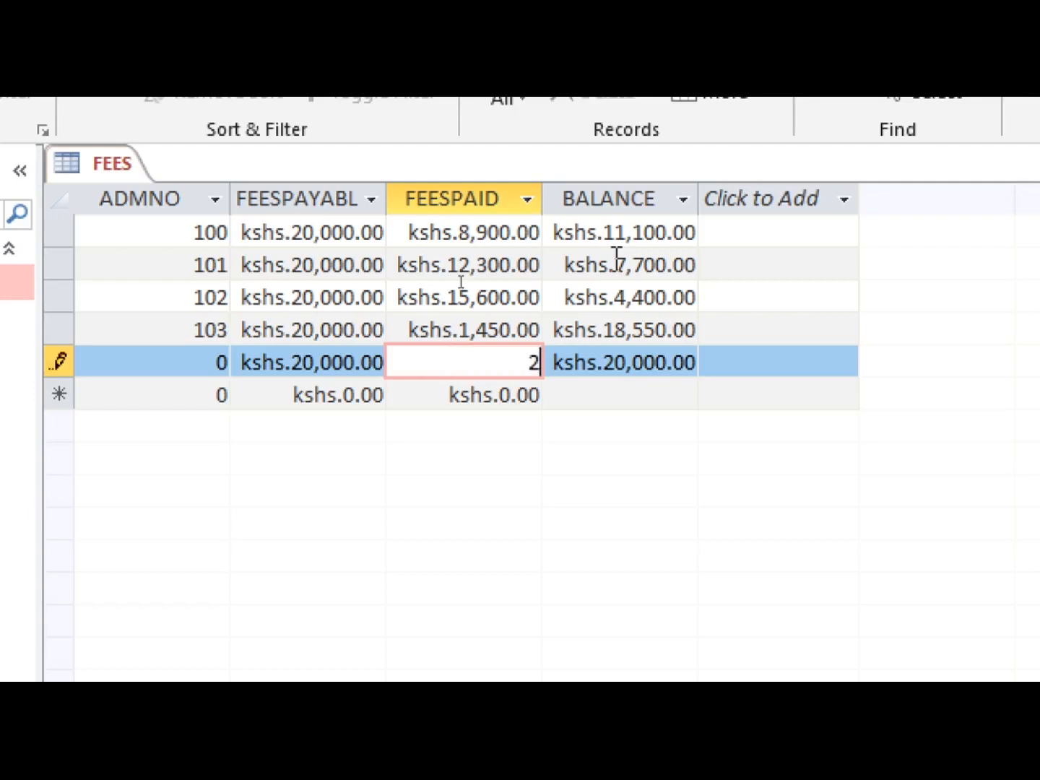
pyautogui.write('3560')
pyautogui.press('Down')
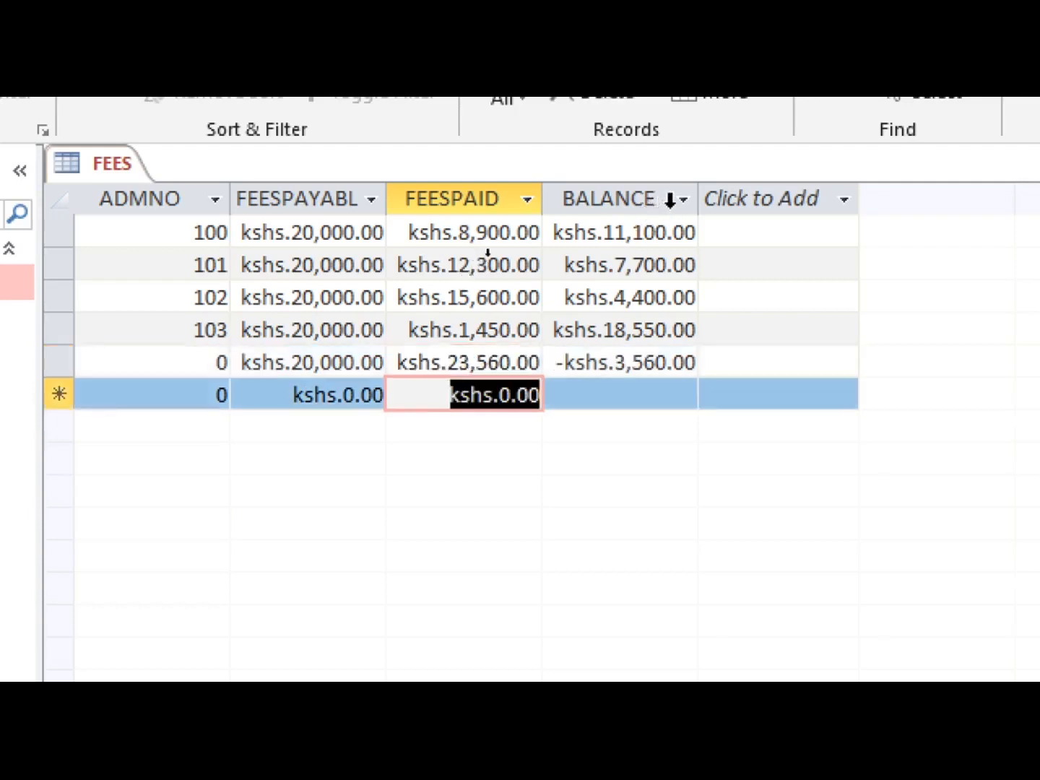
# Step: Widen the BALANCE column and set the ADMNO of the fifth FEES record to 104
pyautogui.moveTo(706, 197); pyautogui.dragTo(680, 218)
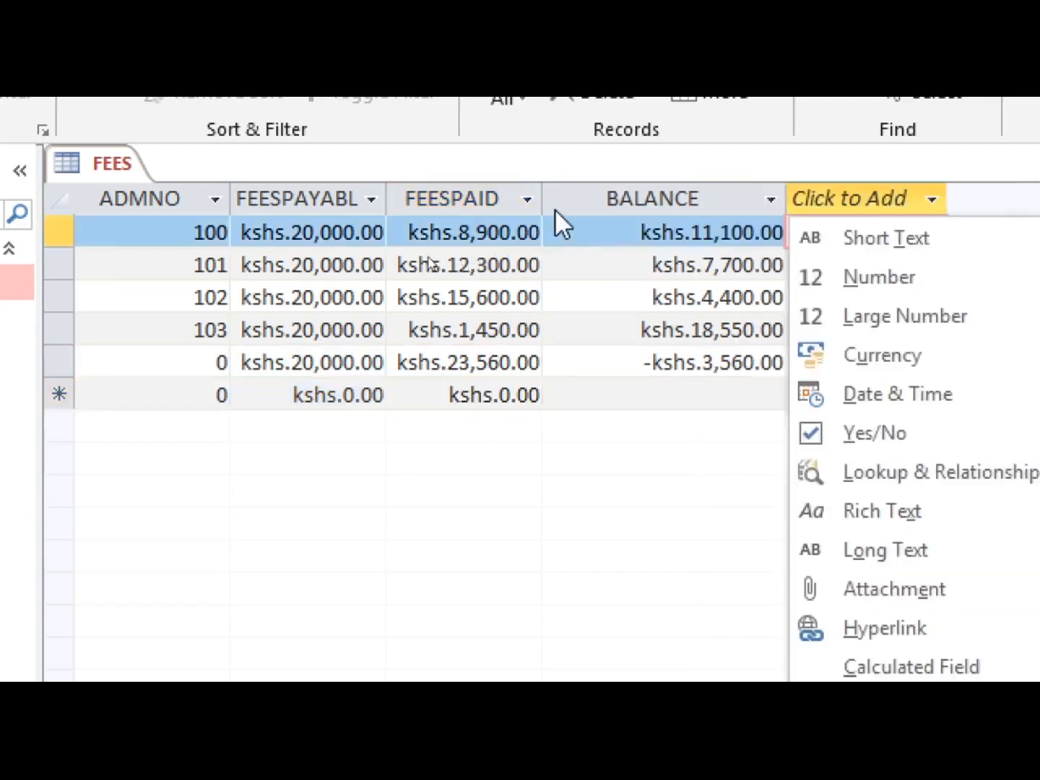
pyautogui.press('Escape')
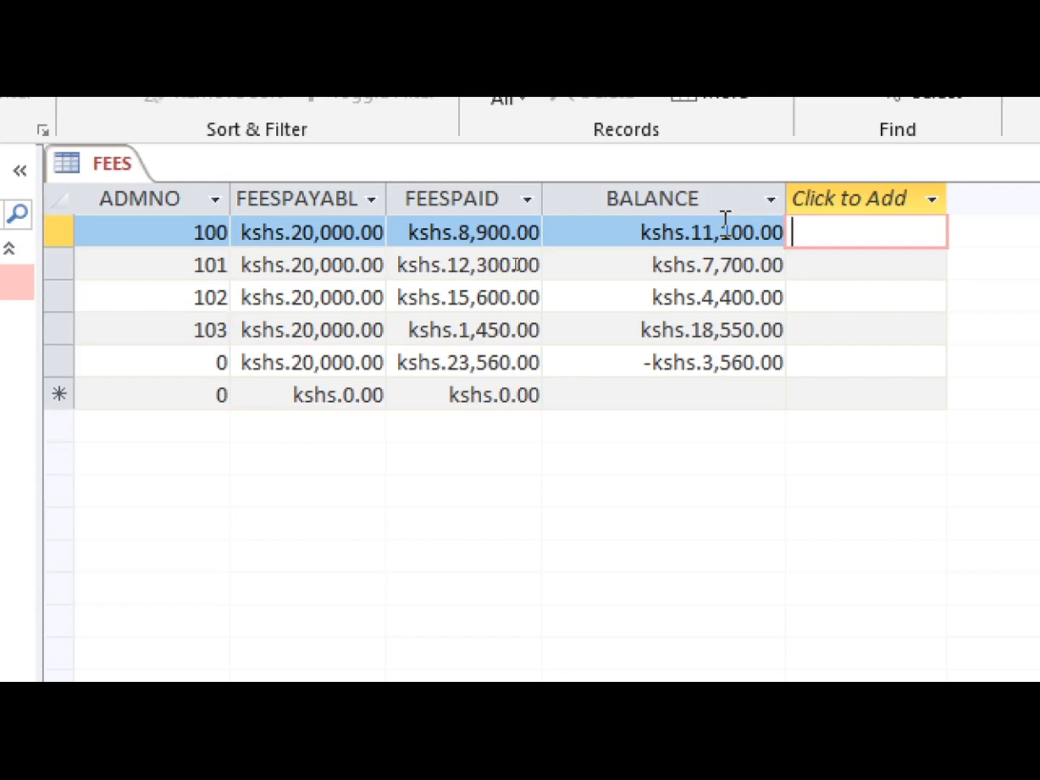
pyautogui.doubleClick(193, 368)
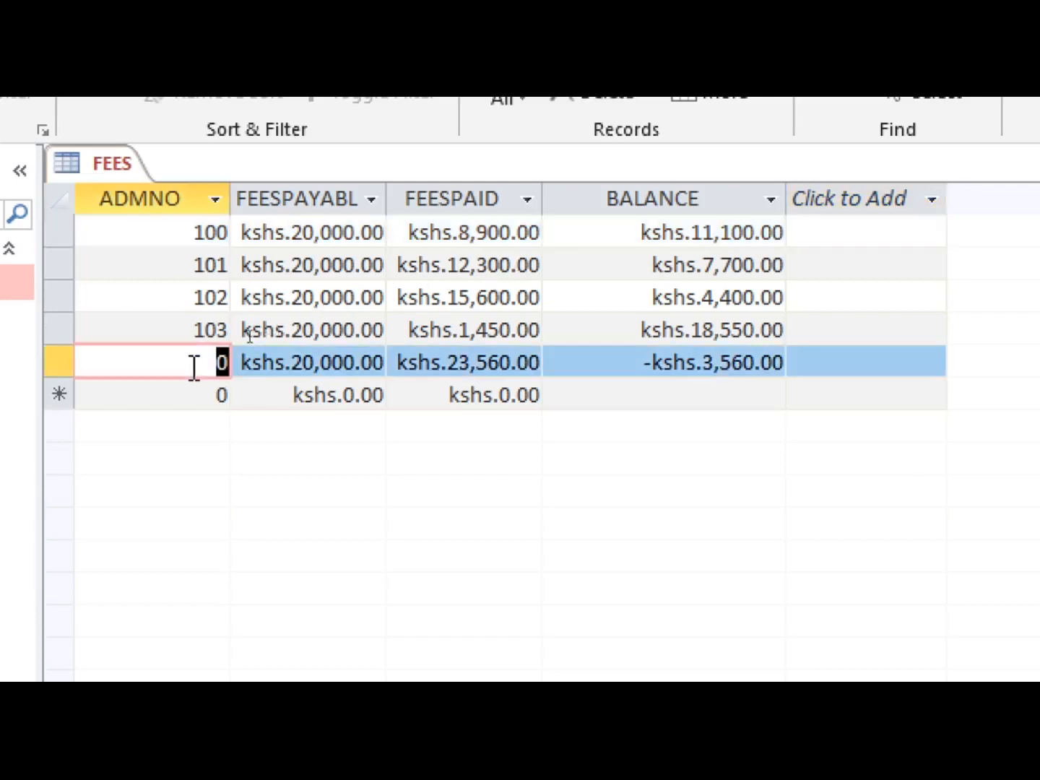
pyautogui.write('104')
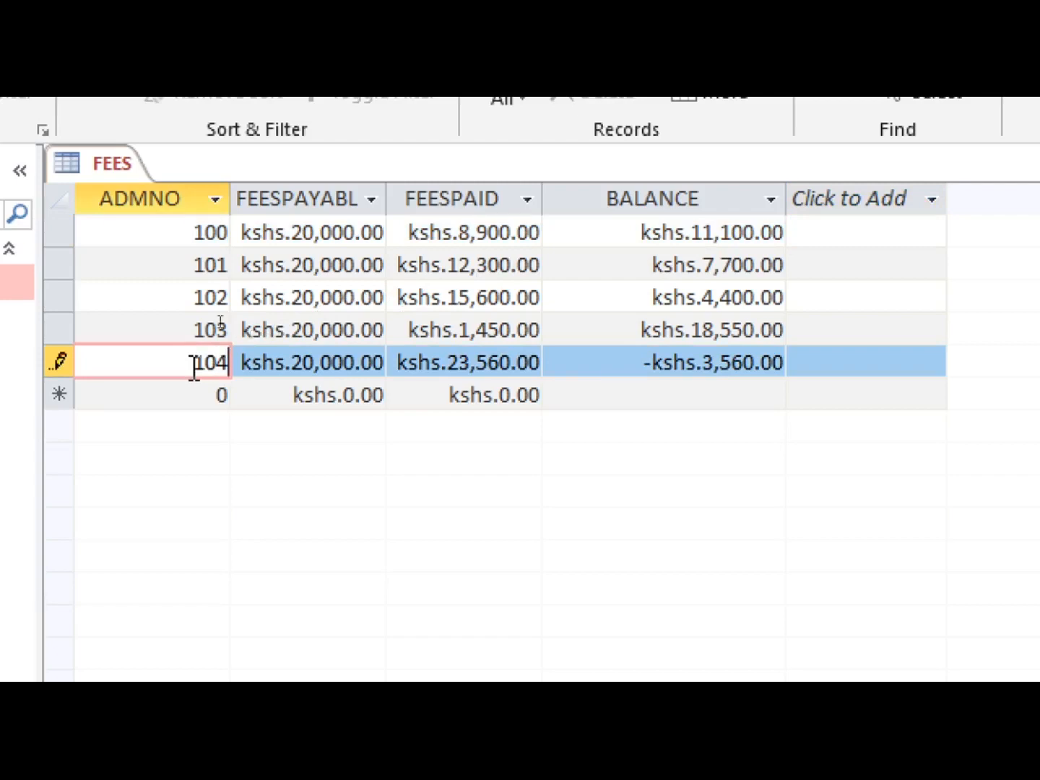
# Step: Close the FEES table
pyautogui.rightClick(117, 170)
pyautogui.click(105, 185)
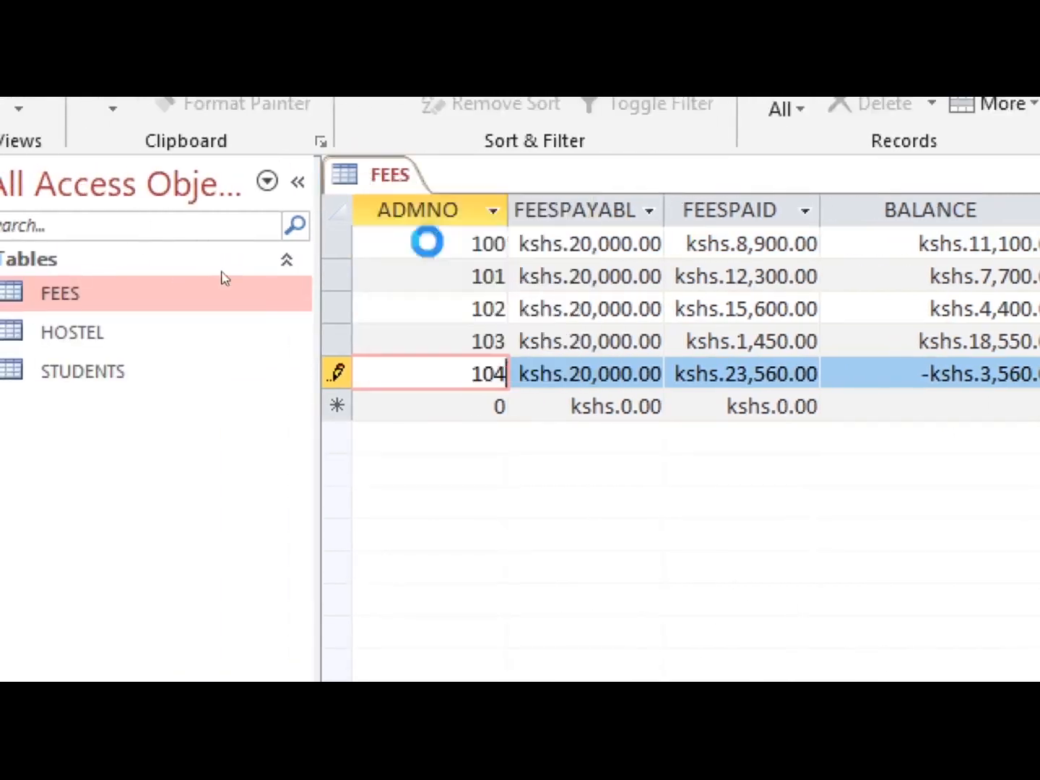
pyautogui.click(970, 607)
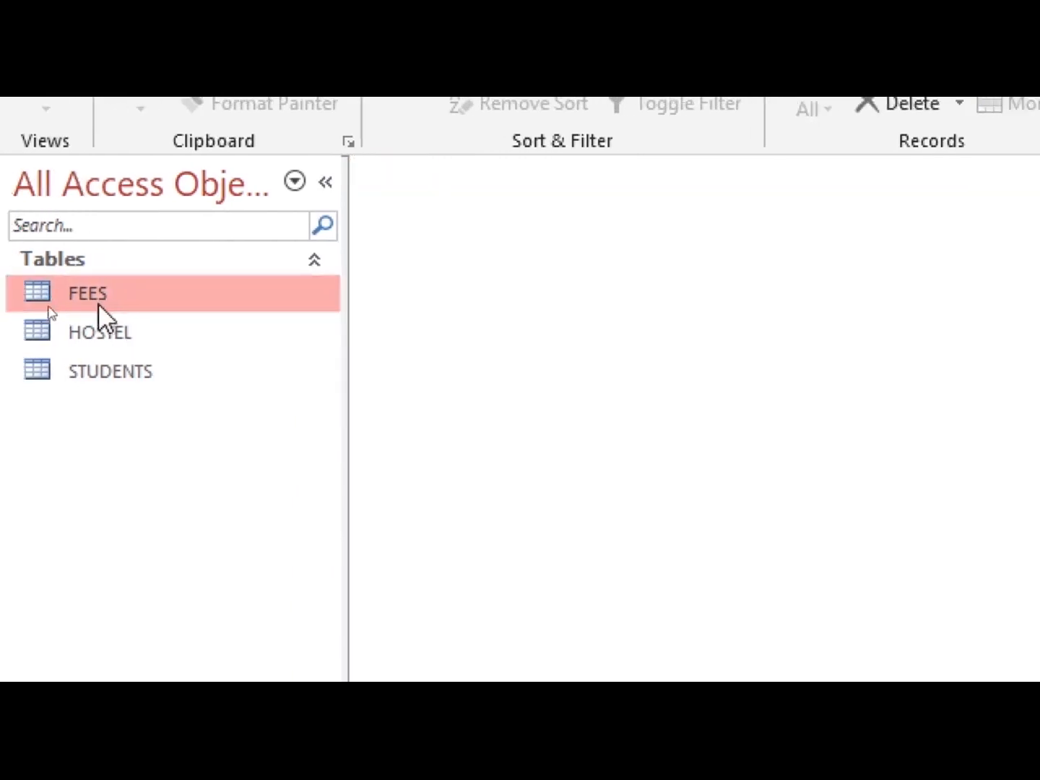
# Step: Add a record to the STUDENTS table with ADMNO 104, the student's name and class 2 DUBAI, and close the table
pyautogui.doubleClick(84, 372)
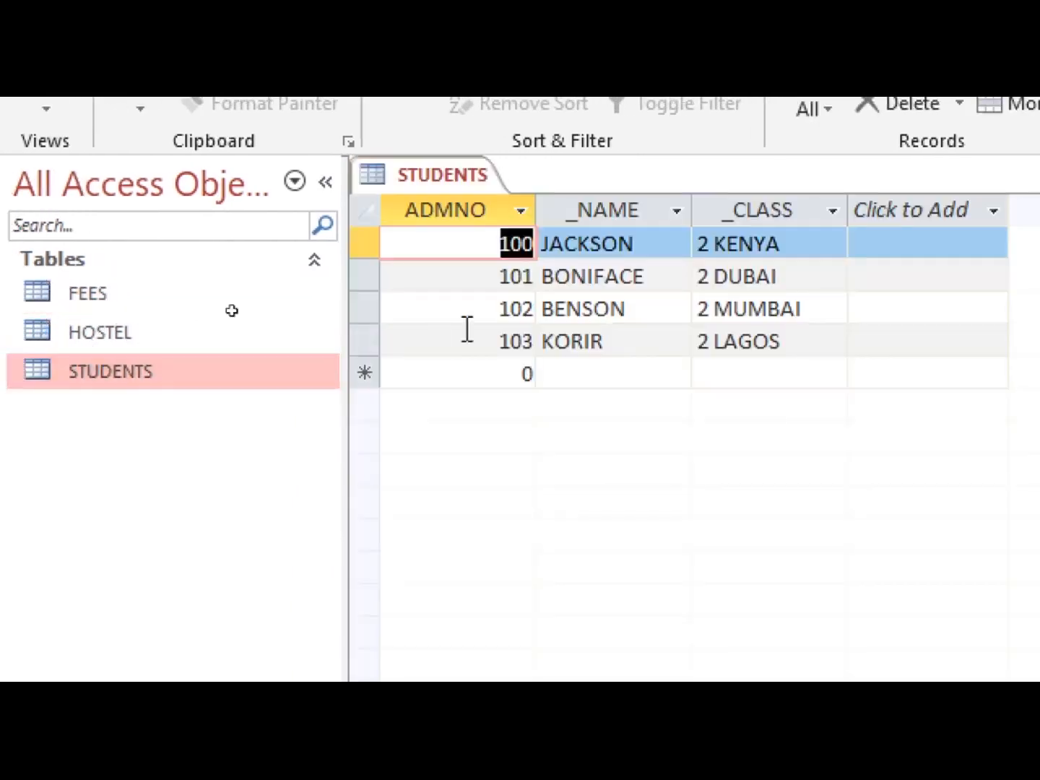
pyautogui.doubleClick(467, 367)
pyautogui.write('104')
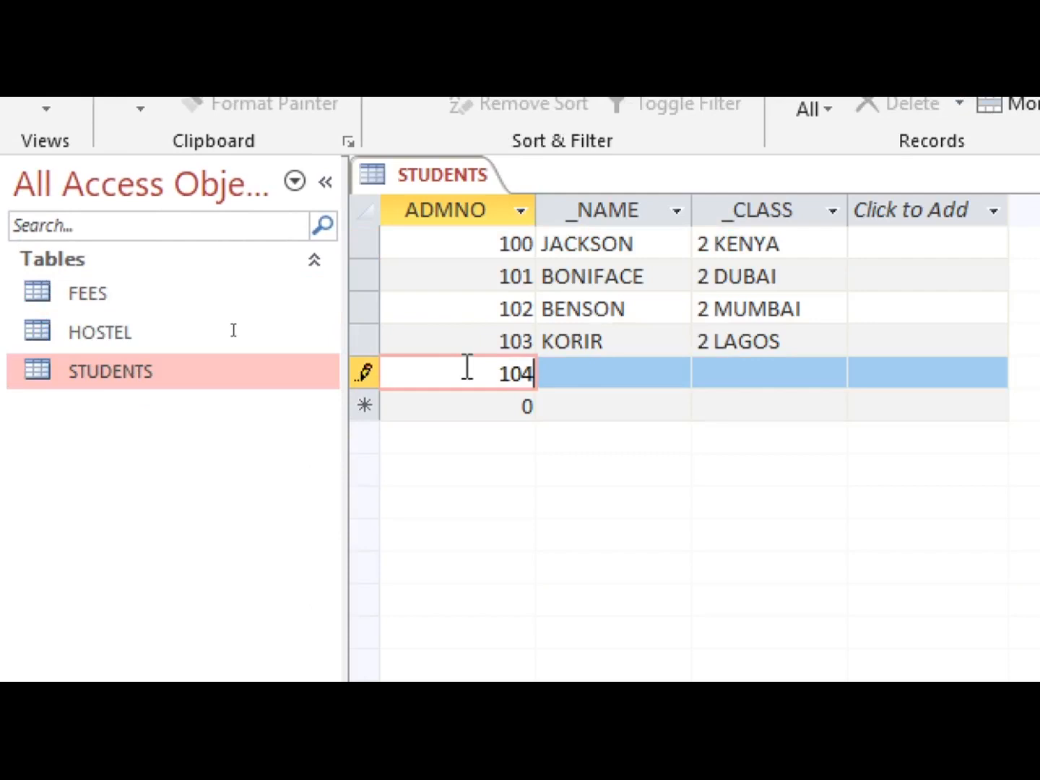
pyautogui.click(608, 380)
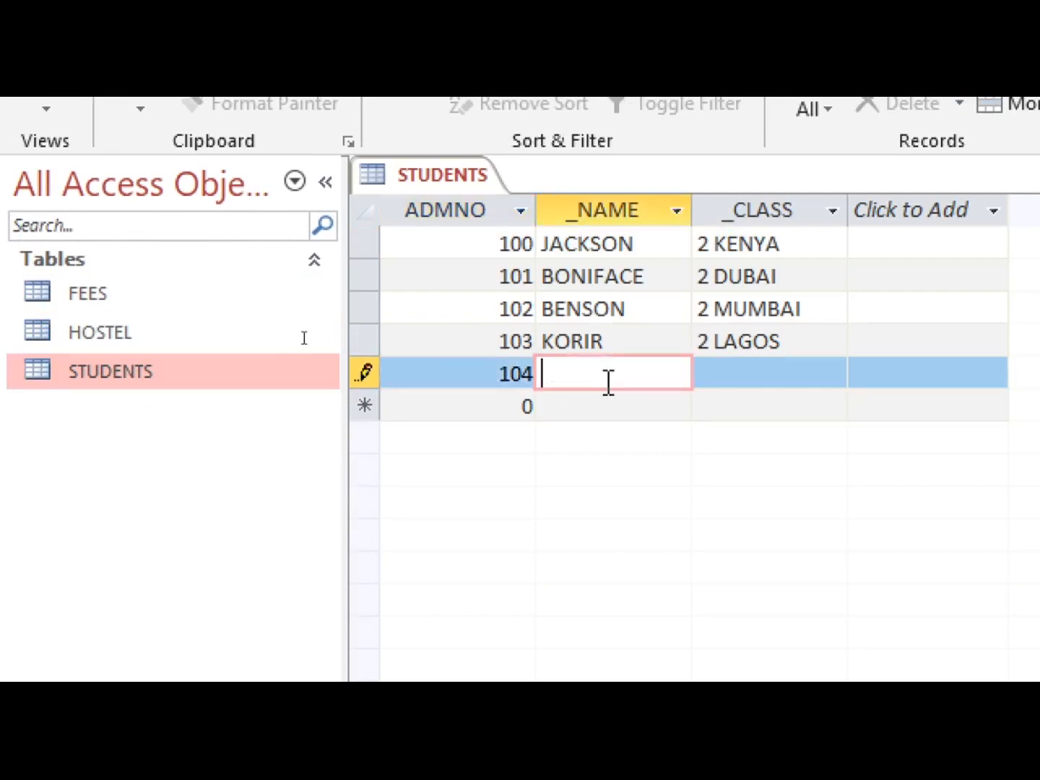
pyautogui.write('KONES')
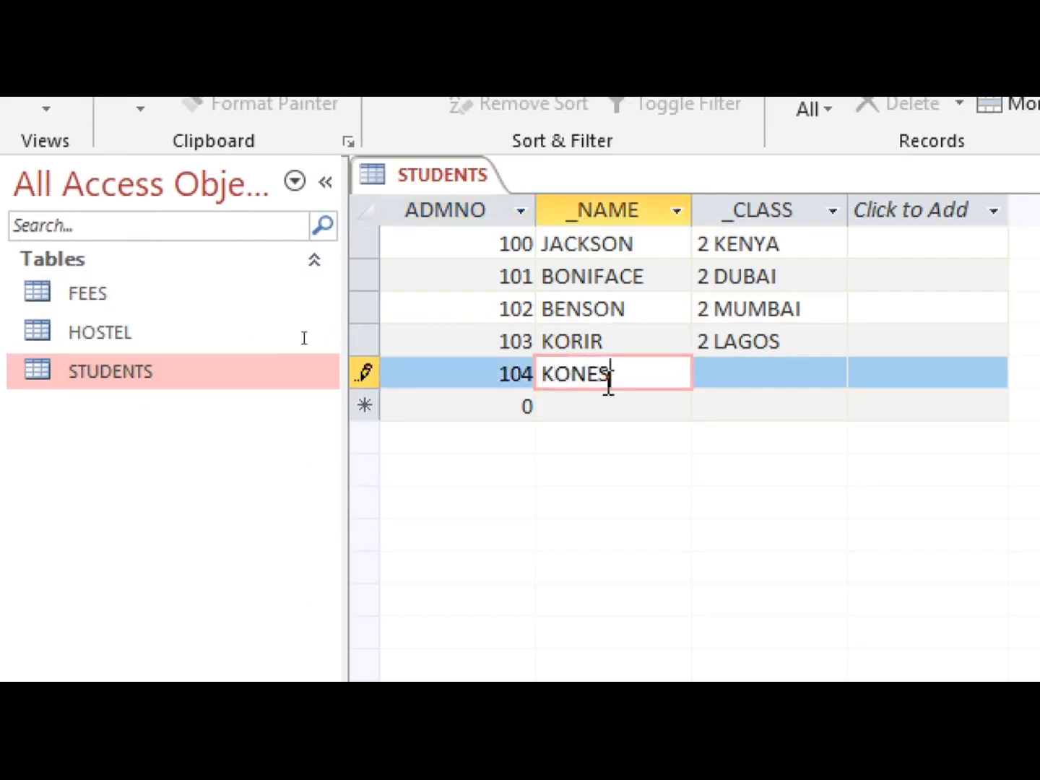
pyautogui.click(709, 379)
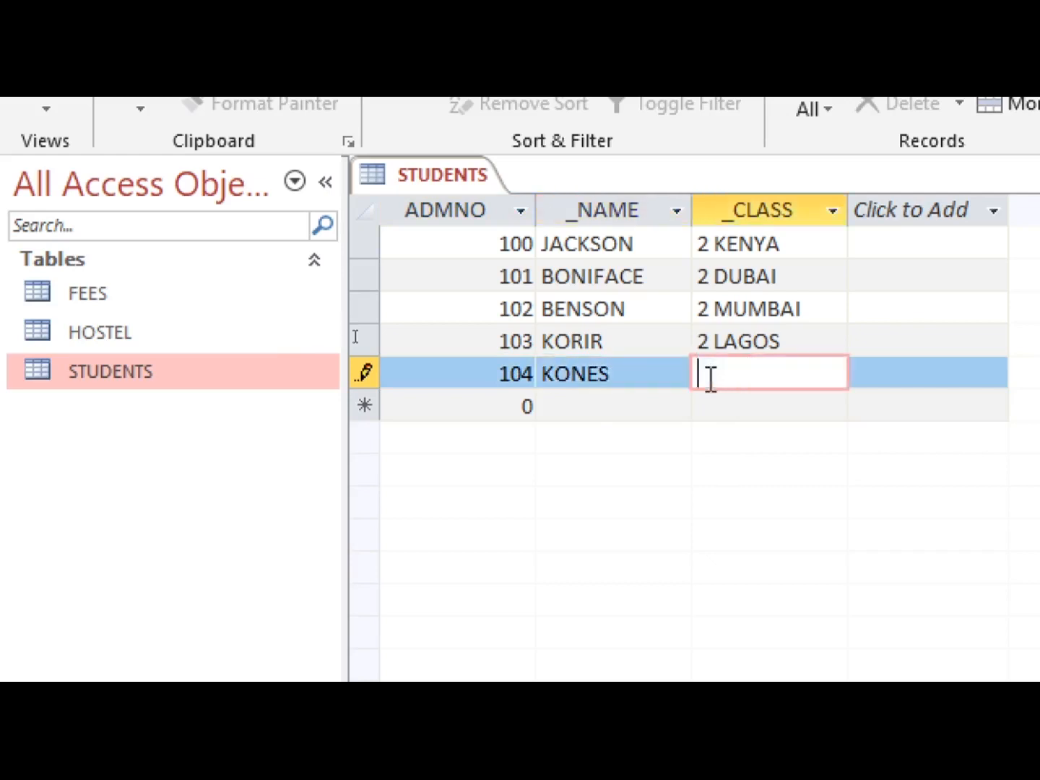
pyautogui.write('2 DUBAI')
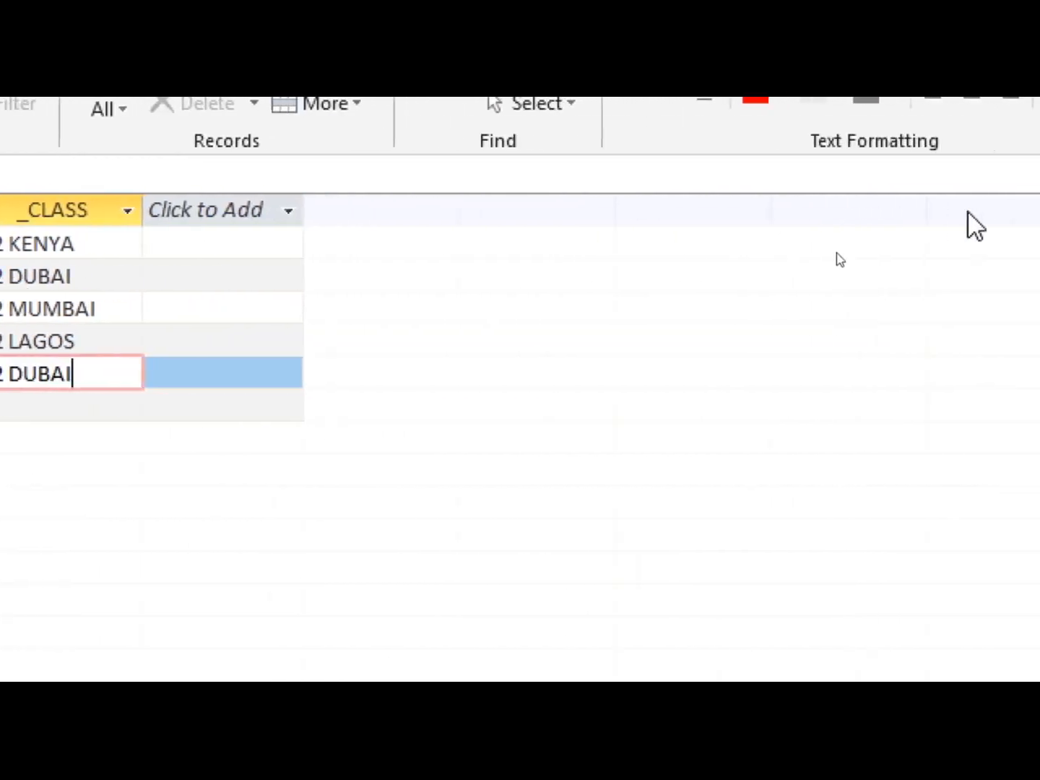
pyautogui.rightClick(194, 177)
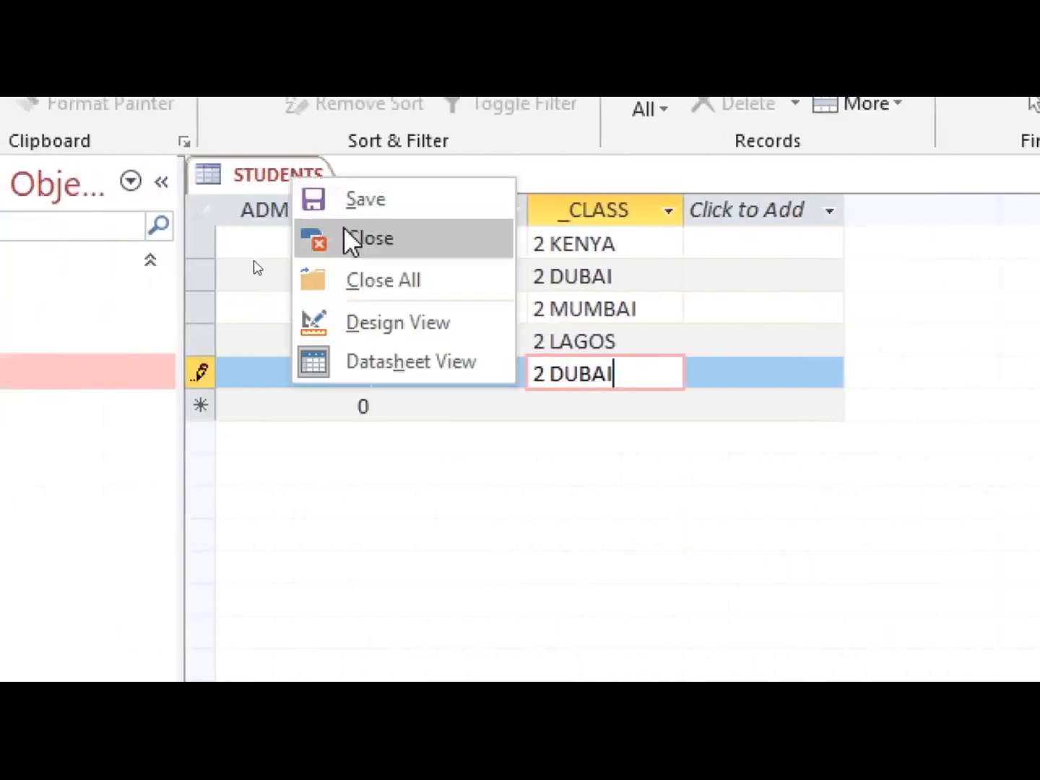
pyautogui.click(250, 237)
# Step: Add a record to the HOSTEL table with ADMNO 104 and dormitory RIVER NILE, and close the table
pyautogui.doubleClick(3, 329)
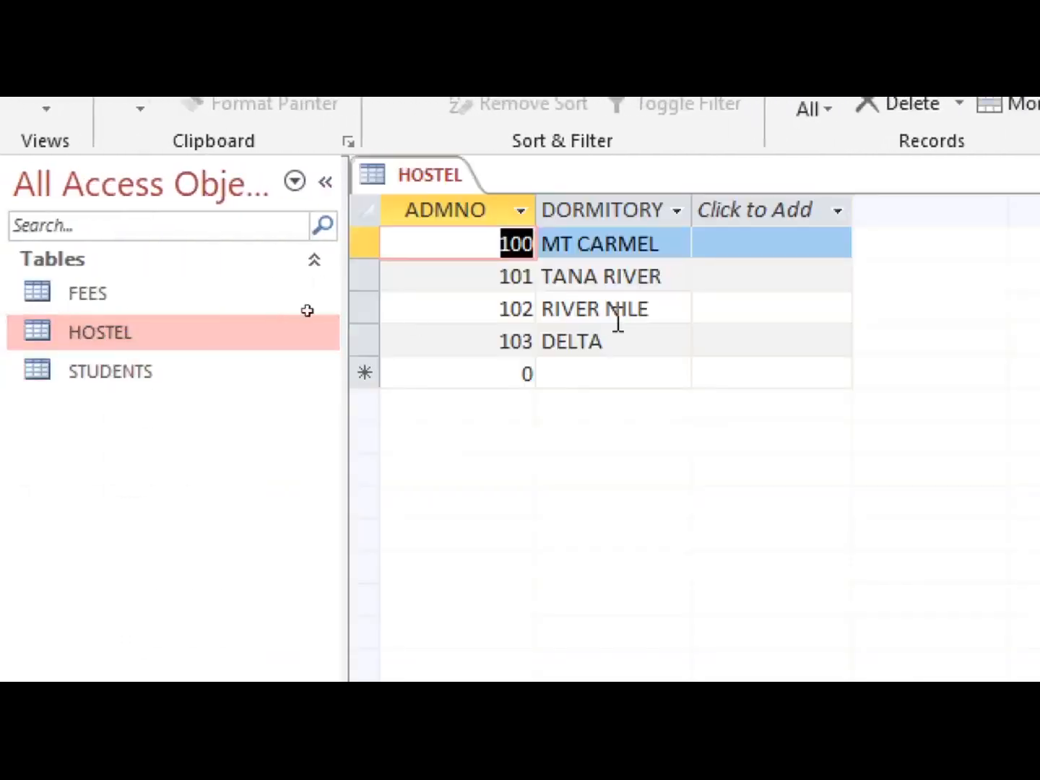
pyautogui.click(509, 373)
pyautogui.write('104')
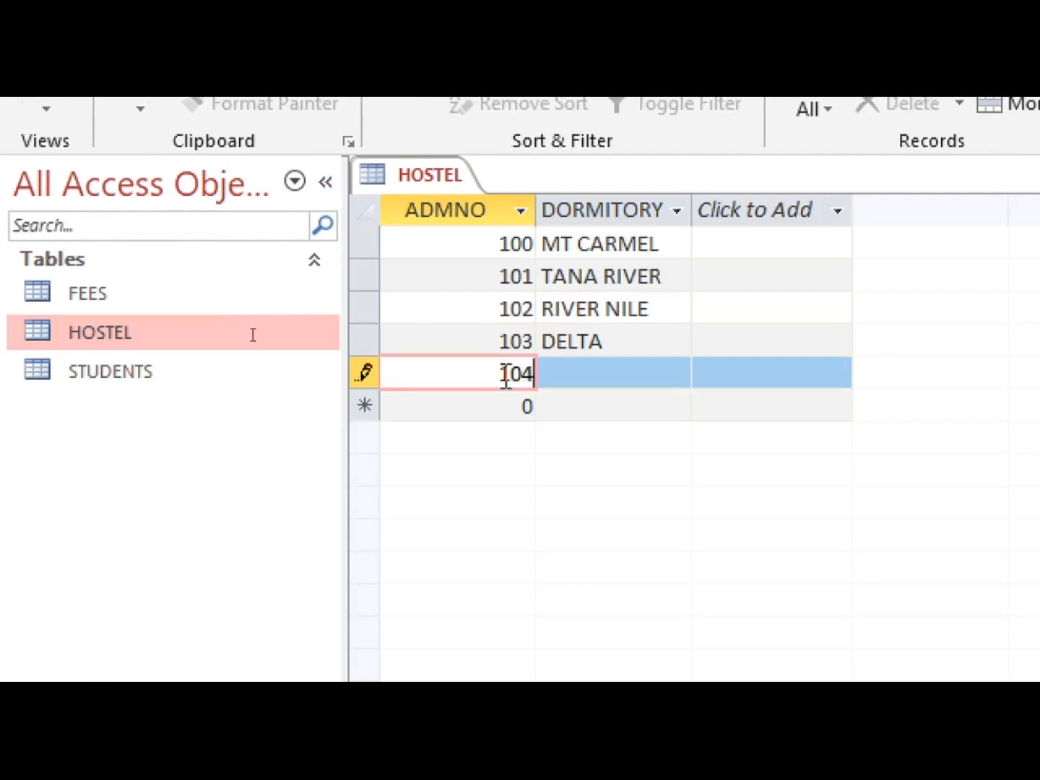
pyautogui.press('Tab')
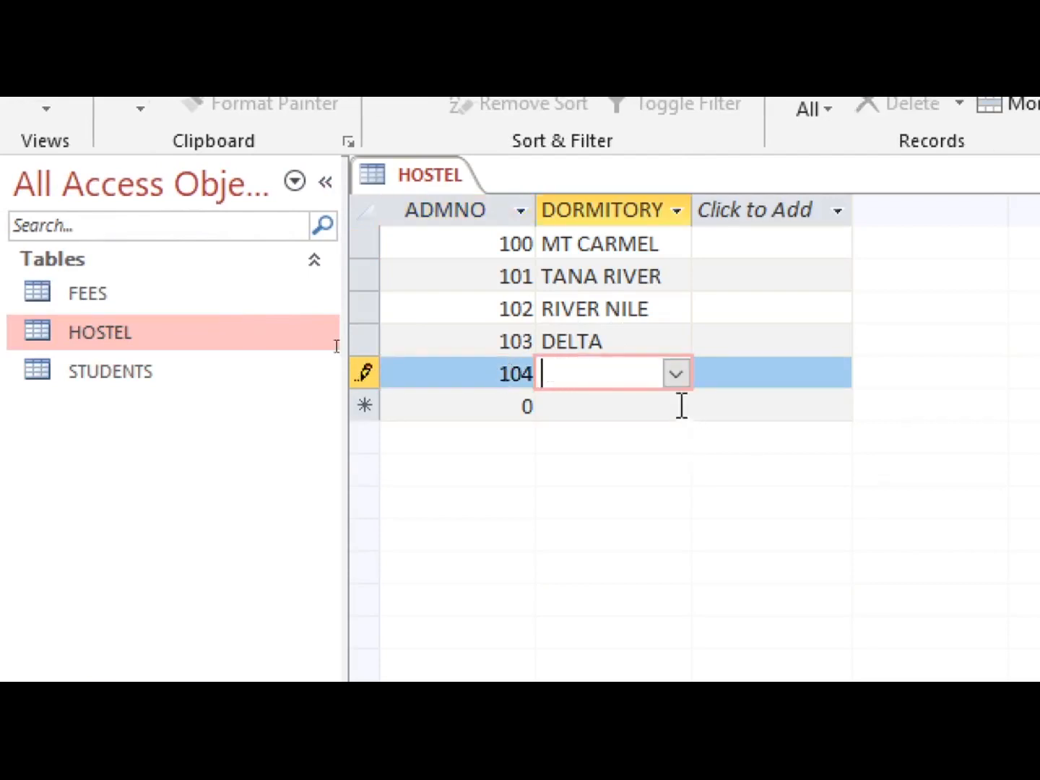
pyautogui.click(676, 374)
pyautogui.click(639, 469)
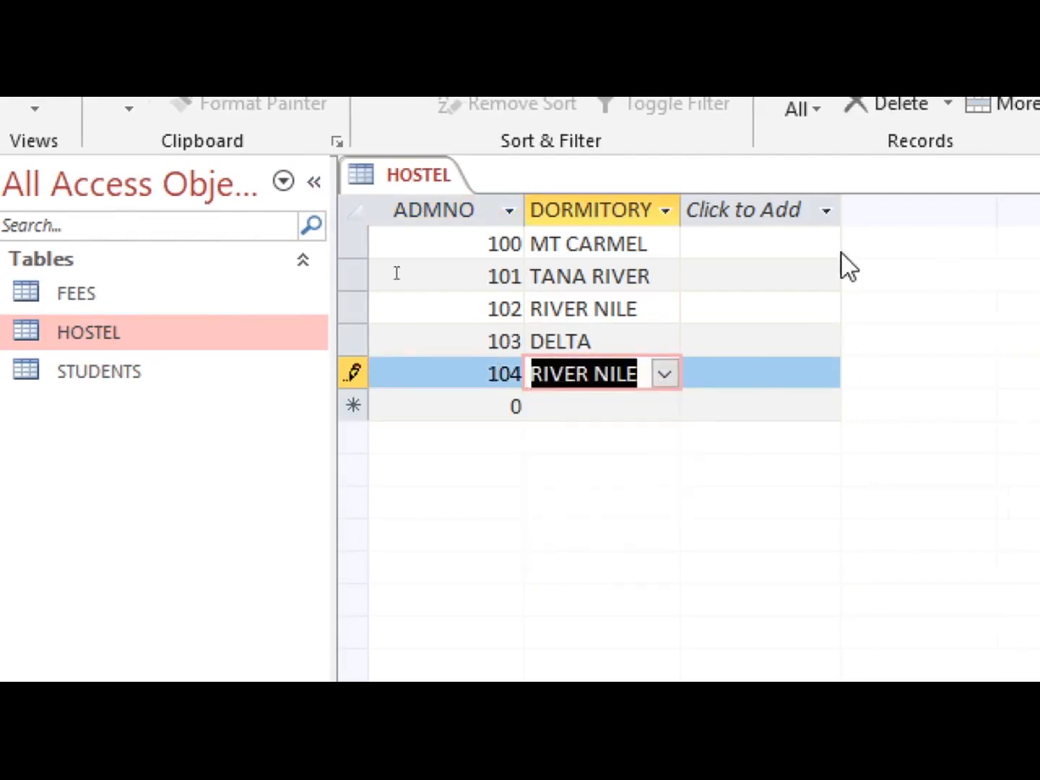
pyautogui.rightClick(404, 178)
pyautogui.click(448, 238)
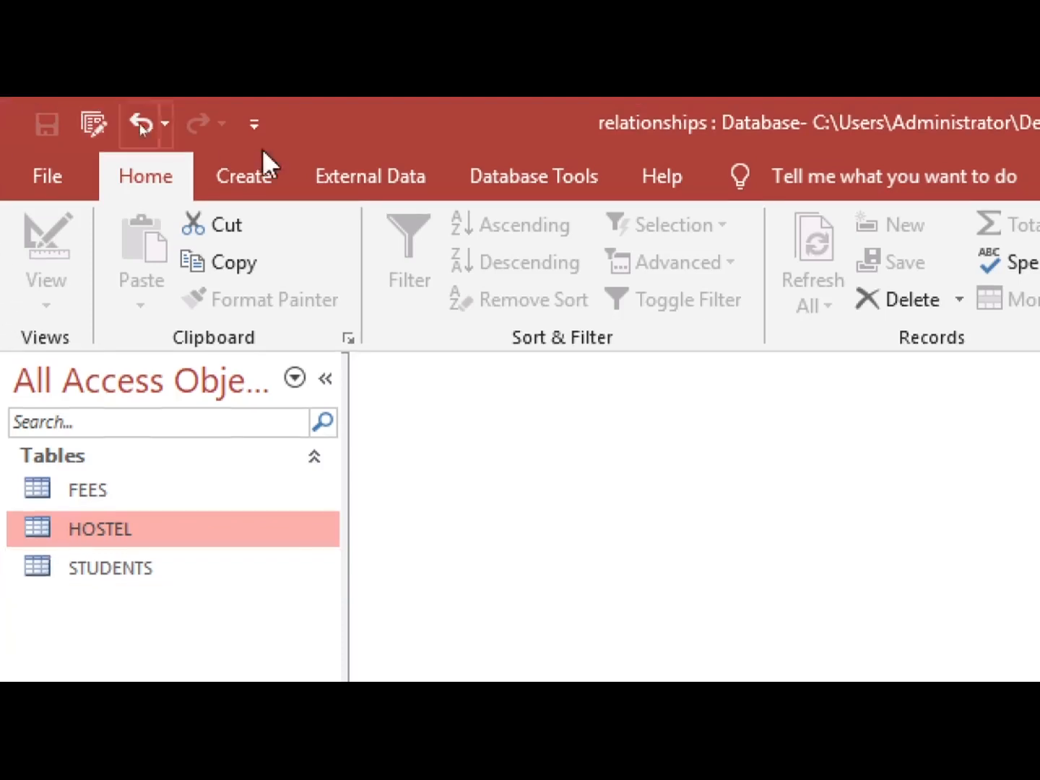
# Step: Open the Relationships window and add the FEES, HOSTEL and STUDENTS tables to it
pyautogui.click(530, 189)
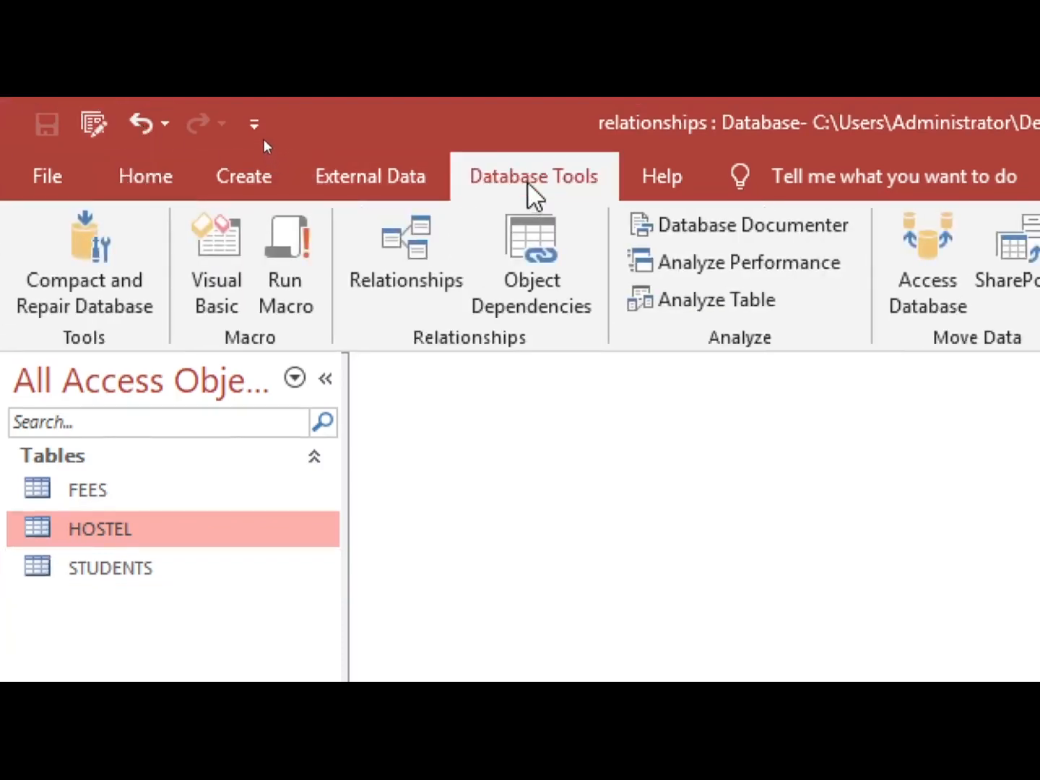
pyautogui.click(403, 278)
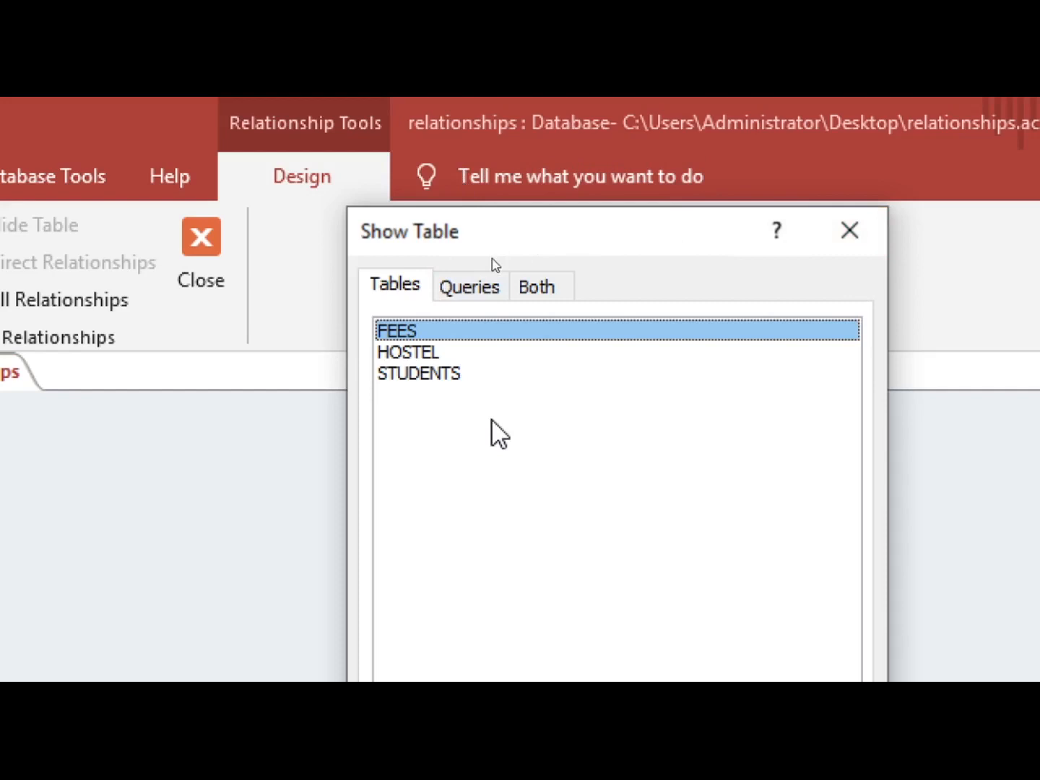
pyautogui.click(471, 289)
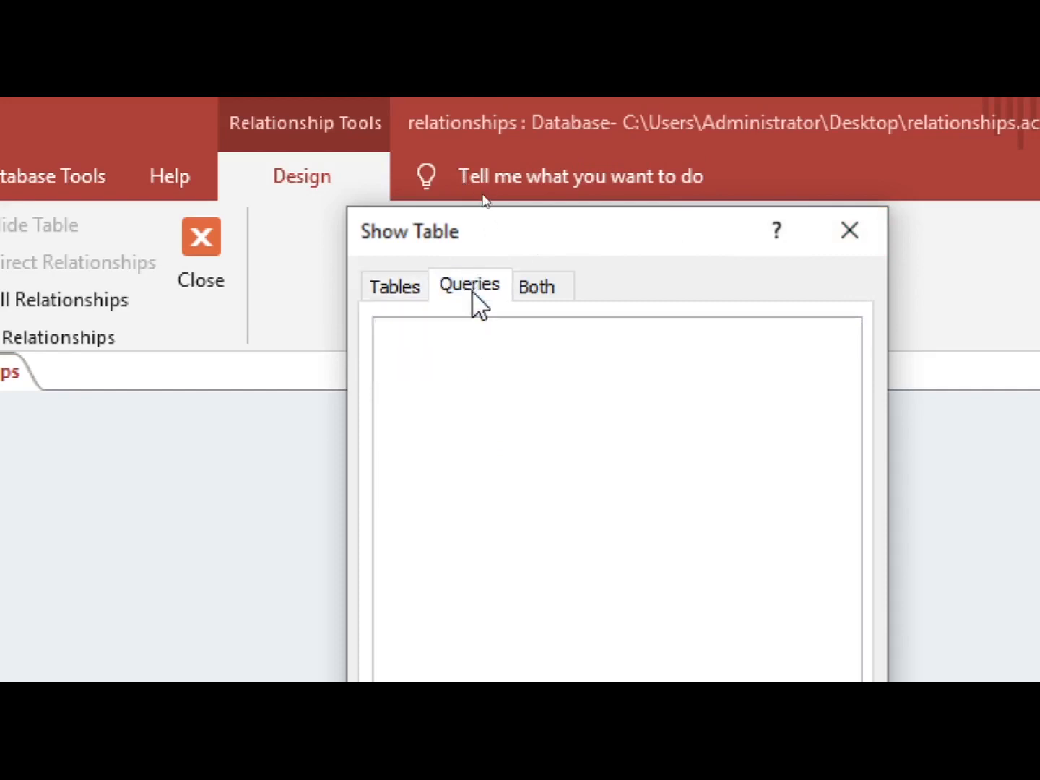
pyautogui.click(541, 292)
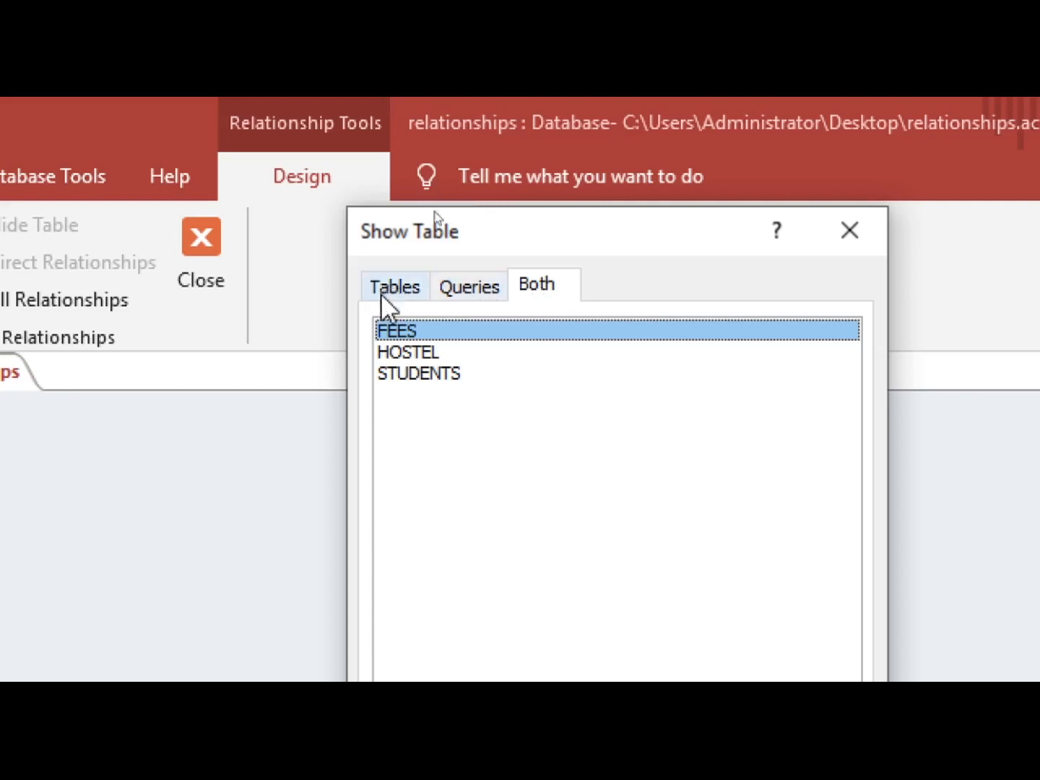
pyautogui.doubleClick(409, 329)
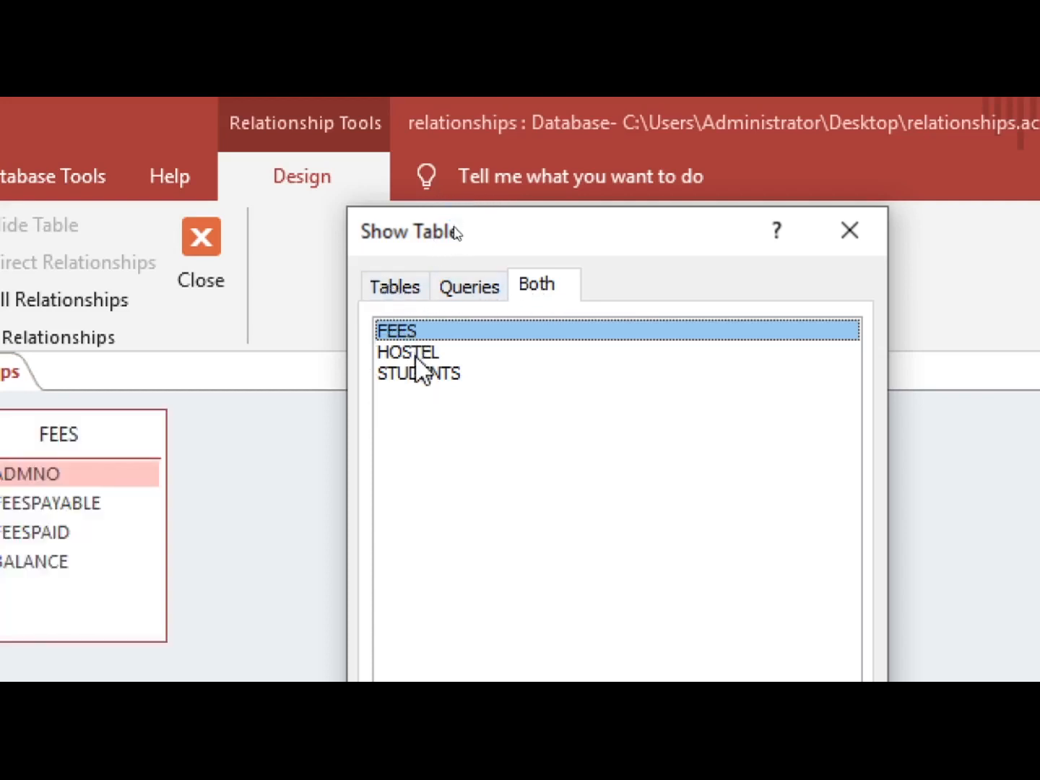
pyautogui.click(414, 355)
pyautogui.doubleClick(413, 355)
pyautogui.click(420, 375)
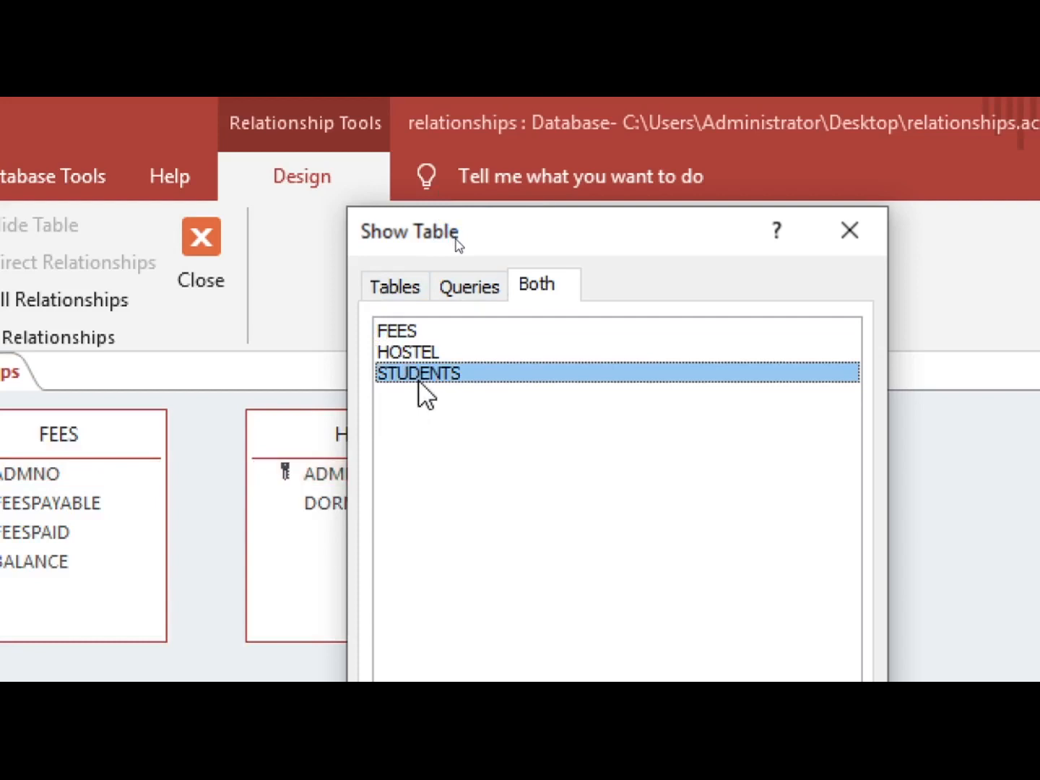
pyautogui.click(850, 230)
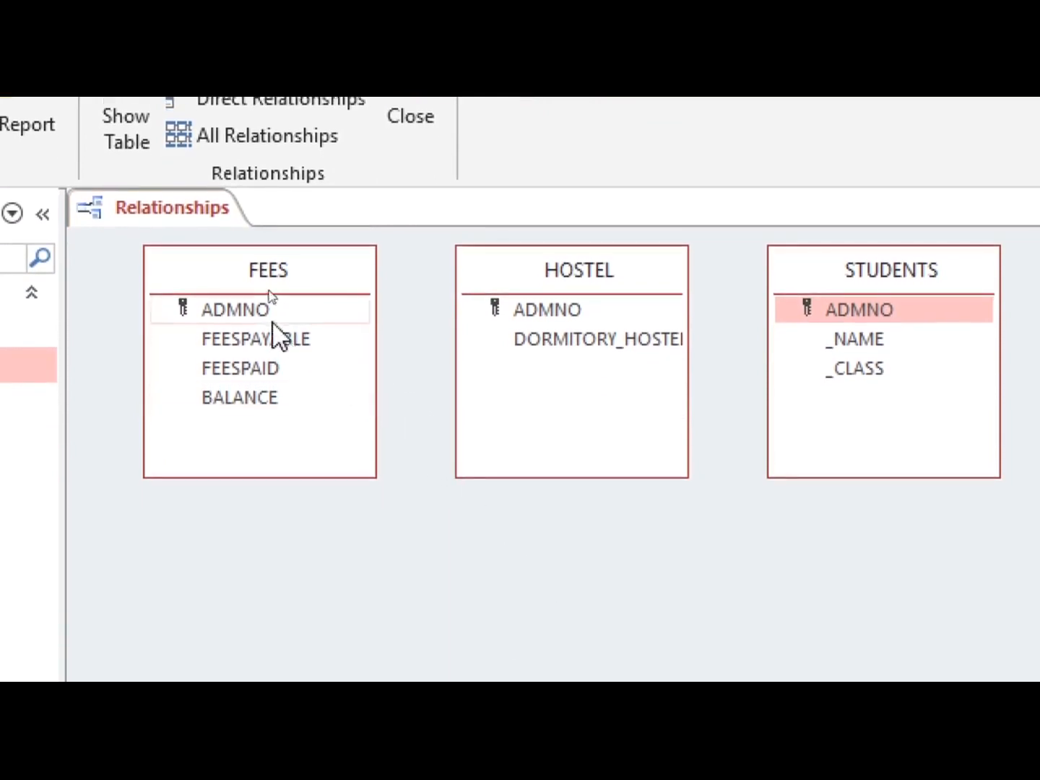
# Step: Create a one-to-one relationship from ADMNO in FEES to ADMNO in HOSTEL with referential integrity enforced
pyautogui.moveTo(245, 313); pyautogui.dragTo(535, 312)
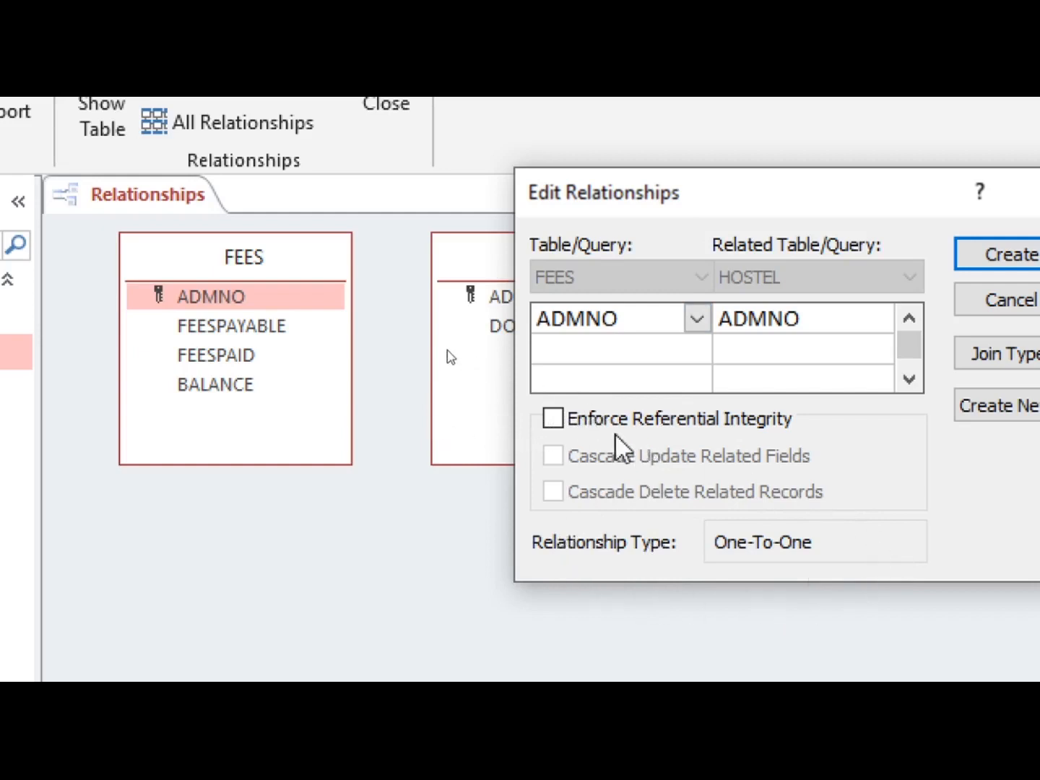
pyautogui.click(556, 421)
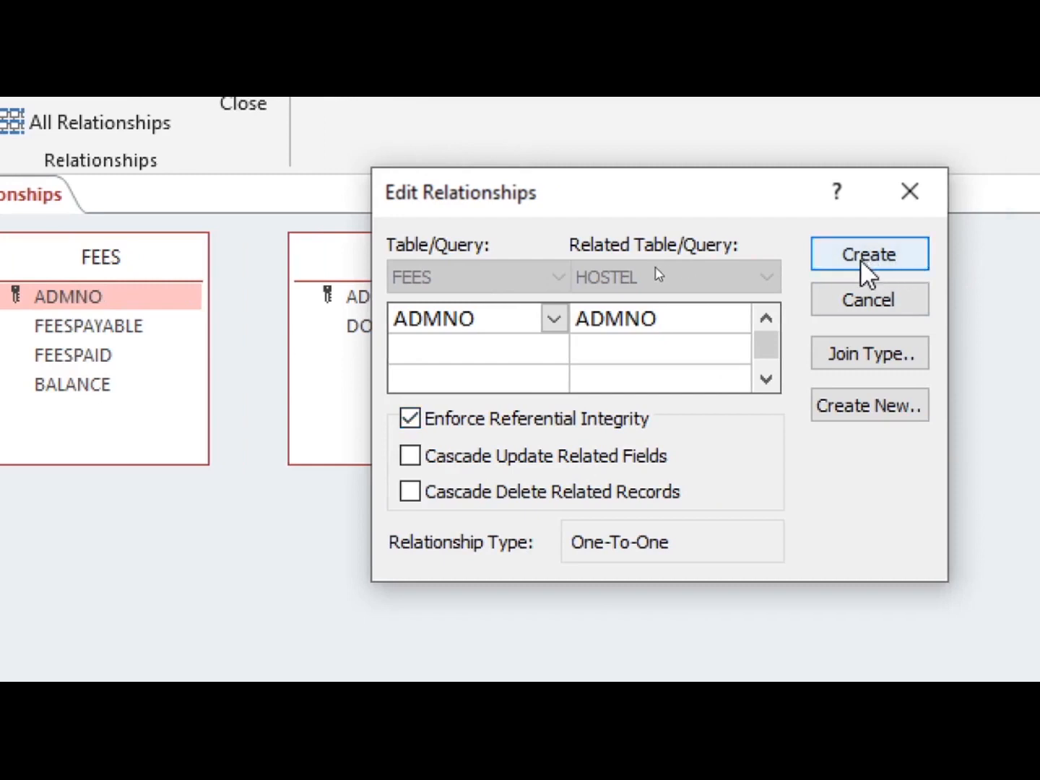
pyautogui.click(868, 255)
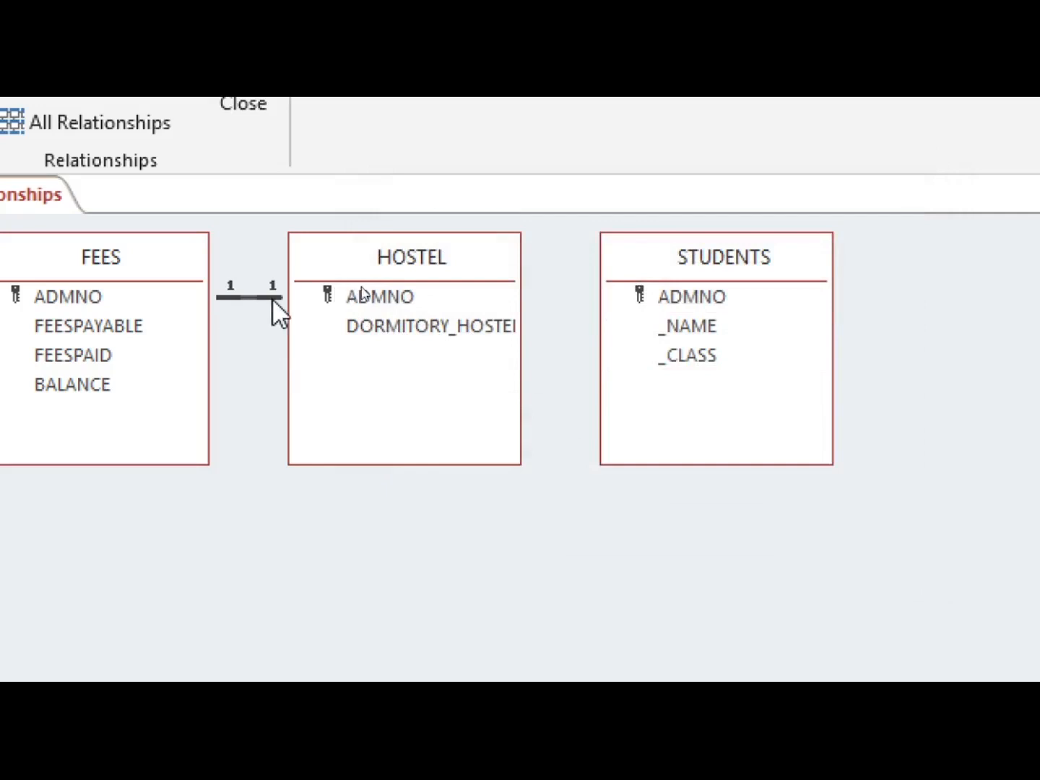
# Step: Create a one-to-one relationship from HOSTEL's ADMNO to STUDENTS' ADMNO with referential integrity enforced, and close the Relationships window
pyautogui.moveTo(379, 301); pyautogui.dragTo(700, 312)
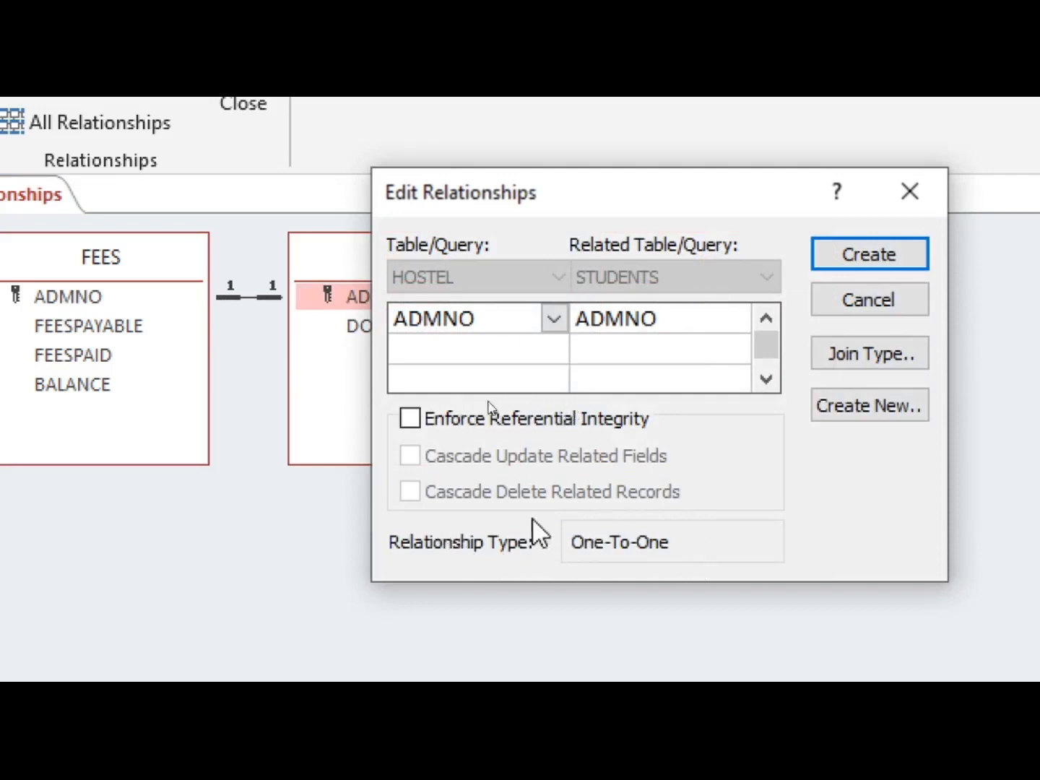
pyautogui.click(408, 419)
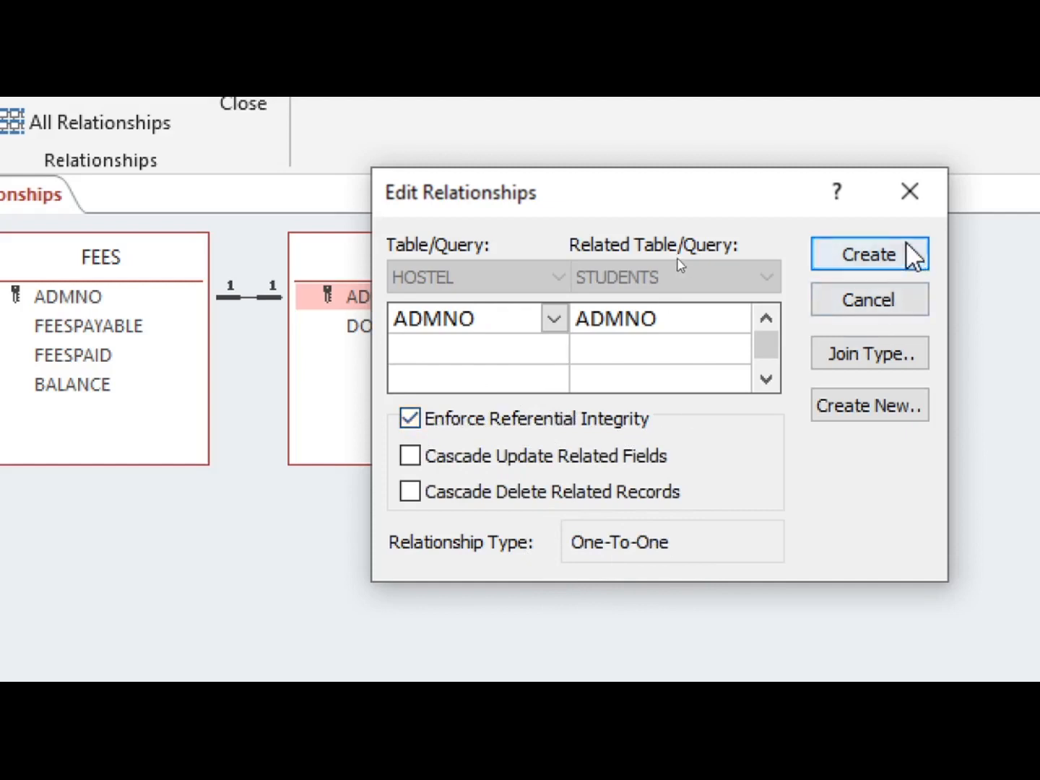
pyautogui.click(864, 265)
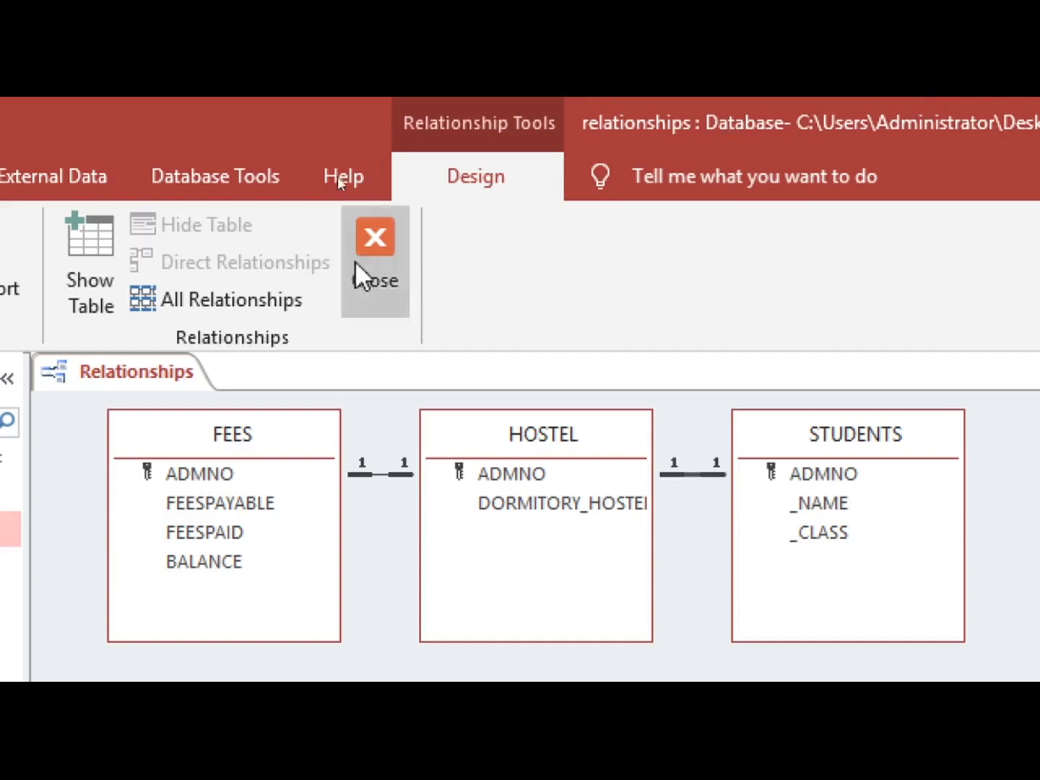
pyautogui.click(381, 275)
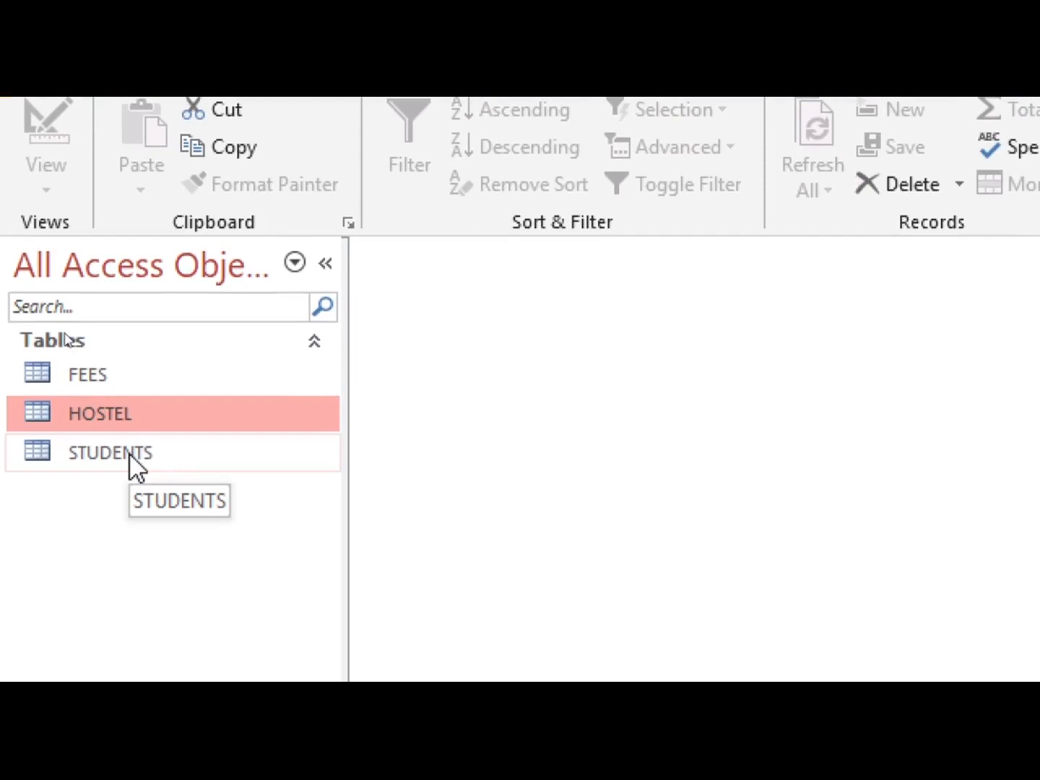
# Step: Open the FEES table, expand the related dormitory records of ADMNO 100, 101 and 102, and close the table
pyautogui.doubleClick(91, 369)
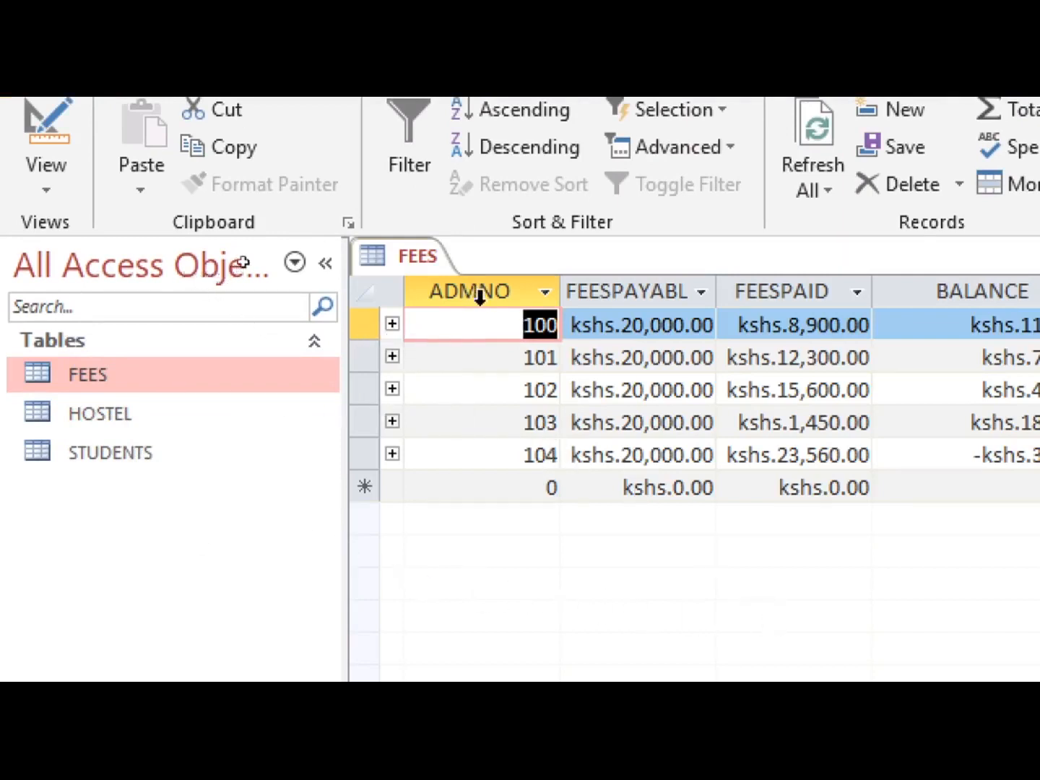
pyautogui.click(392, 324)
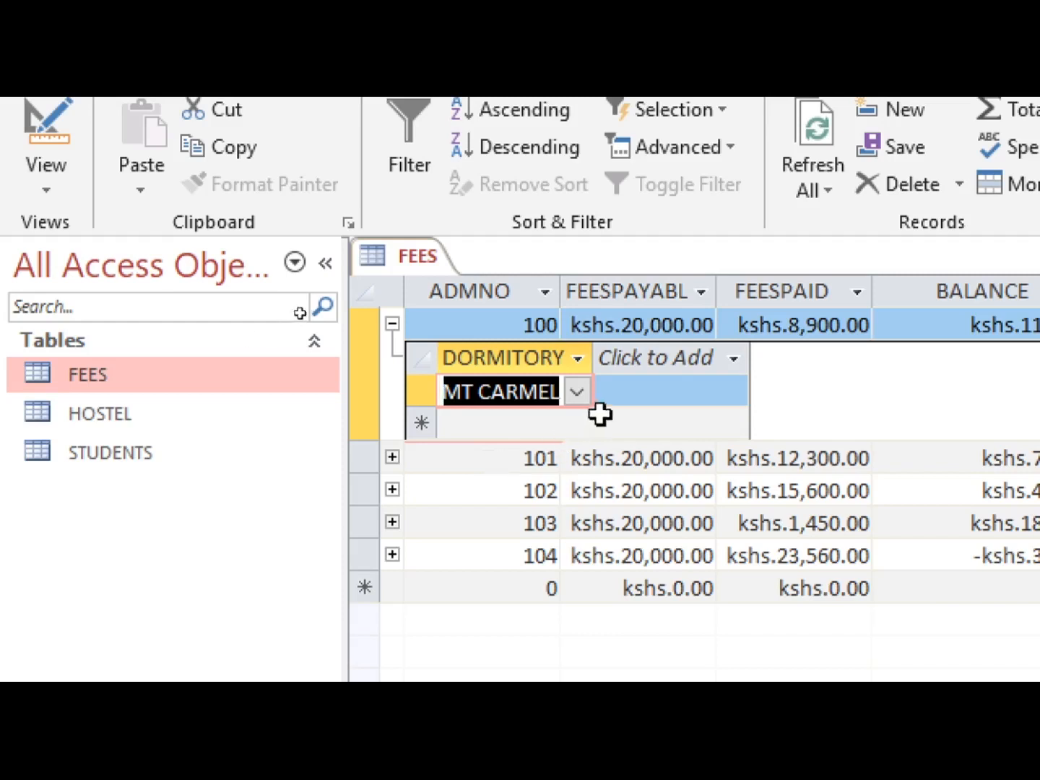
pyautogui.click(393, 459)
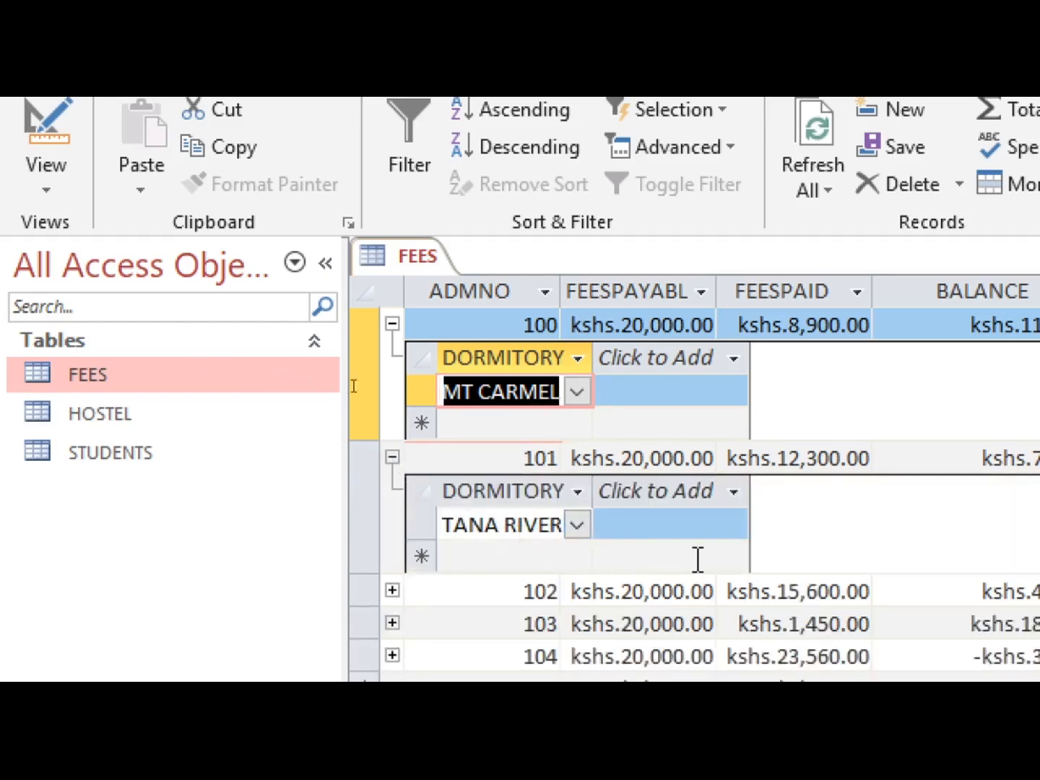
pyautogui.click(391, 590)
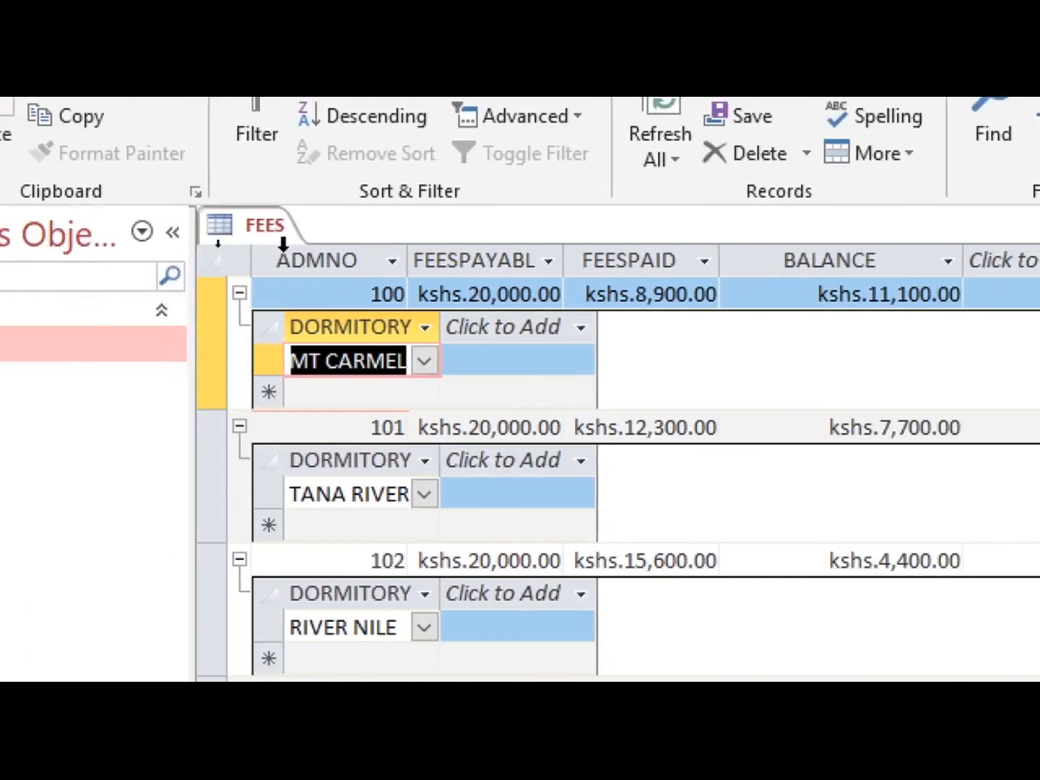
pyautogui.rightClick(279, 239)
pyautogui.click(332, 297)
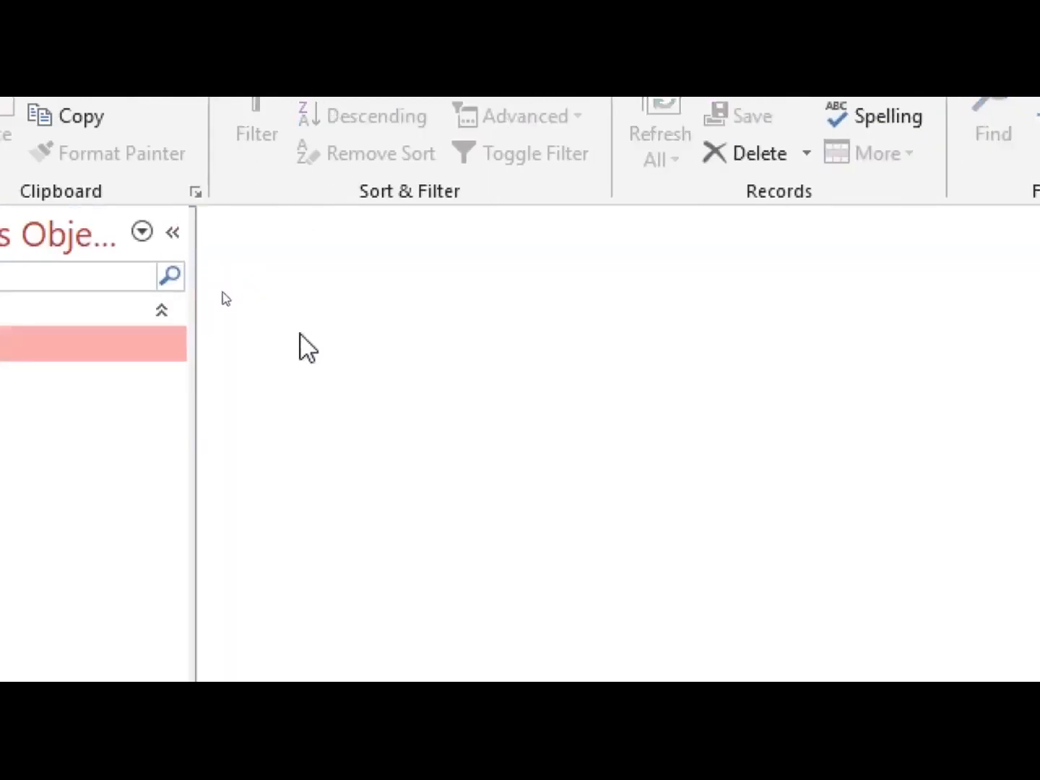
# Step: Open the STUDENTS table and expand the related dormitory records of ADMNO 100 and 101
pyautogui.click(124, 422)
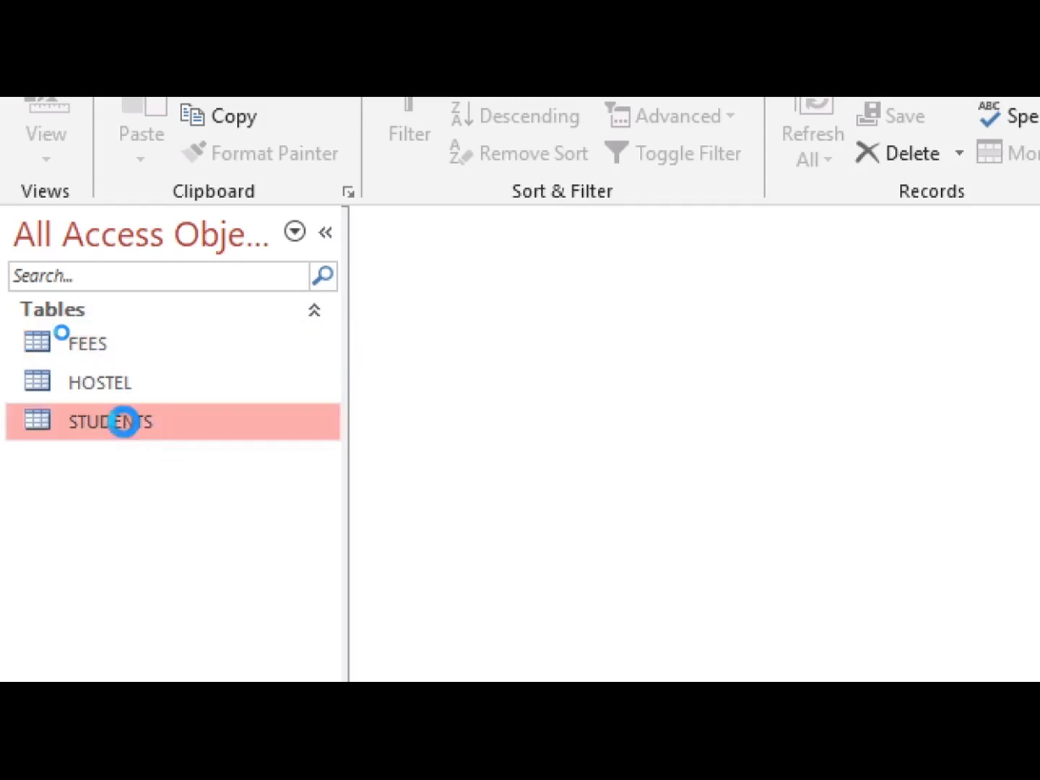
pyautogui.doubleClick(124, 421)
pyautogui.click(393, 293)
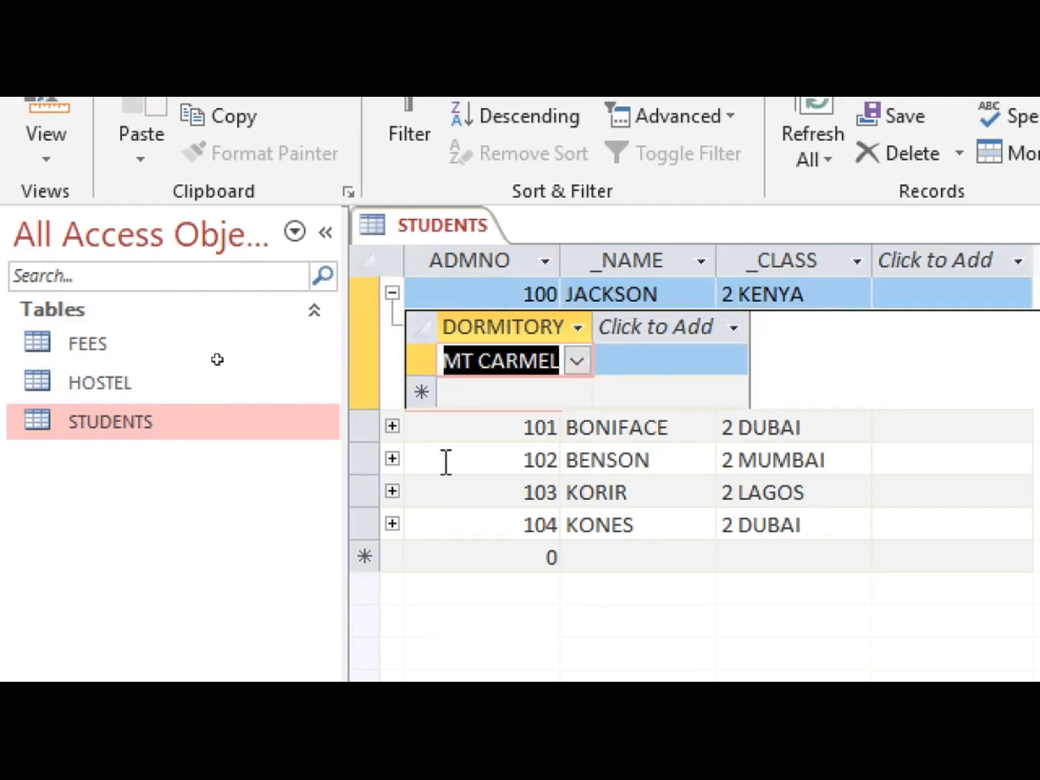
pyautogui.click(392, 426)
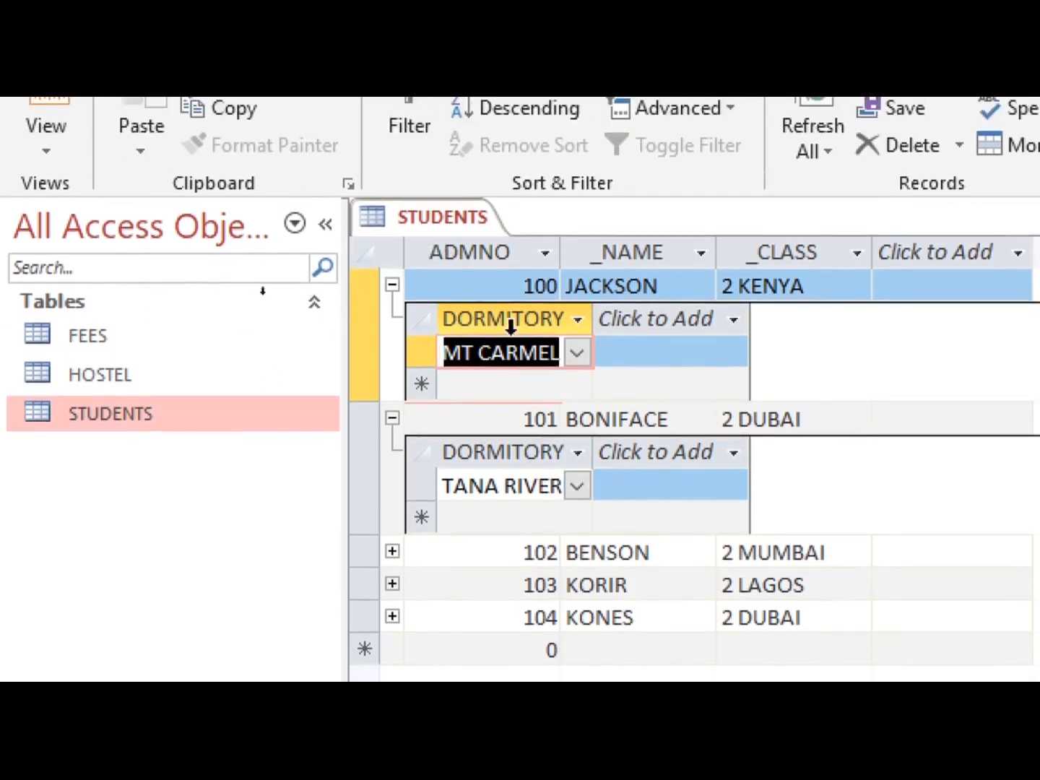
pyautogui.click(640, 347)
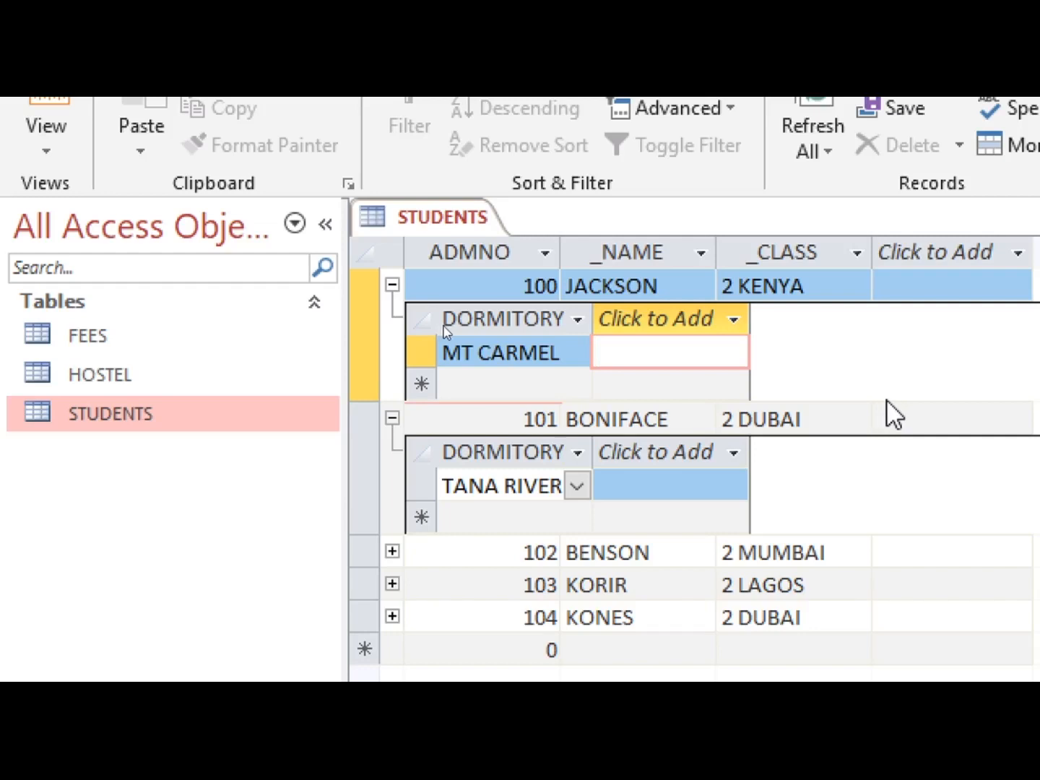
pyautogui.rightClick(427, 222)
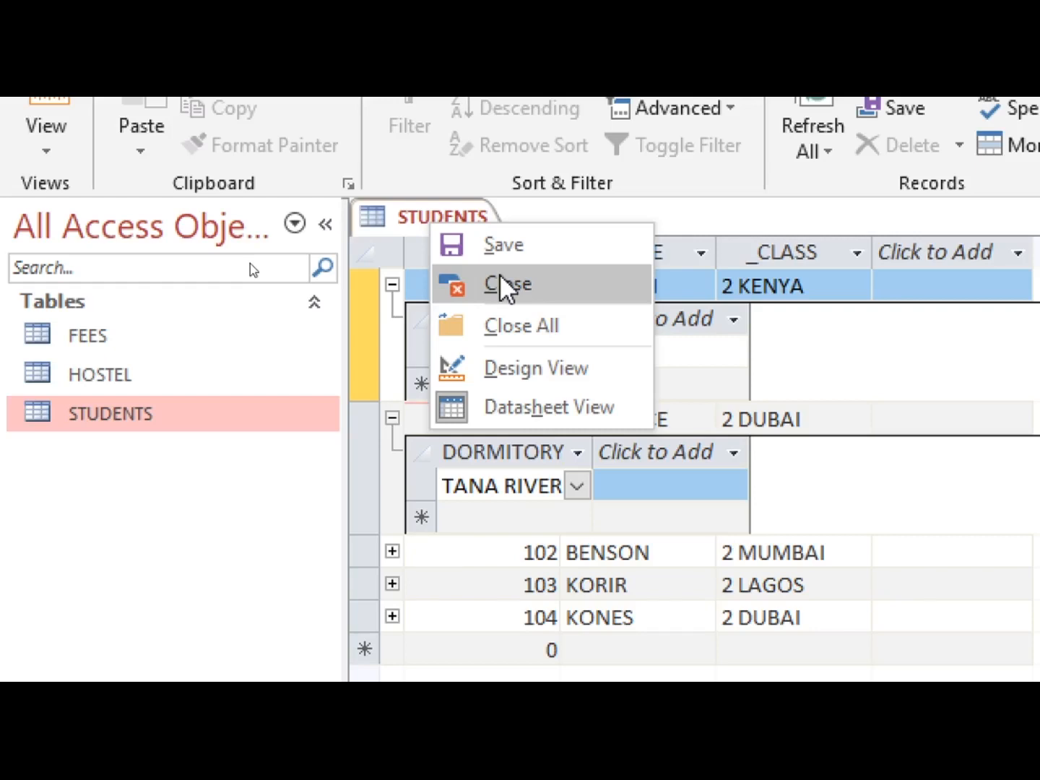
pyautogui.click(802, 350)
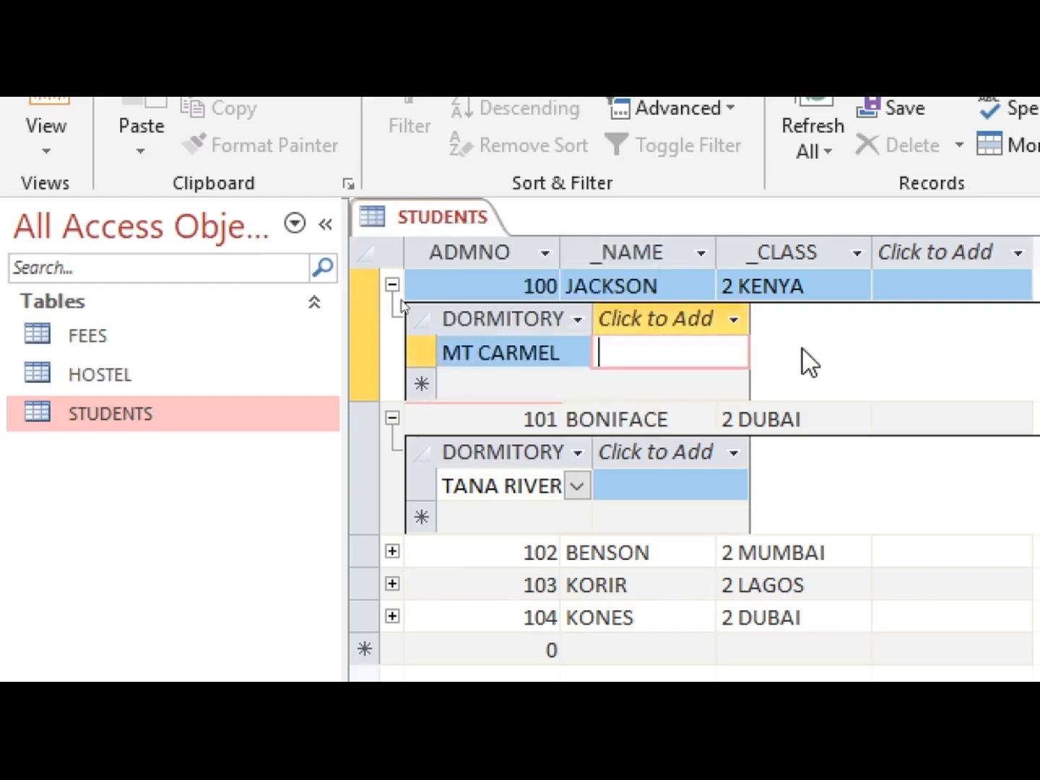
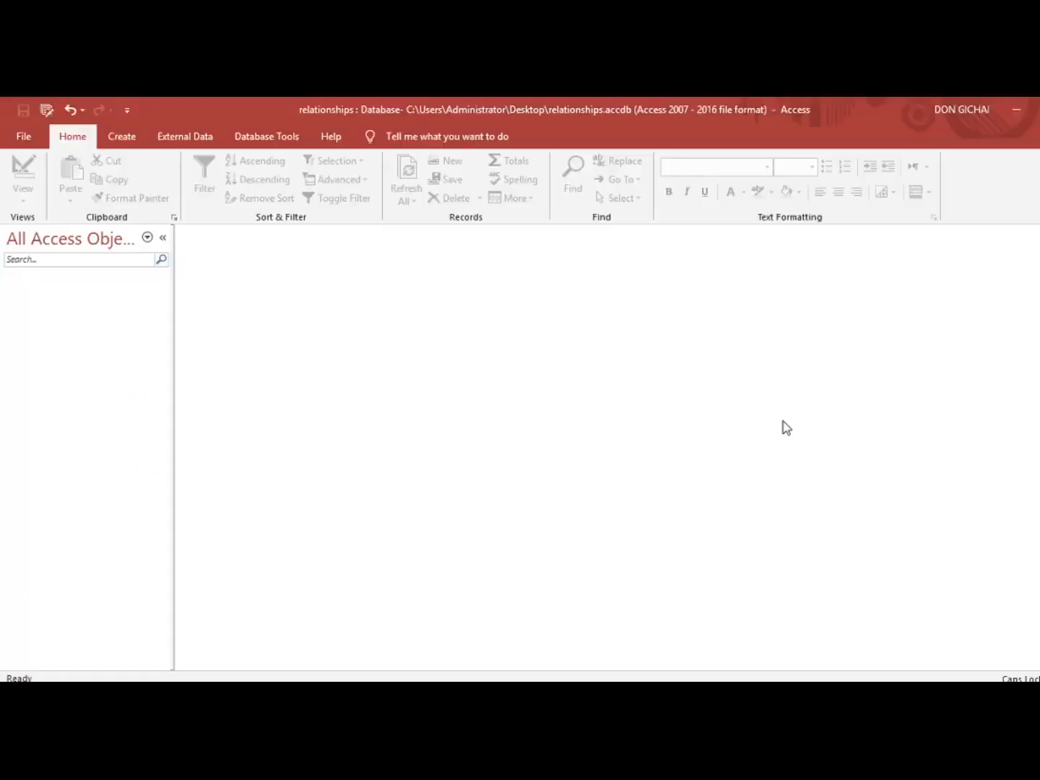
# Step: Create a new table in Design View and name its first field Exam_admno
pyautogui.click(133, 137)
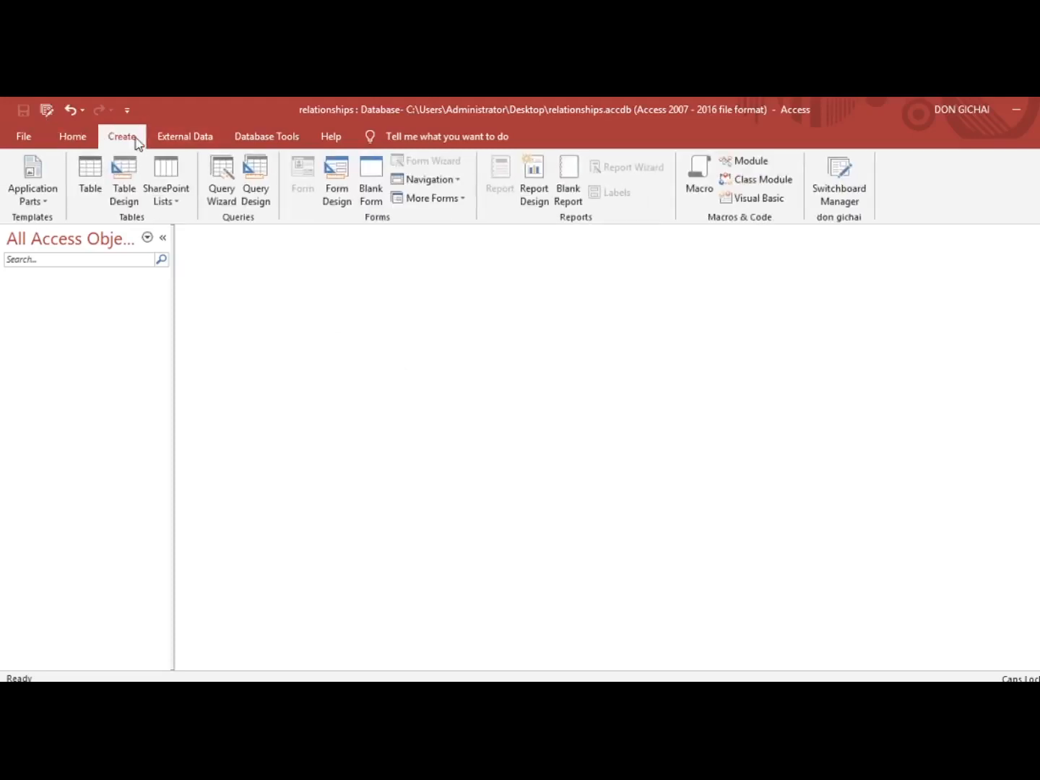
pyautogui.click(124, 189)
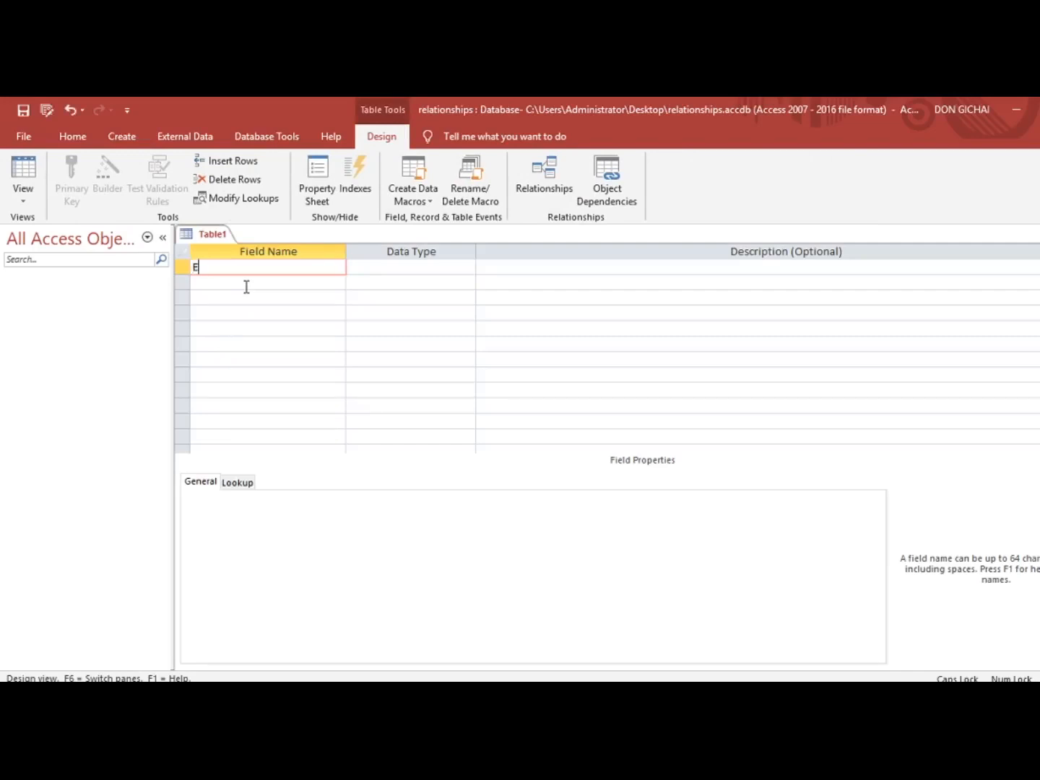
pyautogui.write('EADMNO')
pyautogui.press('BackSpace')
pyautogui.press('BackSpace')
pyautogui.press('BackSpace')
pyautogui.press('BackSpace')
pyautogui.press('BackSpace')
pyautogui.press('capslock')
pyautogui.write('xam')
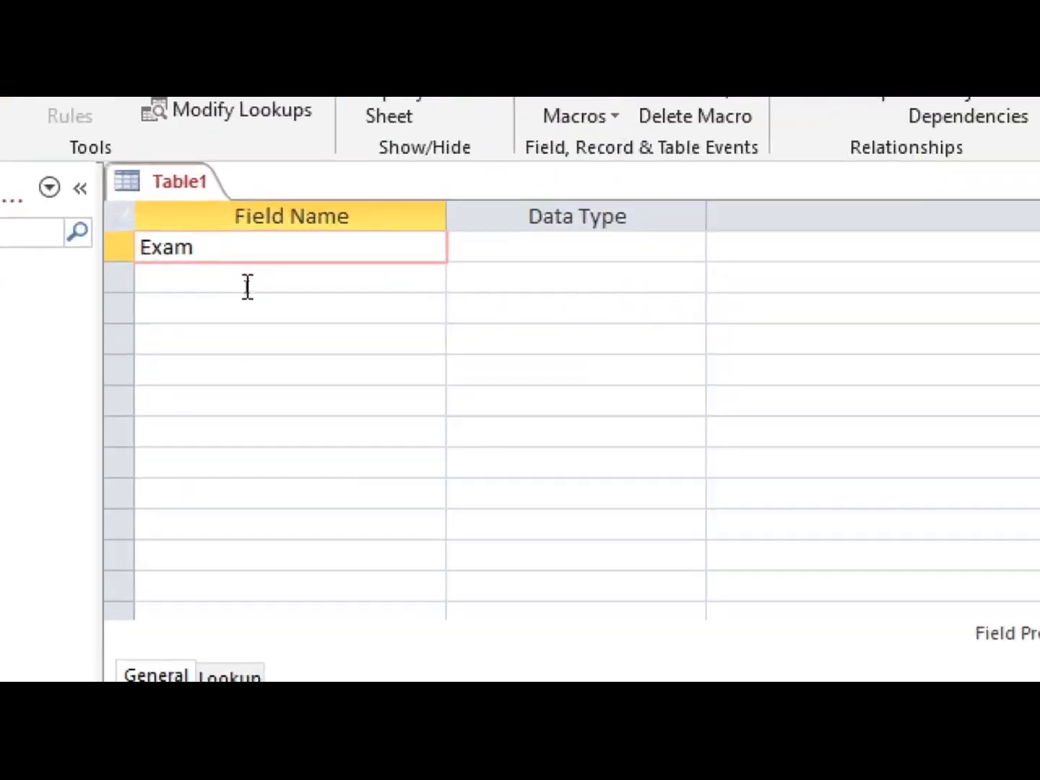
pyautogui.write('_admno')
# Step: Set the data type of the Exam_admno field to Number
pyautogui.click(571, 248)
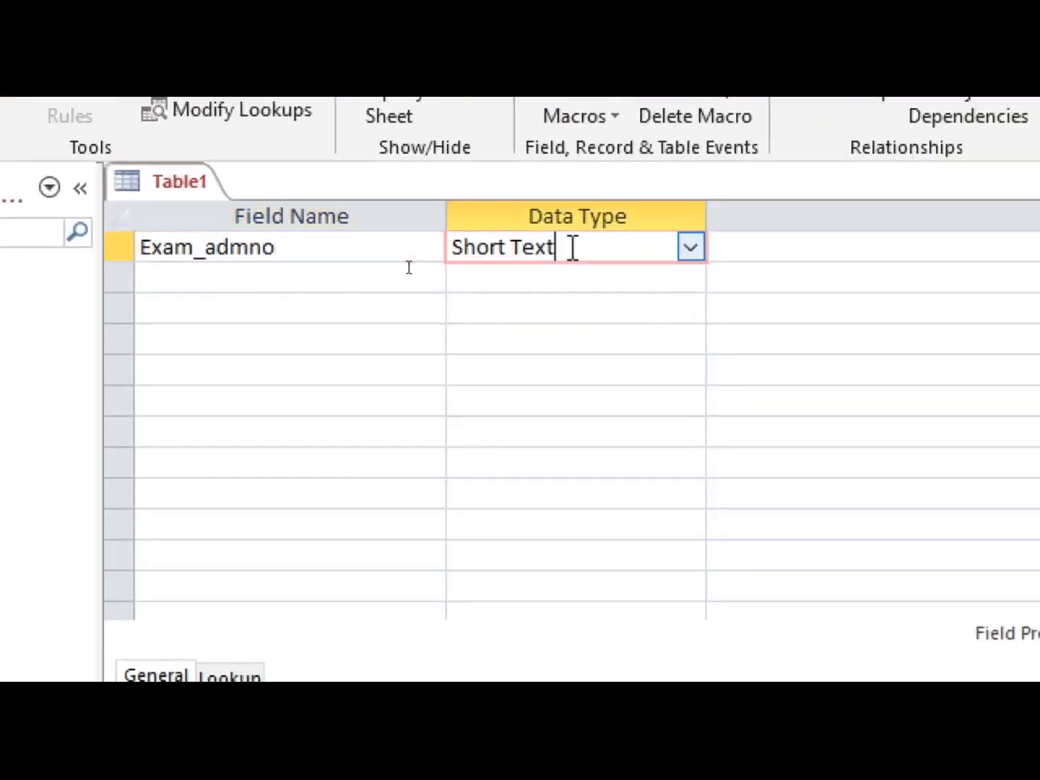
pyautogui.doubleClick(575, 248)
pyautogui.write('number')
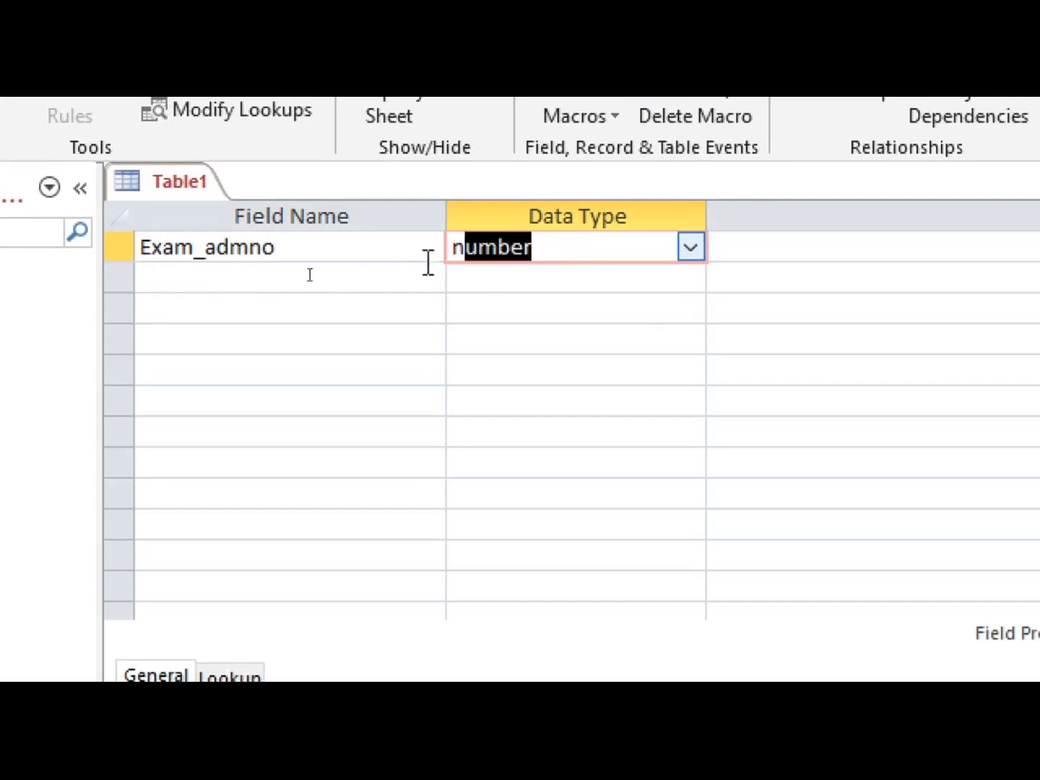
# Step: Add two fields named Exam_Term and Exam_year below the Exam_admno field
pyautogui.click(256, 281)
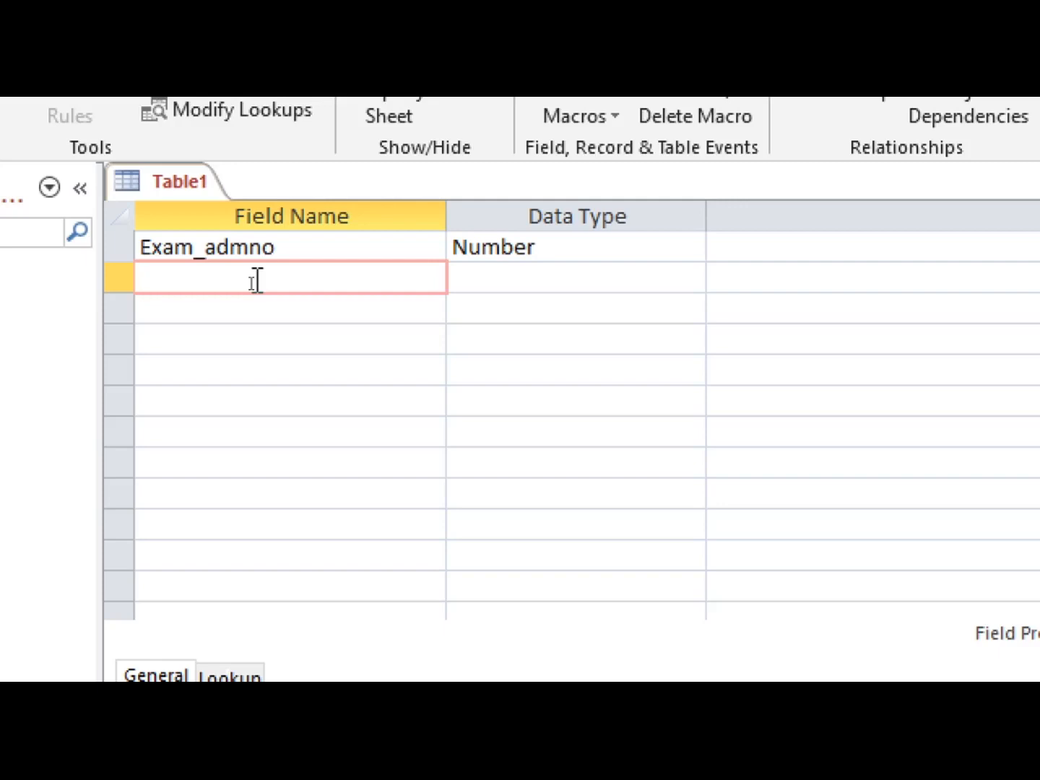
pyautogui.write('Exam_Term')
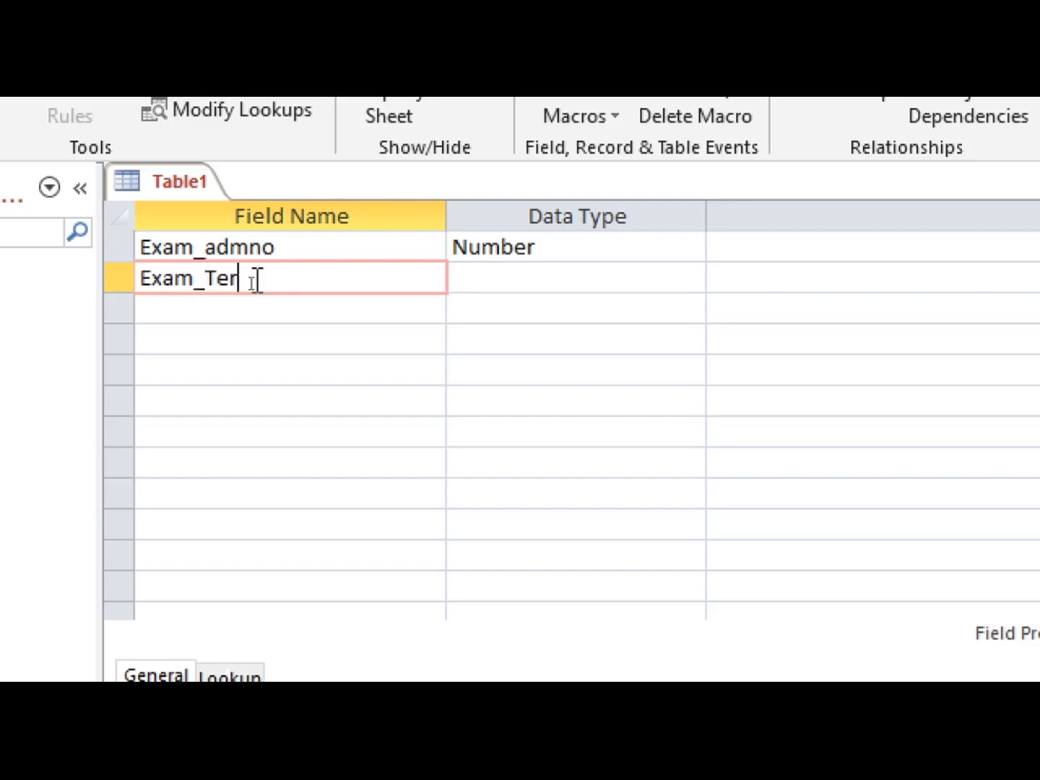
pyautogui.click(224, 312)
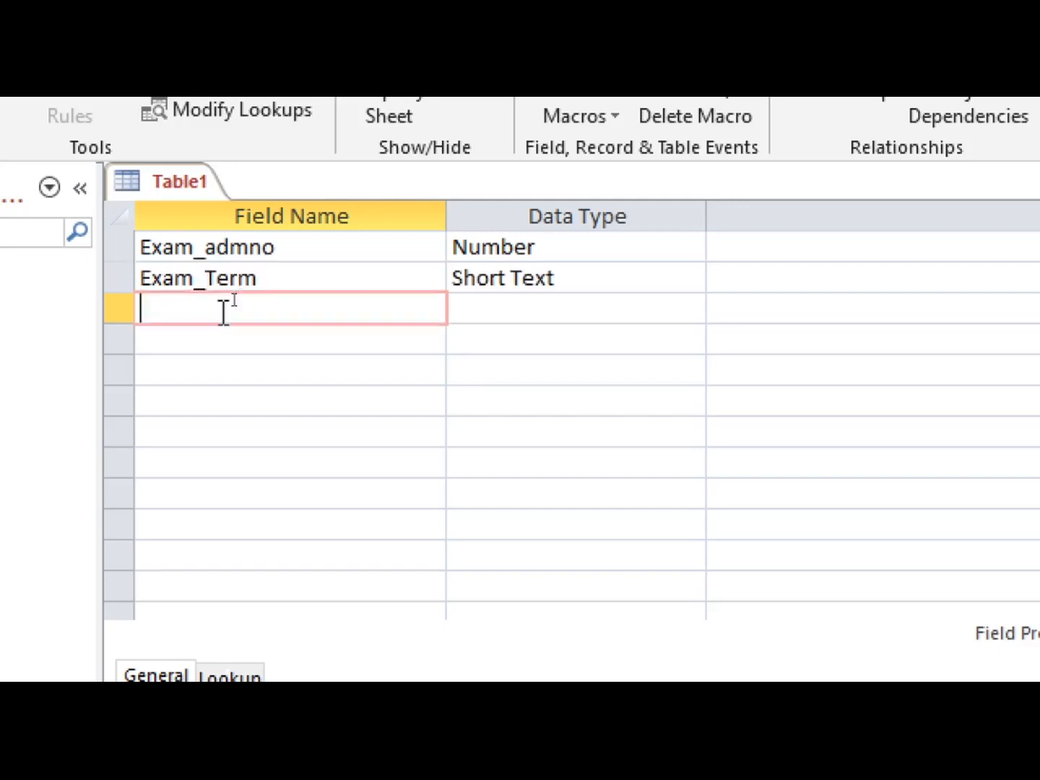
pyautogui.write('Exam')
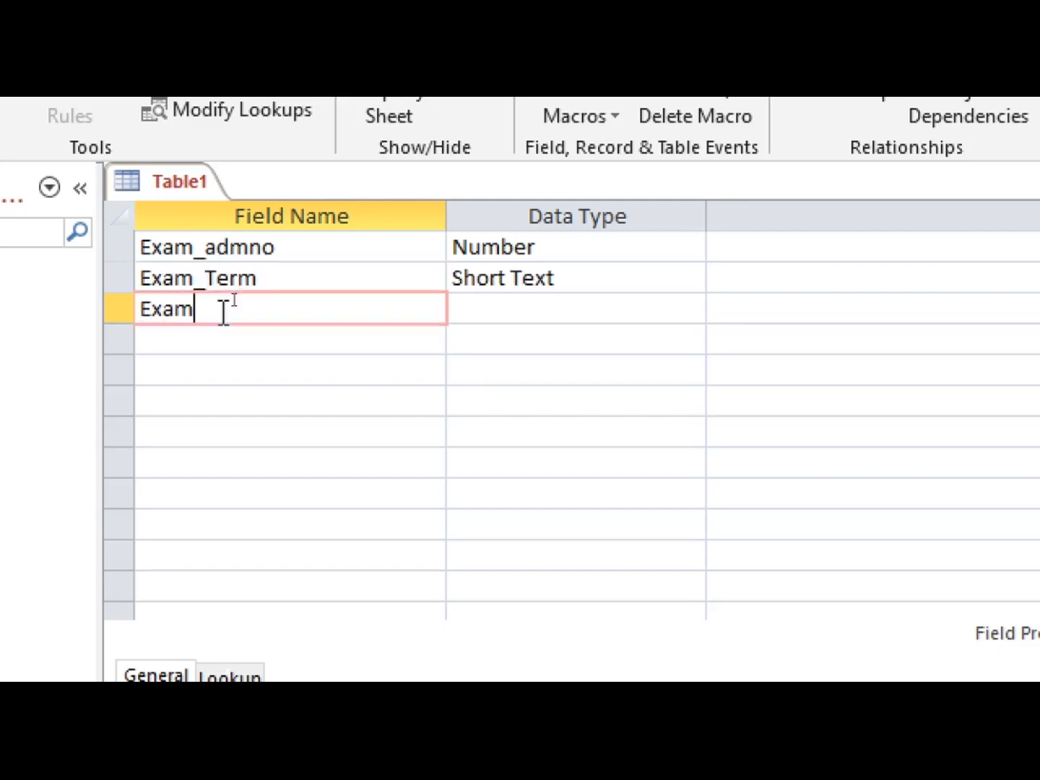
pyautogui.write('_year')
# Step: Add a field named Exam_Form below the Exam_year field
pyautogui.click(190, 340)
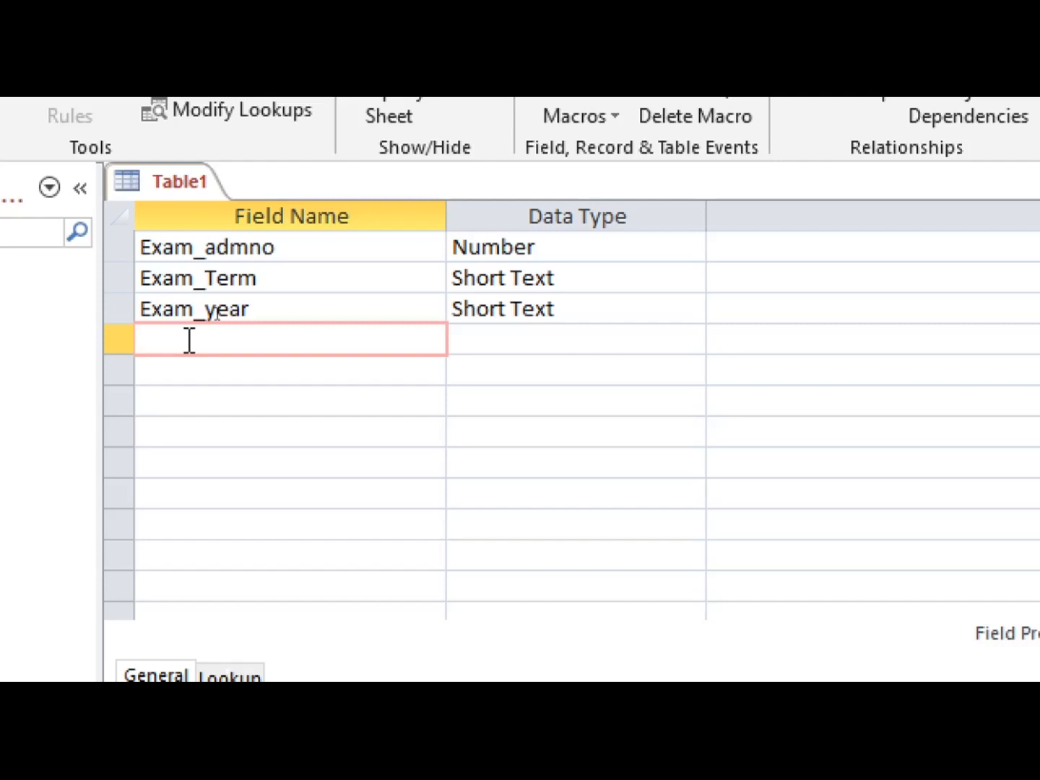
pyautogui.write('e')
pyautogui.press('BackSpace')
pyautogui.write('EXa')
pyautogui.press('BackSpace')
pyautogui.press('BackSpace')
pyautogui.write('a')
pyautogui.press('BackSpace')
pyautogui.write('xam_Form')
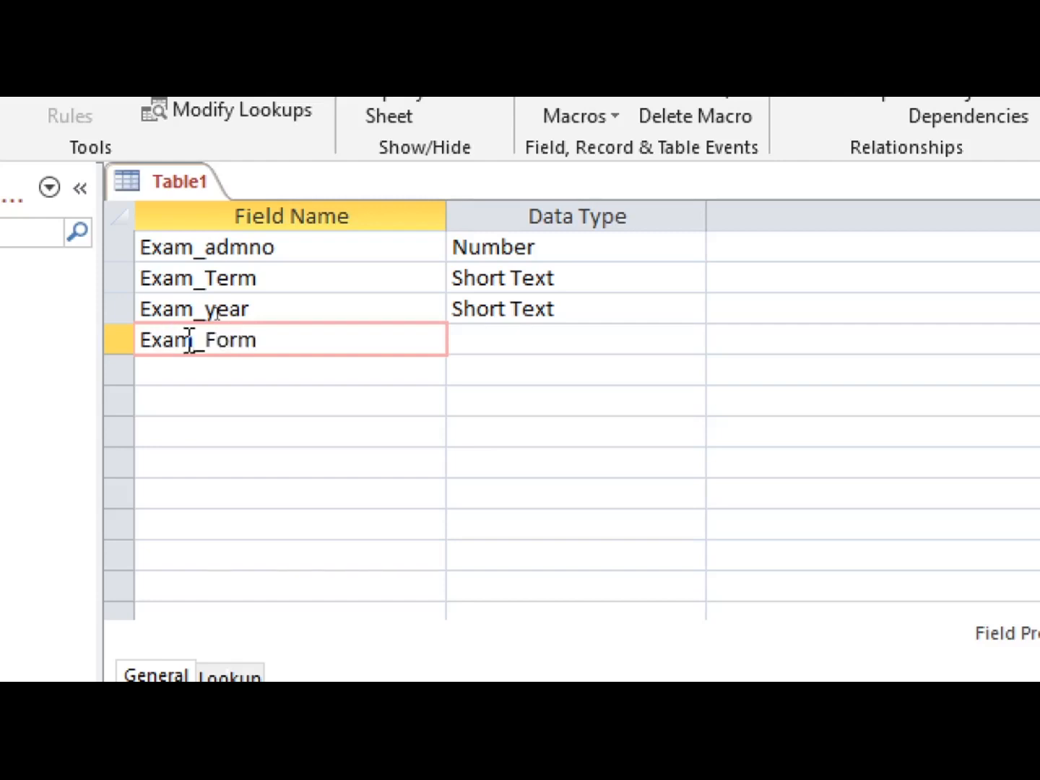
# Step: Add a field named Exam_Class below the Exam_Form field
pyautogui.press('Down')
pyautogui.write('Ea')
pyautogui.press('BackSpace')
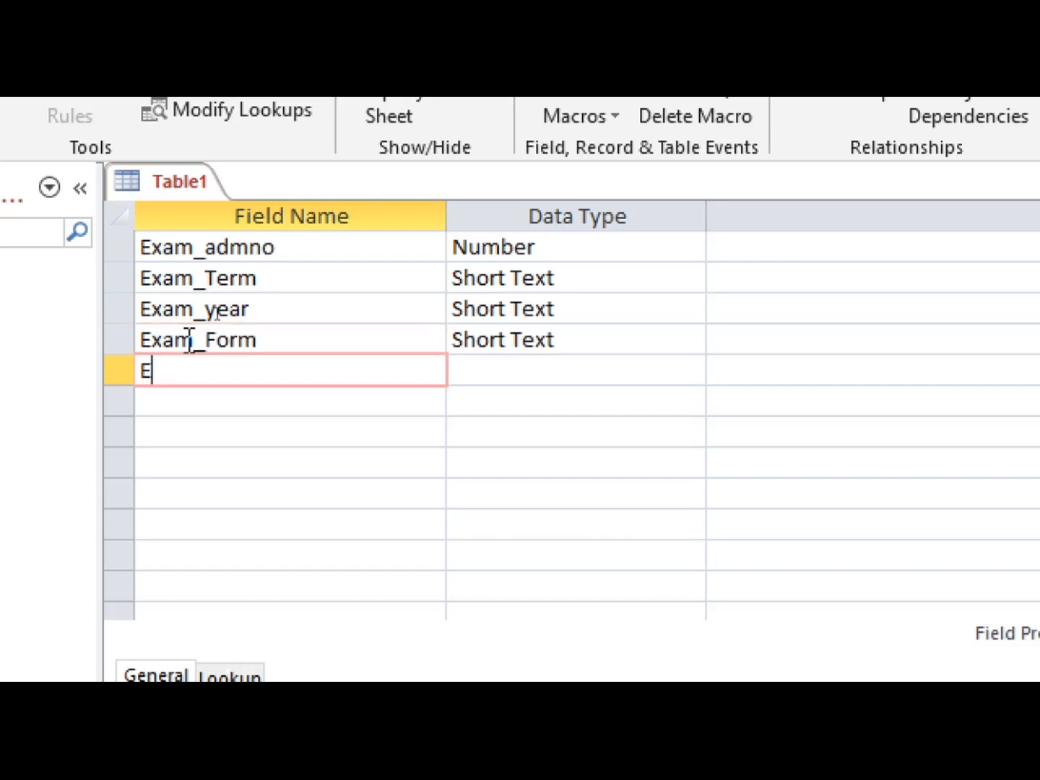
pyautogui.write('xam_Class')
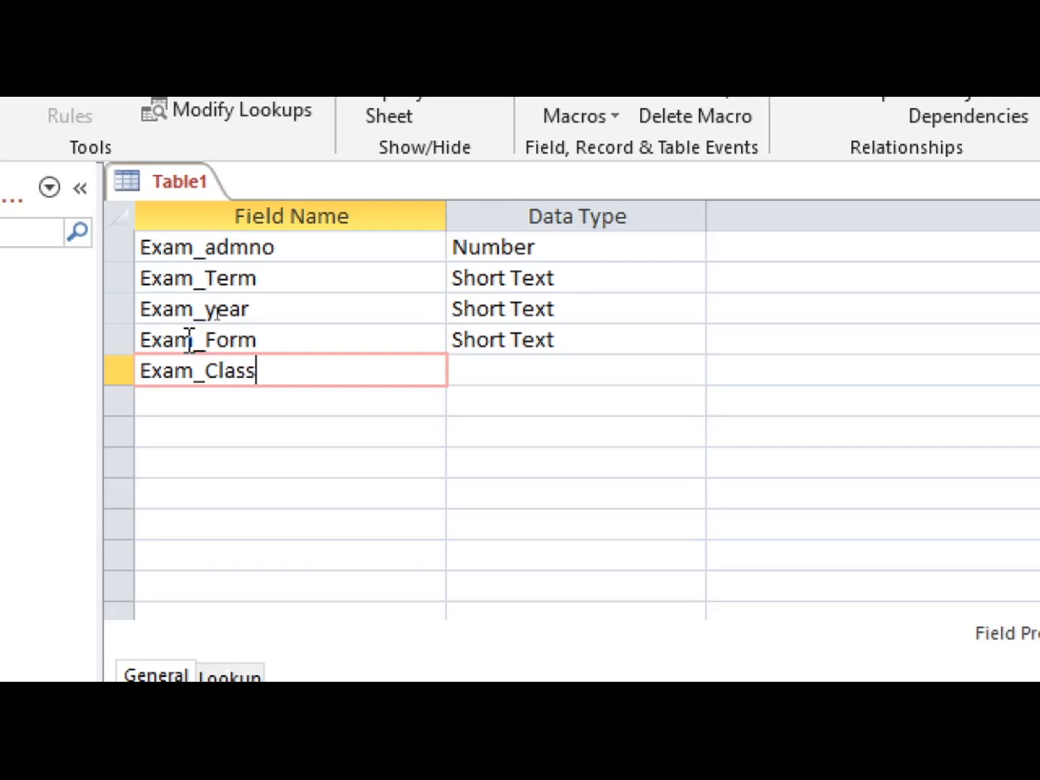
# Step: Set the data type of the Exam_Form and Exam_year fields to Number
pyautogui.doubleClick(522, 340)
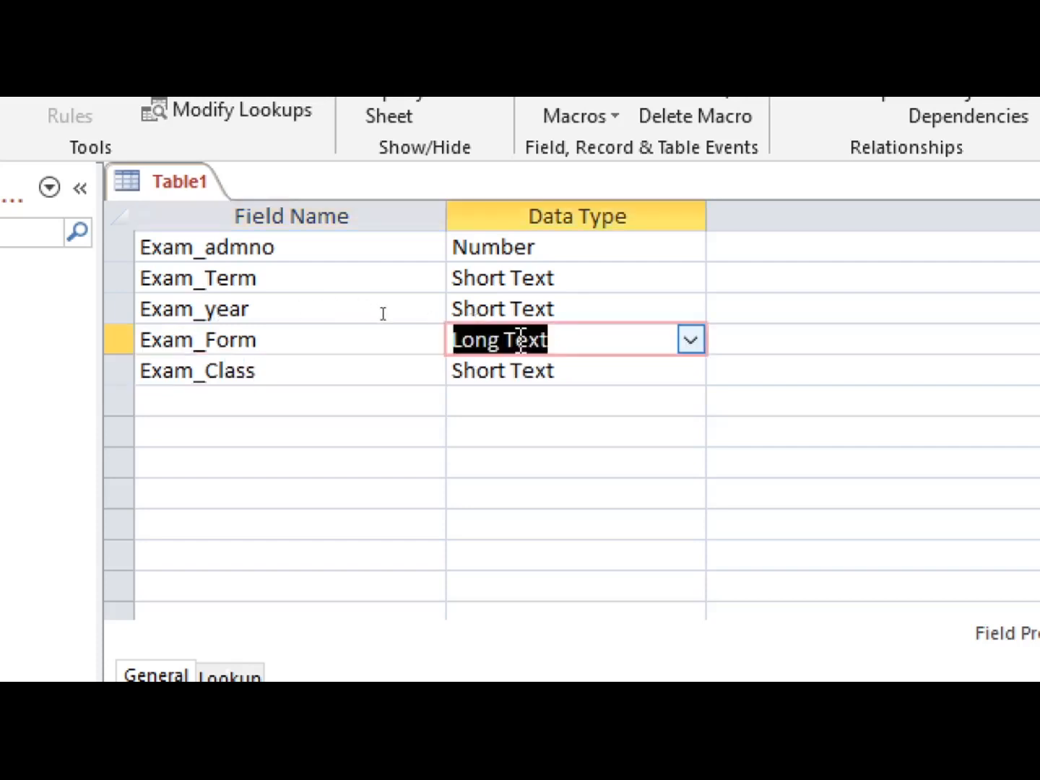
pyautogui.write('number')
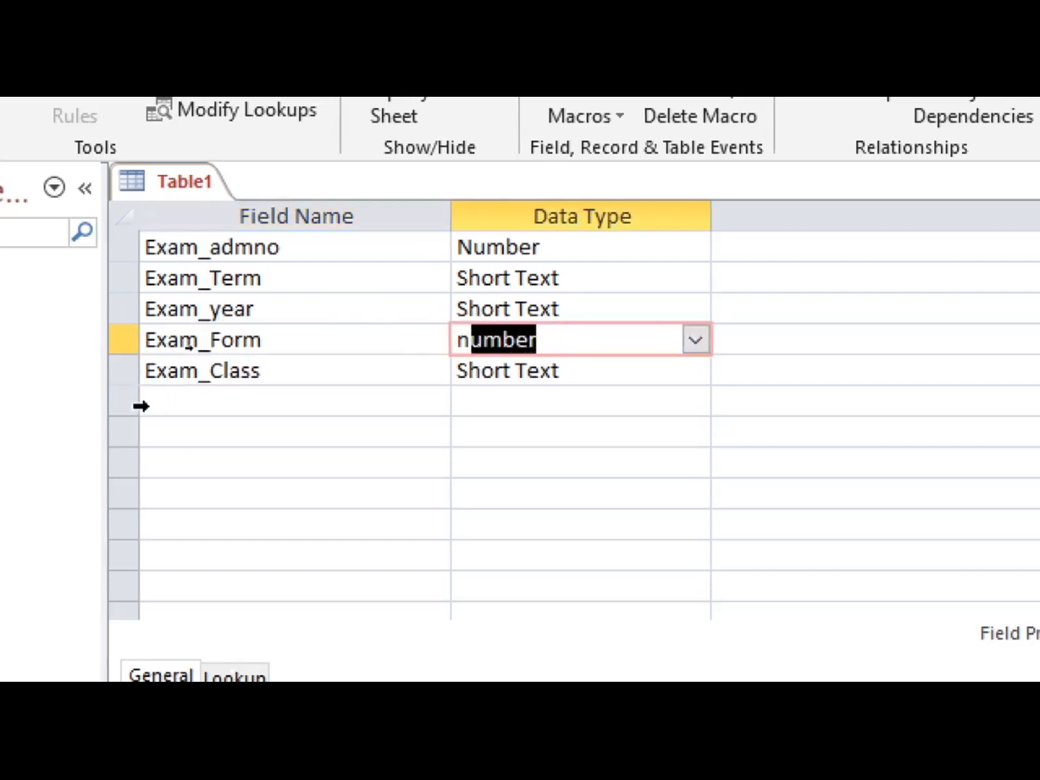
pyautogui.doubleClick(569, 308)
pyautogui.write('number')
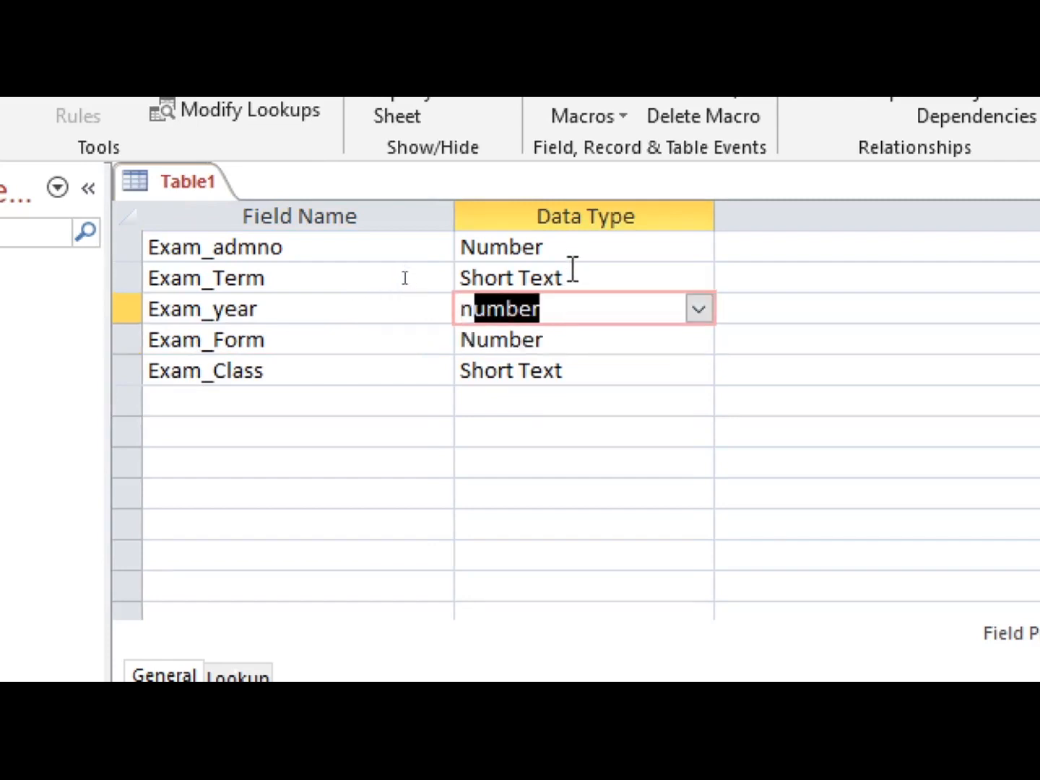
# Step: Add an AutoNumber field named sno below Exam_Class and make it the primary key
pyautogui.click(242, 396)
pyautogui.write('sno')
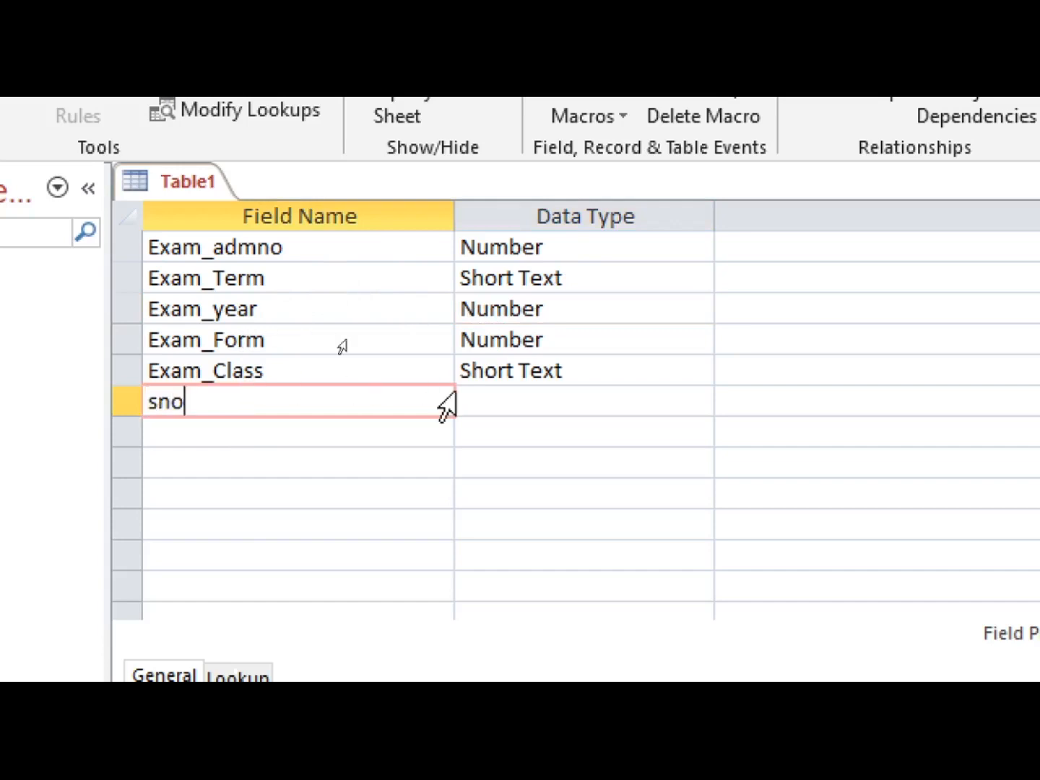
pyautogui.click(485, 400)
pyautogui.write('autoNumber')
pyautogui.rightClick(488, 400)
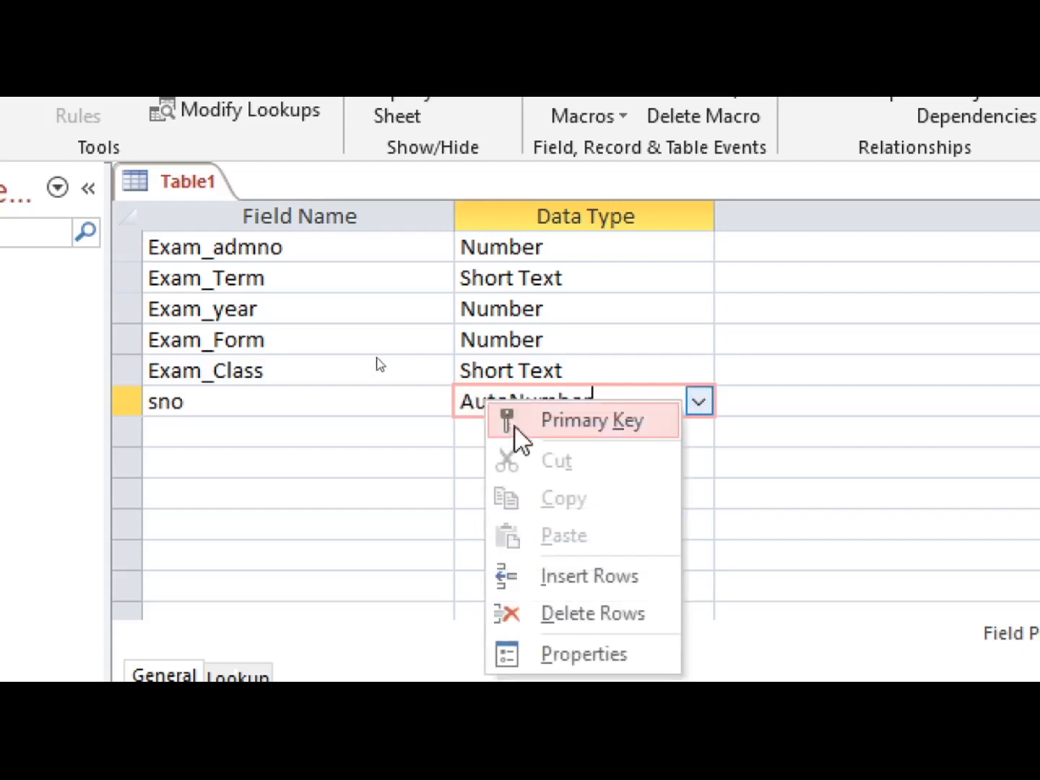
pyautogui.click(530, 421)
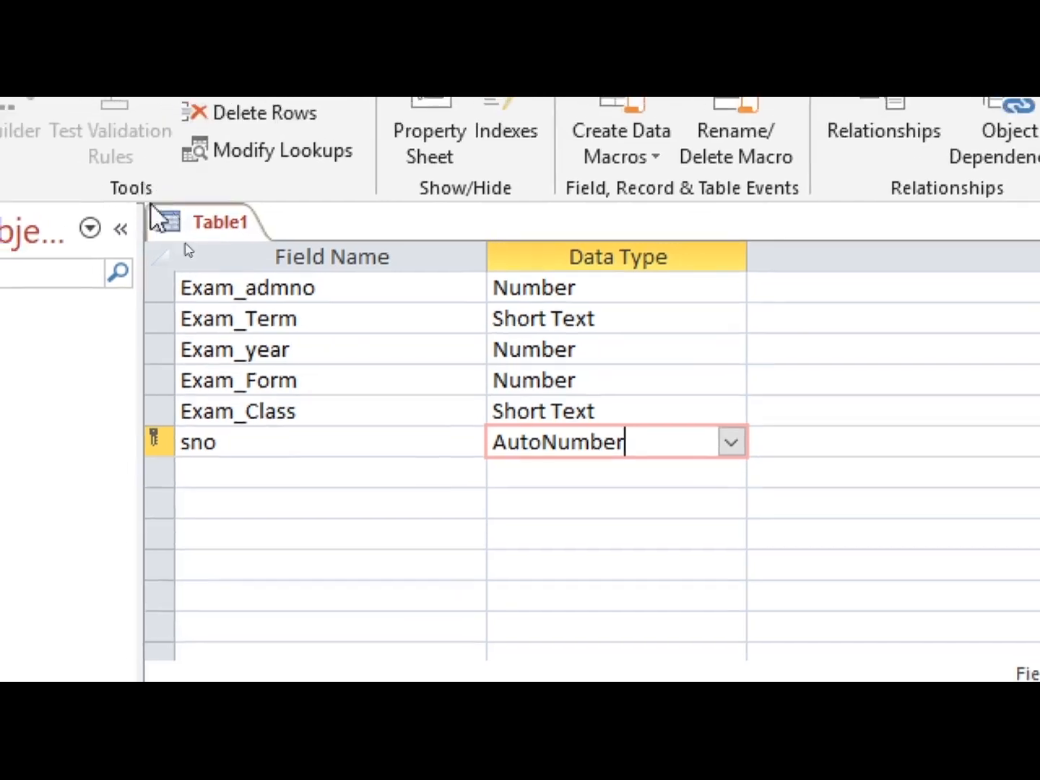
# Step: Save the table under the name exams and close it
pyautogui.hotkey('ctrl', 's')
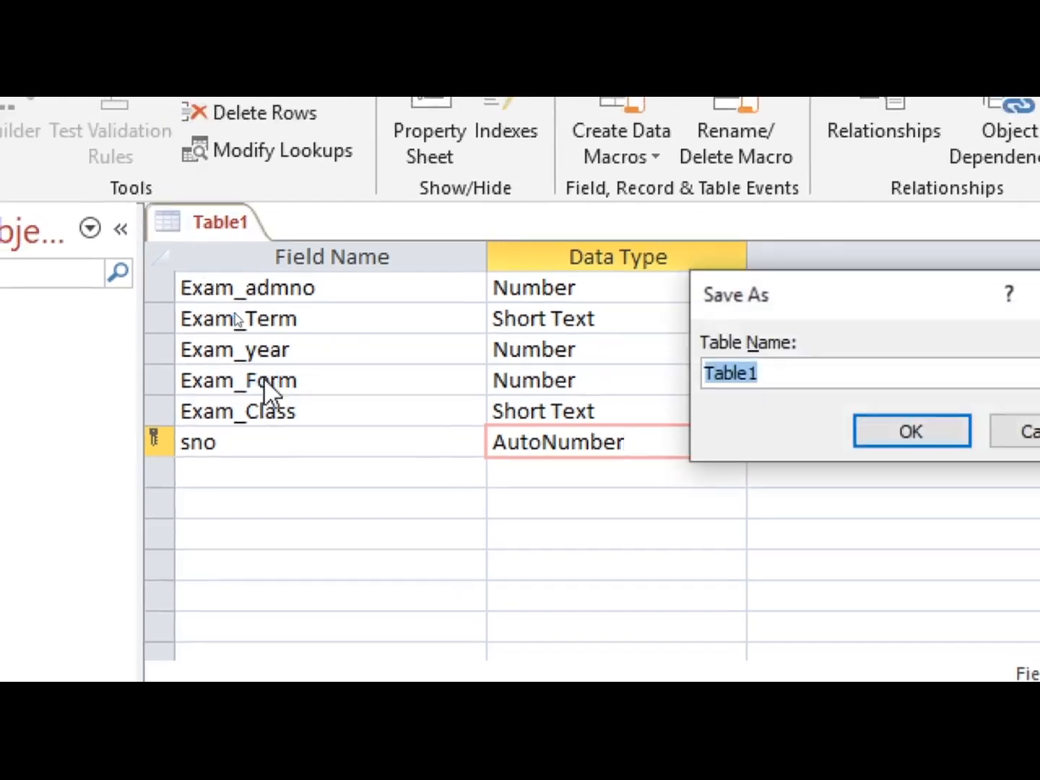
pyautogui.write('exams')
pyautogui.press('Return')
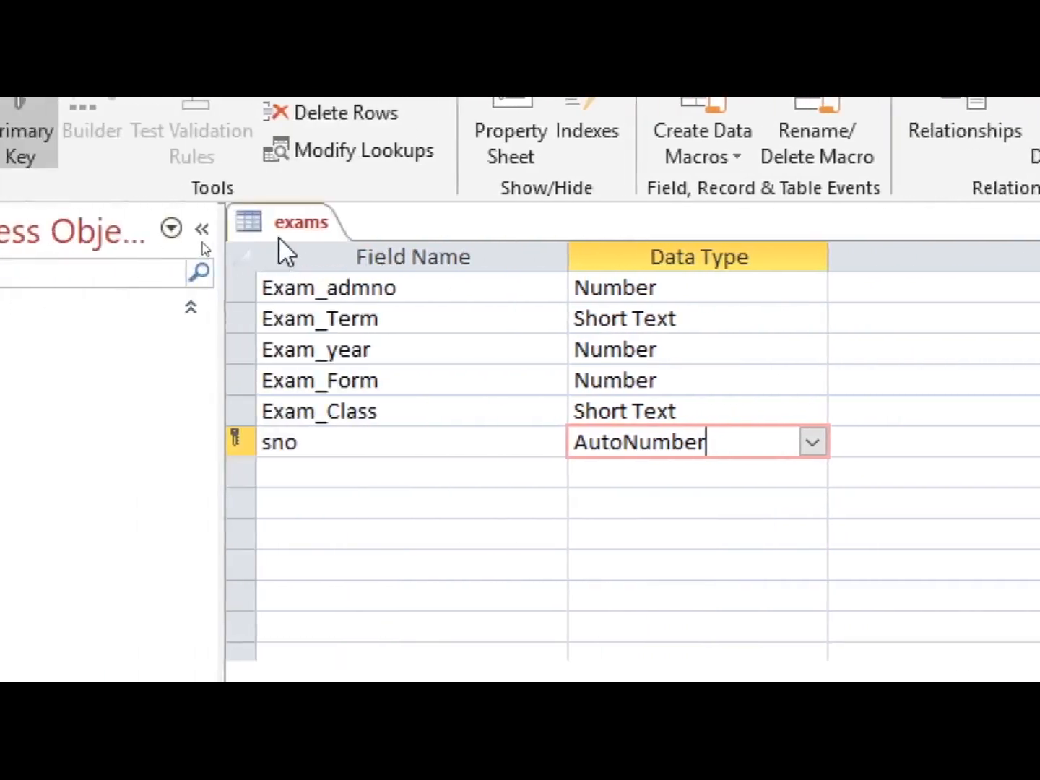
pyautogui.rightClick(298, 224)
pyautogui.click(377, 290)
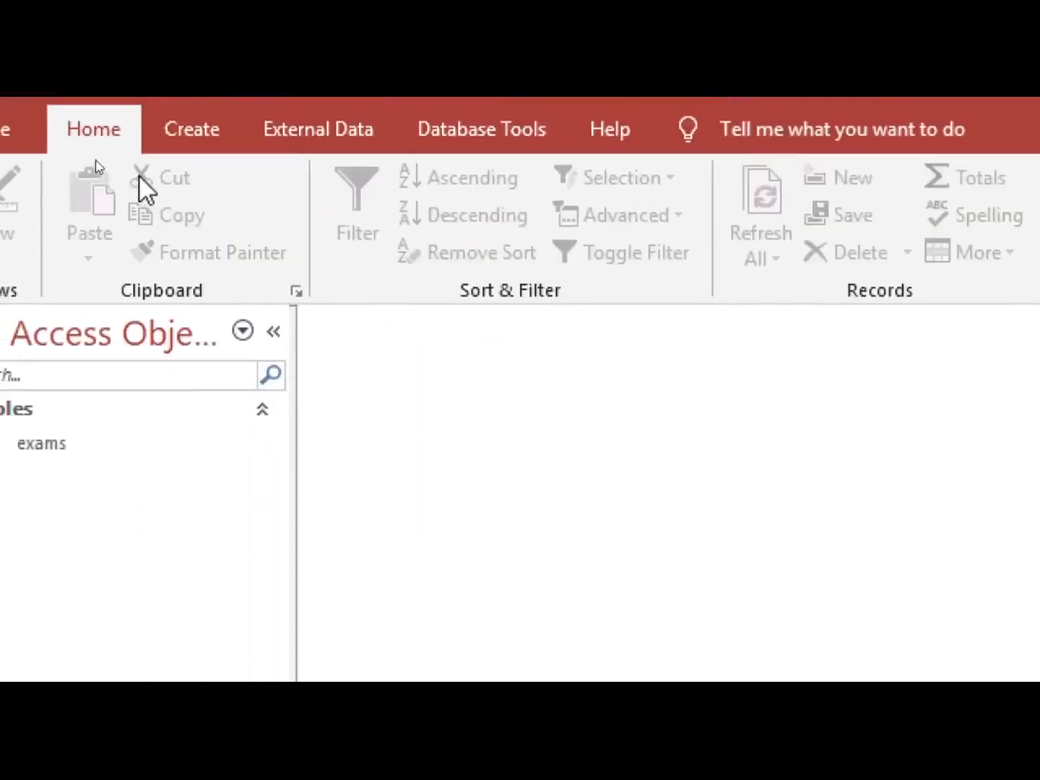
# Step: Create another table in Design View and name its first field Student_admno
pyautogui.click(195, 173)
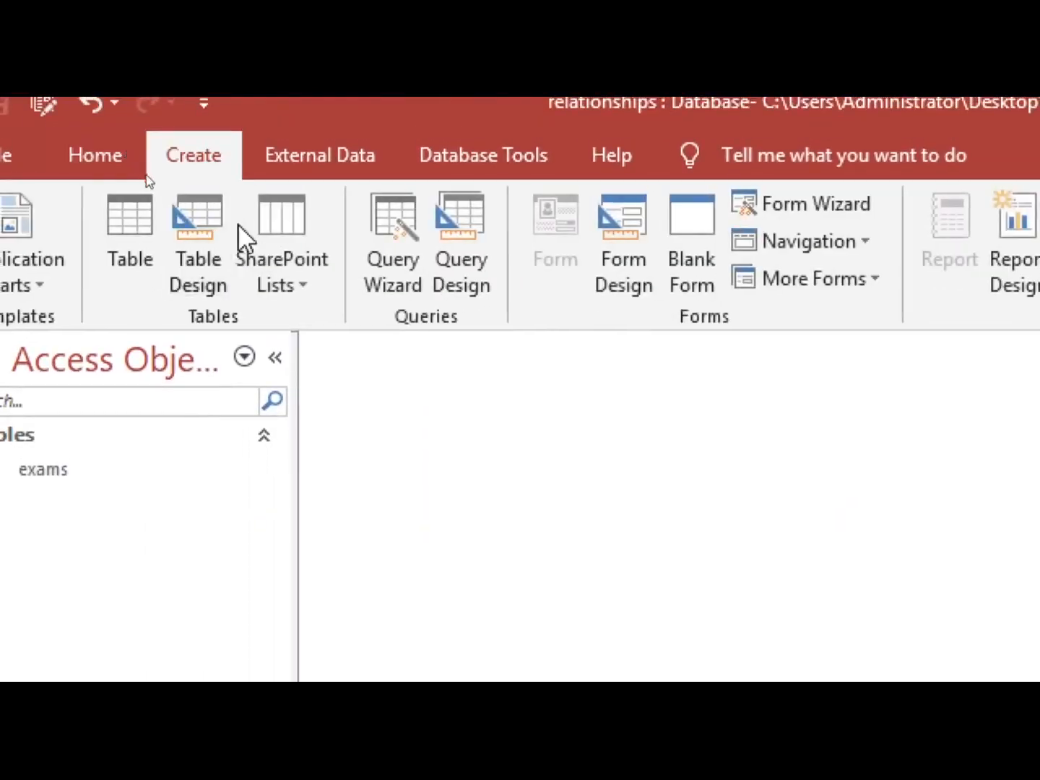
pyautogui.click(202, 249)
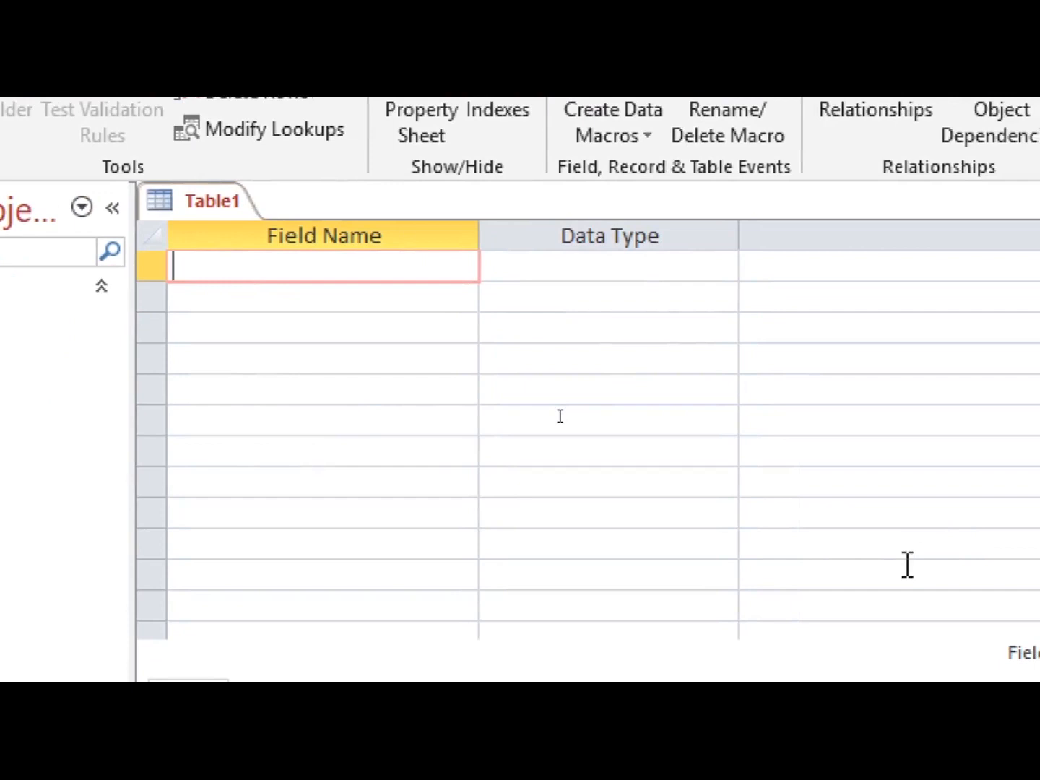
pyautogui.write('Student_')
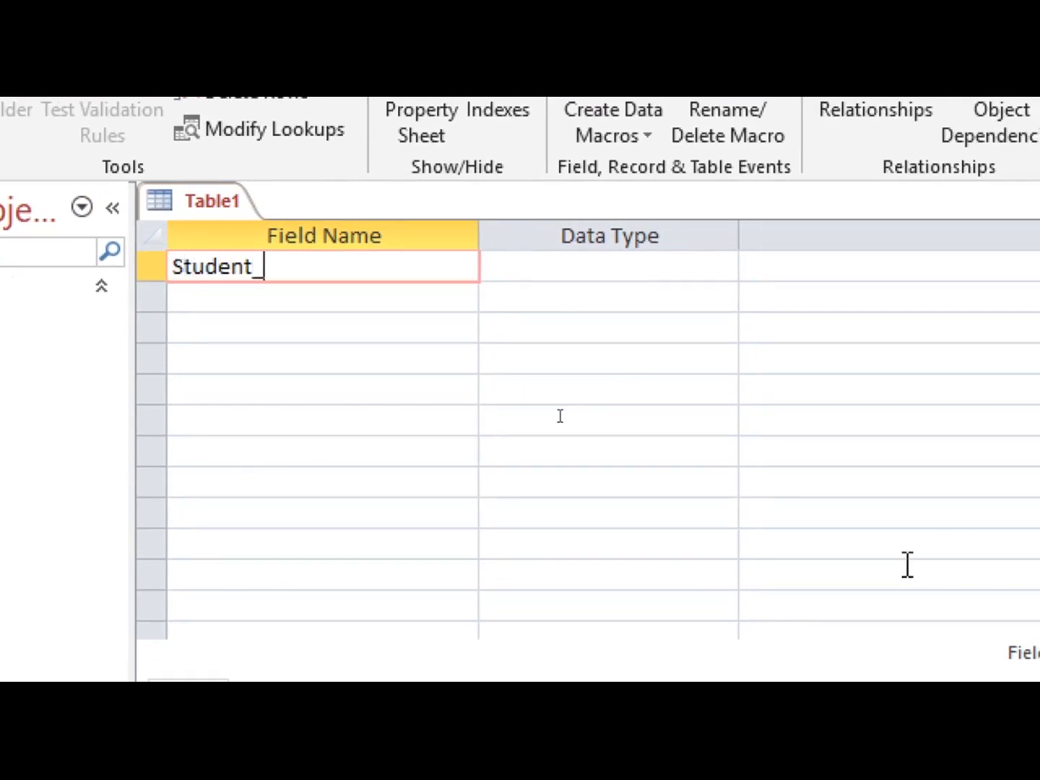
pyautogui.write('admno')
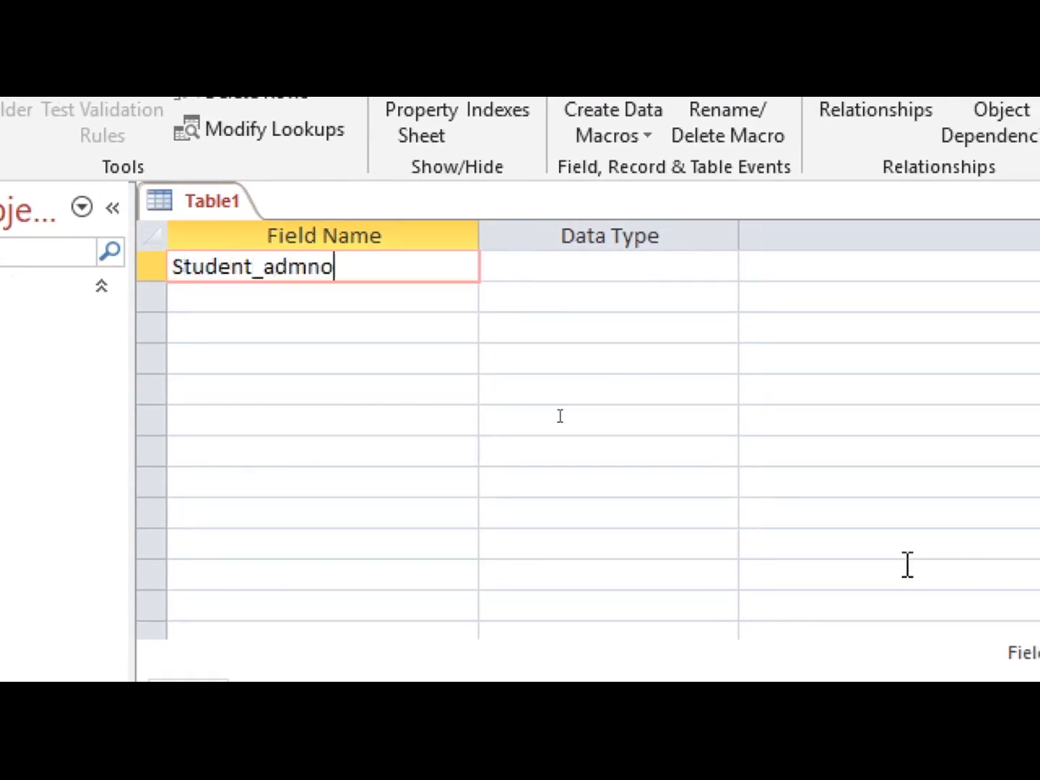
pyautogui.press('Down')
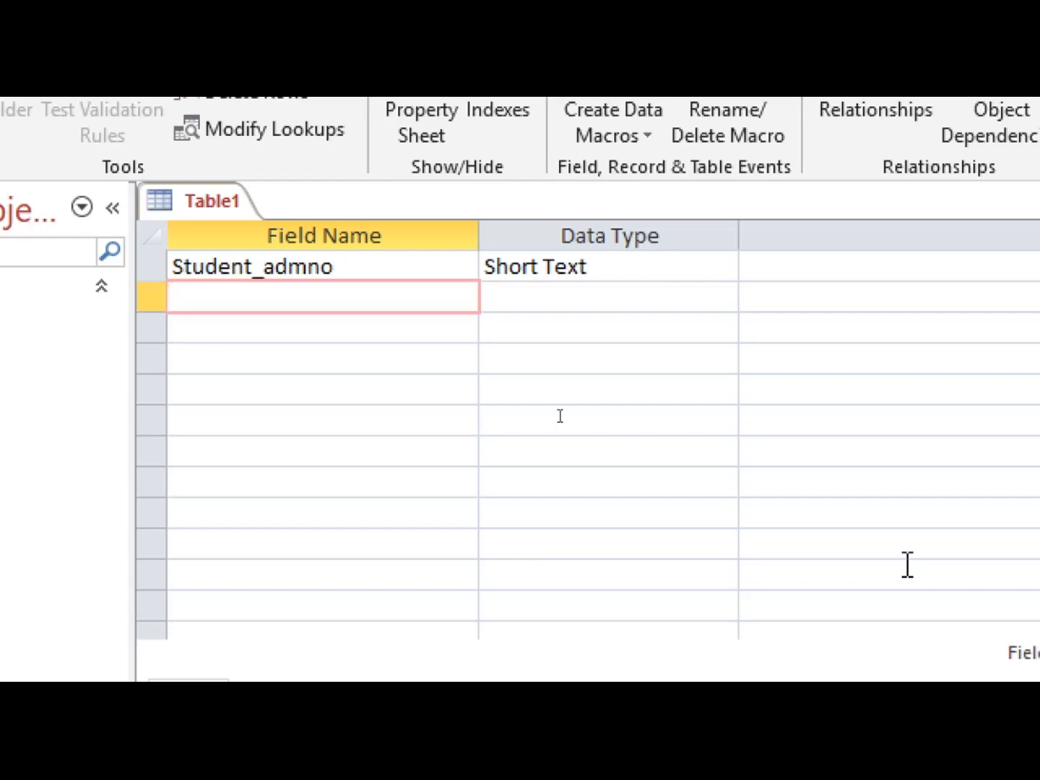
# Step: Set the data type of Student_admno to Number and make the field the primary key
pyautogui.click(567, 278)
pyautogui.write('cn')
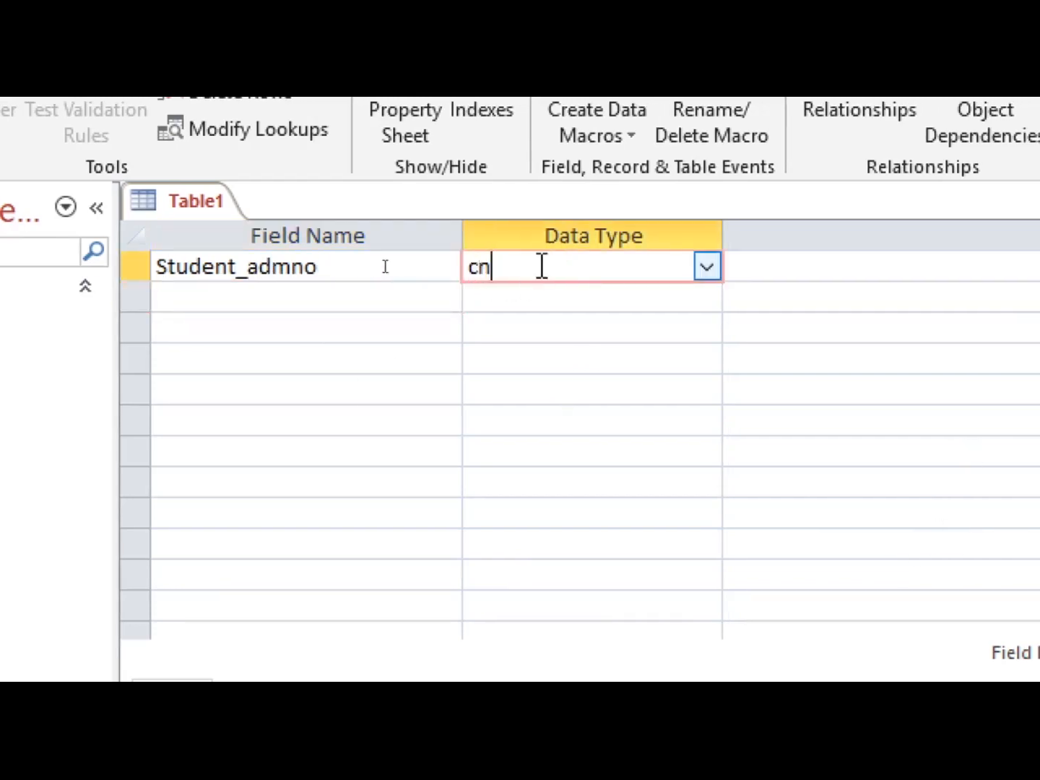
pyautogui.press('BackSpace')
pyautogui.press('BackSpace')
pyautogui.write('n')
pyautogui.rightClick(481, 261)
pyautogui.click(557, 285)
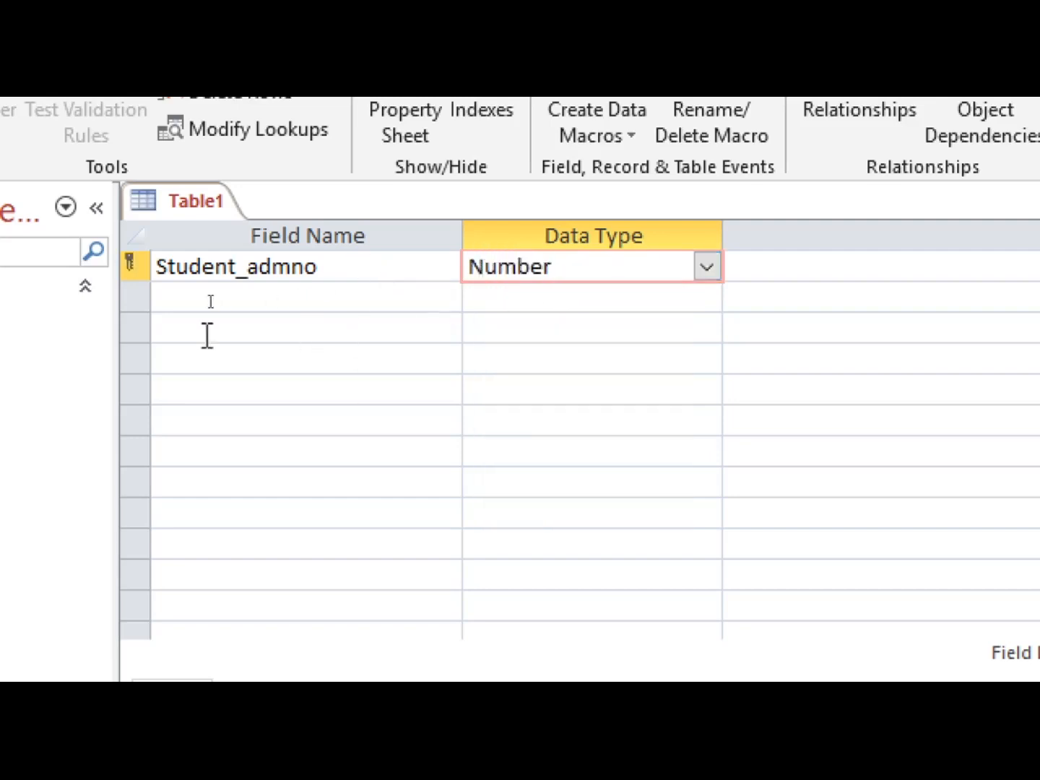
# Step: Add two fields named Student_Name and Student_Form below the Student_admno field
pyautogui.click(174, 298)
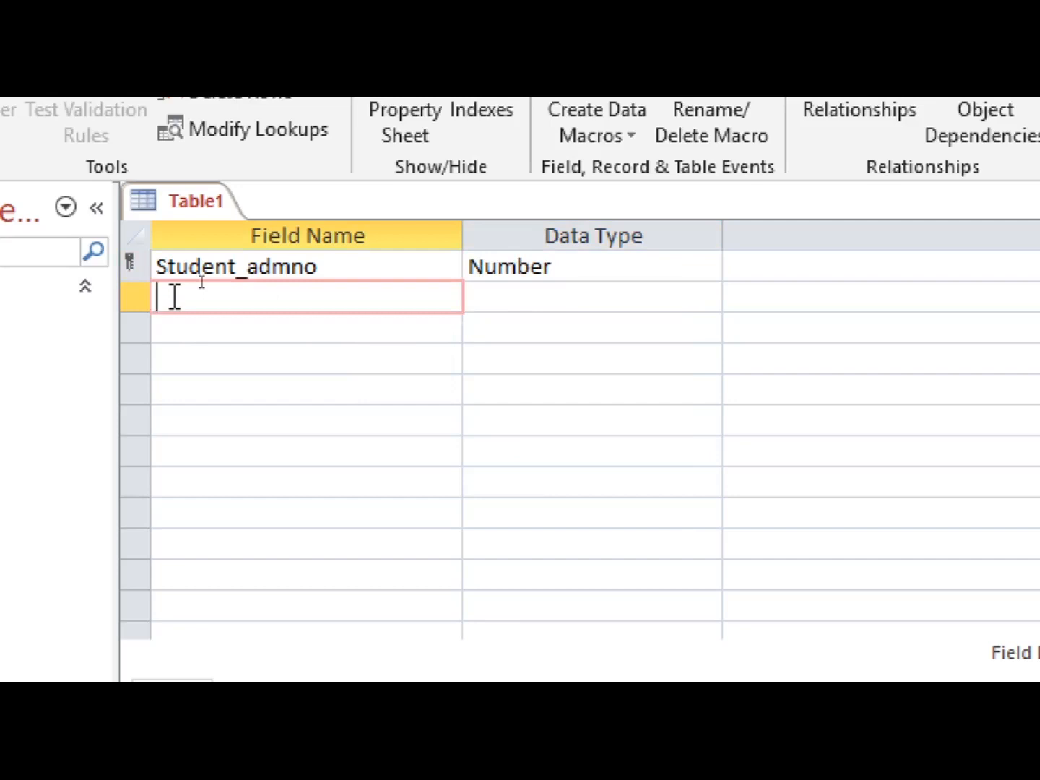
pyautogui.write('Student_Name')
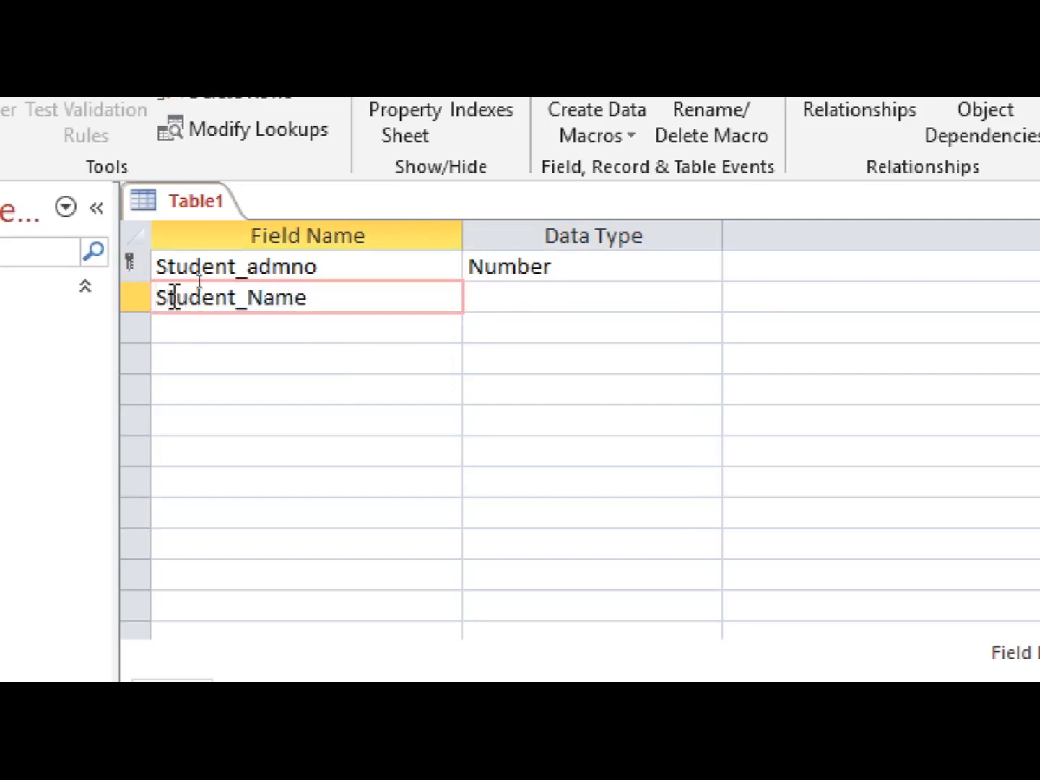
pyautogui.click(166, 326)
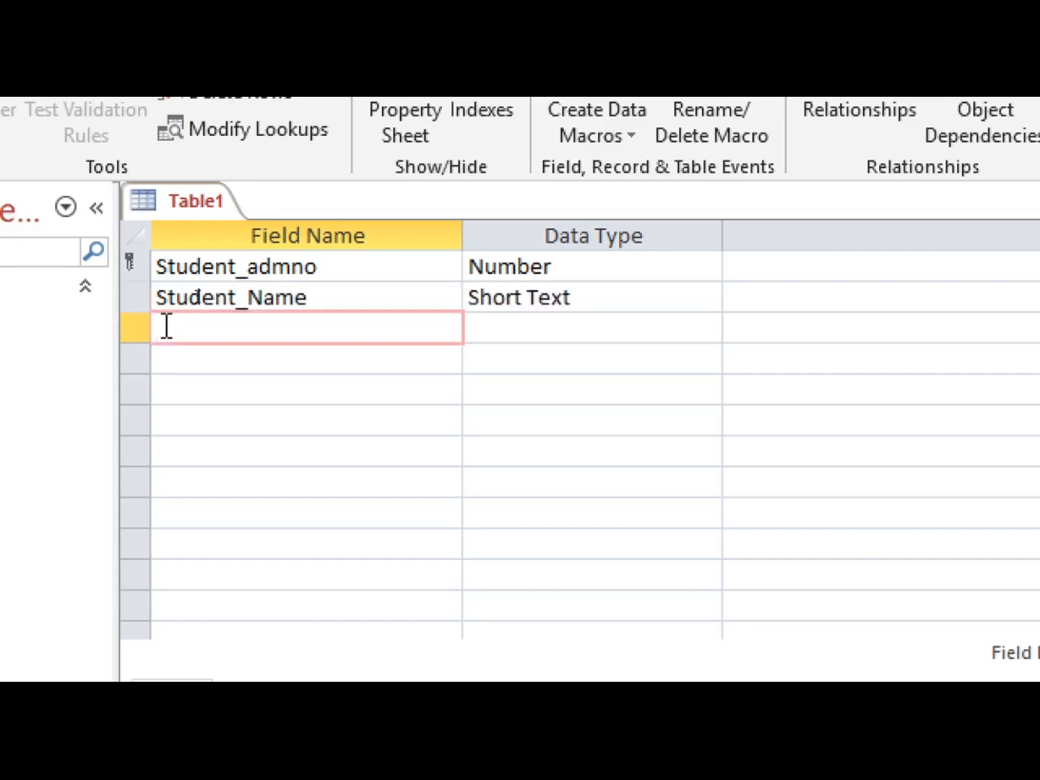
pyautogui.write('Student_Form')
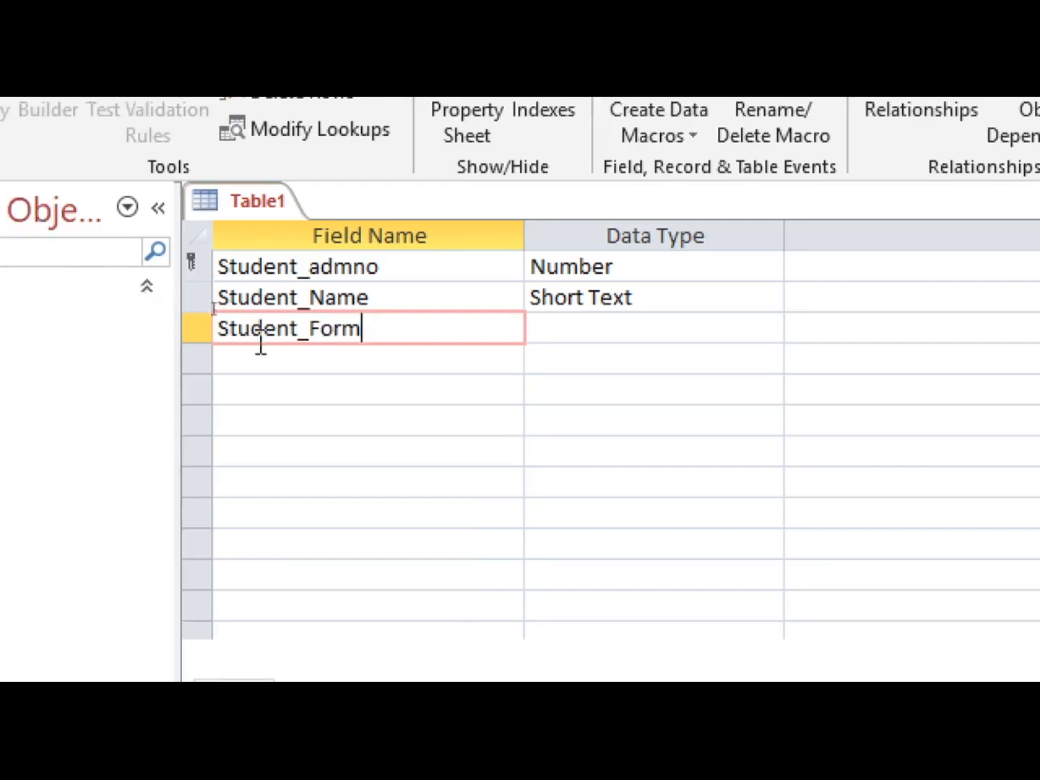
# Step: Add two fields named Student_Class and Student_year below the Student_Form field
pyautogui.click(201, 357)
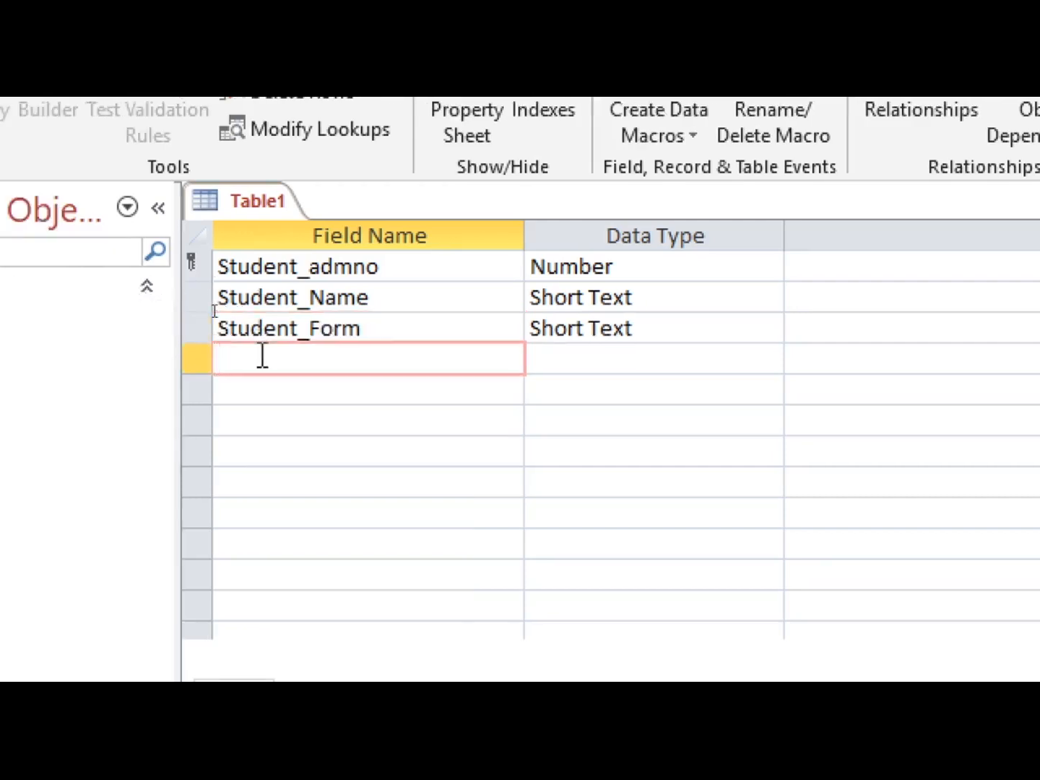
pyautogui.write('Student_Class')
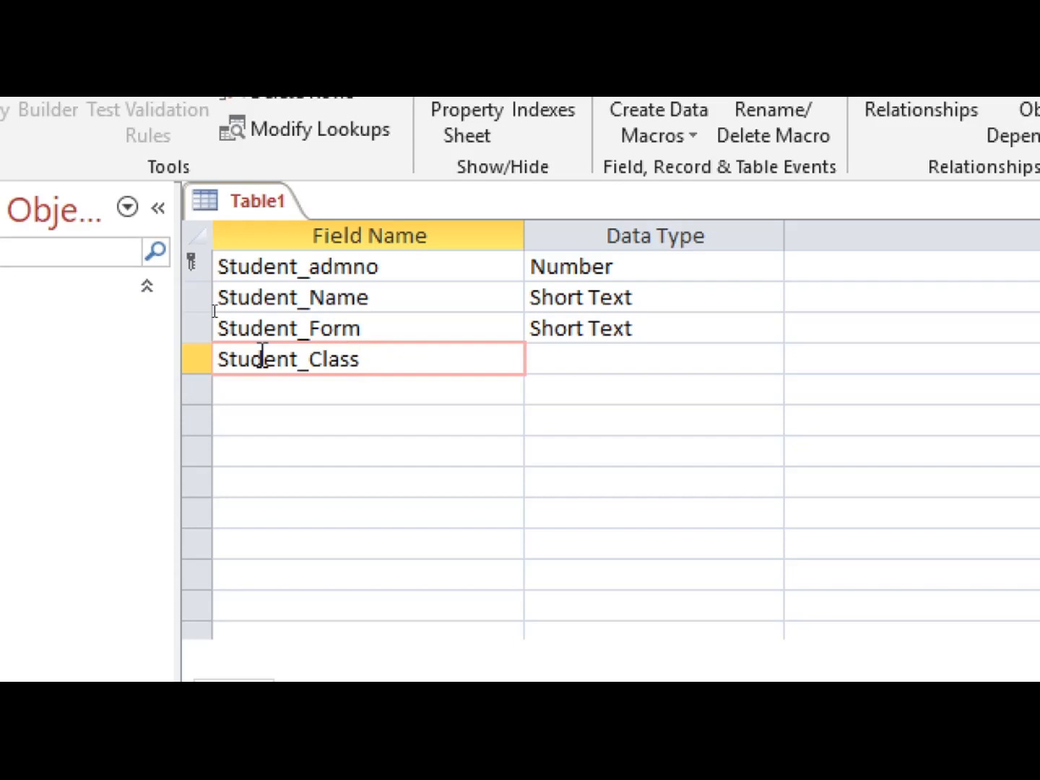
pyautogui.click(301, 388)
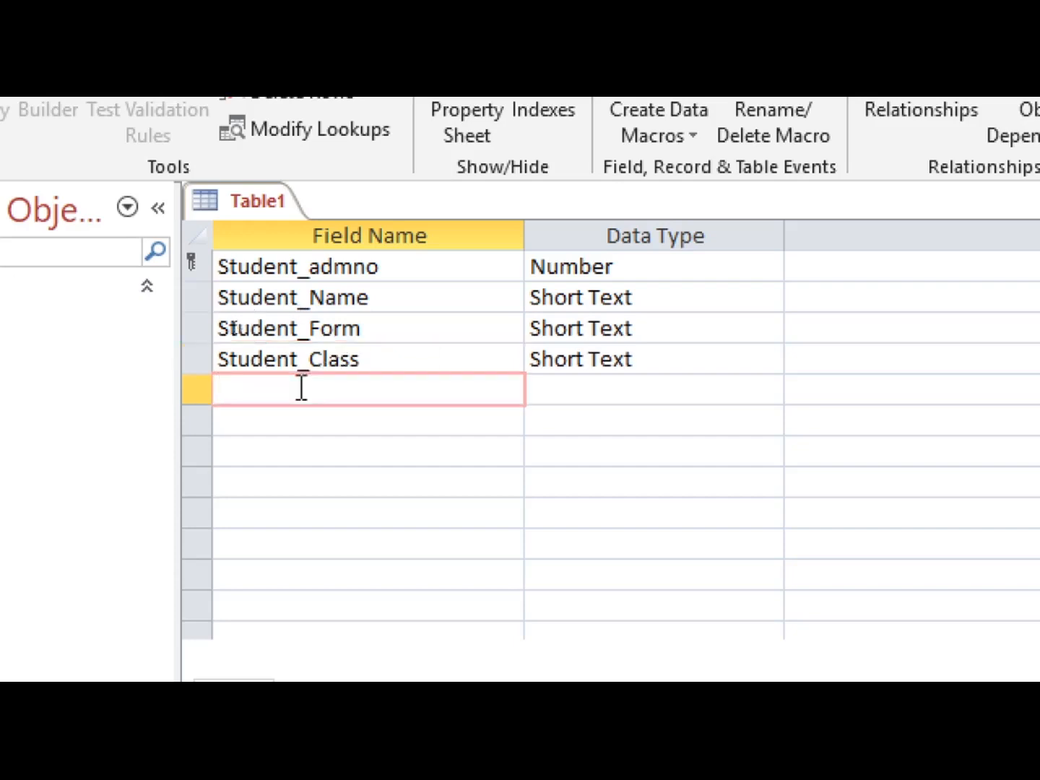
pyautogui.write('Student')
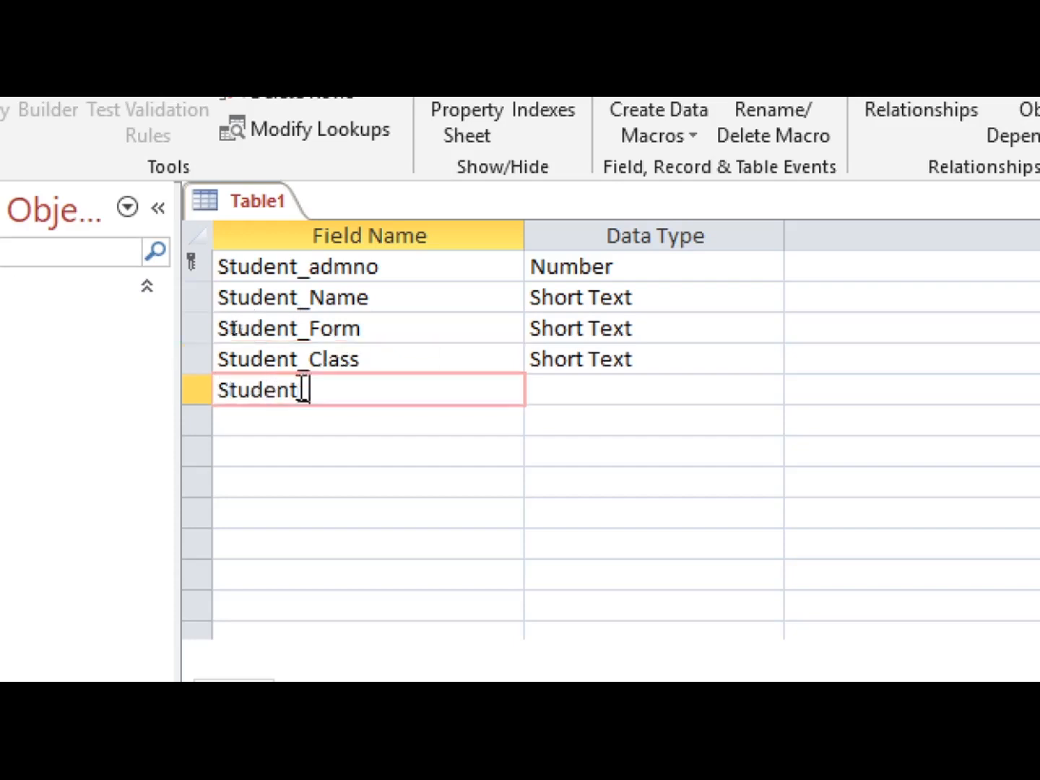
pyautogui.write('_year')
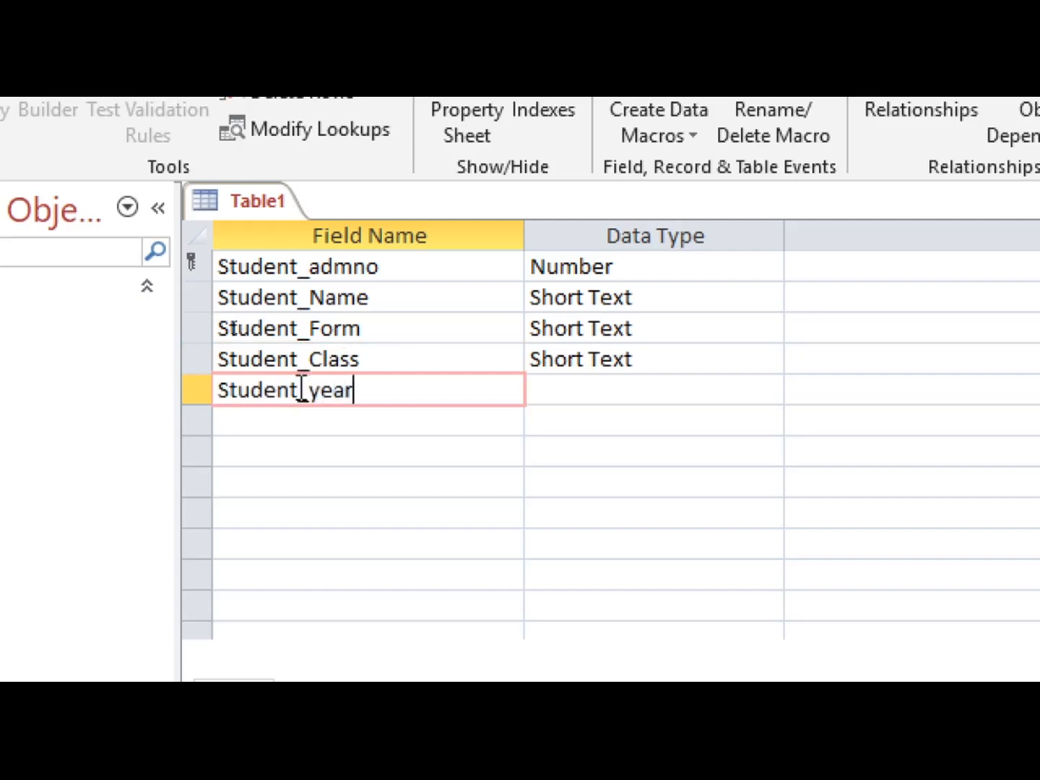
# Step: Add a field named Student_Term below the Student_year field
pyautogui.click(296, 433)
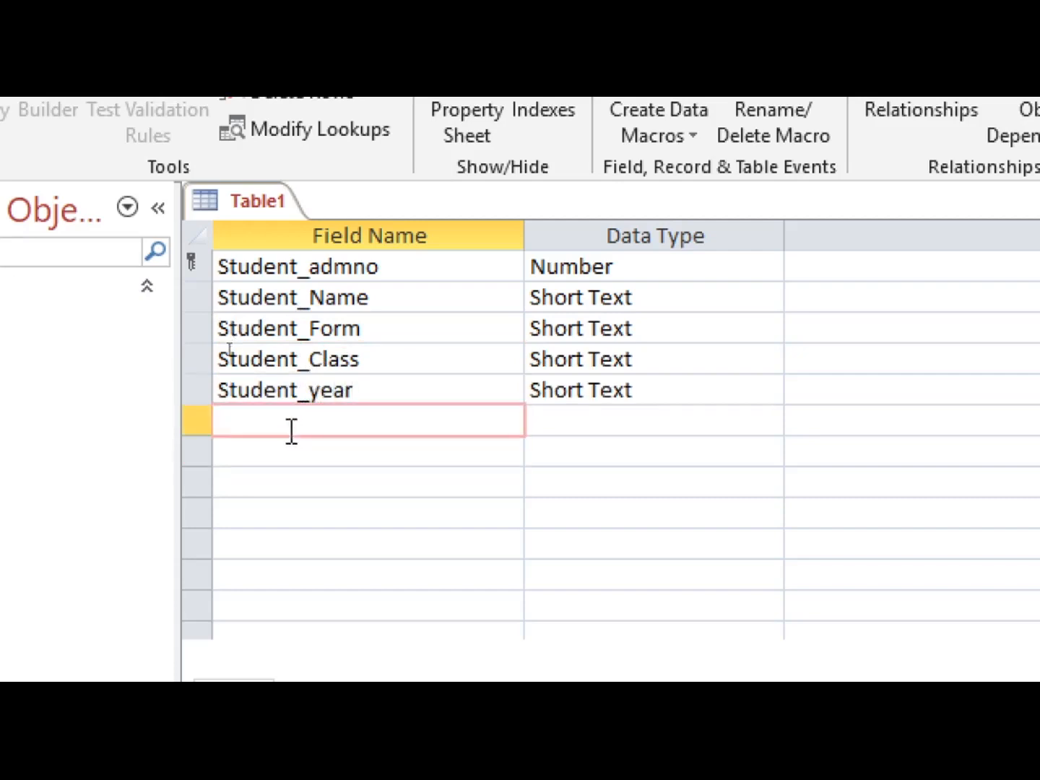
pyautogui.write('Student')
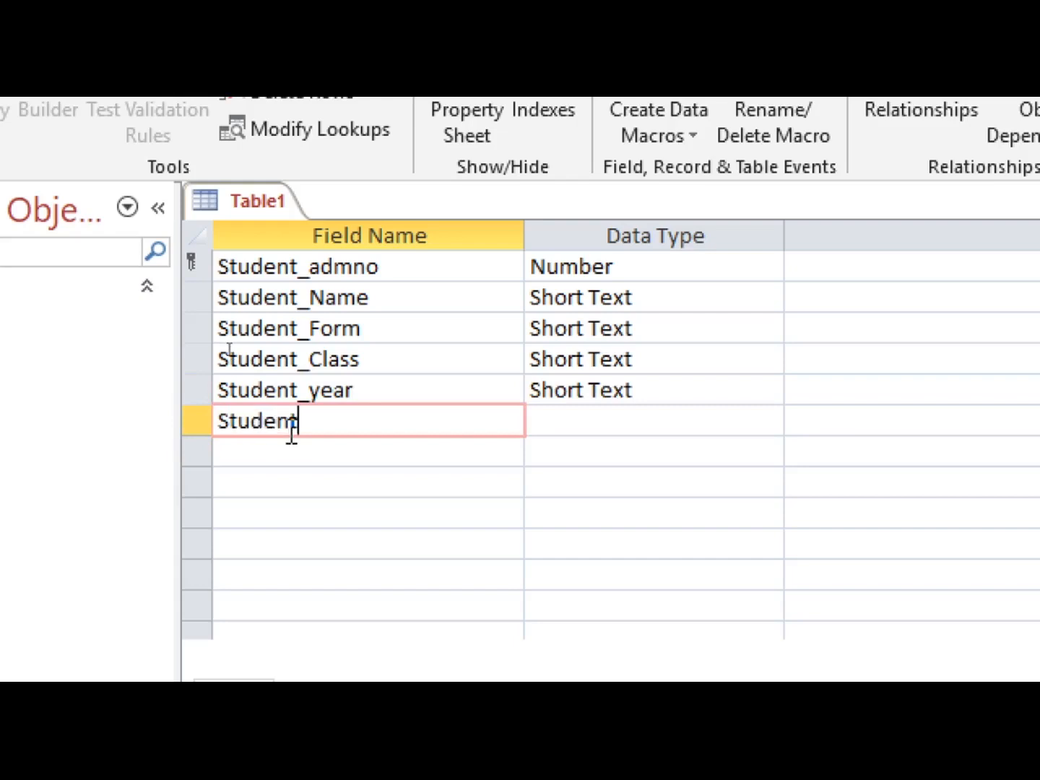
pyautogui.write('_Term')
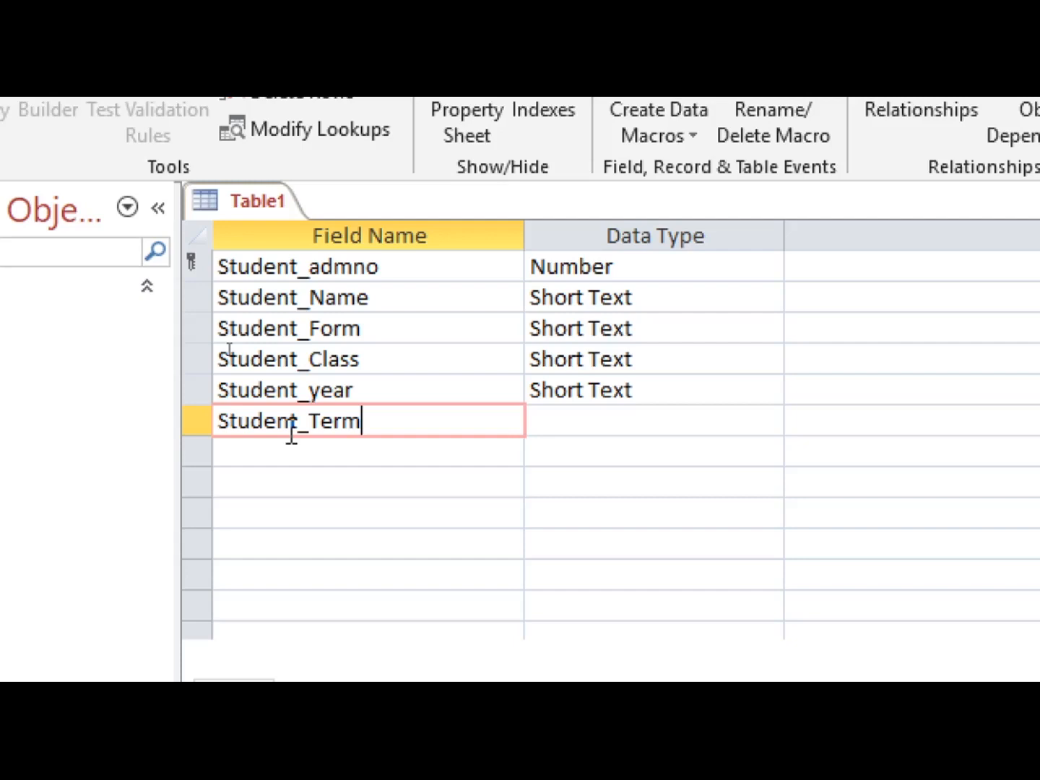
# Step: Set the data types of the Student_year and Student_Form fields to Number
pyautogui.doubleClick(609, 396)
pyautogui.write('number')
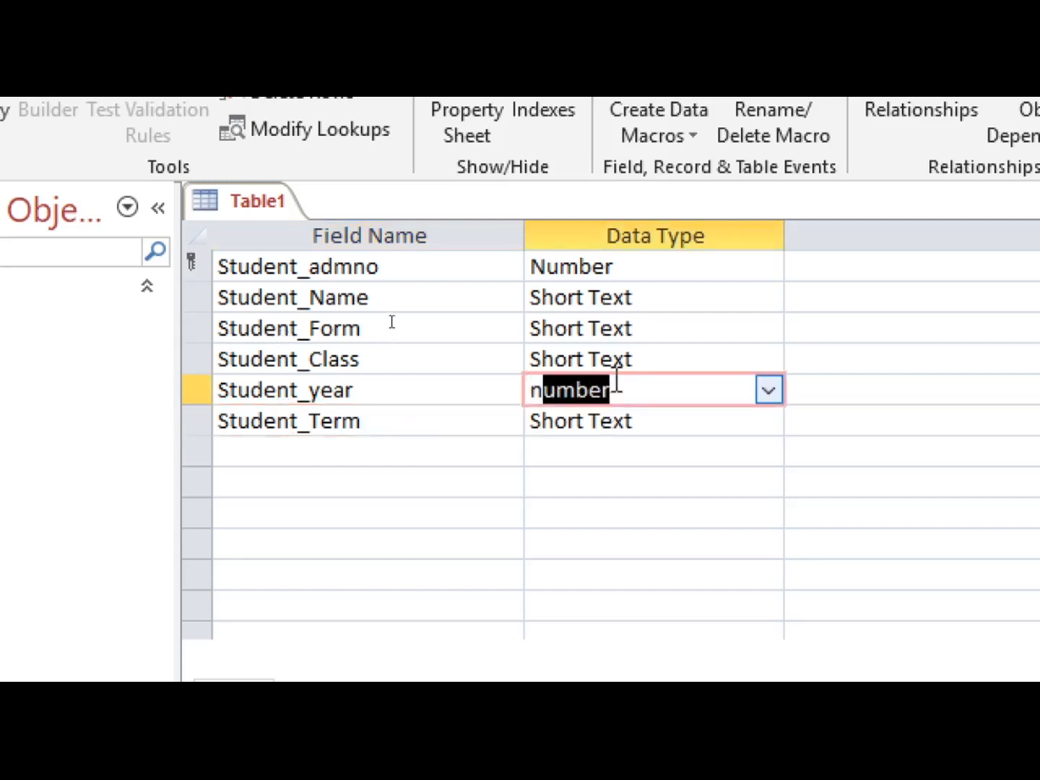
pyautogui.doubleClick(636, 329)
pyautogui.write('n')
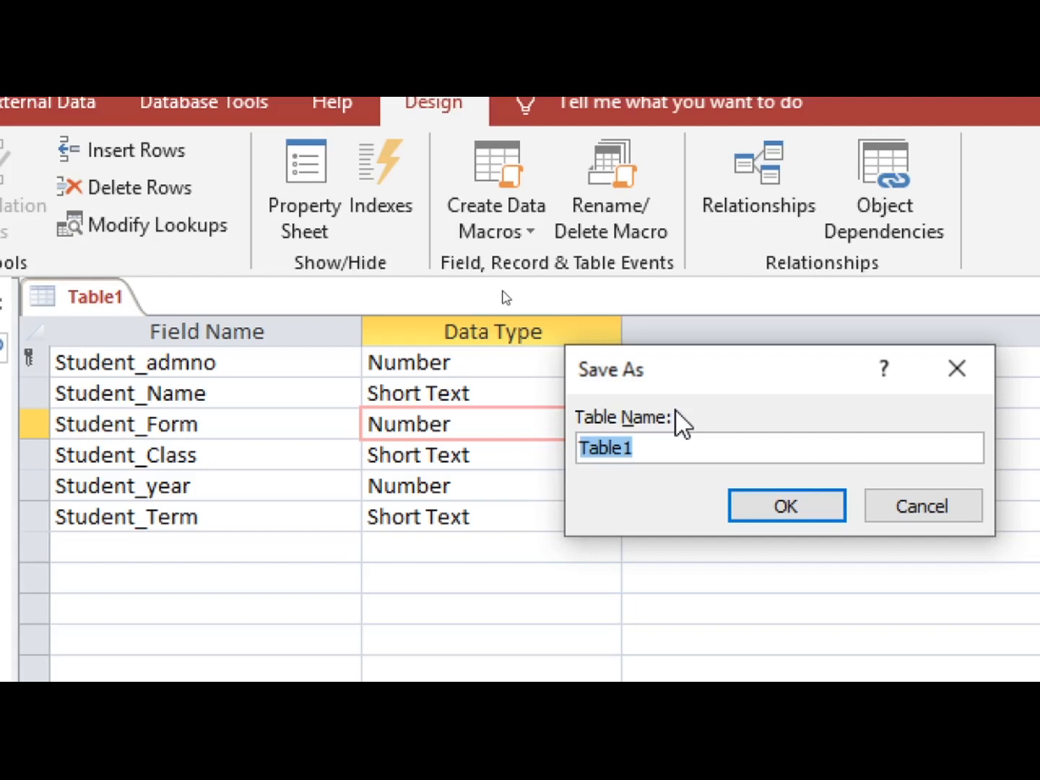
# Step: Save the table as students and display it in Datasheet View
pyautogui.write('students')
pyautogui.press('Return')
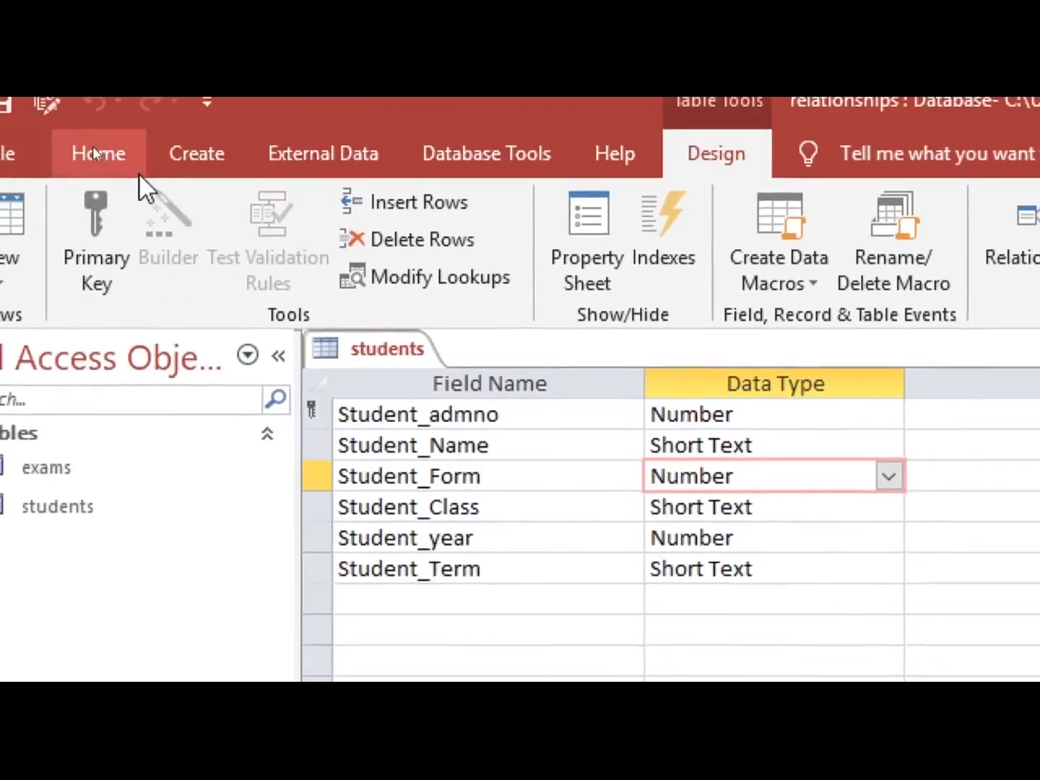
pyautogui.click(3, 217)
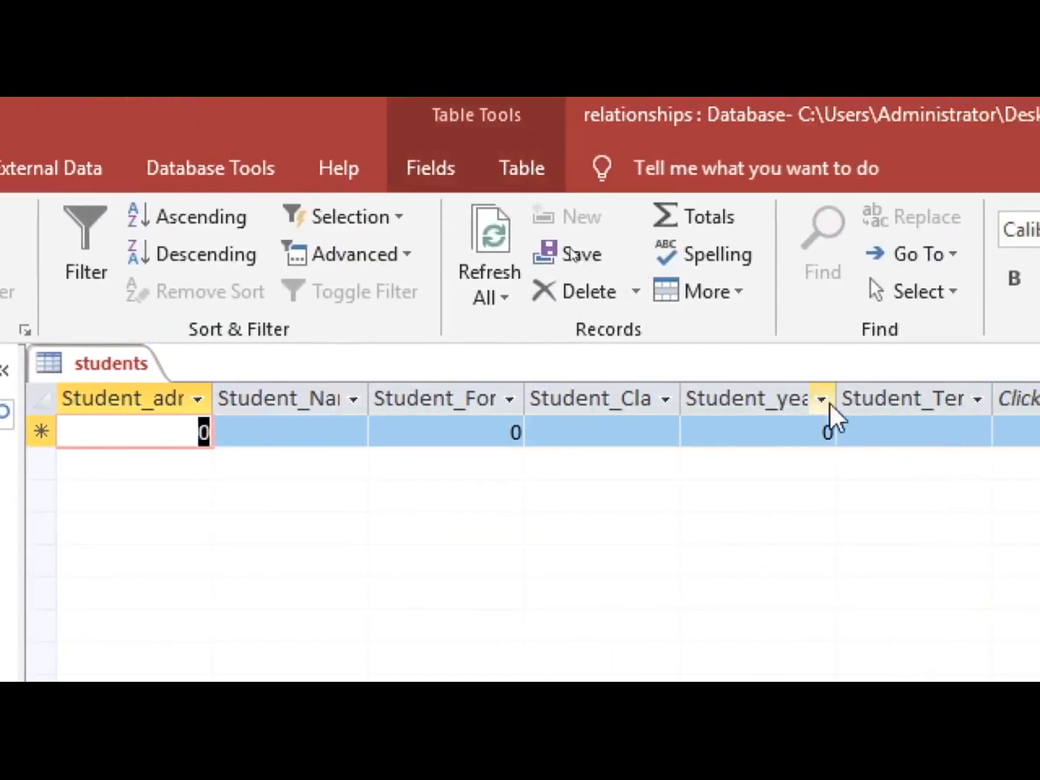
# Step: Fit the widths of the Student_year, Student_Class, Student_Form and Student_Name columns to their headings
pyautogui.doubleClick(838, 399)
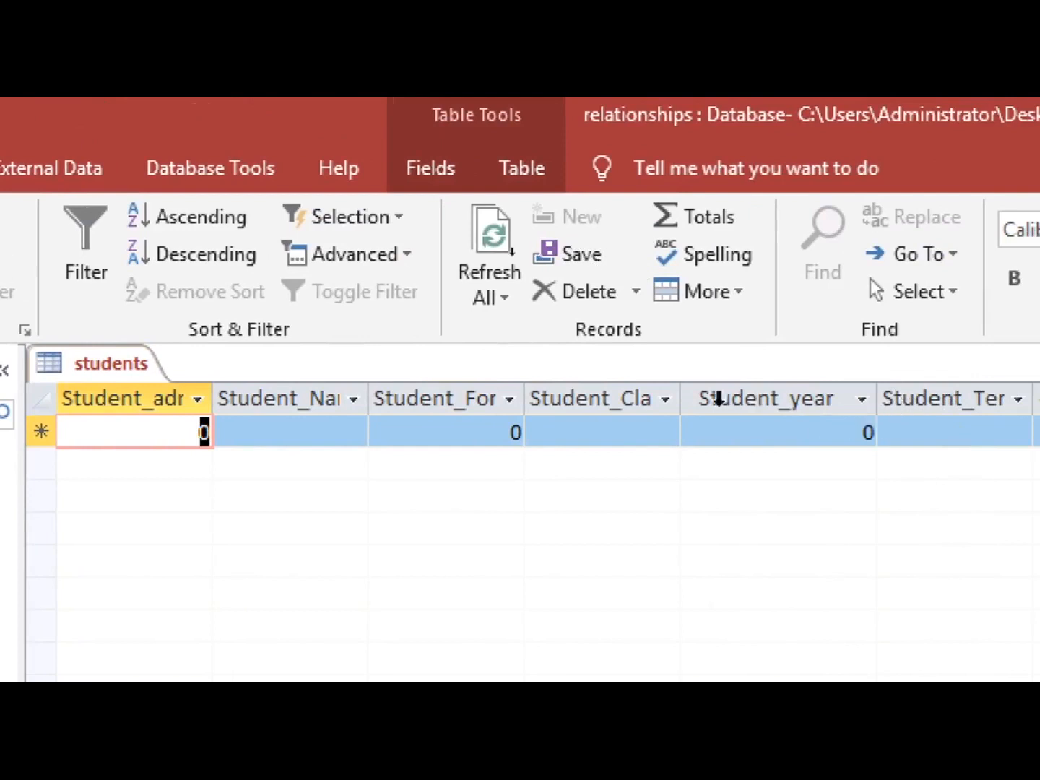
pyautogui.doubleClick(681, 398)
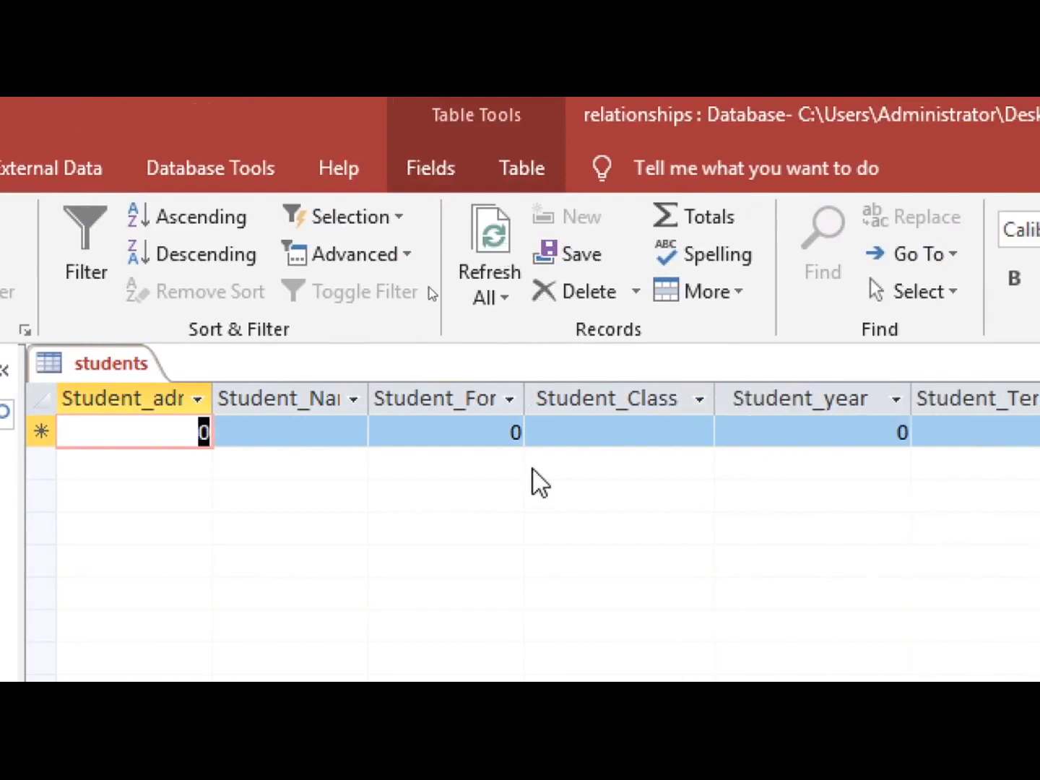
pyautogui.doubleClick(524, 398)
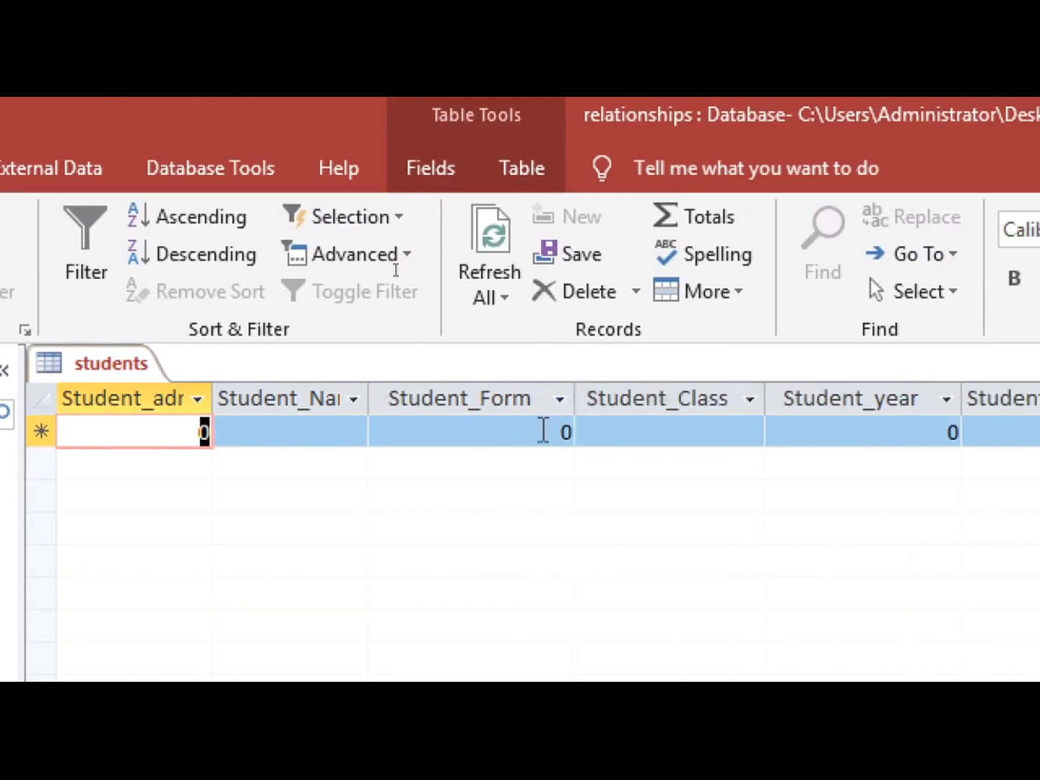
pyautogui.doubleClick(367, 398)
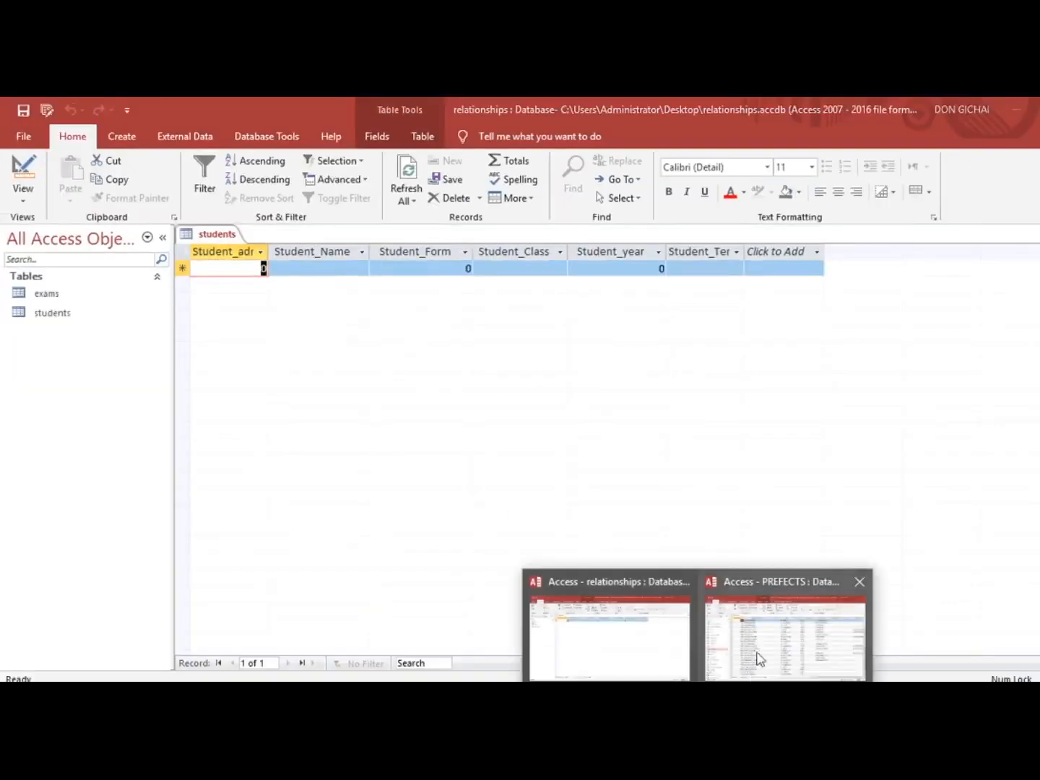
# Step: Switch to the PREFECTS database and copy the sADMNO through sYEAR columns of its students table
pyautogui.click(787, 629)
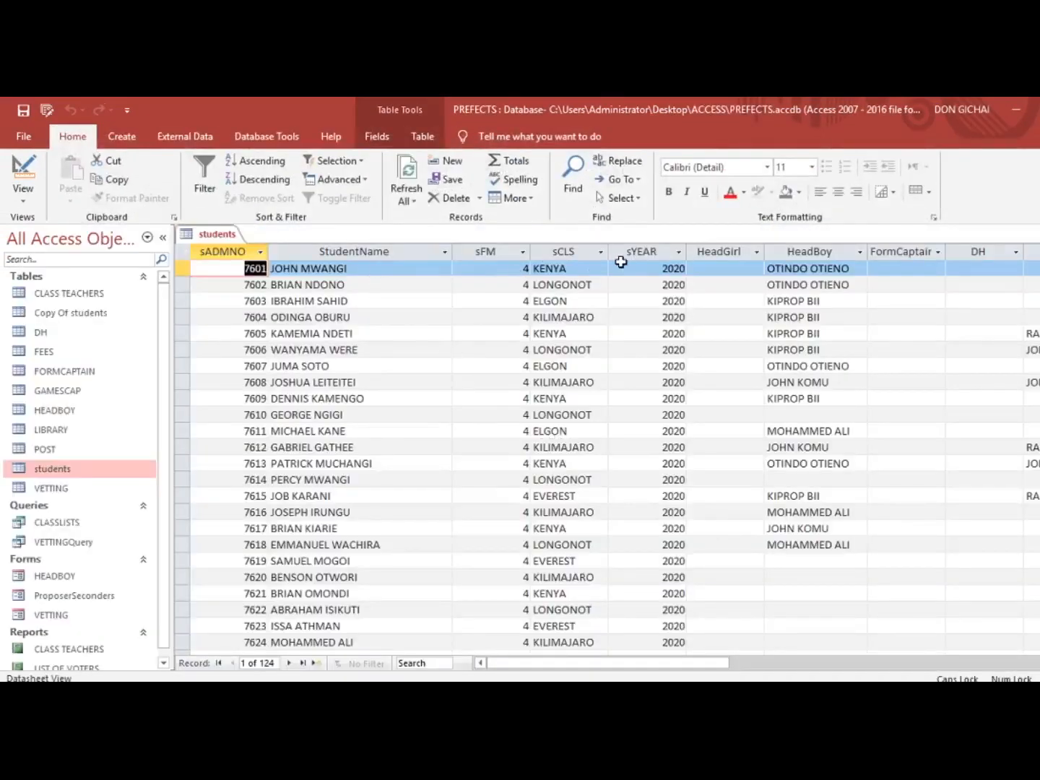
pyautogui.moveTo(652, 251); pyautogui.dragTo(249, 269)
pyautogui.click(112, 179)
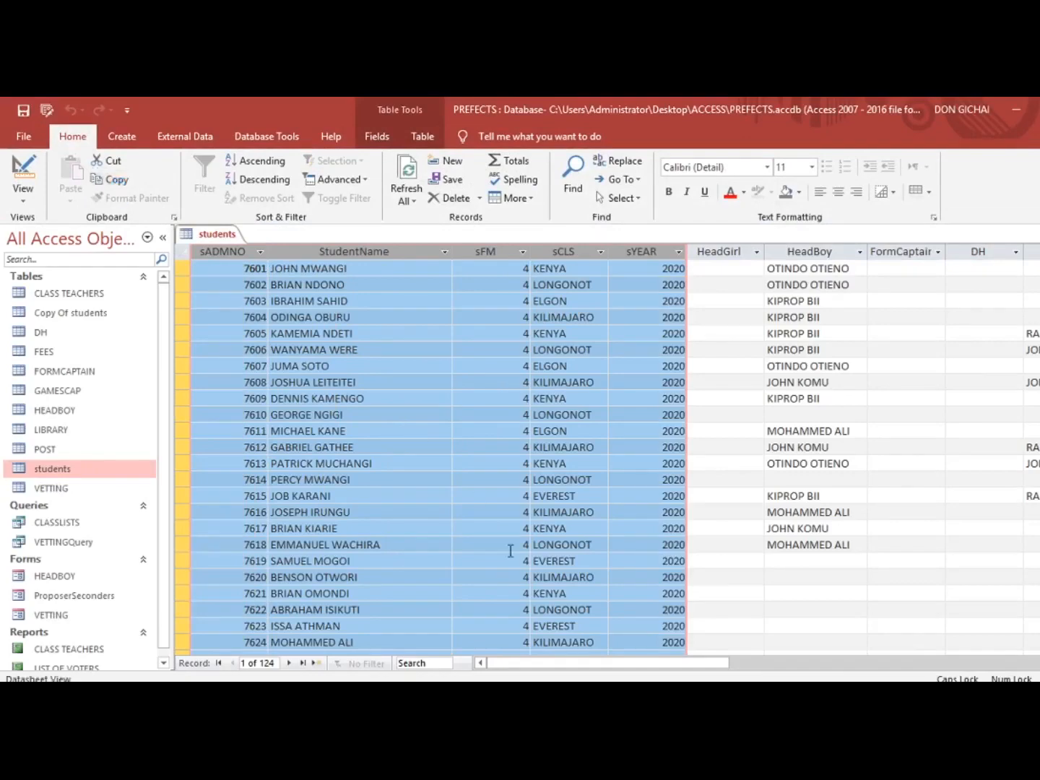
# Step: Return to the relationships database and paste the copied records into the Student_admno through Student_year columns of the students table
pyautogui.click(731, 692)
pyautogui.moveTo(699, 692)
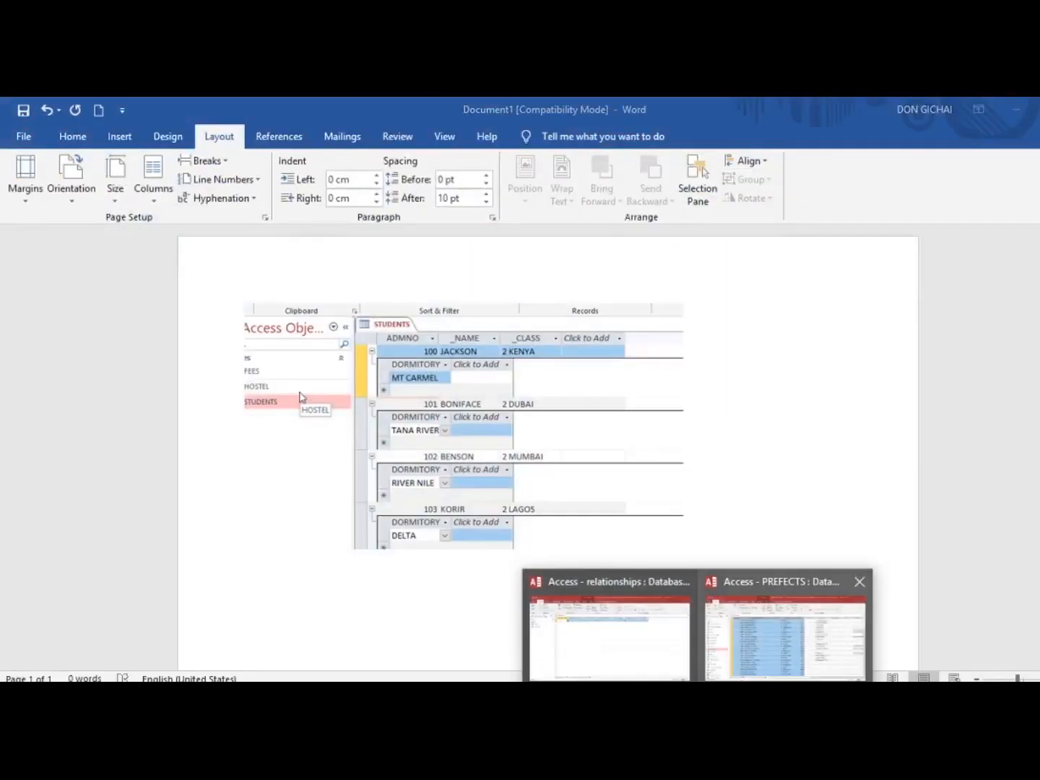
pyautogui.click(653, 634)
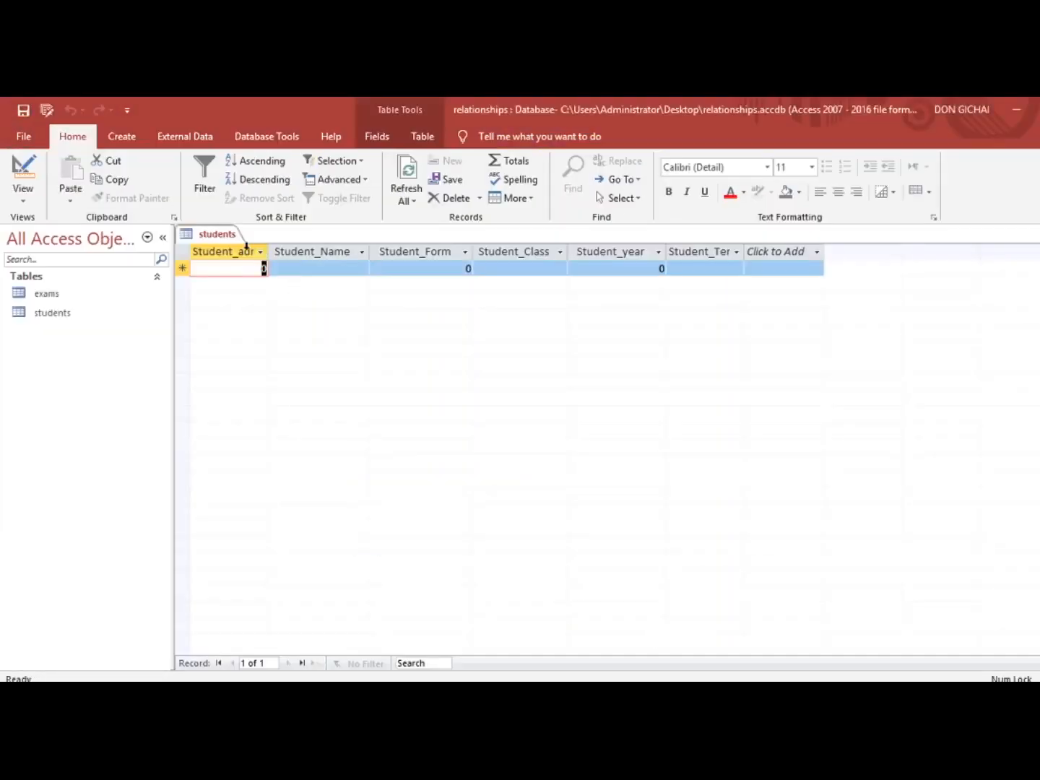
pyautogui.moveTo(246, 247); pyautogui.dragTo(617, 253)
pyautogui.hotkey('ctrl', 'v')
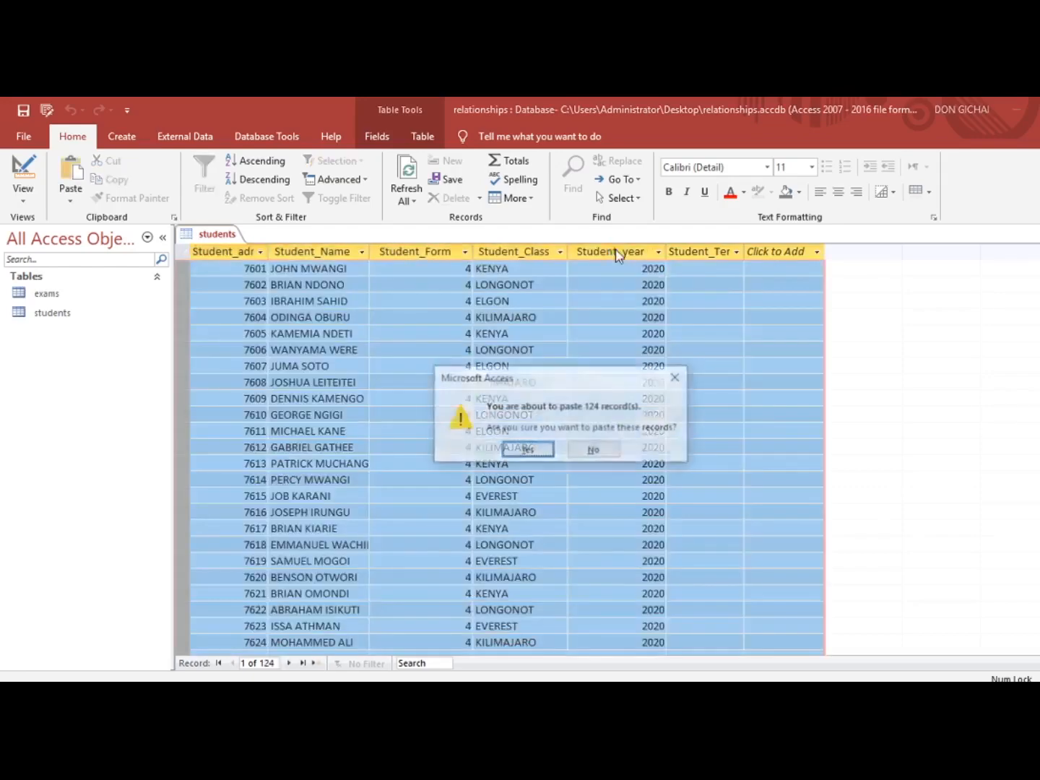
pyautogui.click(556, 452)
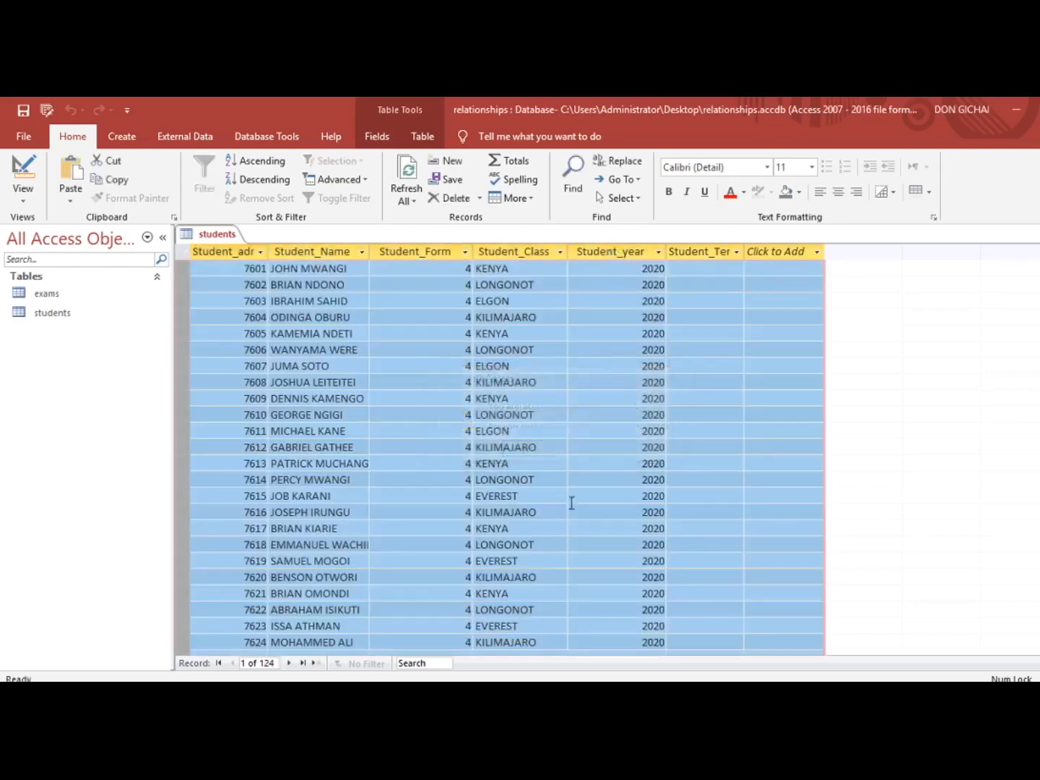
# Step: Copy the TERM 1 entries in column A of Sheet3 in the Excel workbook COM EXCEL.xlsx and return to the relationships database
pyautogui.click(750, 700)
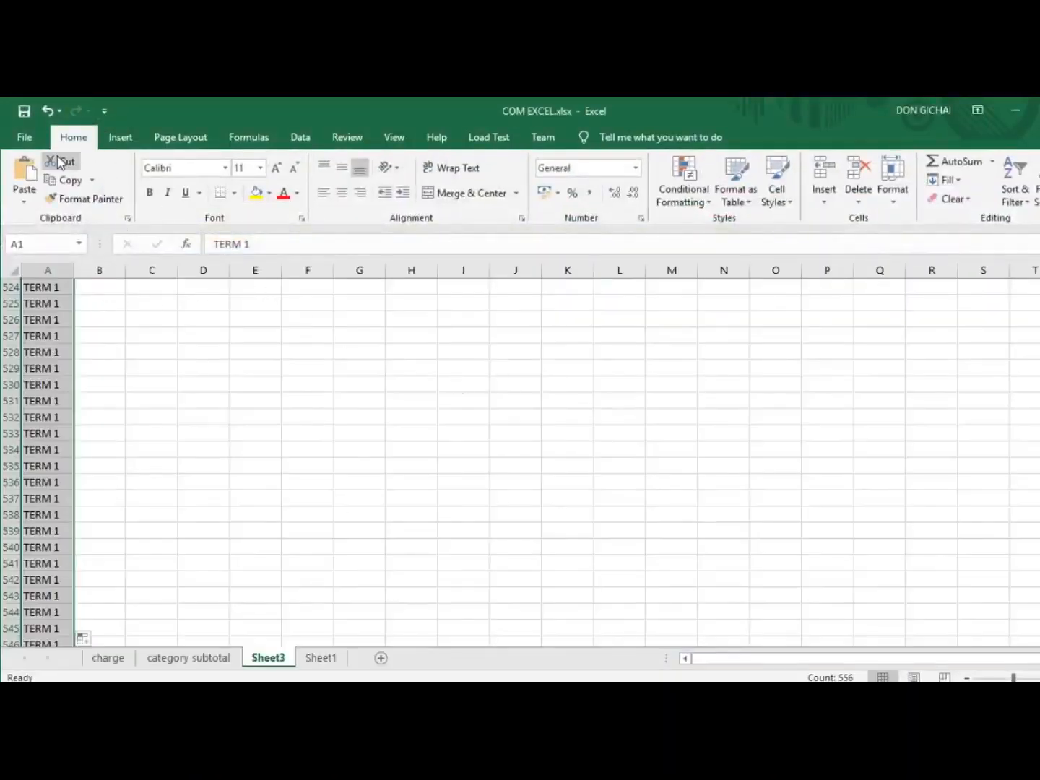
pyautogui.hotkey('ctrl', 'c')
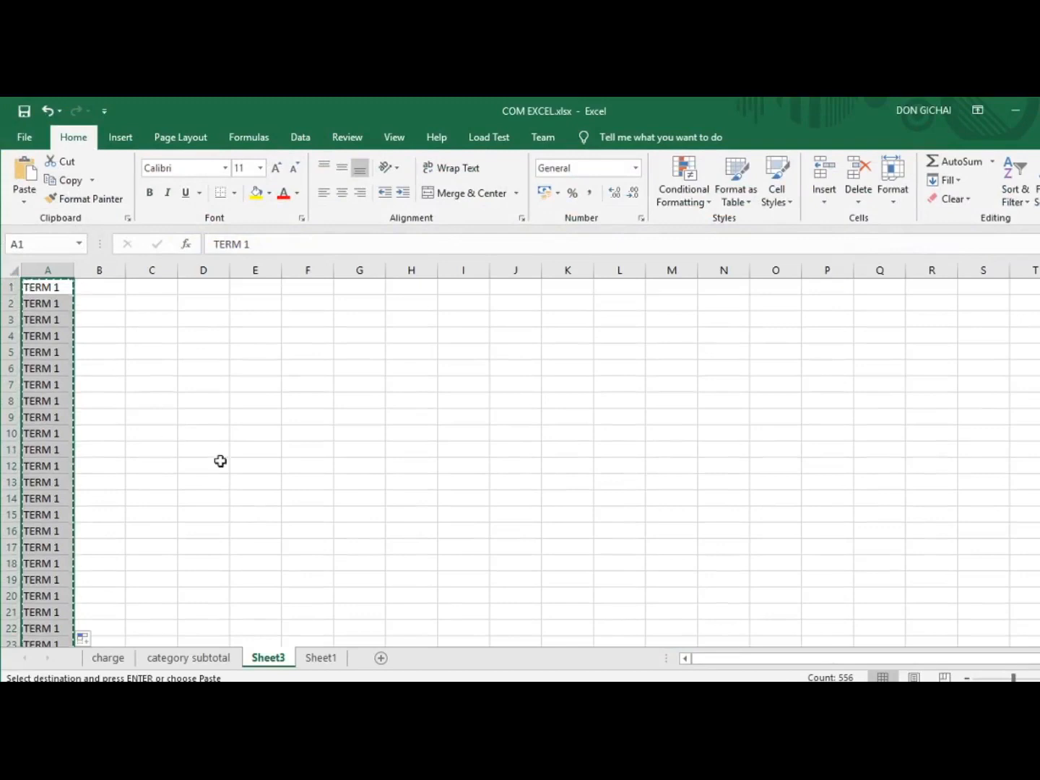
pyautogui.click(698, 702)
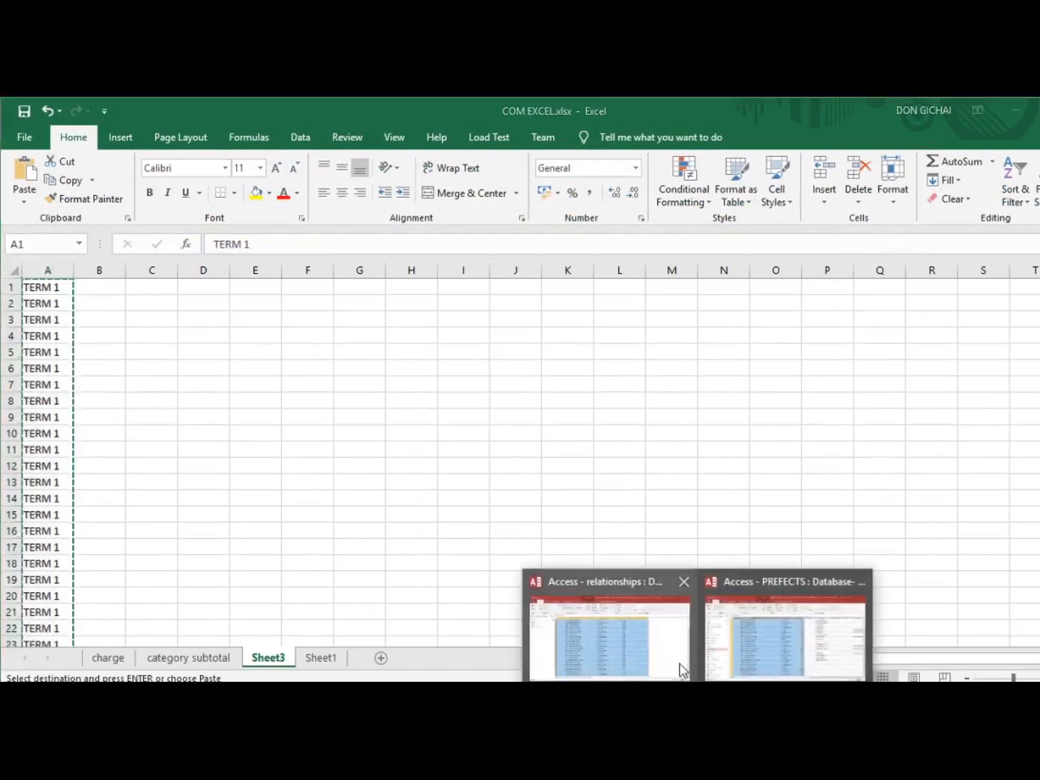
pyautogui.moveTo(680, 668)
pyautogui.click(618, 642)
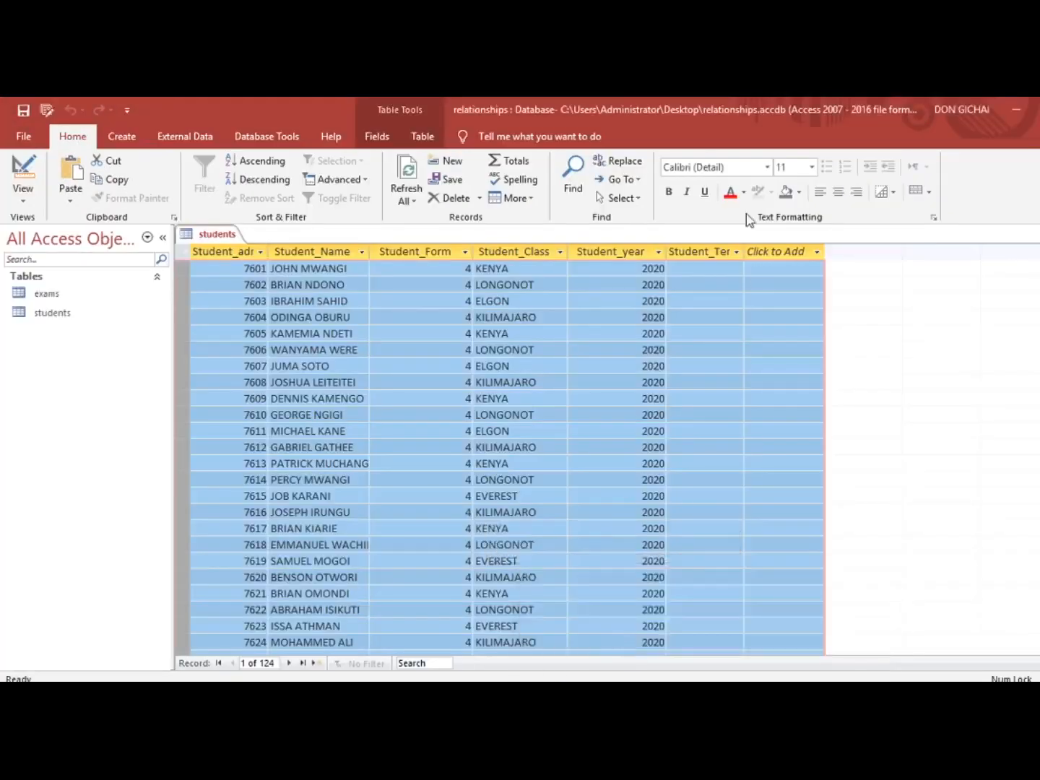
# Step: Paste the copied TERM 1 entries into the Student_Term column of the students table
pyautogui.click(702, 245)
pyautogui.click(70, 200)
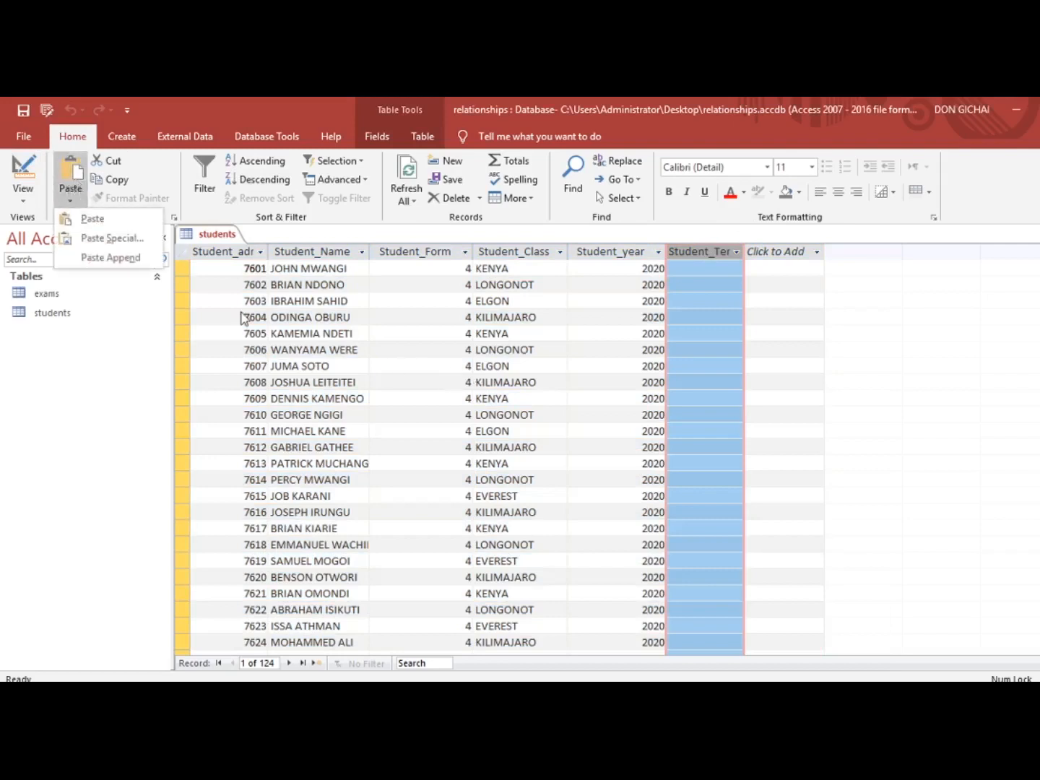
pyautogui.click(74, 178)
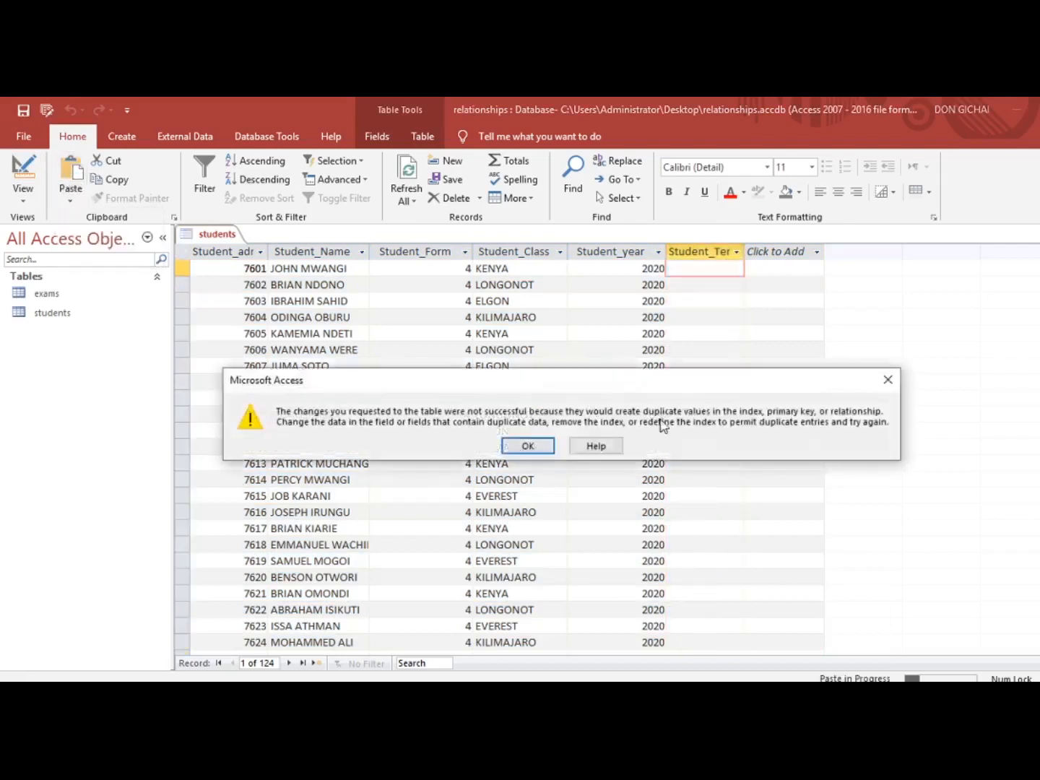
pyautogui.click(527, 446)
pyautogui.click(496, 448)
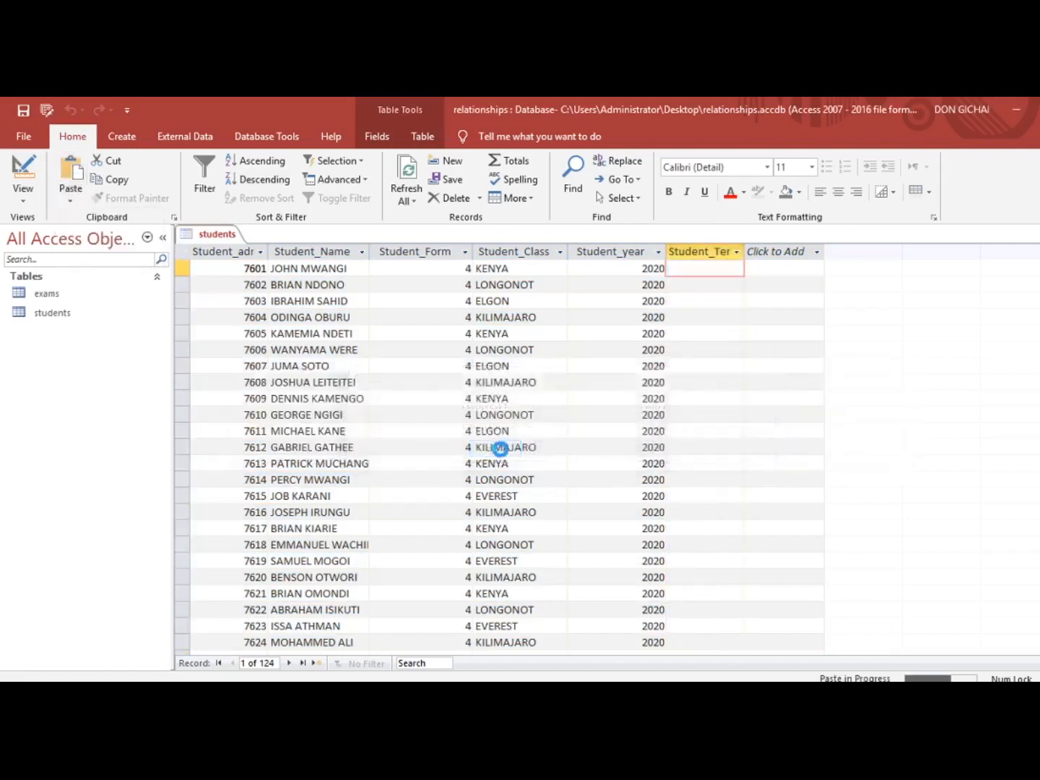
pyautogui.click(537, 451)
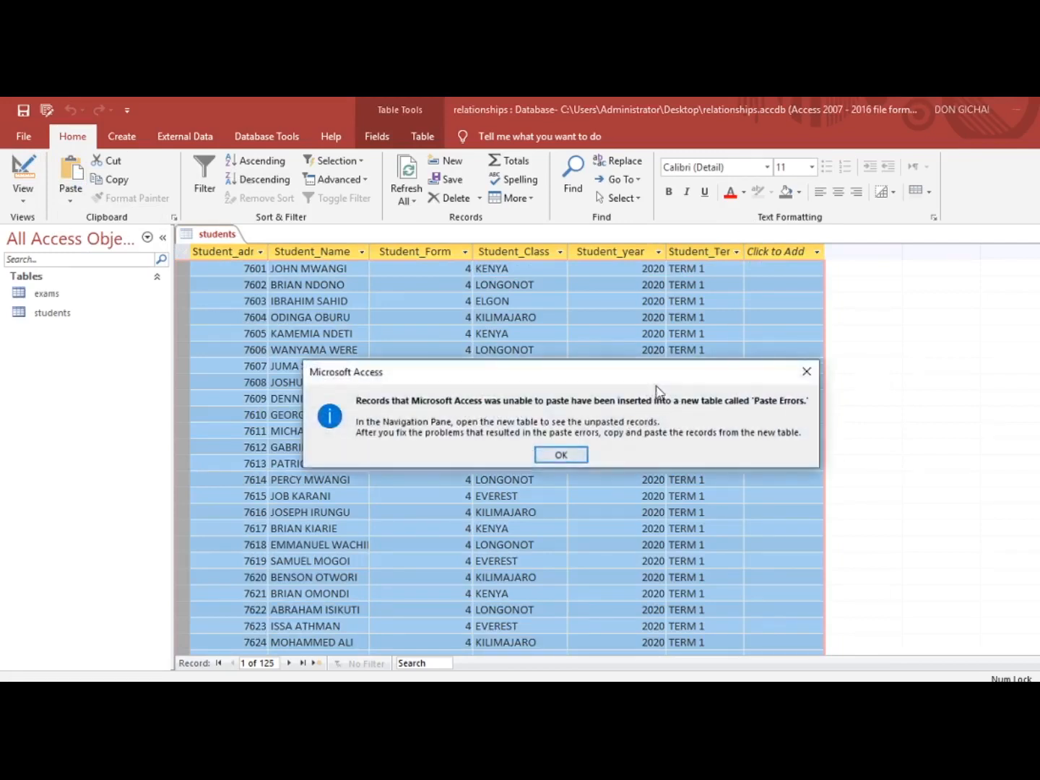
pyautogui.click(560, 455)
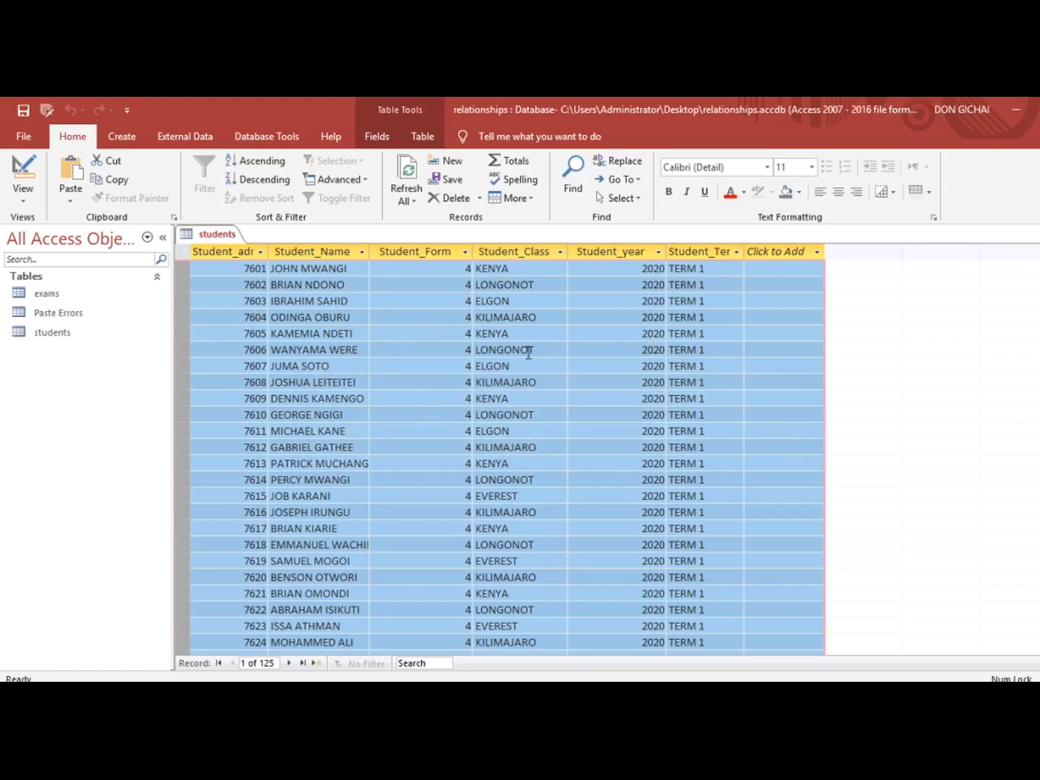
# Step: Delete the Paste Errors table from the database
pyautogui.rightClick(62, 316)
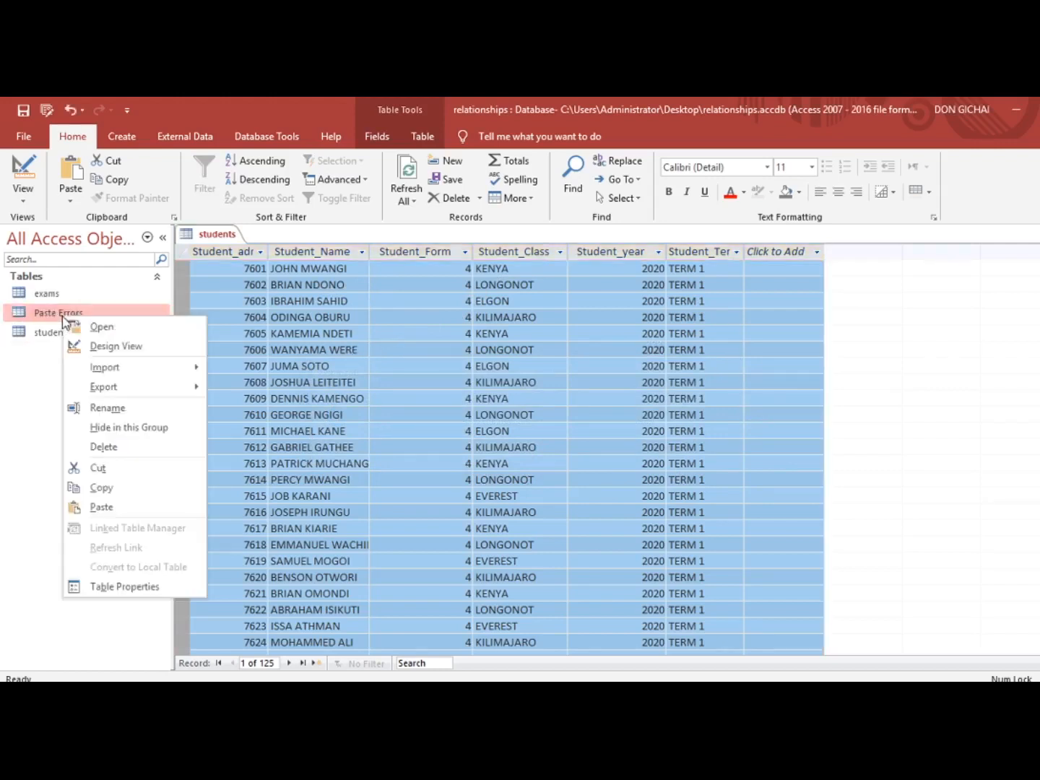
pyautogui.click(144, 448)
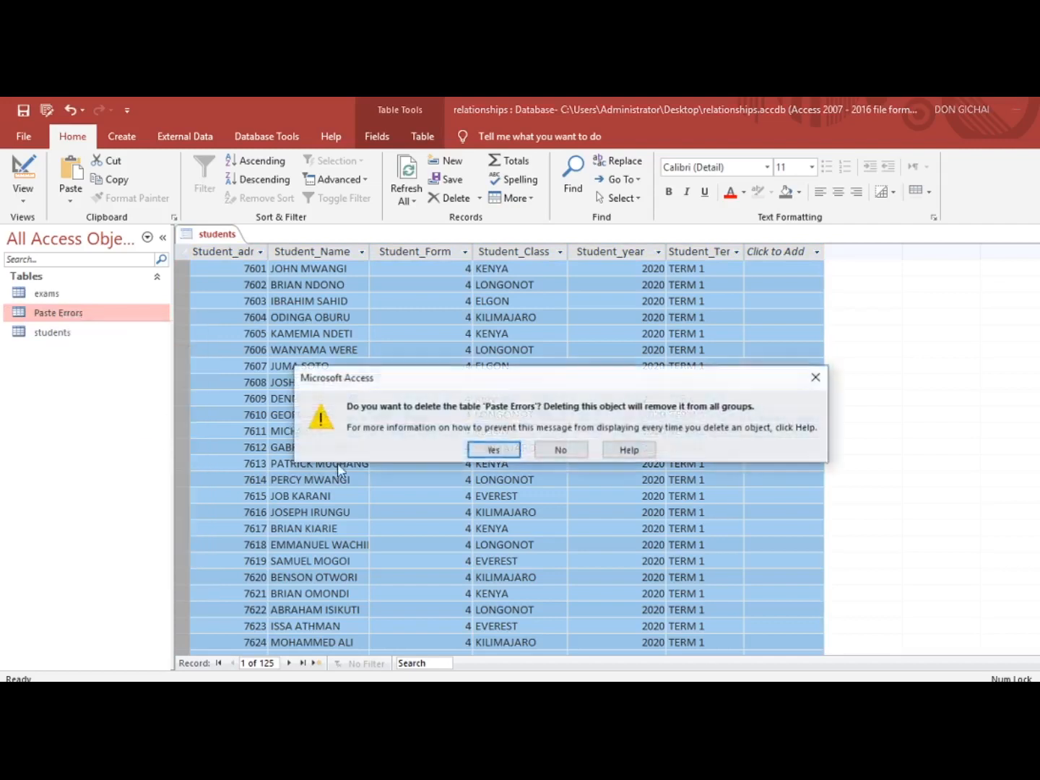
pyautogui.click(472, 452)
# Step: Open the exams table for a check, and close both tables, saving the layout of students
pyautogui.doubleClick(73, 296)
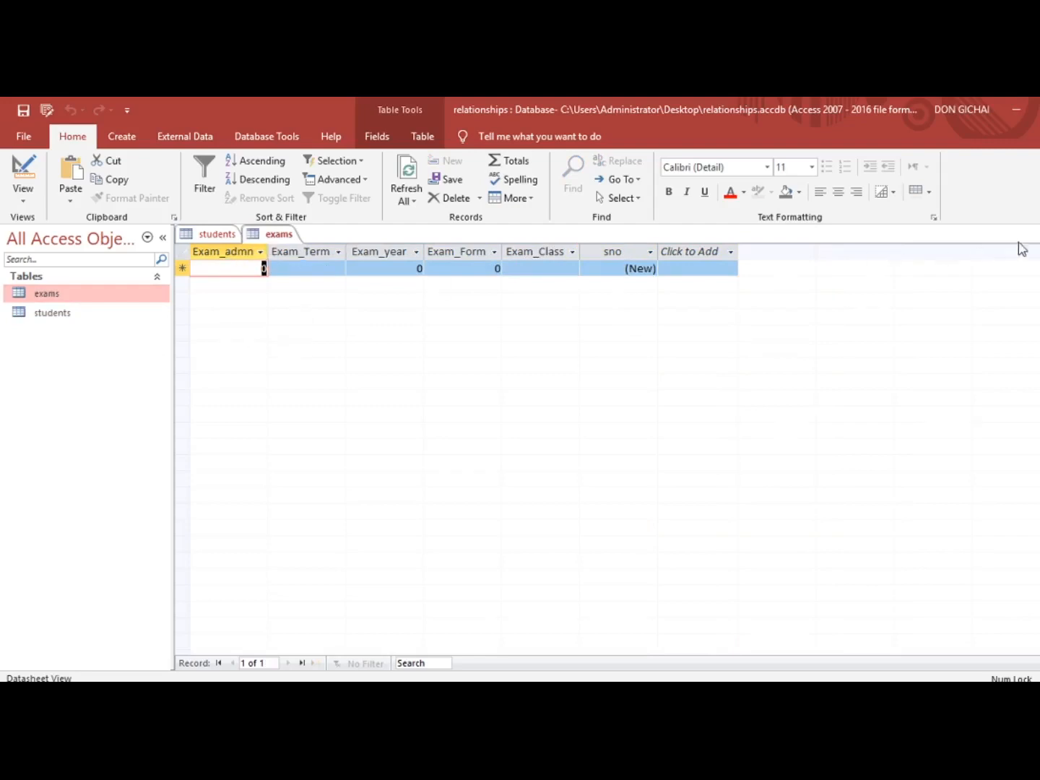
pyautogui.hotkey('ctrl', 'w')
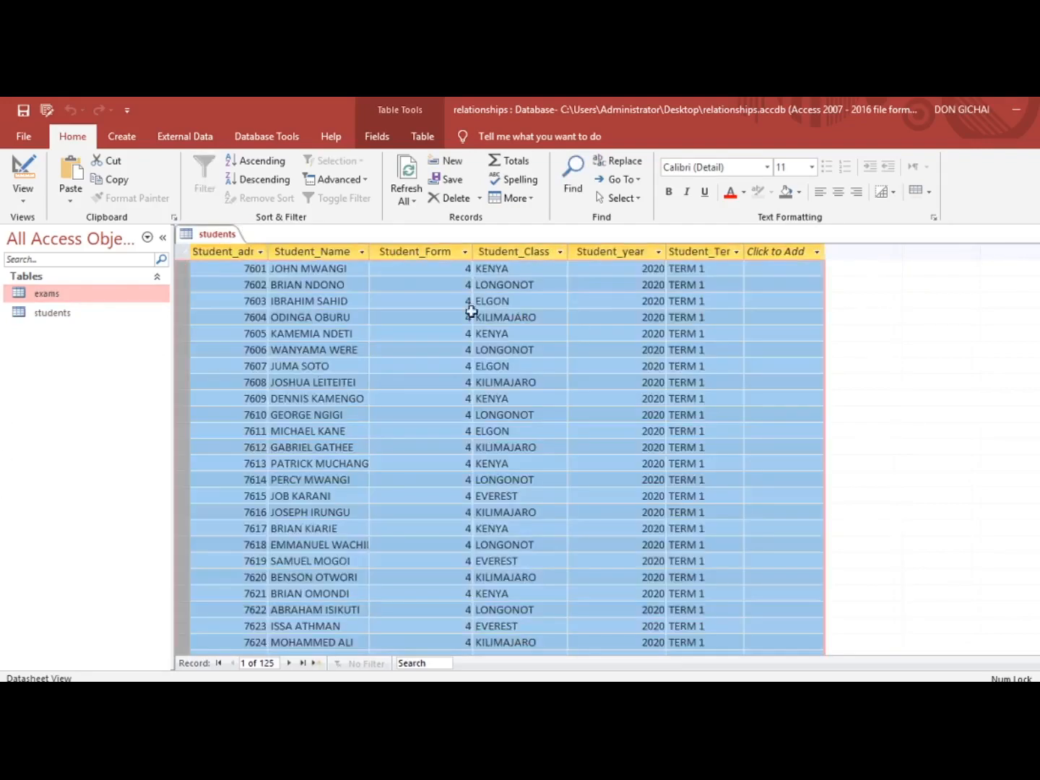
pyautogui.hotkey('ctrl', 'w')
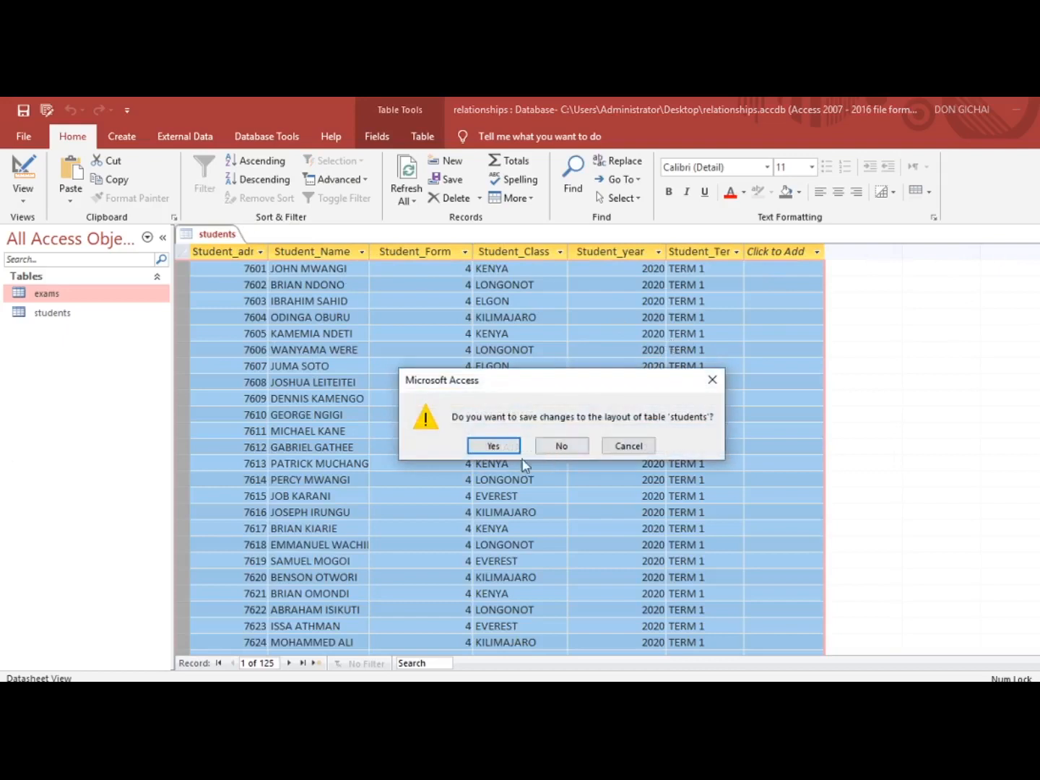
pyautogui.click(488, 445)
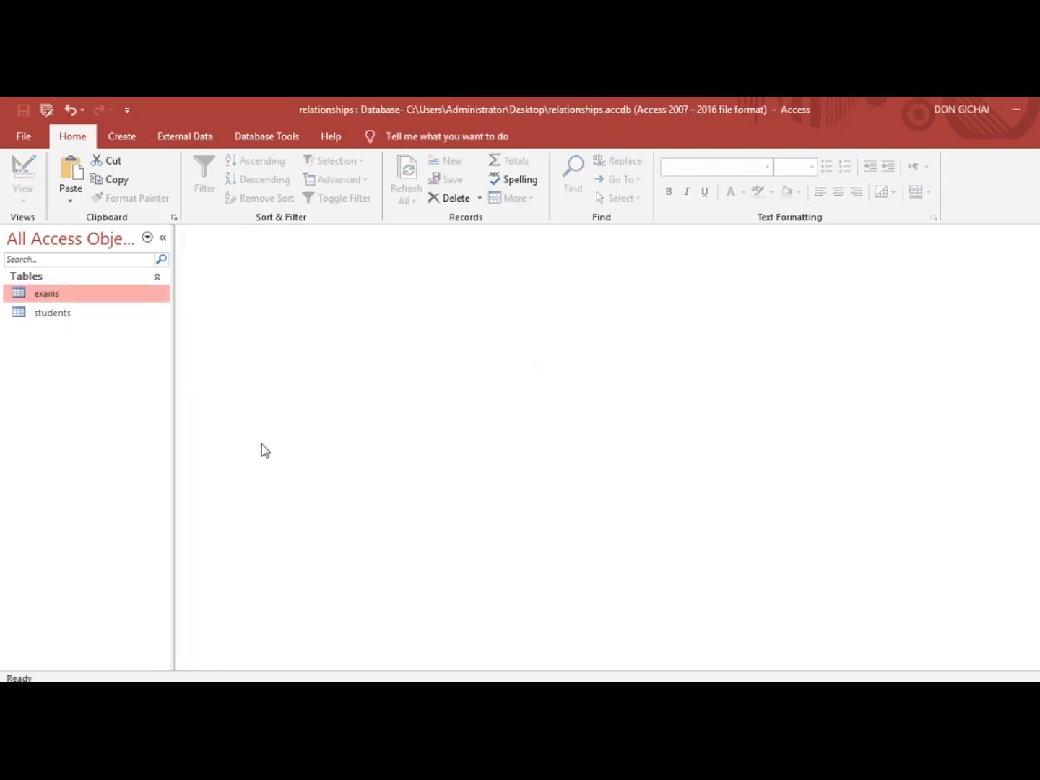
# Step: Create a new query in Design View and add the exams and students tables to it
pyautogui.click(130, 143)
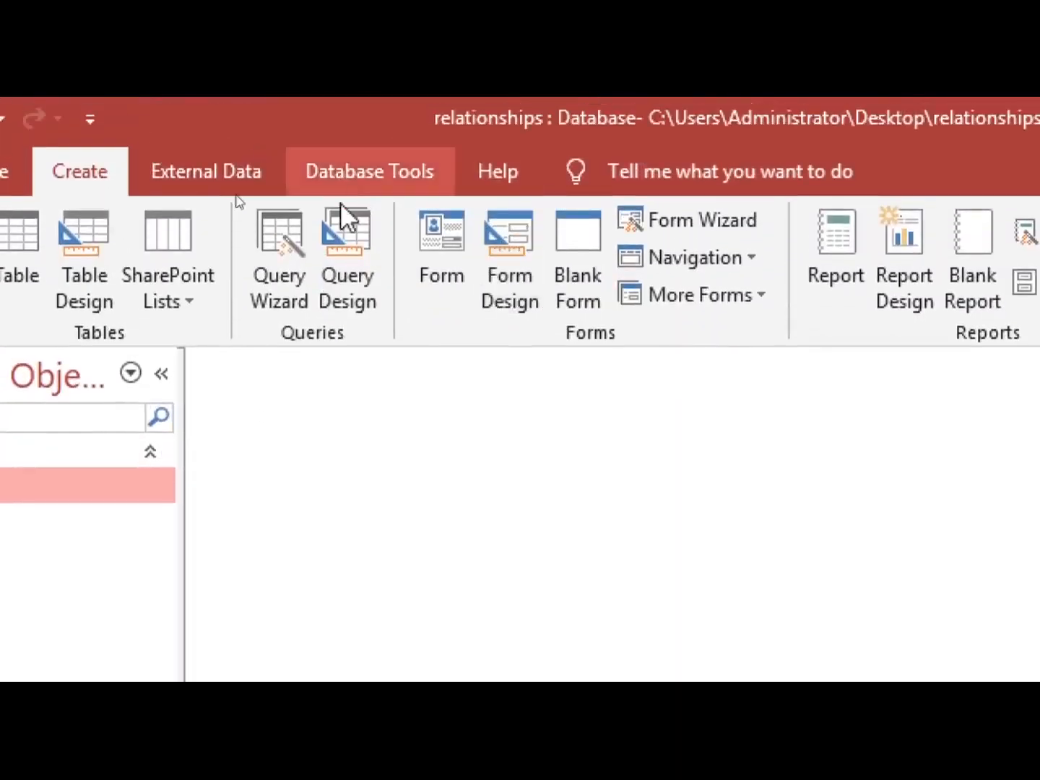
pyautogui.click(360, 278)
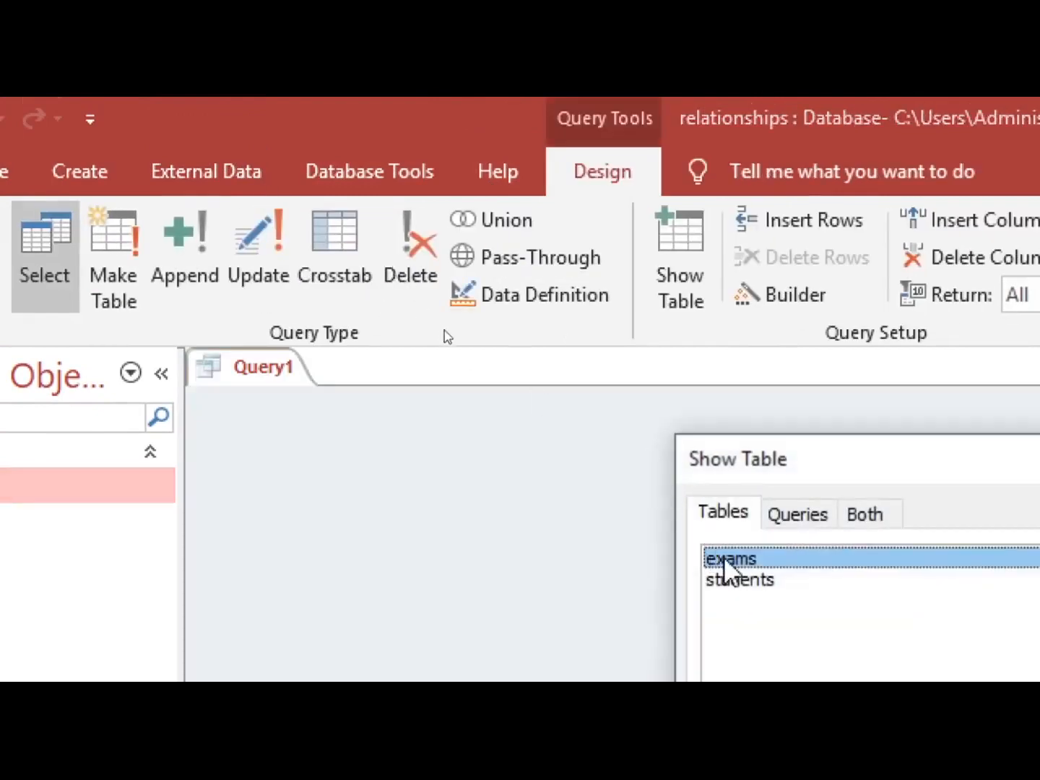
pyautogui.doubleClick(726, 558)
pyautogui.doubleClick(733, 582)
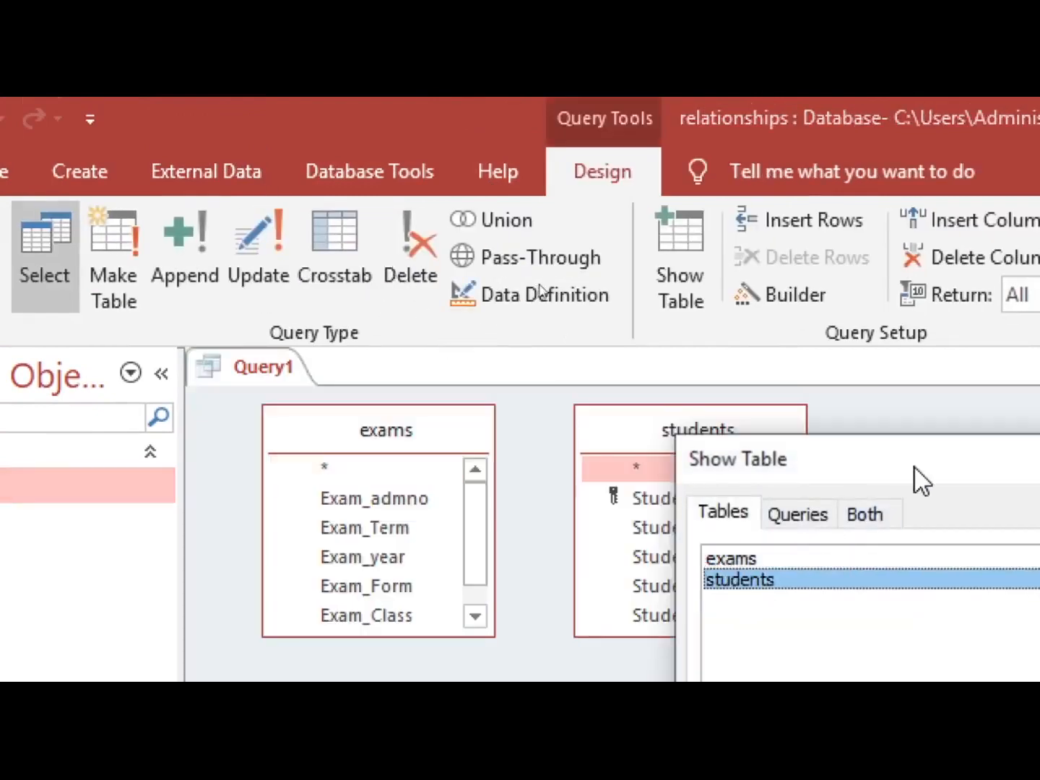
# Step: Close the table picker and add Student_admno, Student_Name, Student_Form, Student_Class and Student_year from students to the query grid
pyautogui.moveTo(913, 467); pyautogui.dragTo(673, 391)
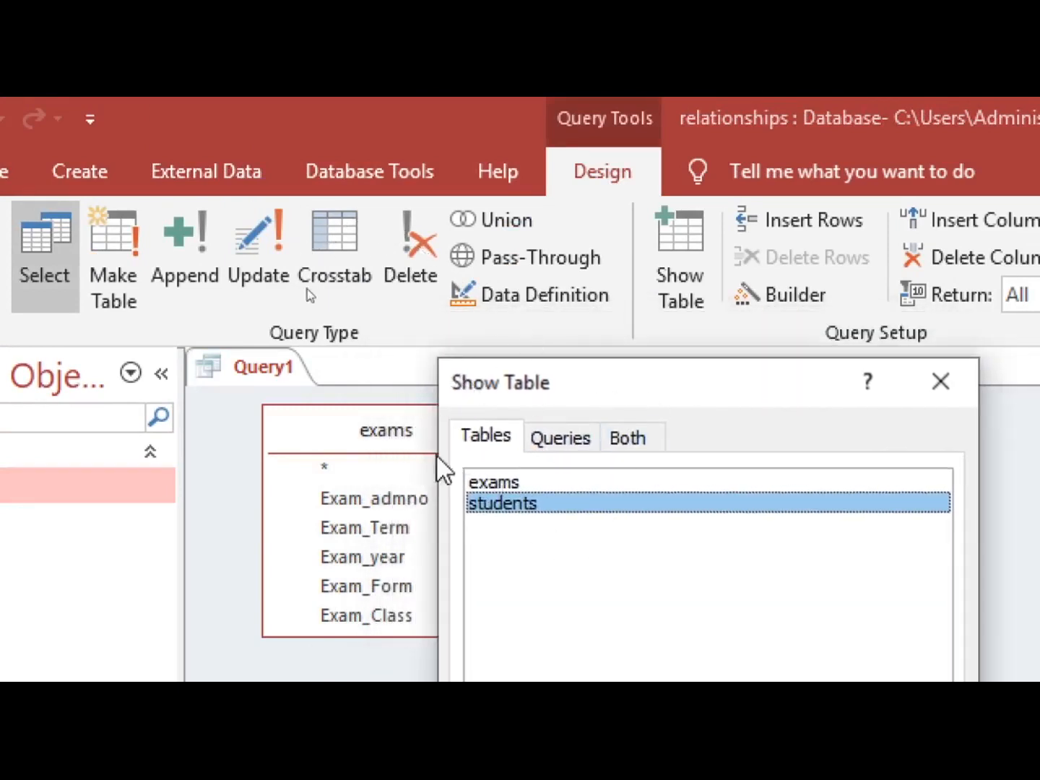
pyautogui.click(940, 381)
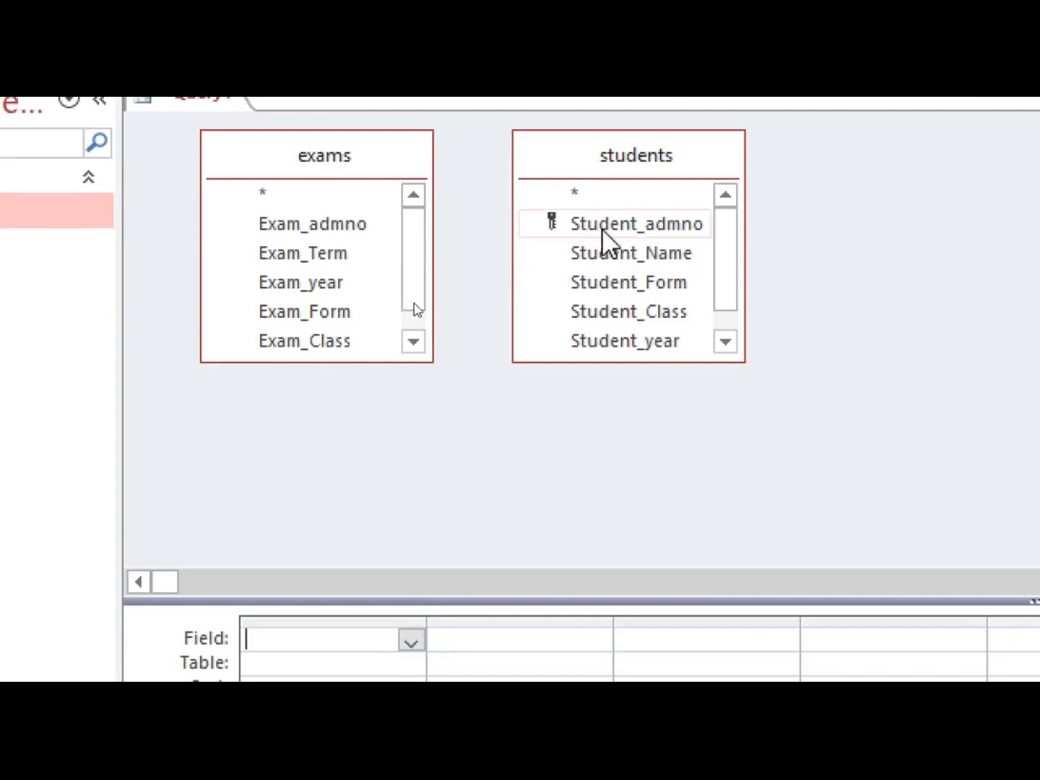
pyautogui.doubleClick(601, 225)
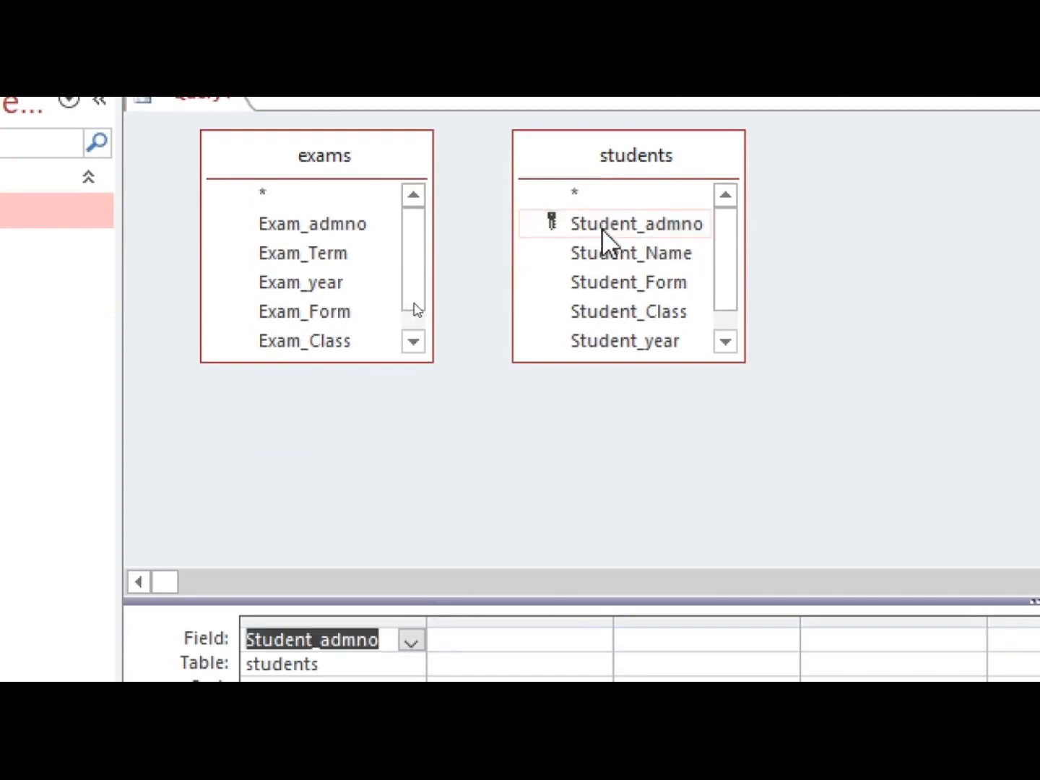
pyautogui.click(601, 250)
pyautogui.doubleClick(597, 273)
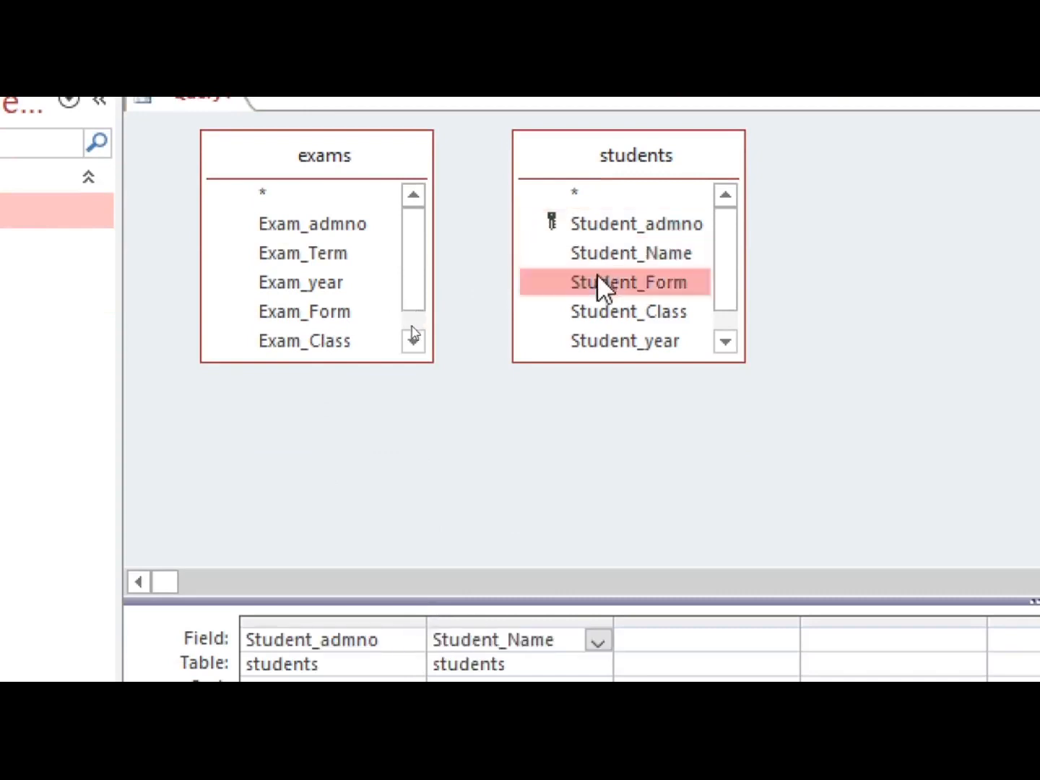
pyautogui.doubleClick(587, 316)
pyautogui.doubleClick(594, 344)
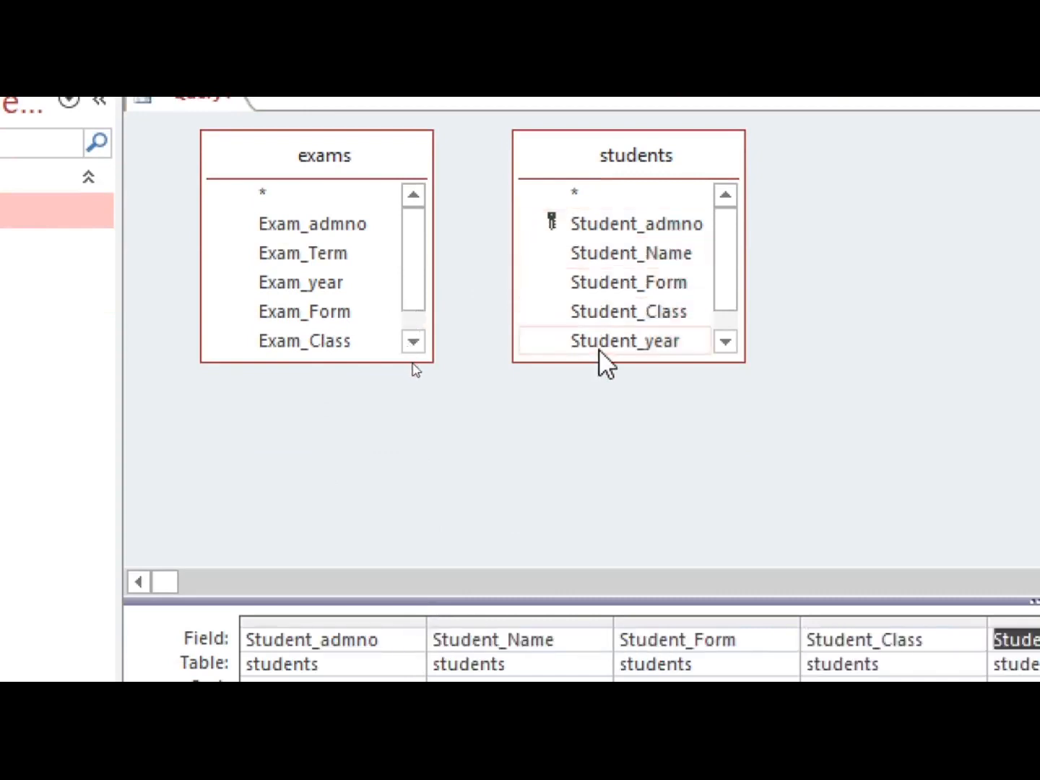
# Step: Add Exam_admno, Exam_Term, Exam_year, Exam_Form and Exam_Class from the exams table to the query grid
pyautogui.doubleClick(316, 214)
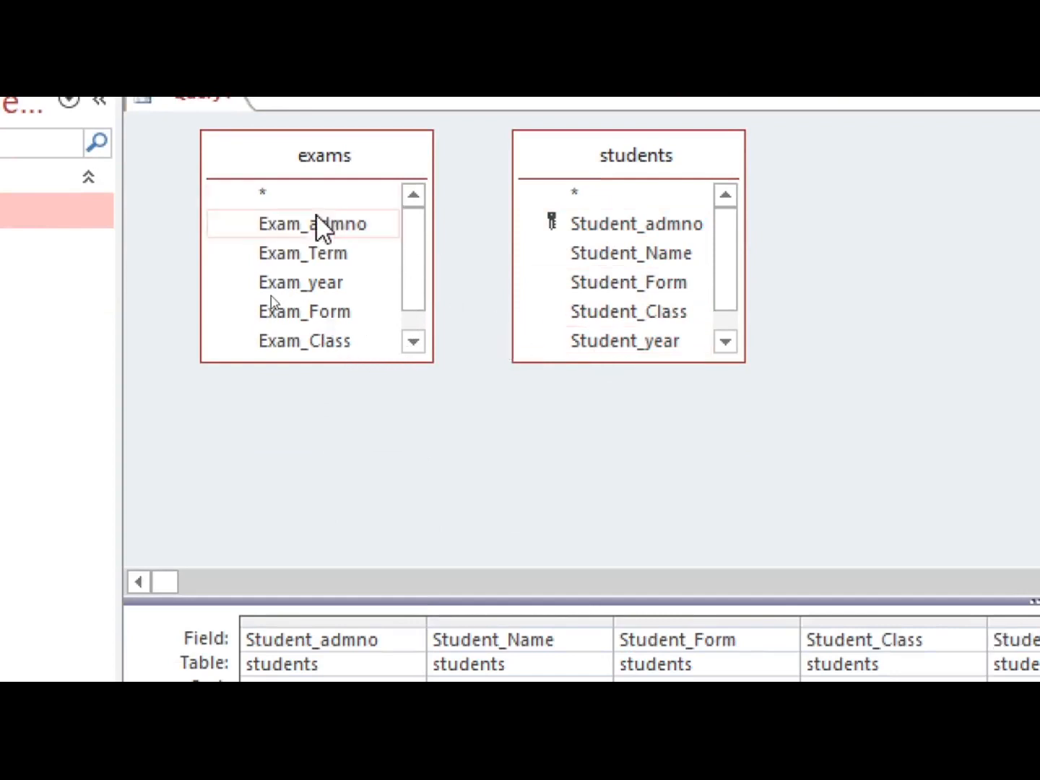
pyautogui.doubleClick(316, 252)
pyautogui.doubleClick(323, 285)
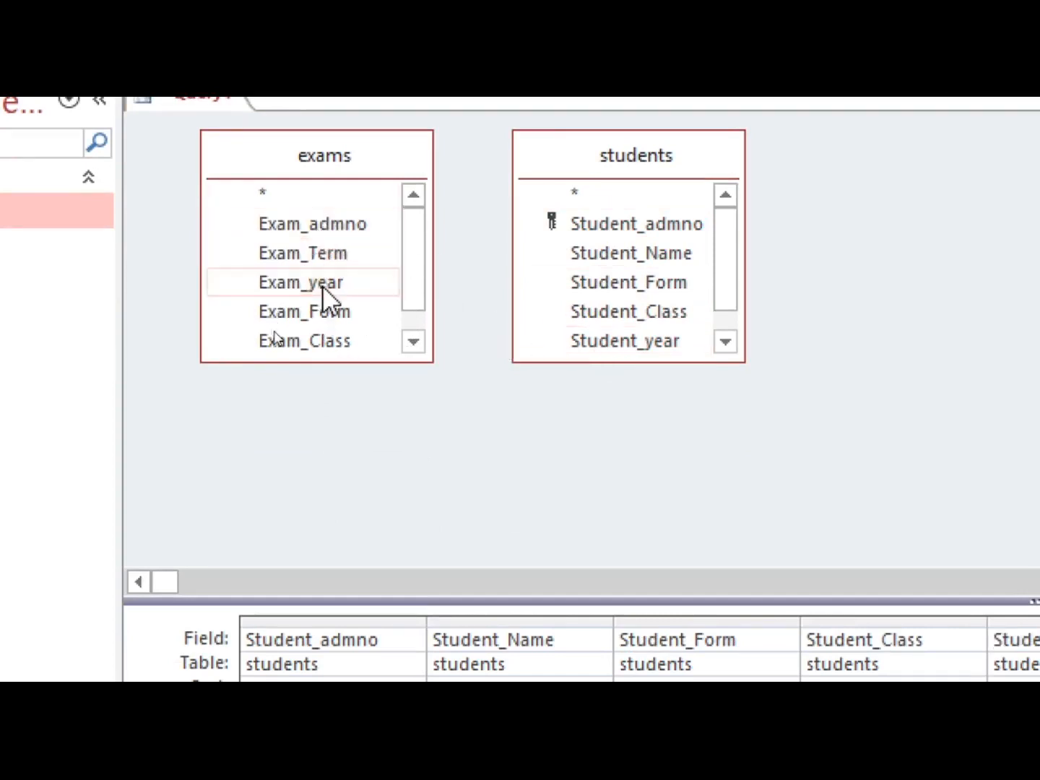
pyautogui.doubleClick(323, 307)
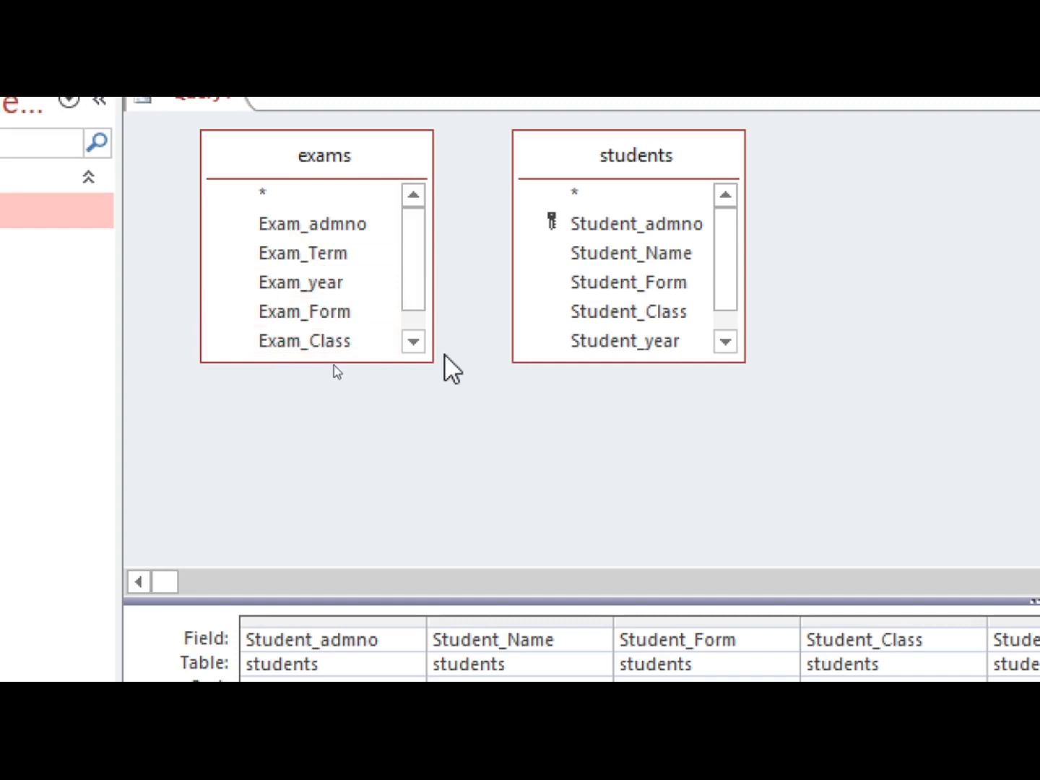
pyautogui.click(411, 340)
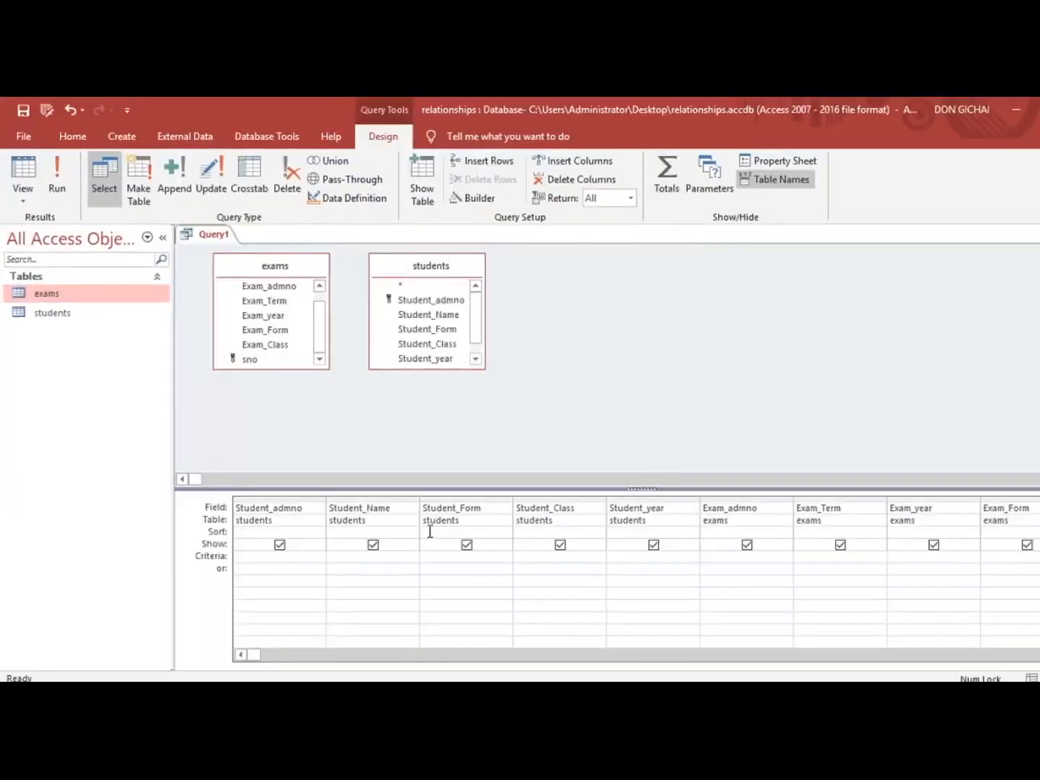
# Step: Save the query as "all", run it, and return to Design View
pyautogui.click(32, 113)
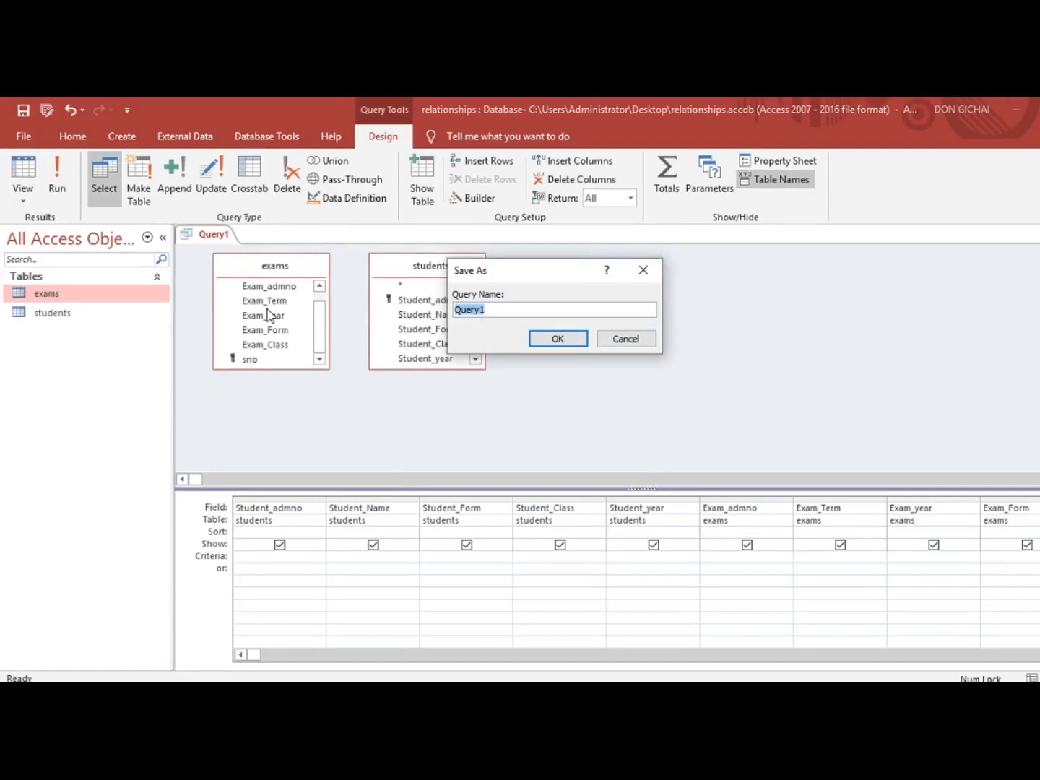
pyautogui.write('m')
pyautogui.click(557, 337)
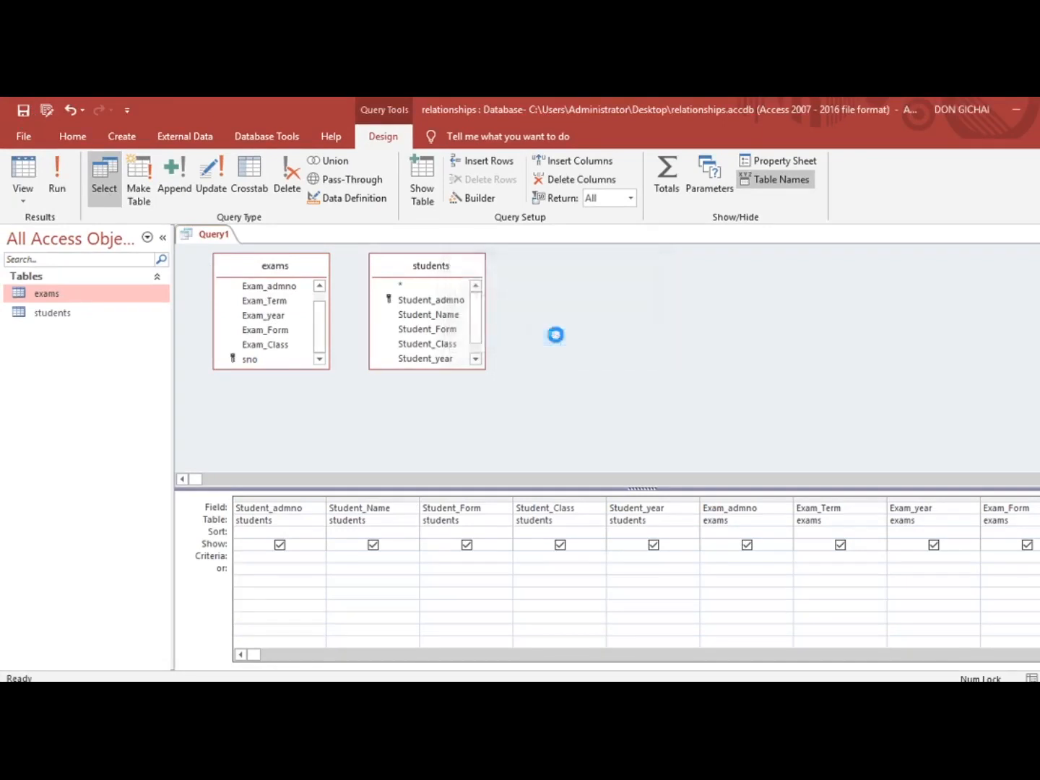
pyautogui.click(59, 185)
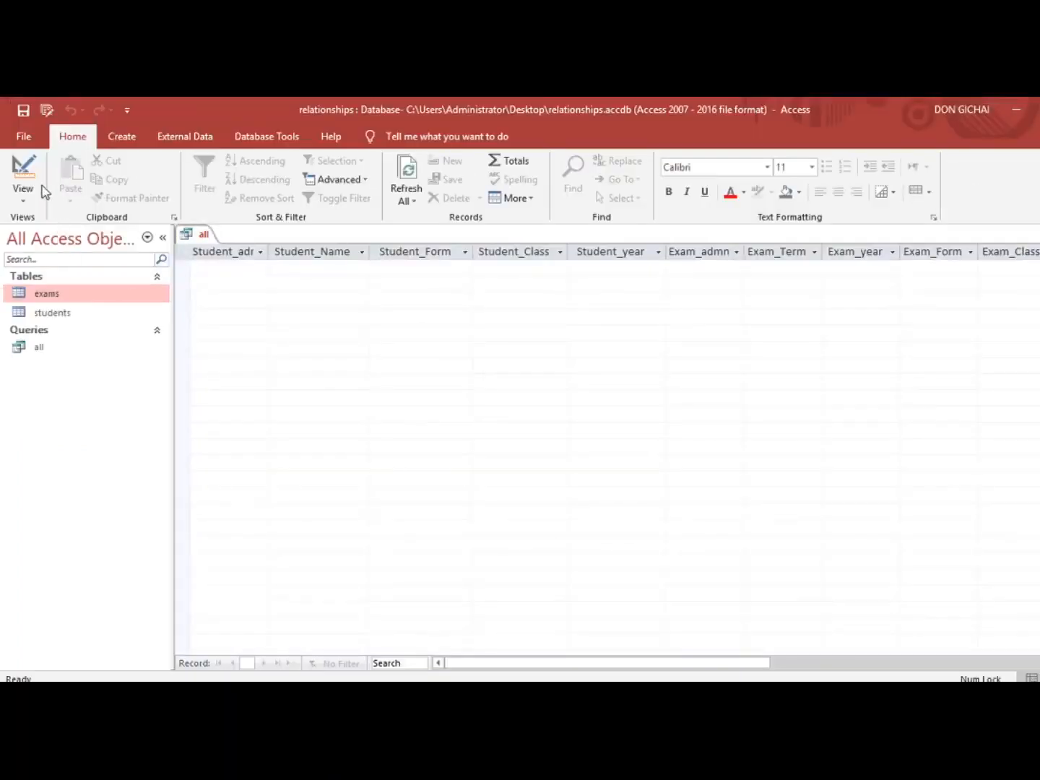
pyautogui.click(25, 173)
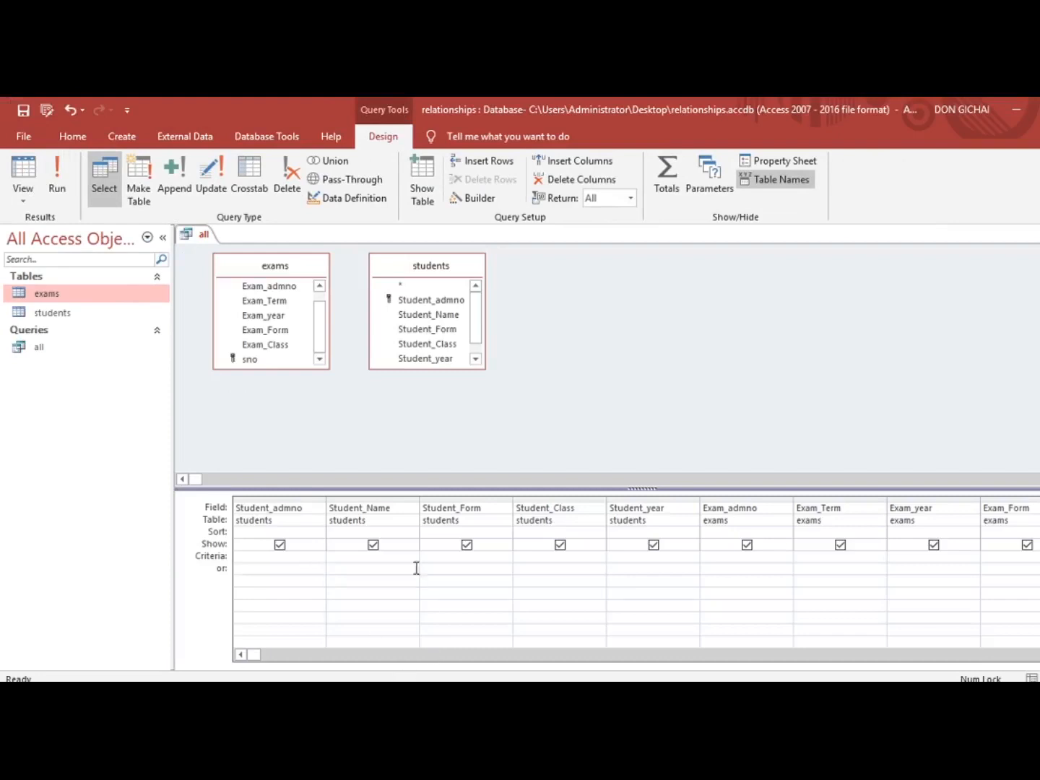
# Step: Lengthen both field lists to show every field and rearrange them with students to the left of exams
pyautogui.moveTo(443, 370); pyautogui.dragTo(465, 471)
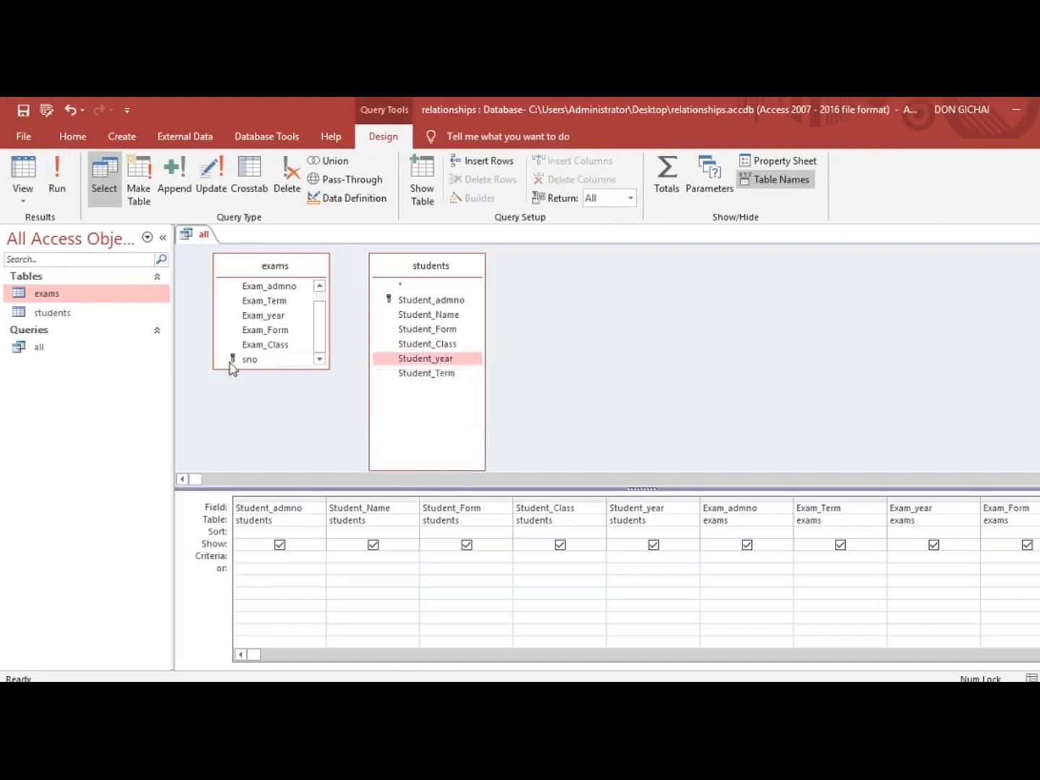
pyautogui.moveTo(248, 367); pyautogui.dragTo(252, 433)
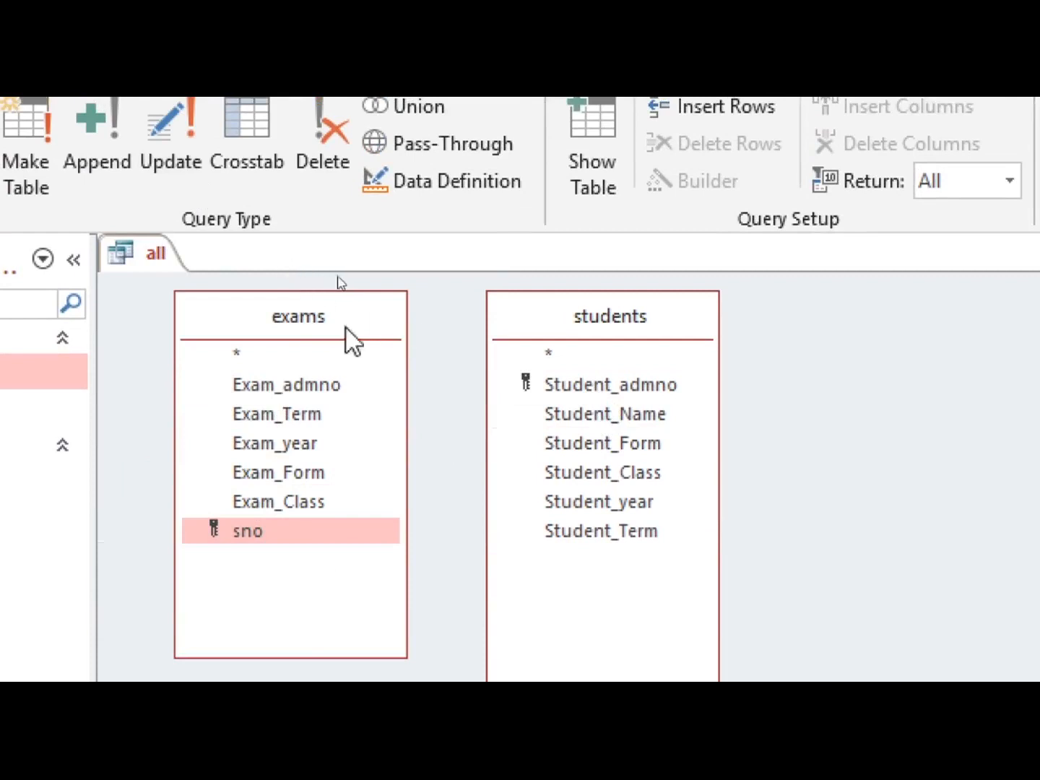
pyautogui.moveTo(348, 339); pyautogui.dragTo(946, 333)
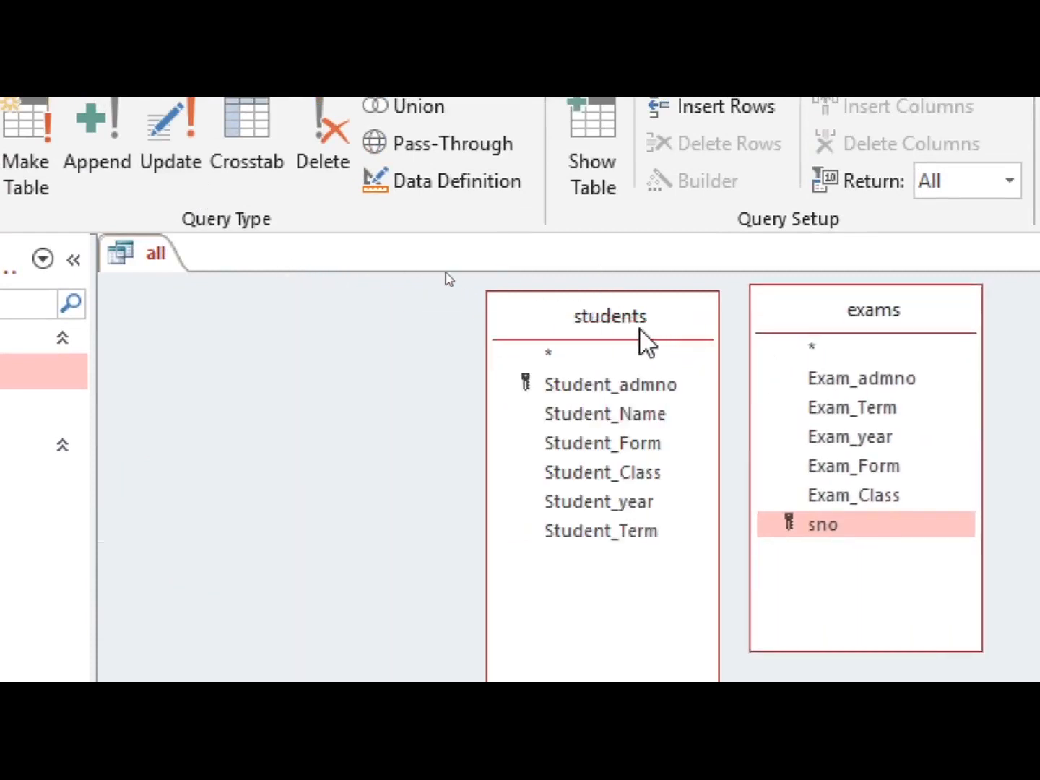
pyautogui.moveTo(645, 341); pyautogui.dragTo(308, 342)
pyautogui.moveTo(935, 302); pyautogui.dragTo(699, 325)
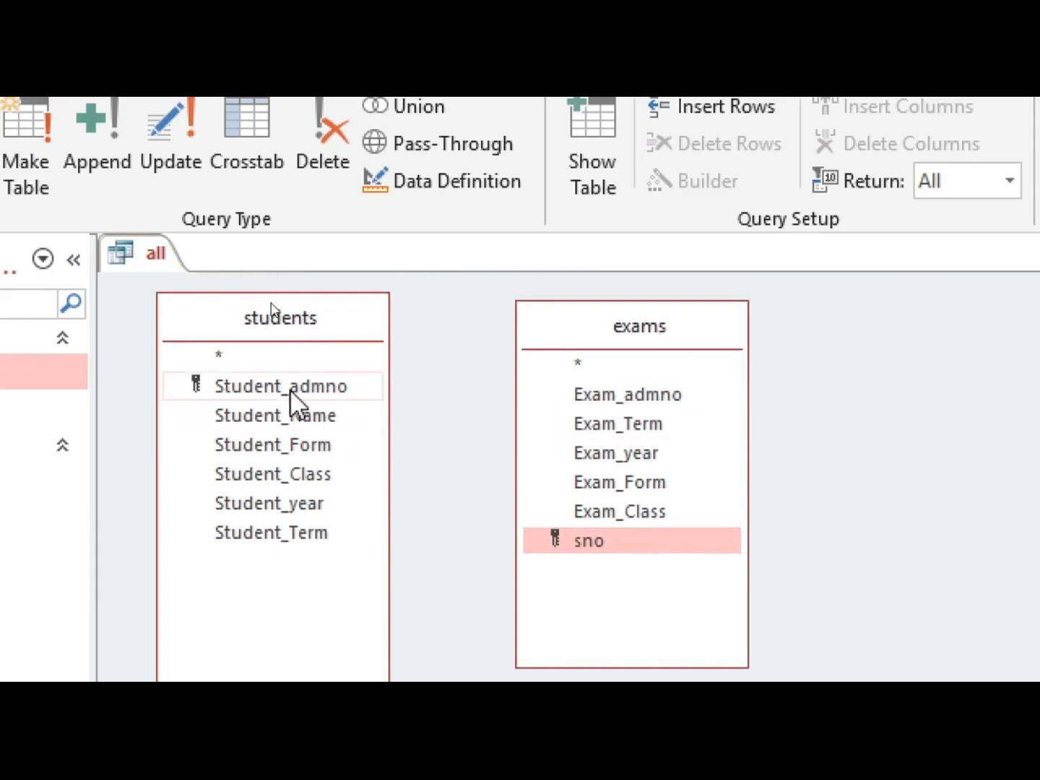
# Step: Join Student_admno to Exam_admno, including all records from students and only the matching records from exams
pyautogui.moveTo(289, 389); pyautogui.dragTo(654, 401)
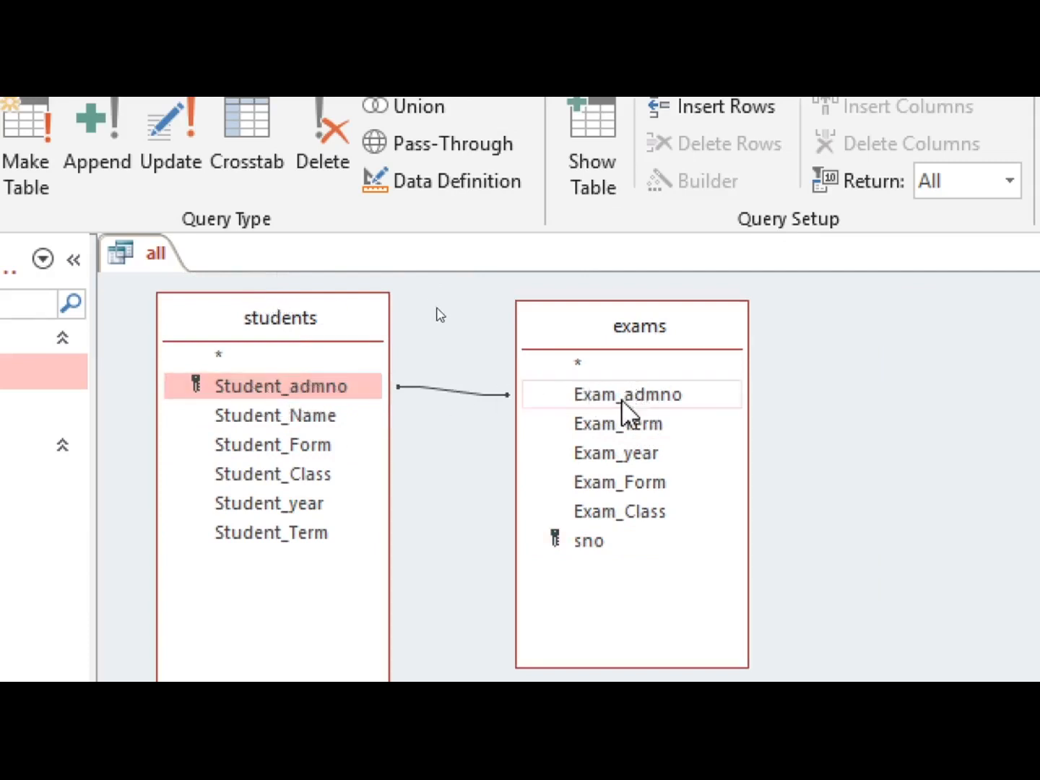
pyautogui.doubleClick(473, 392)
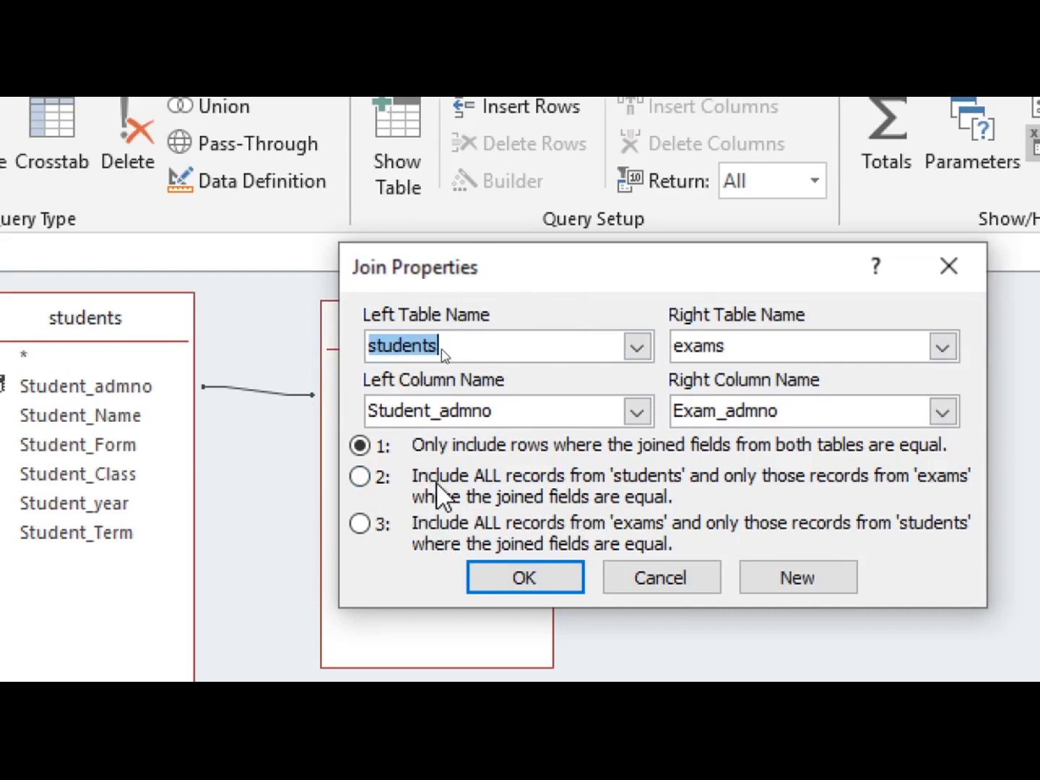
pyautogui.click(361, 478)
pyautogui.click(512, 581)
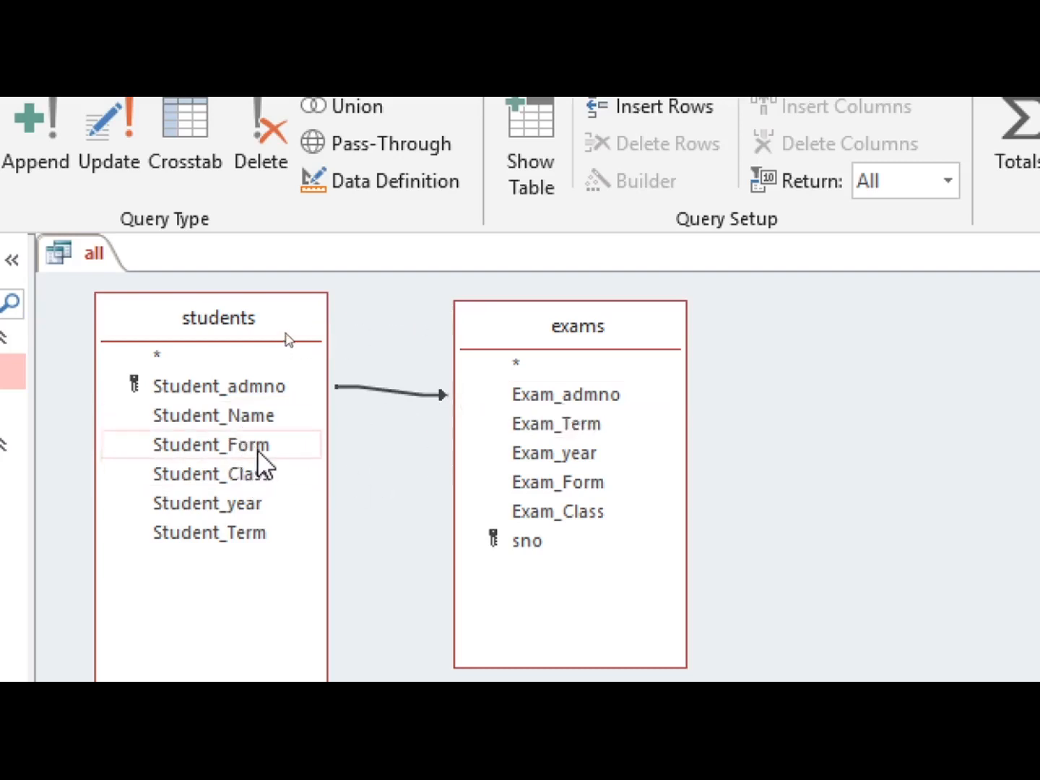
# Step: Join Student_Form to Exam_Form, including all students records and only the matching exams records
pyautogui.moveTo(257, 450); pyautogui.dragTo(574, 488)
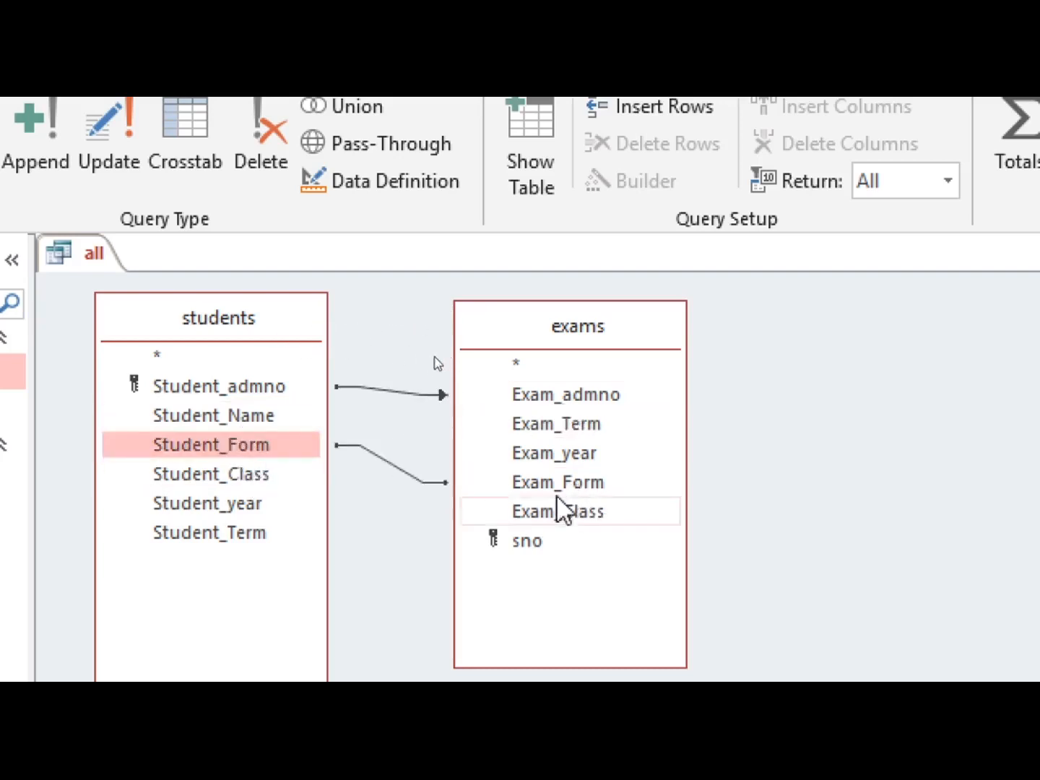
pyautogui.doubleClick(398, 466)
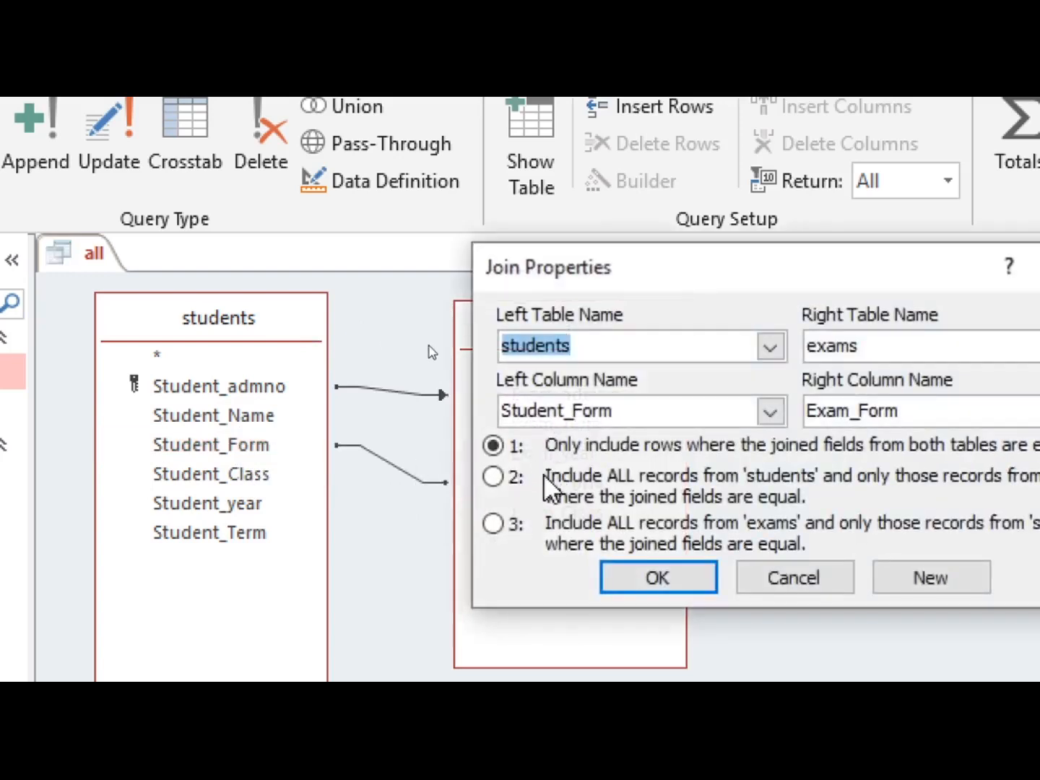
pyautogui.click(494, 479)
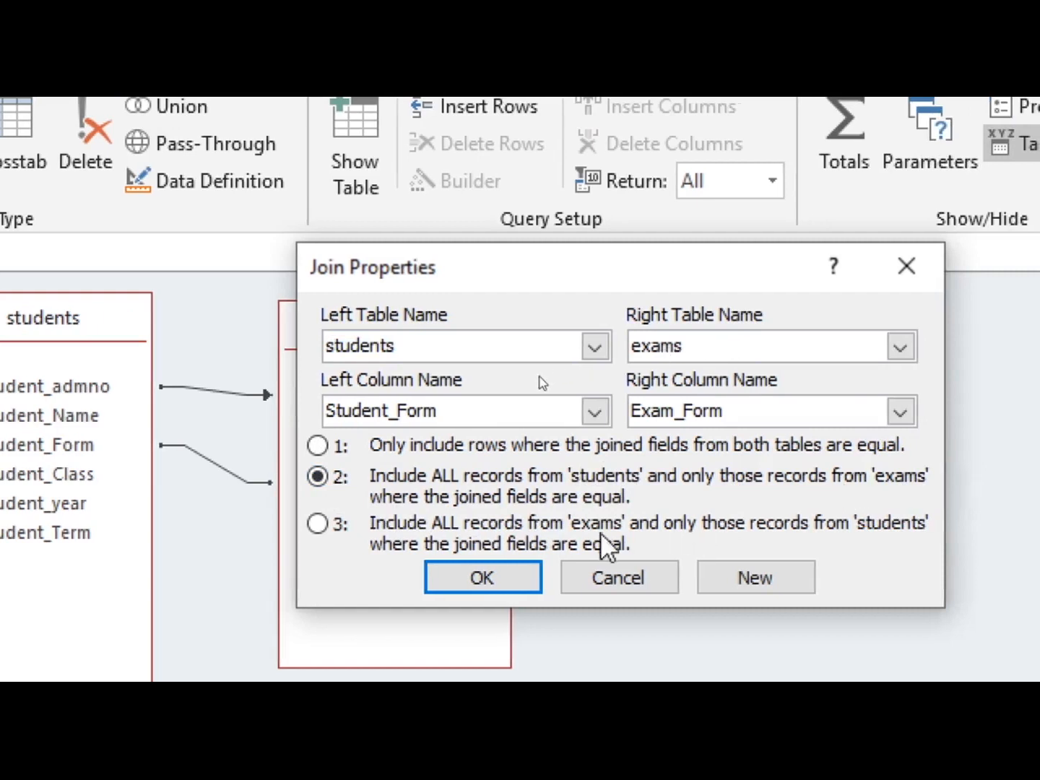
pyautogui.click(514, 578)
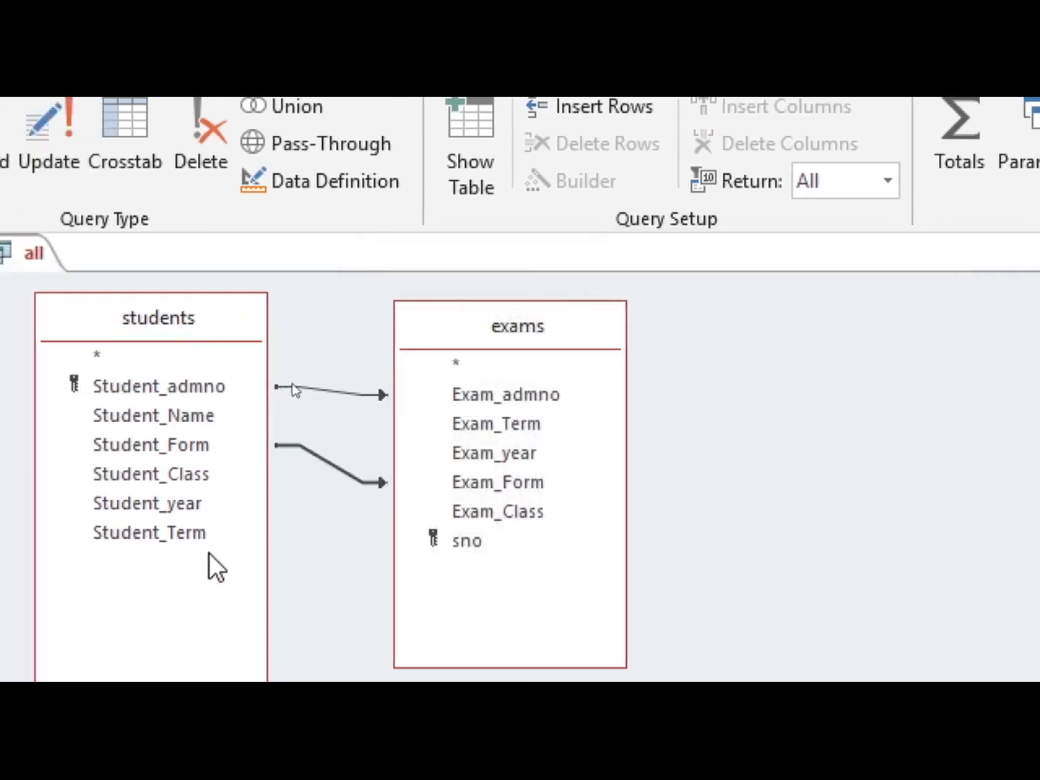
# Step: Join Student_Class to Exam_Class with join option 2, keeping all records from students
pyautogui.moveTo(175, 473); pyautogui.dragTo(501, 515)
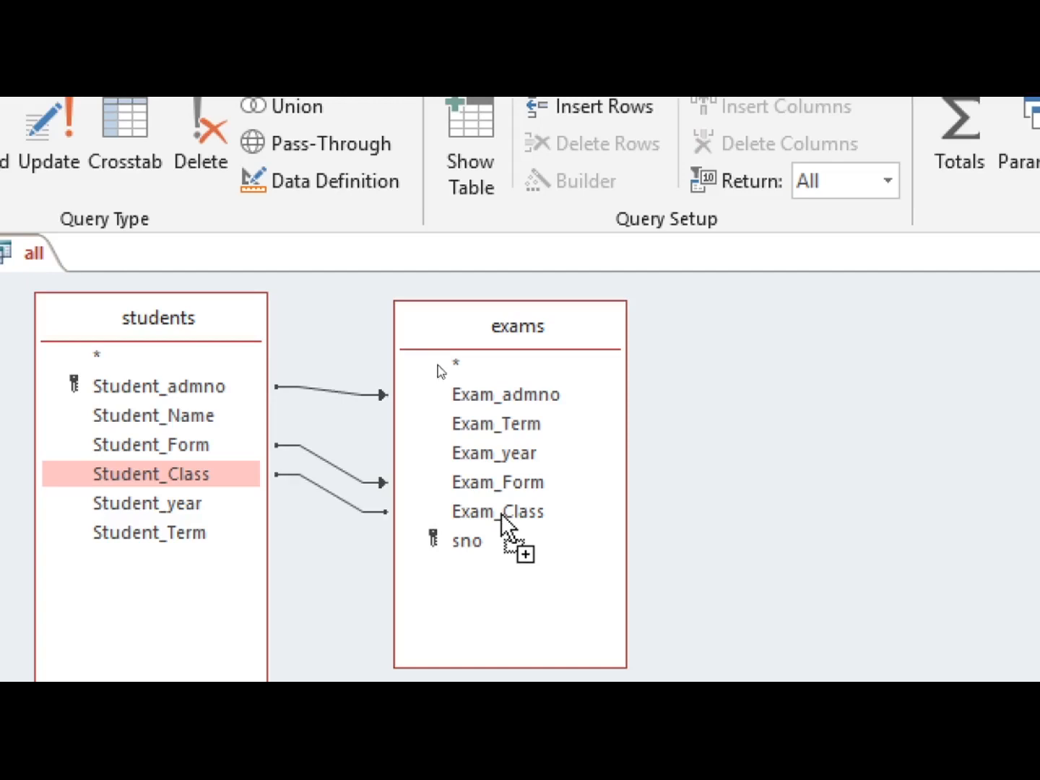
pyautogui.doubleClick(342, 497)
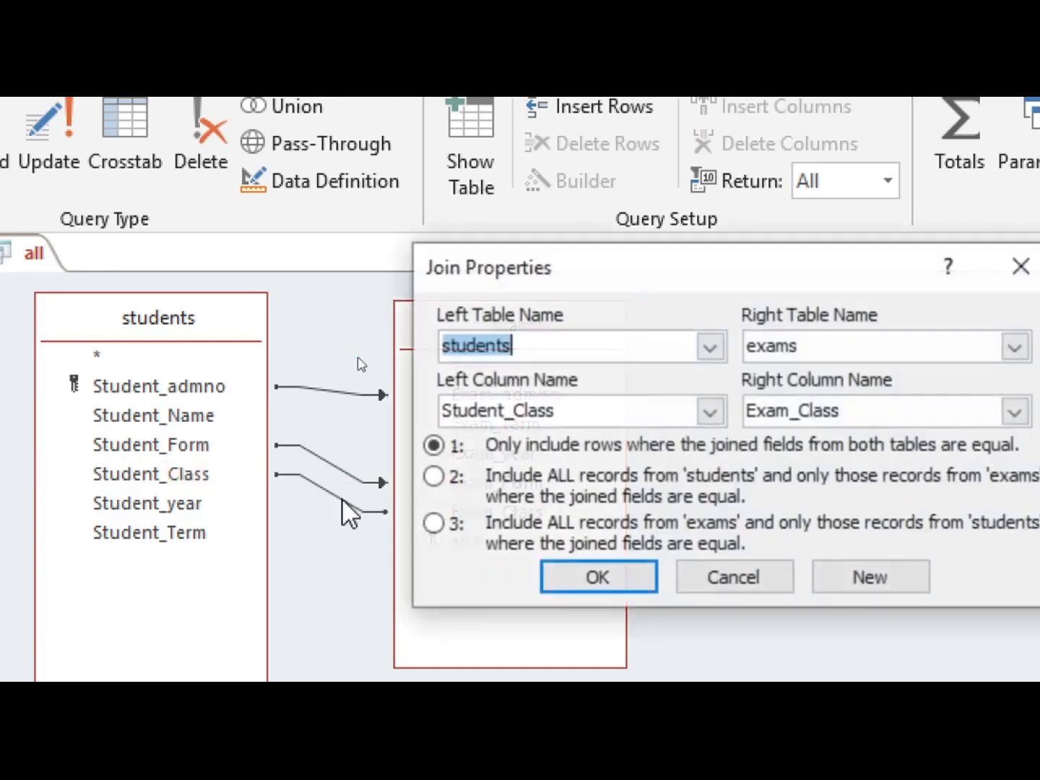
pyautogui.click(434, 477)
pyautogui.click(601, 582)
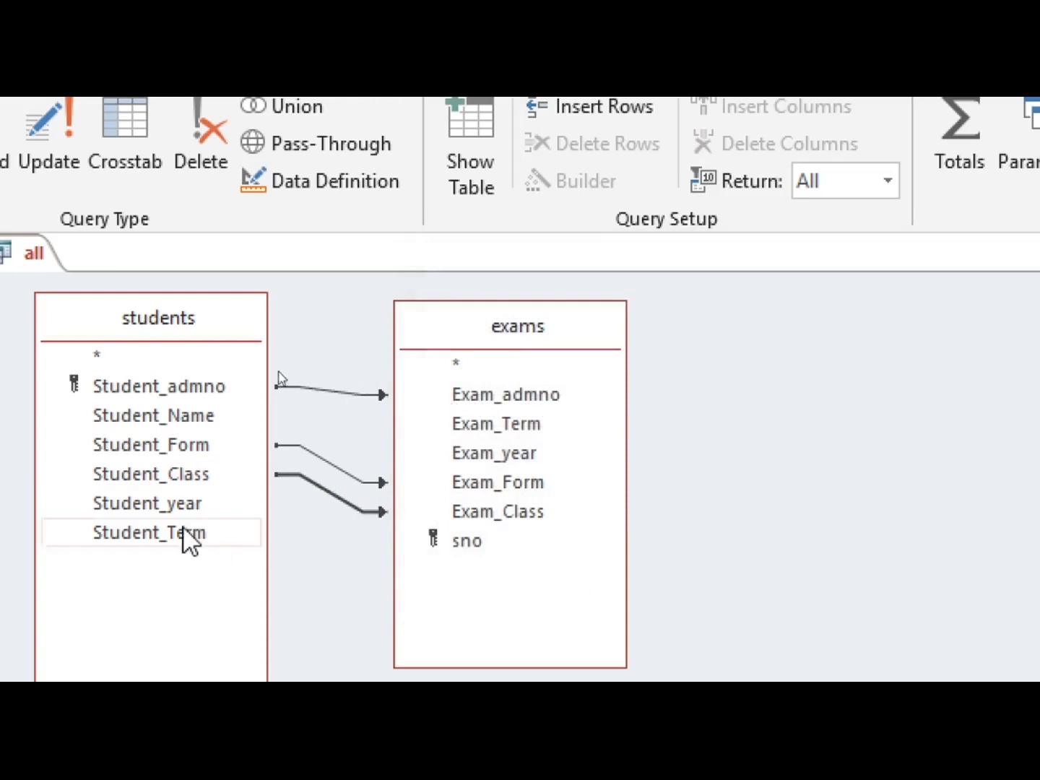
# Step: Join Student_Term to Exam_Term with join option 2, keeping all records from students
pyautogui.moveTo(195, 549); pyautogui.dragTo(509, 433)
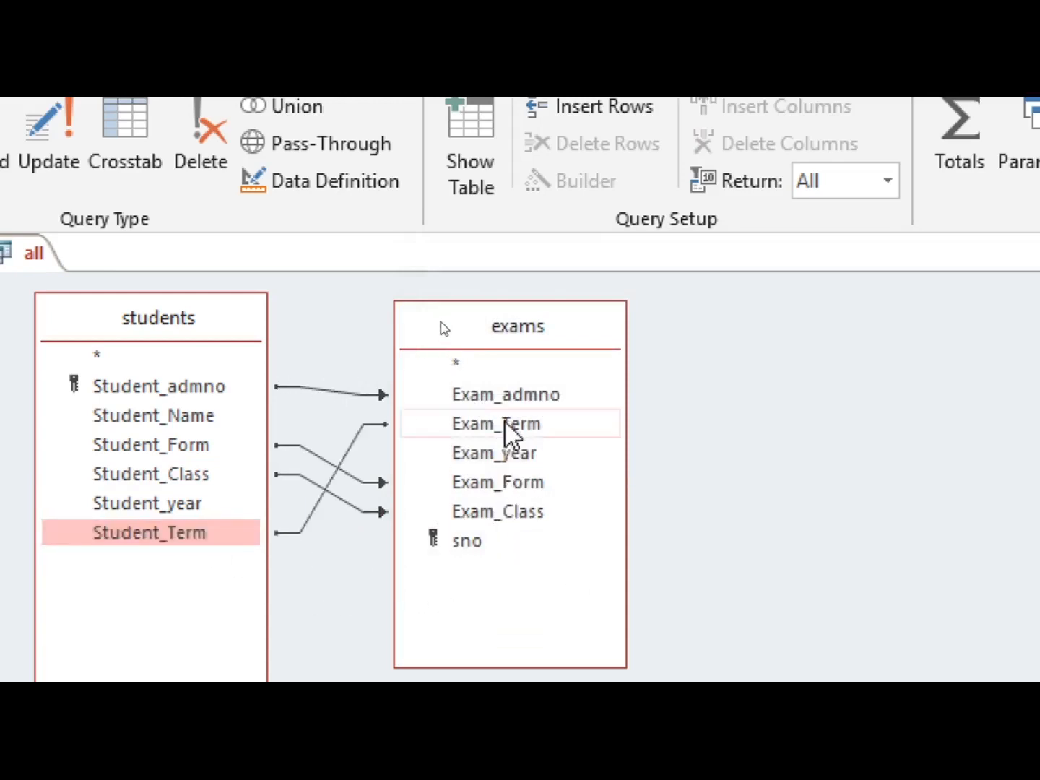
pyautogui.click(354, 439)
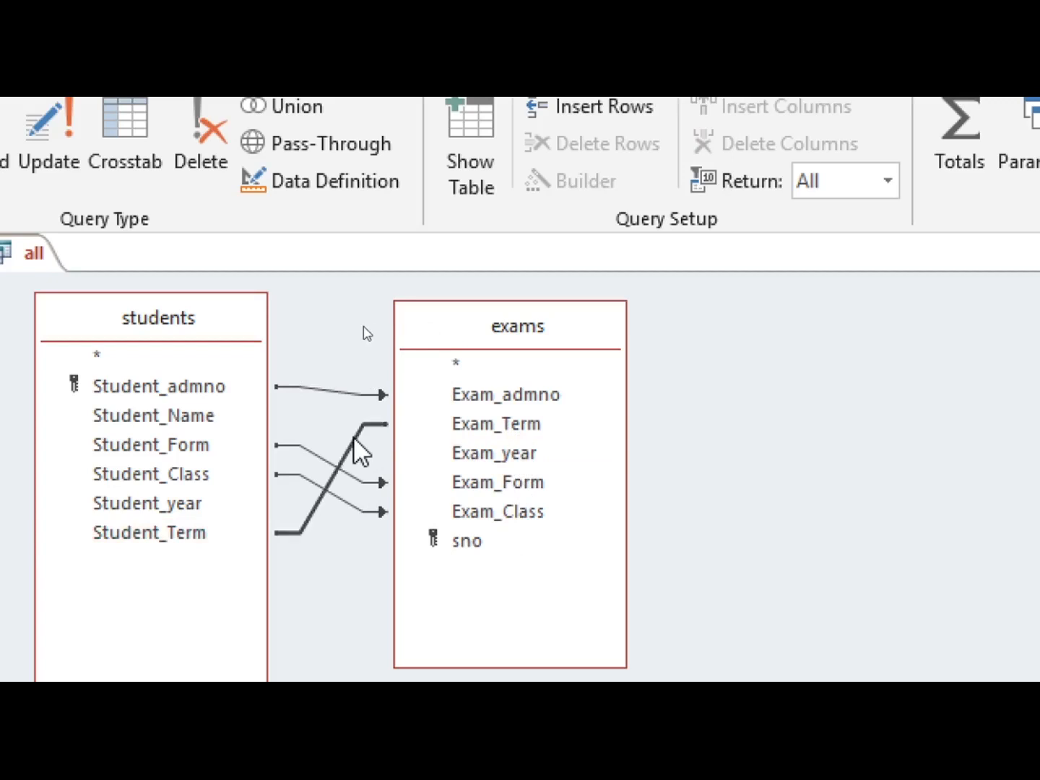
pyautogui.doubleClick(359, 452)
pyautogui.click(448, 479)
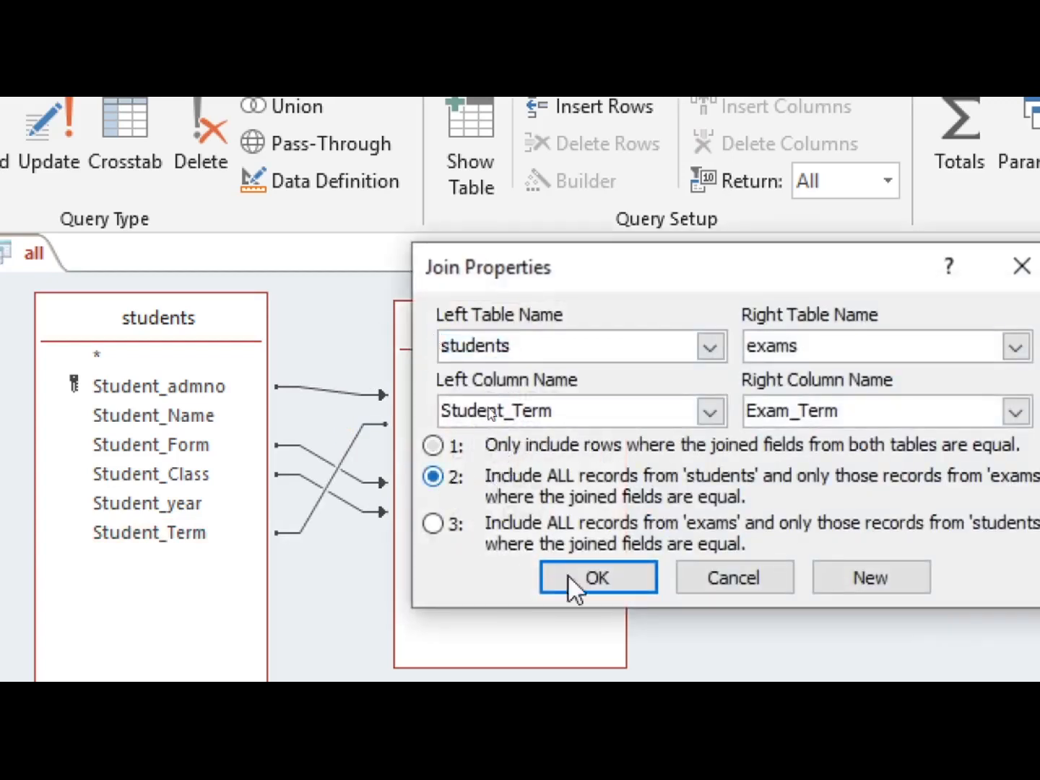
pyautogui.click(614, 589)
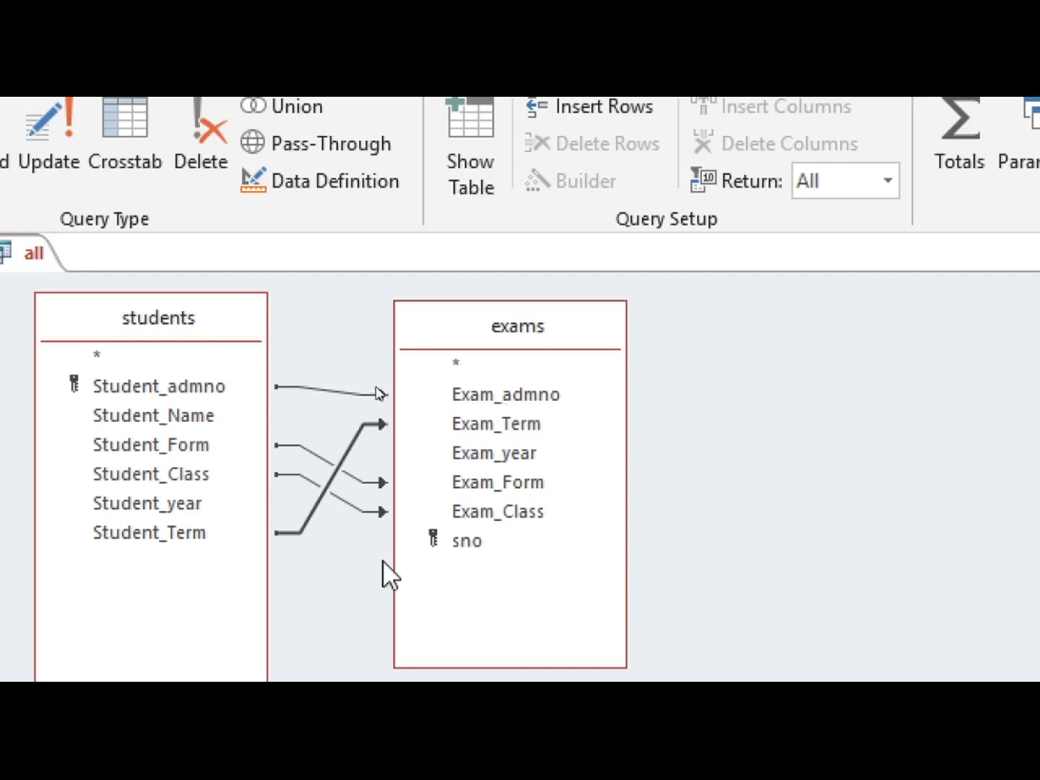
# Step: Join Student_year to Exam_year with join option 2, keeping all records from students
pyautogui.moveTo(199, 509); pyautogui.dragTo(478, 456)
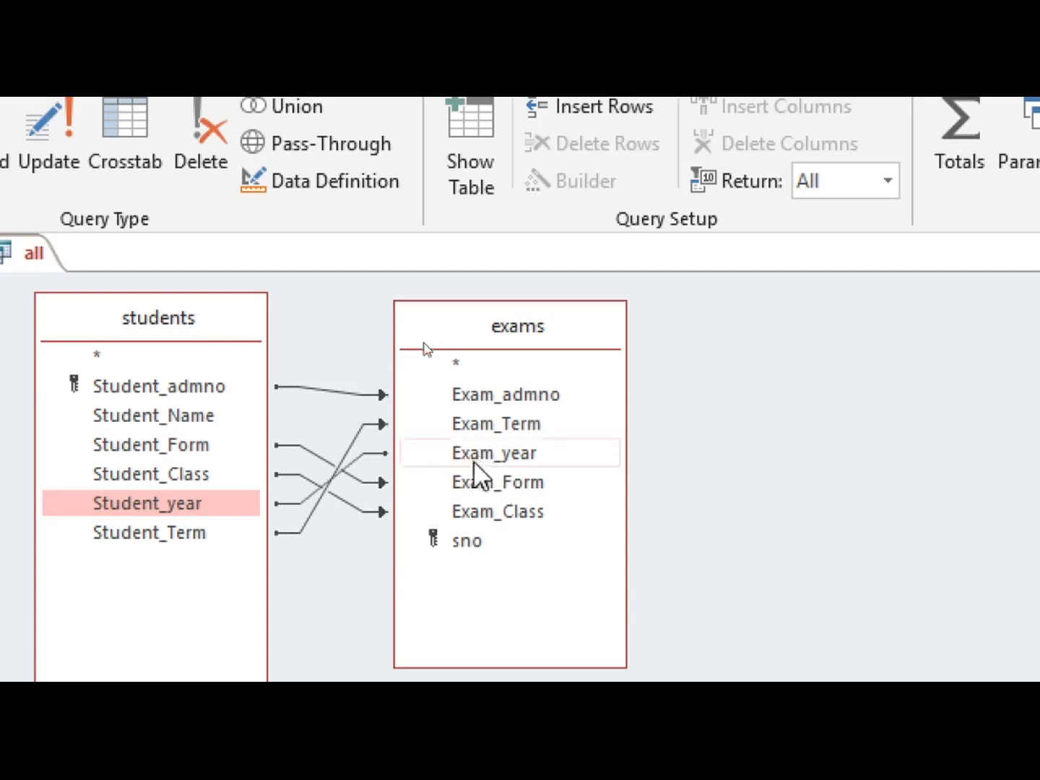
pyautogui.click(378, 454)
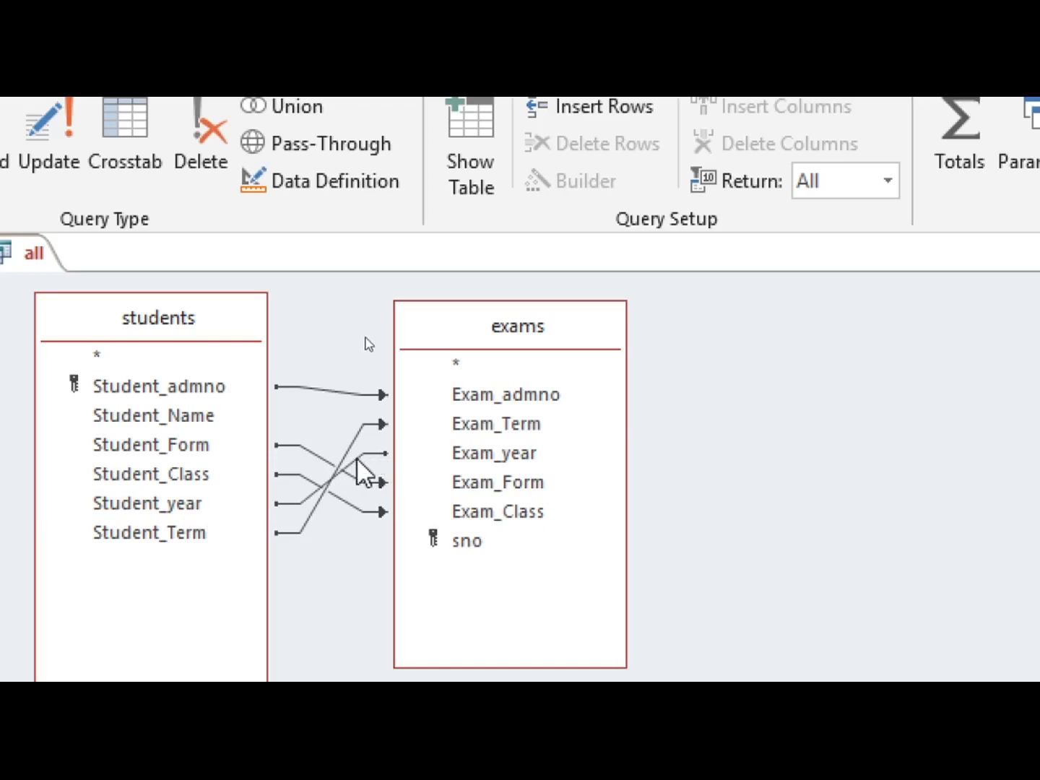
pyautogui.doubleClick(365, 458)
pyautogui.click(433, 477)
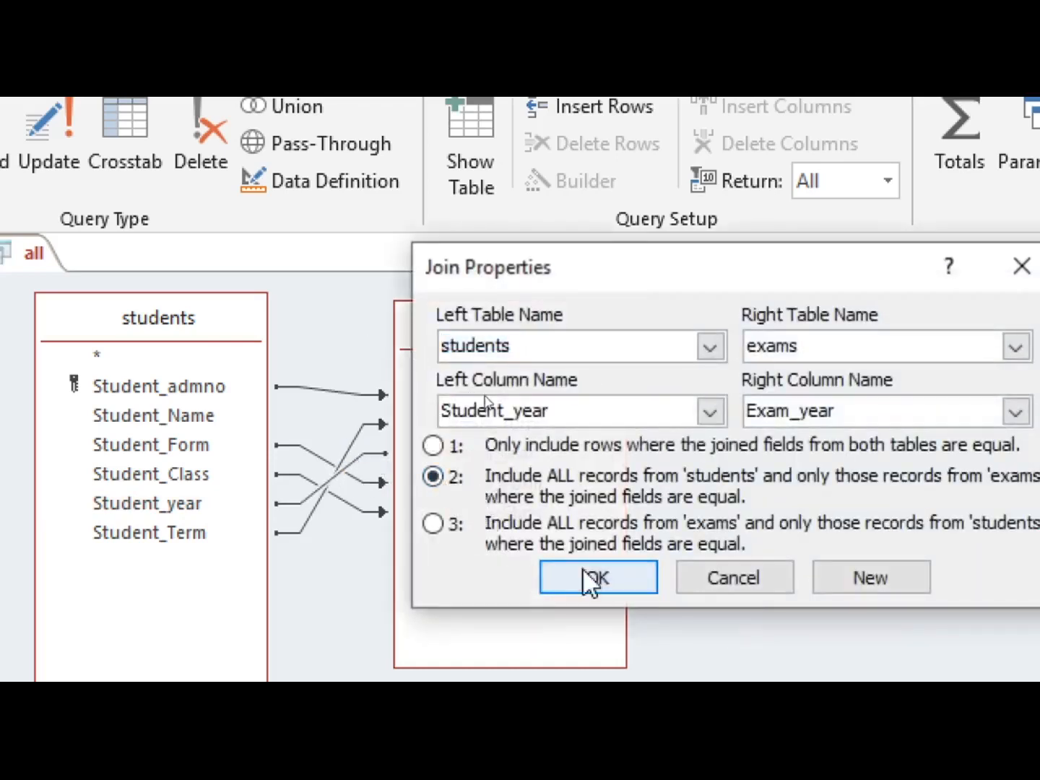
pyautogui.click(596, 578)
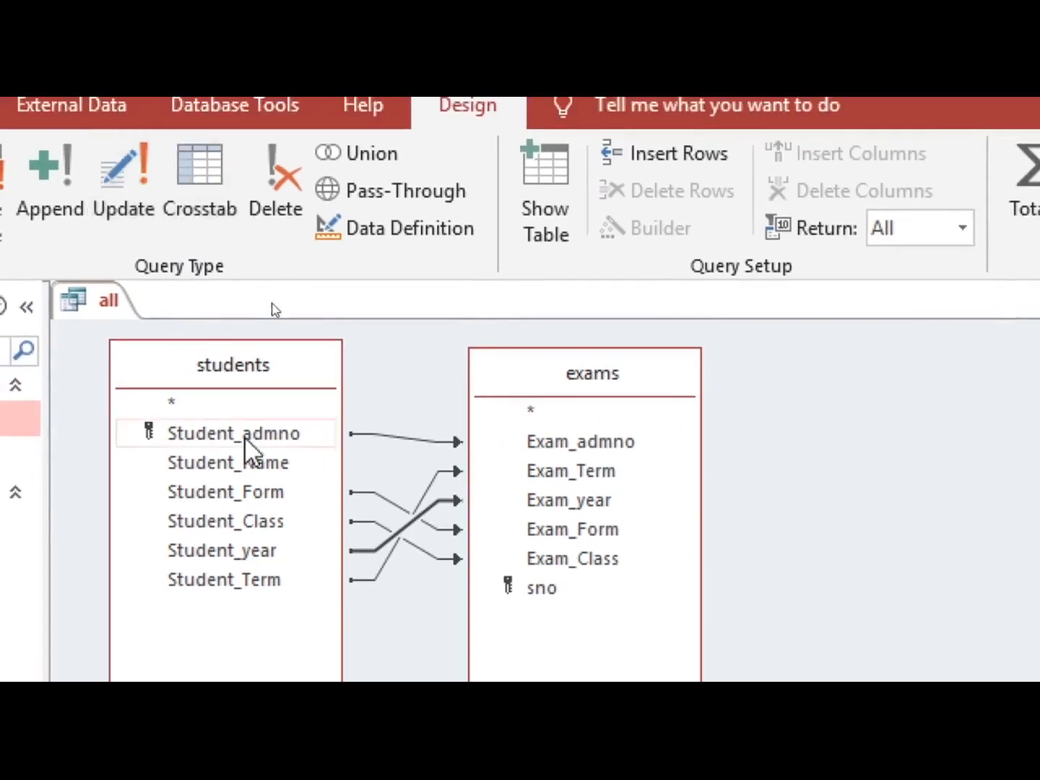
# Step: Save and run the joined query to check its records, and lengthen the exams field list back in Design View
pyautogui.hotkey('ctrl', 's')
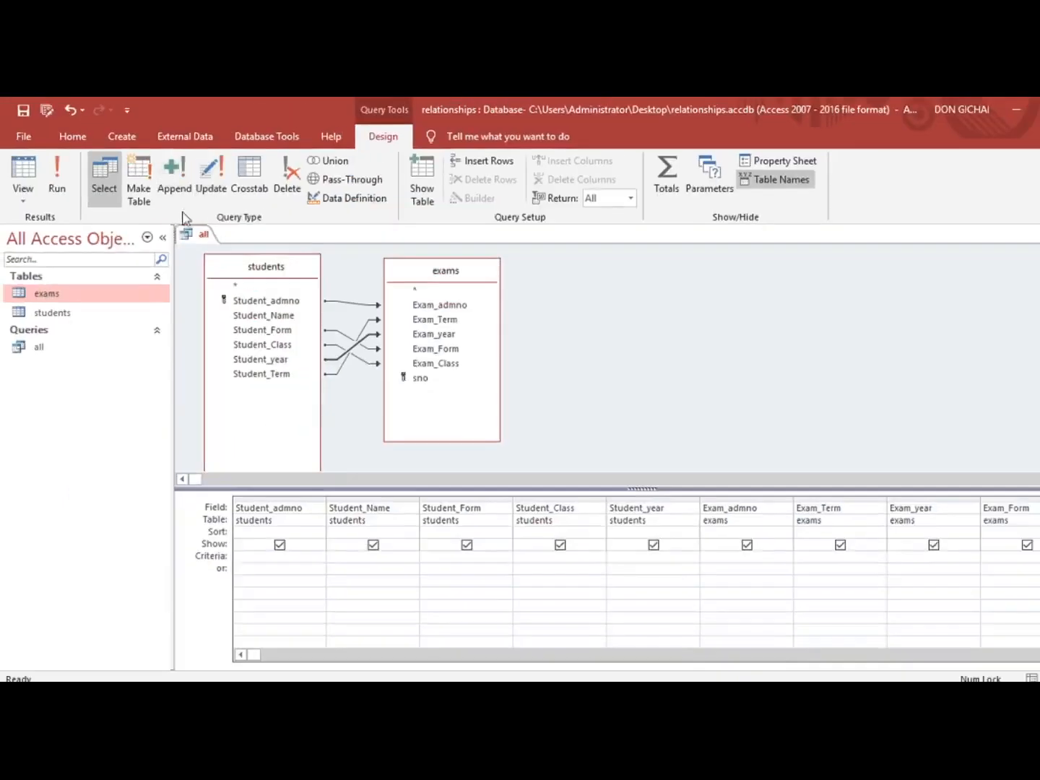
pyautogui.click(57, 180)
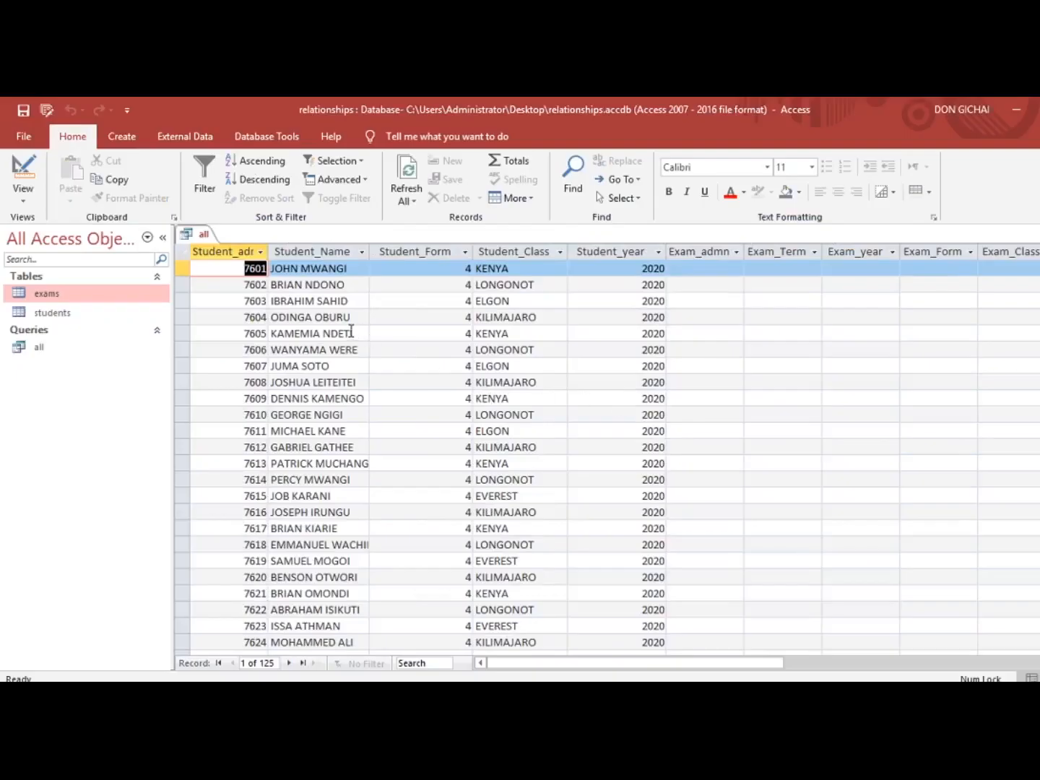
pyautogui.click(24, 179)
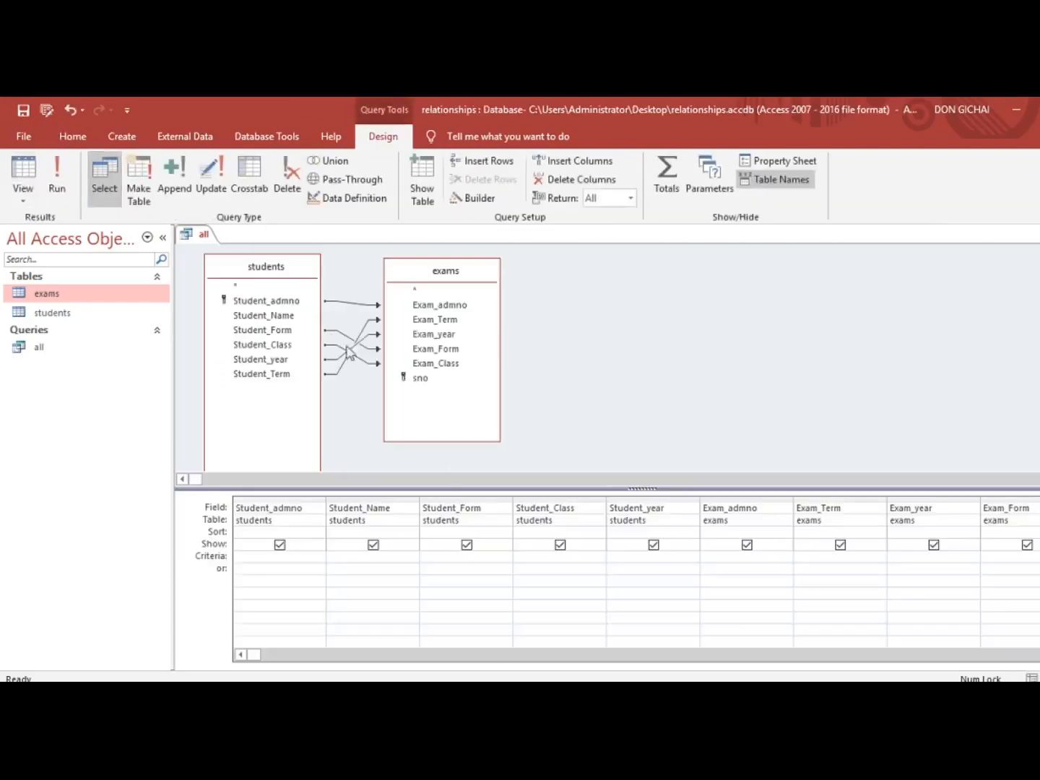
pyautogui.moveTo(474, 438); pyautogui.dragTo(539, 468)
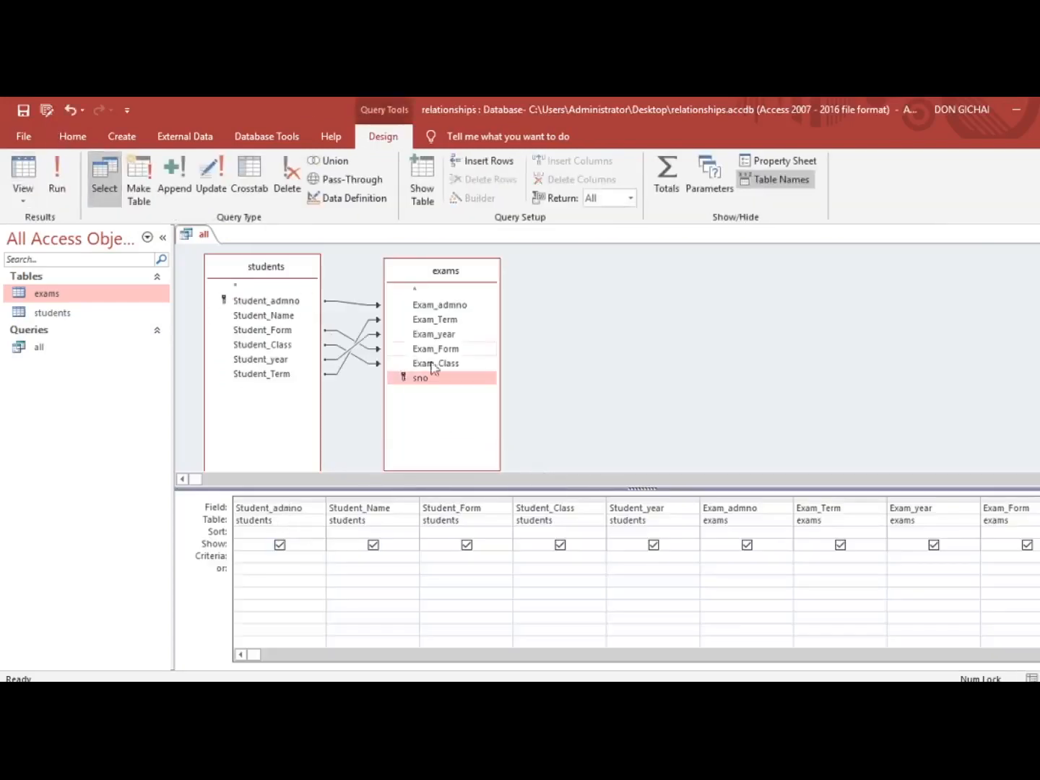